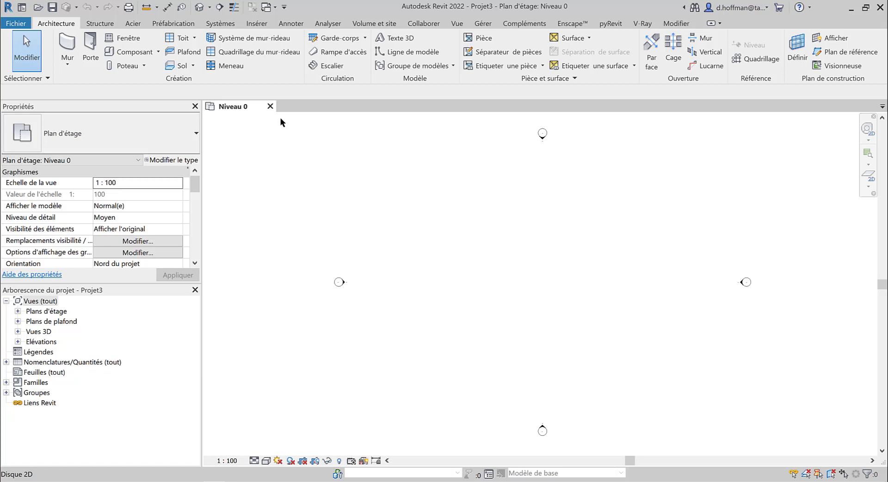
# Step: Create a new family from the template "Modèle générique métrique (adaptatif).rft"
pyautogui.click(17, 24)
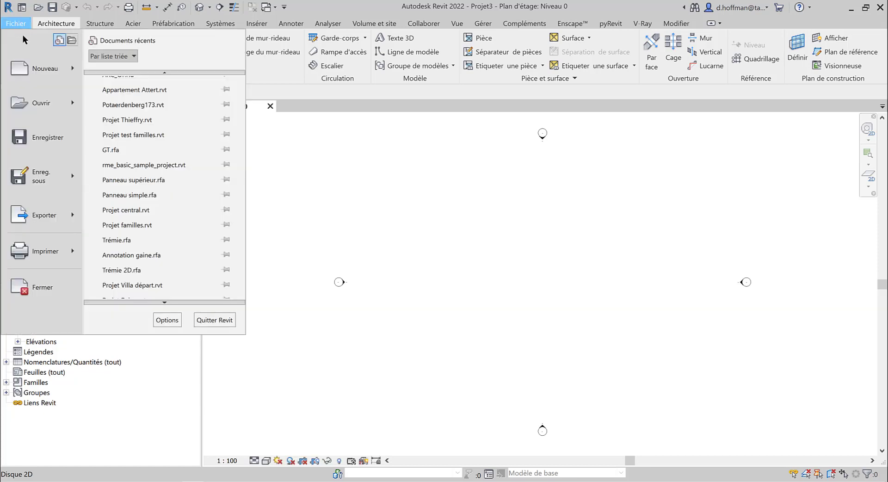
pyautogui.moveTo(46, 74)
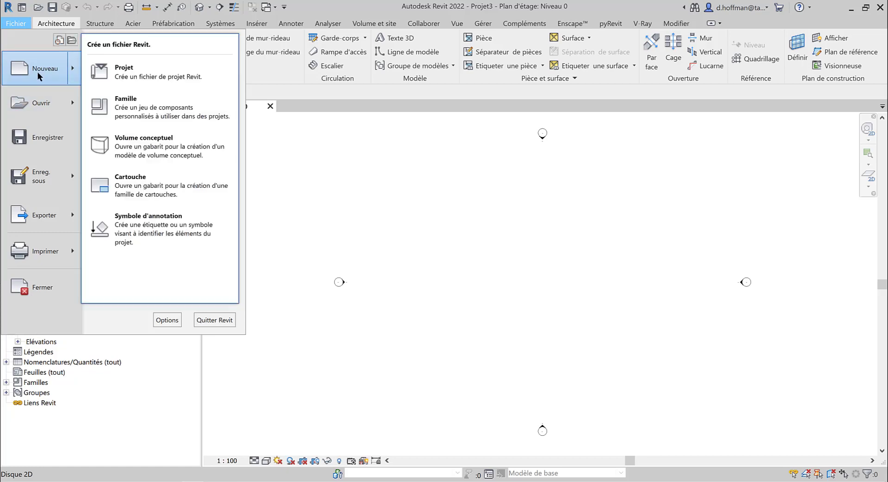
pyautogui.click(156, 110)
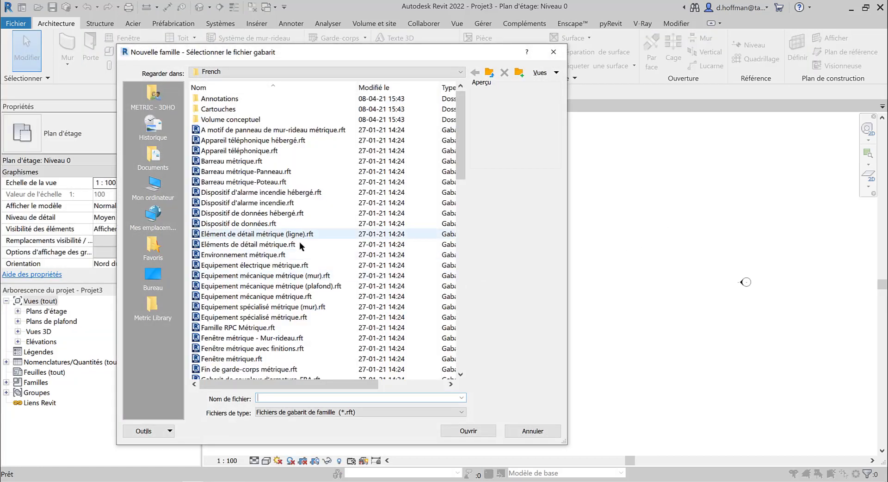
pyautogui.scroll(-13, 301, 246)
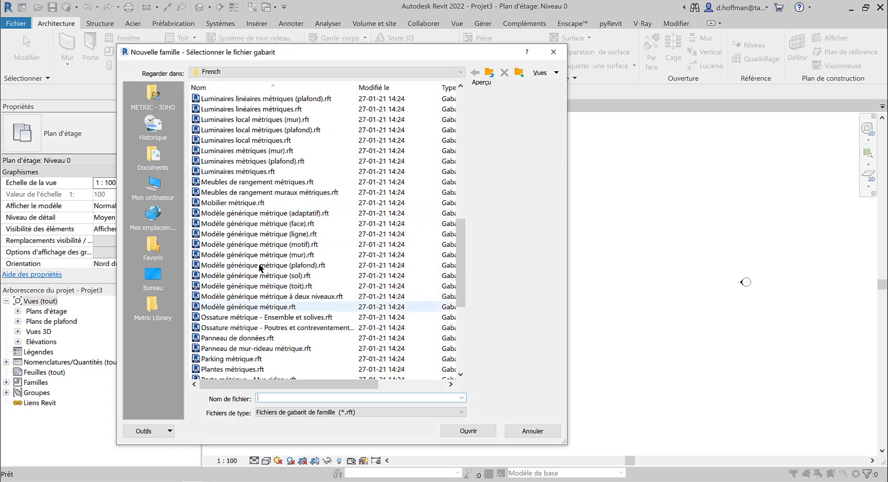
pyautogui.click(298, 217)
pyautogui.click(468, 429)
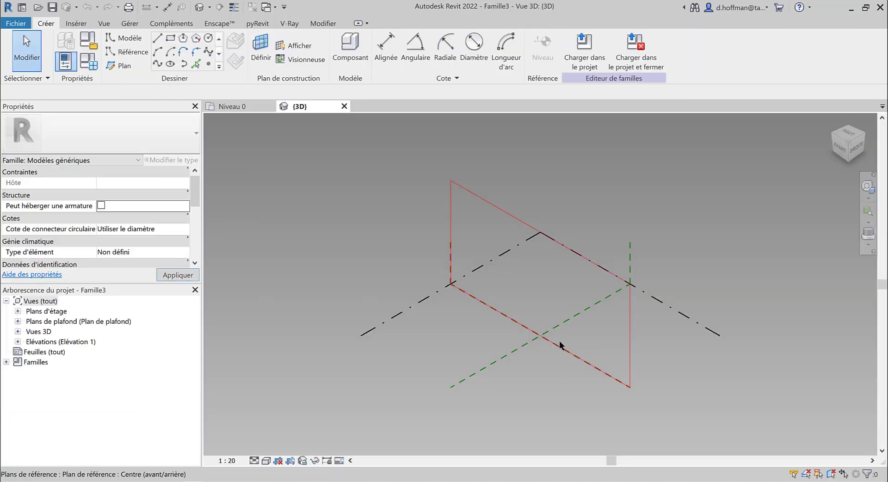
# Step: Place four reference points on the reference level, laid out as the corners of a quadrilateral inside the reference planes
pyautogui.scroll(4, 534, 310)
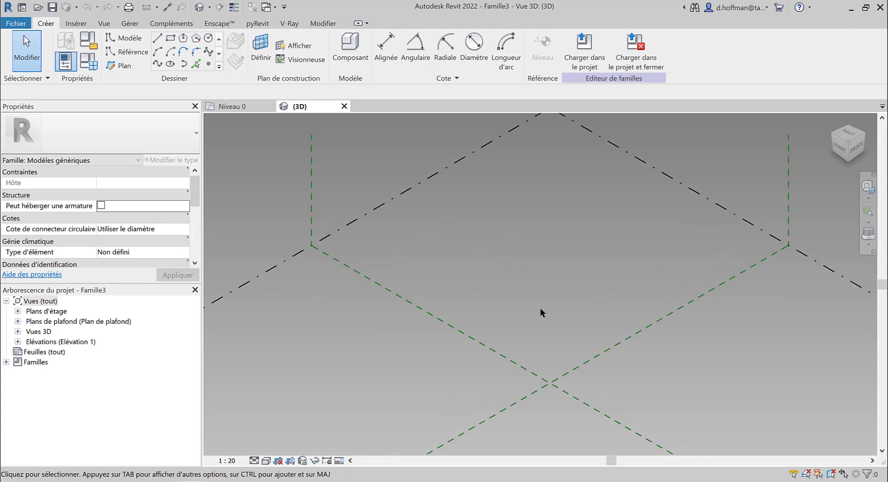
pyautogui.scroll(3, 542, 224)
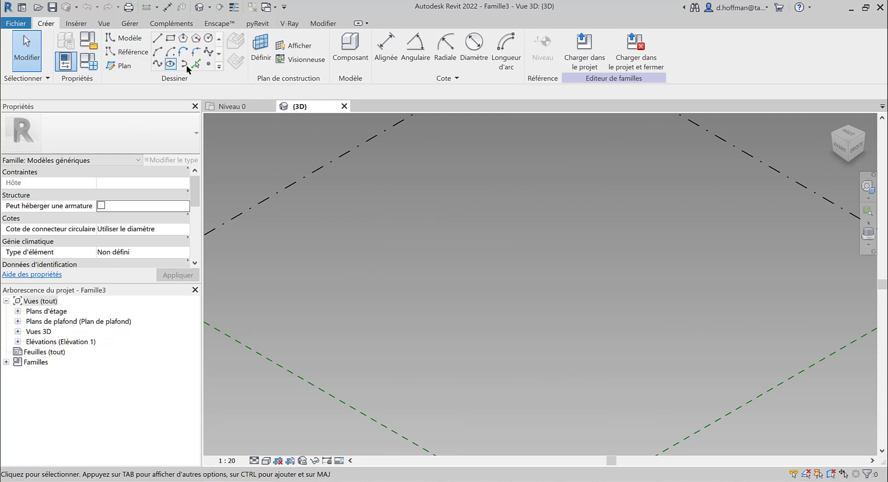
pyautogui.click(209, 64)
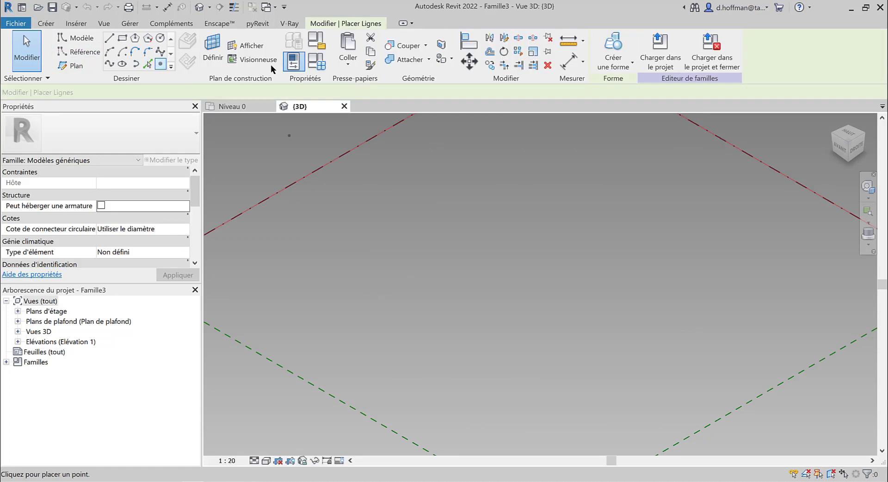
pyautogui.click(159, 65)
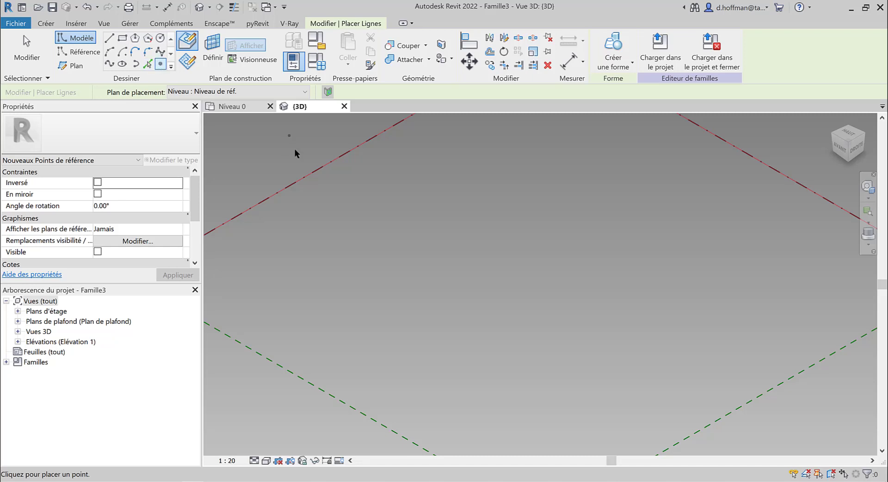
pyautogui.click(373, 292)
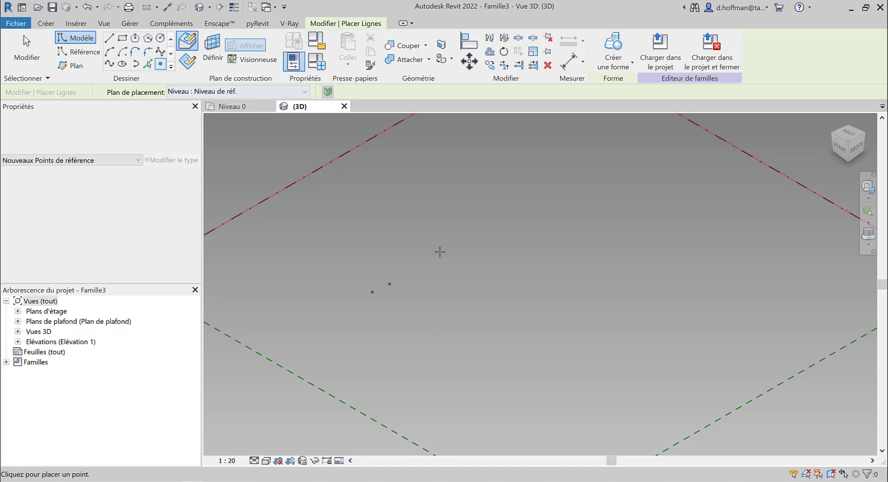
pyautogui.click(481, 216)
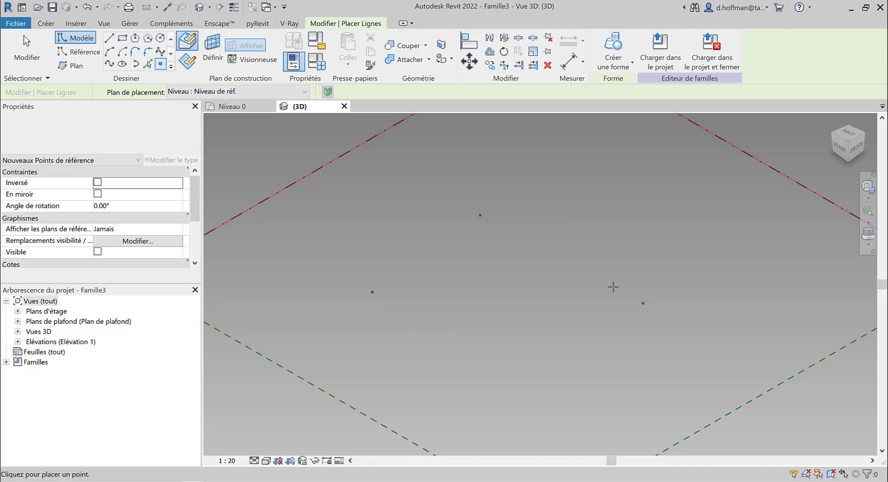
pyautogui.click(604, 279)
pyautogui.click(498, 351)
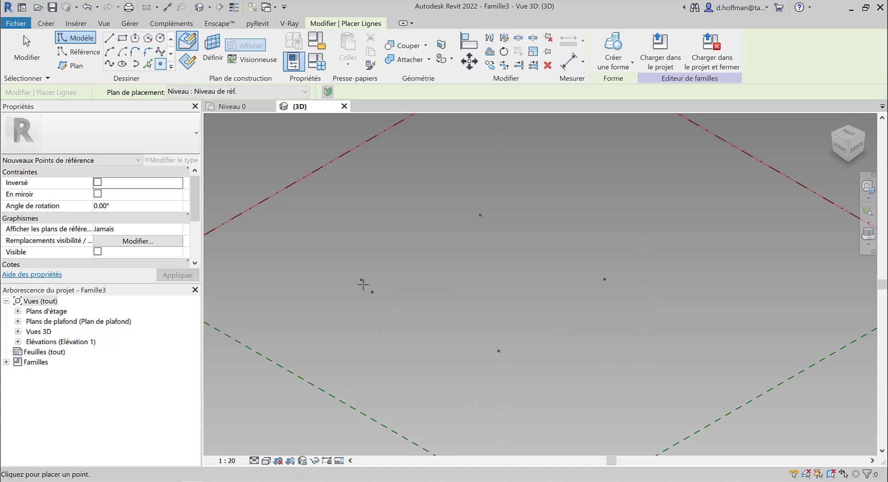
pyautogui.click(594, 284)
pyautogui.scroll(2, 445, 296)
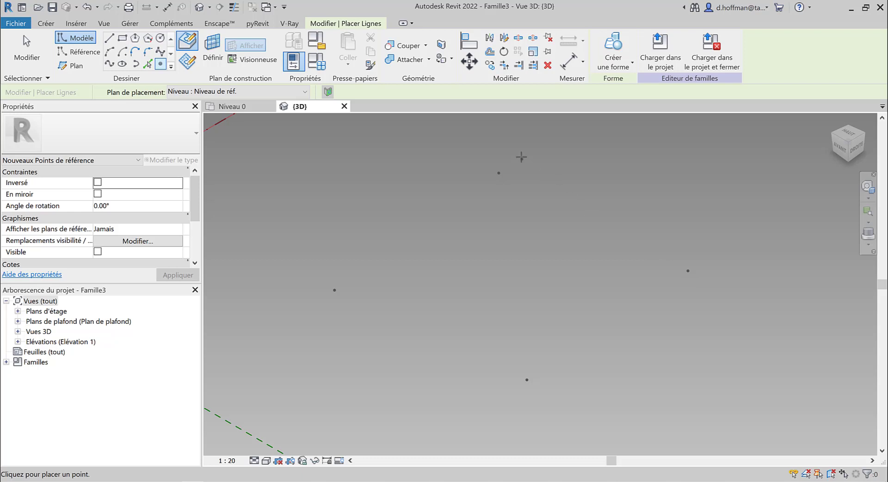
pyautogui.press('Escape')
pyautogui.press('Escape')
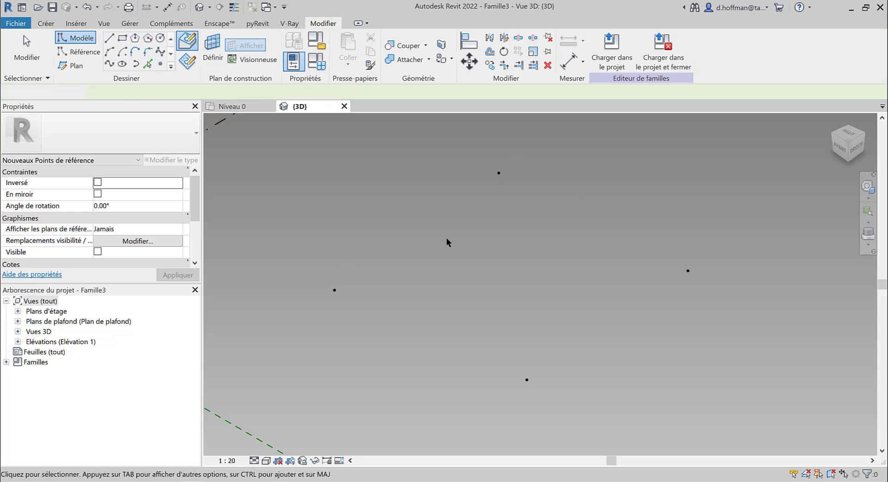
pyautogui.press('Escape')
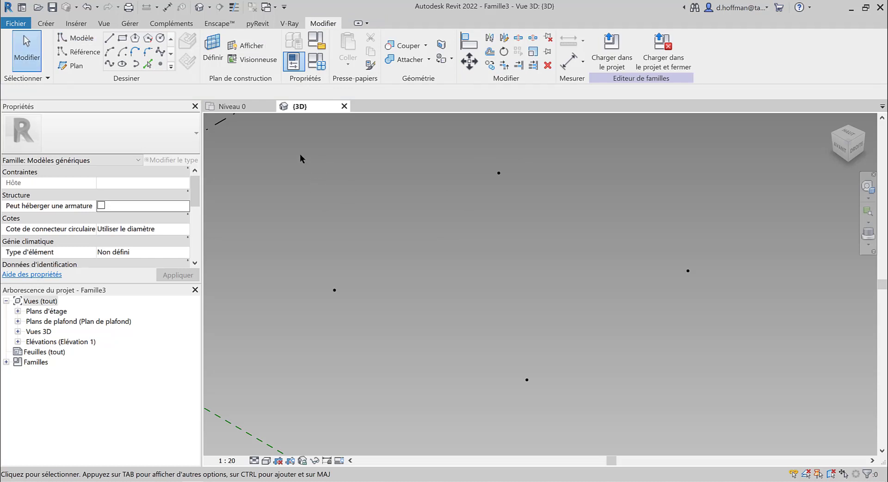
# Step: Select all four reference points and make them adaptive
pyautogui.moveTo(290, 144); pyautogui.dragTo(752, 422)
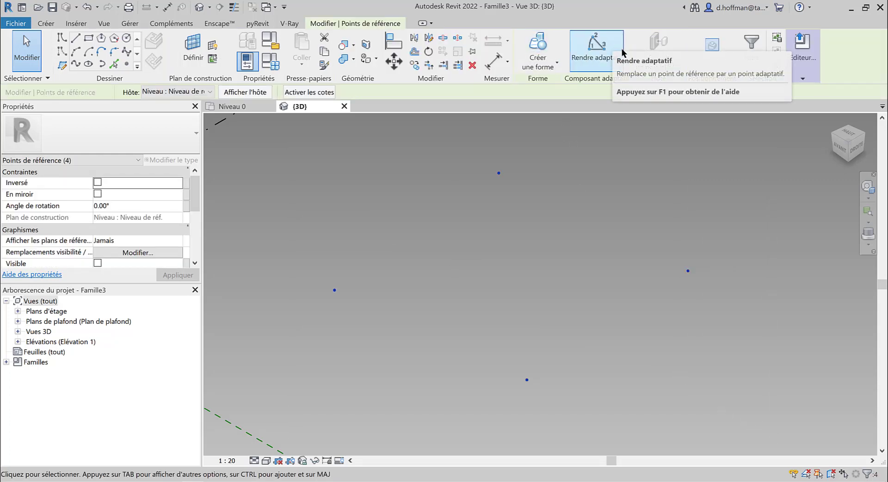
pyautogui.click(582, 61)
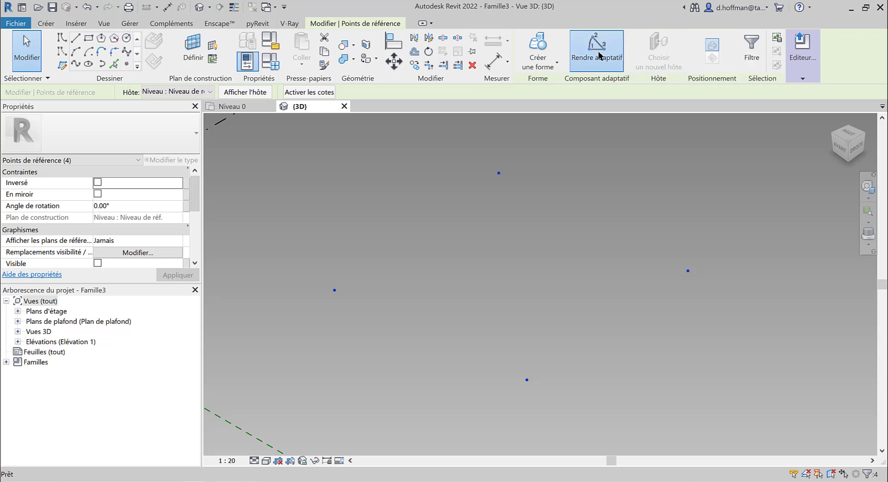
pyautogui.press('Escape')
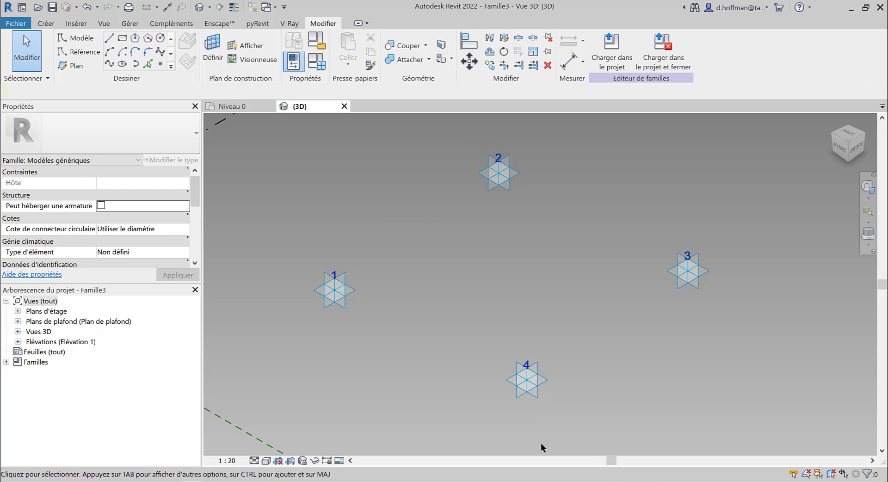
# Step: Renumber adaptive point 4 as 3 to swap it with its neighbour, then restore the original numbering
pyautogui.doubleClick(535, 367)
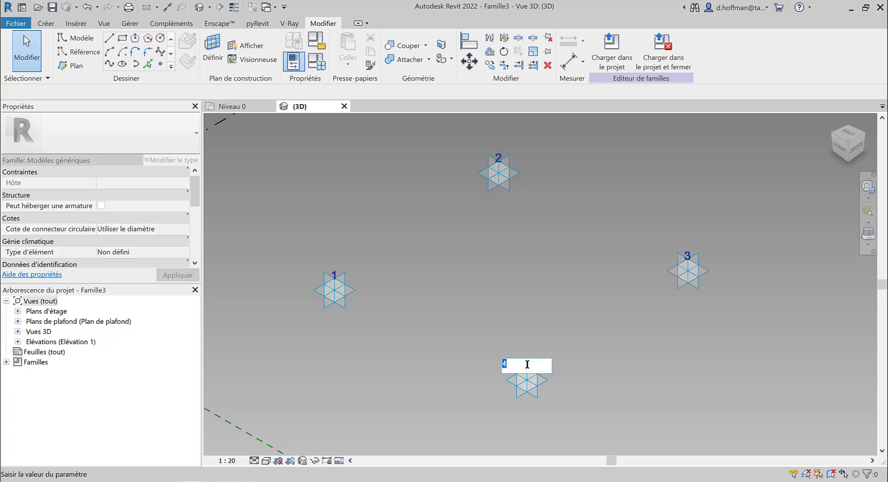
pyautogui.press('Return')
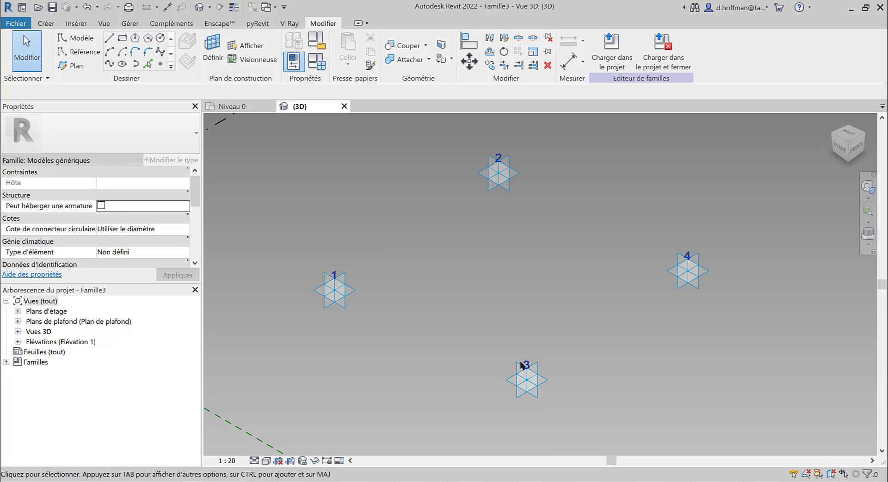
pyautogui.doubleClick(686, 254)
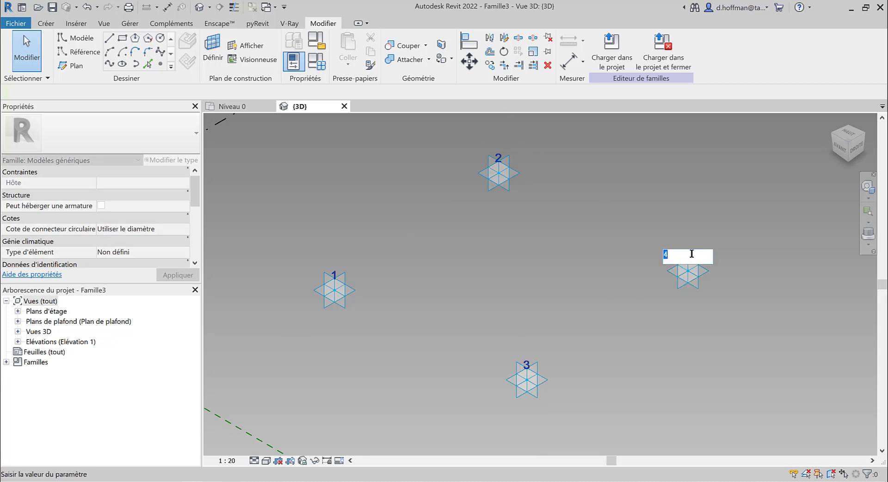
pyautogui.write('3')
pyautogui.click(609, 292)
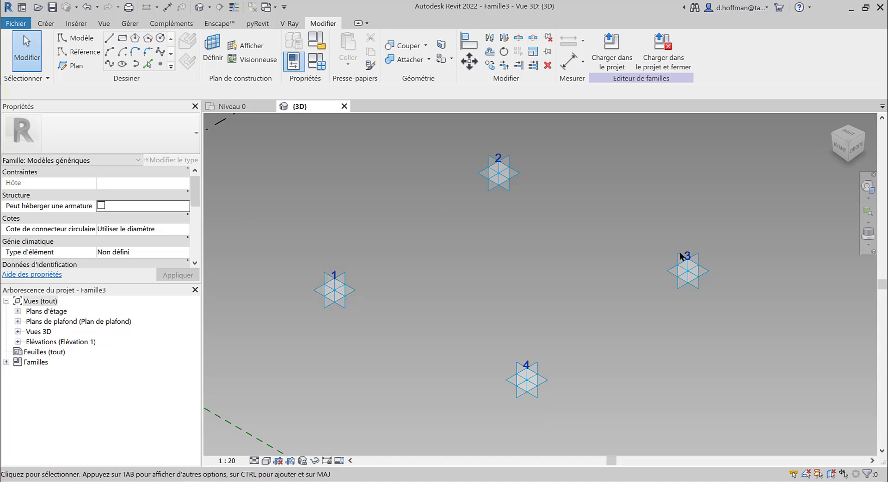
# Step: Draw a reference line from adaptive point 1 to point 2 with 3D snapping (Accrochage 3D) turned off
pyautogui.click(83, 51)
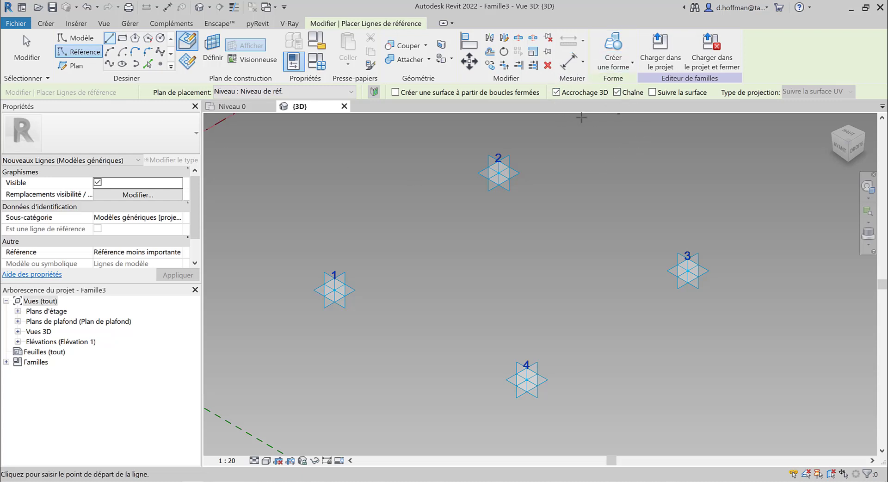
pyautogui.click(557, 92)
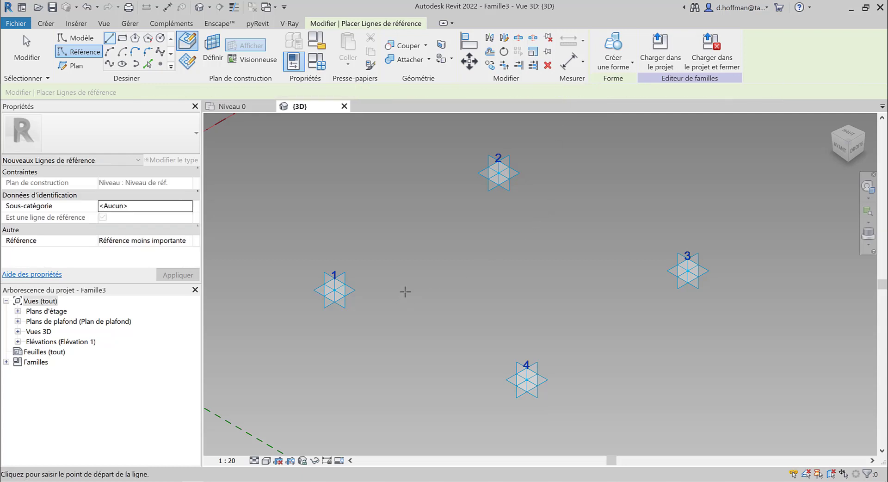
pyautogui.click(334, 289)
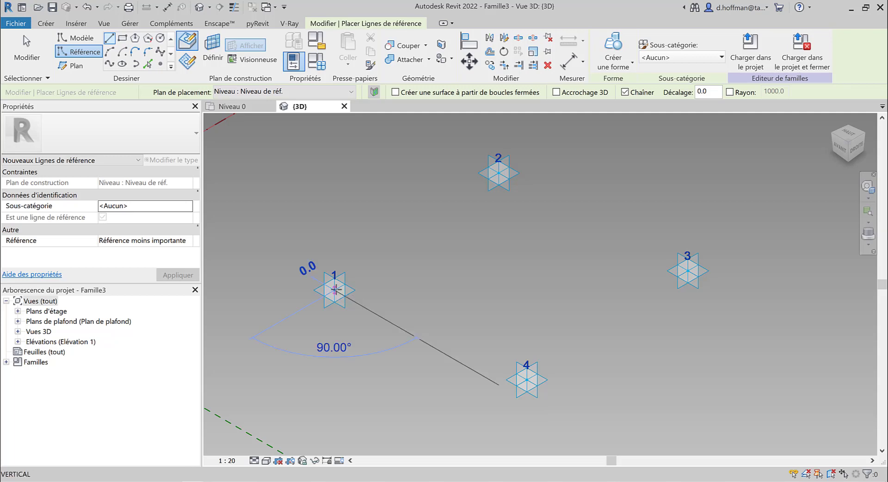
pyautogui.click(494, 174)
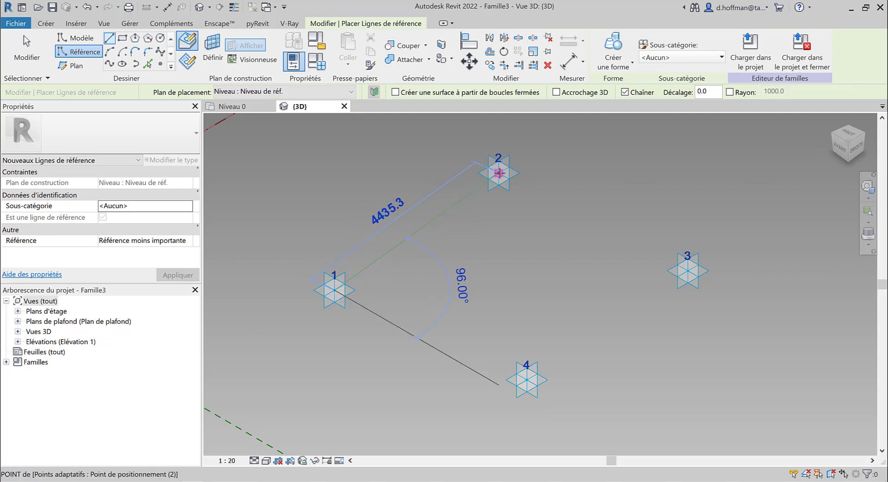
pyautogui.press('Escape')
pyautogui.press('Escape')
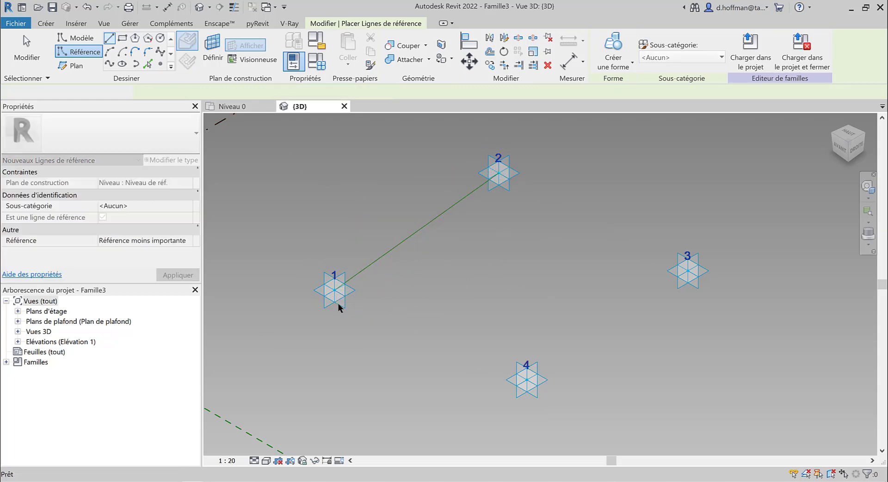
# Step: Move adaptive point 1 upward to test its link to the line, then undo the move and the reference line
pyautogui.click(338, 303)
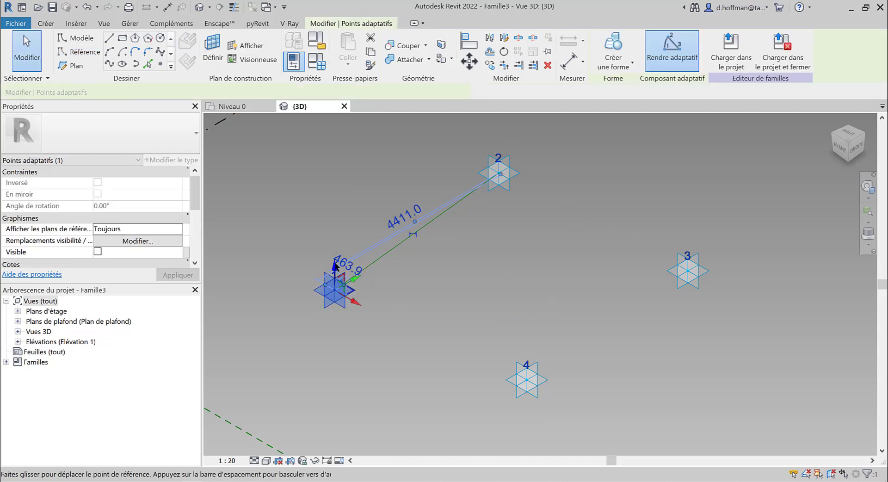
pyautogui.moveTo(336, 265); pyautogui.dragTo(336, 212)
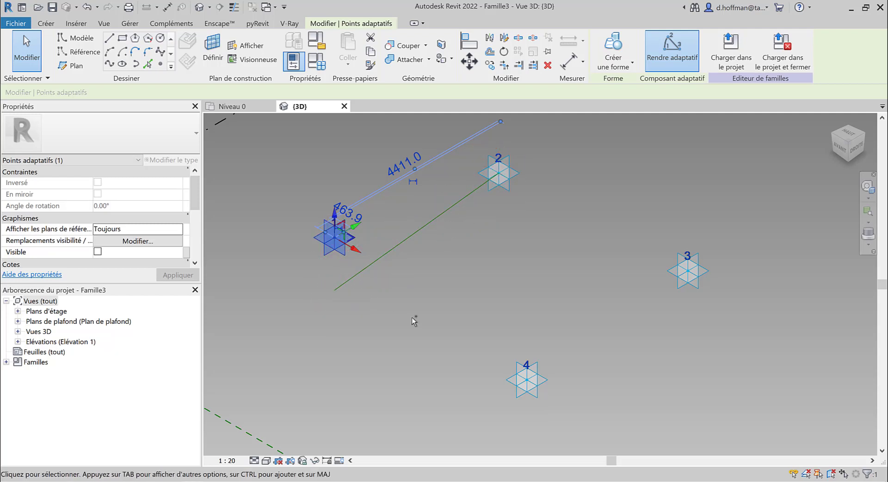
pyautogui.hotkey('ctrl', 'z')
pyautogui.hotkey('ctrl', 'z')
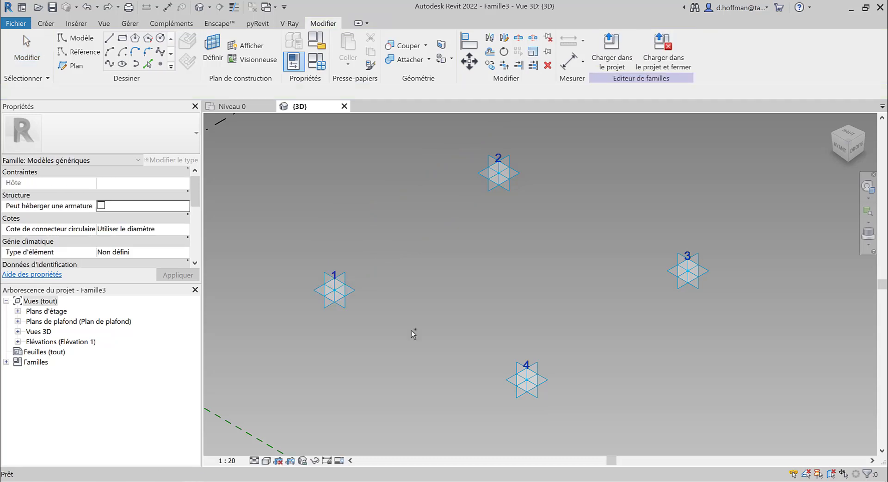
# Step: With 3D snapping (Accrochage 3D) on, draw a closed chain of reference lines through adaptive points 1, 2, 3, 4 and back to 1
pyautogui.click(92, 52)
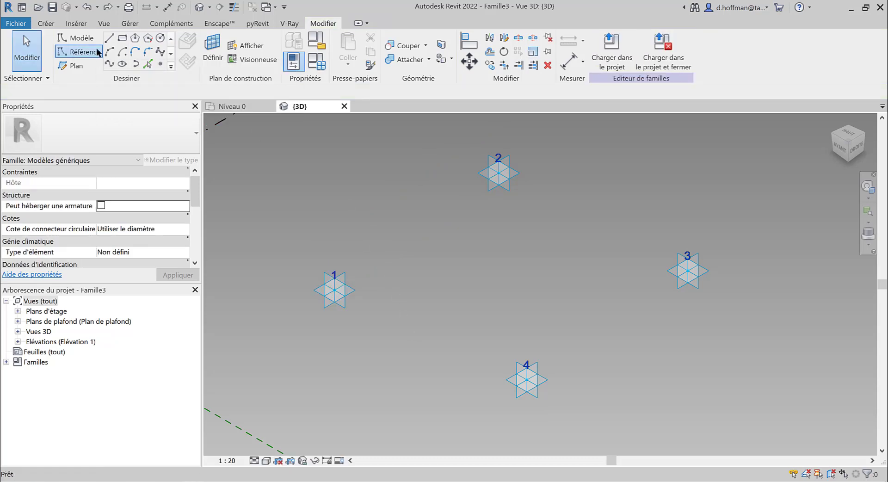
pyautogui.click(110, 39)
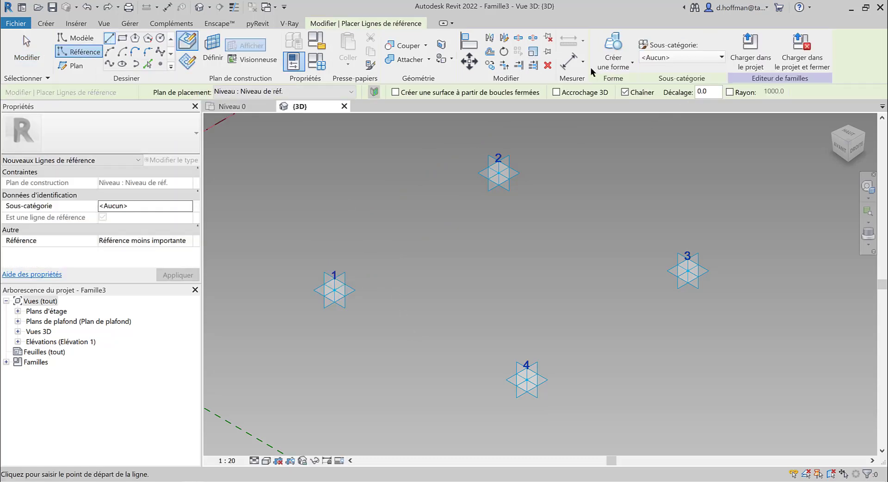
pyautogui.click(556, 92)
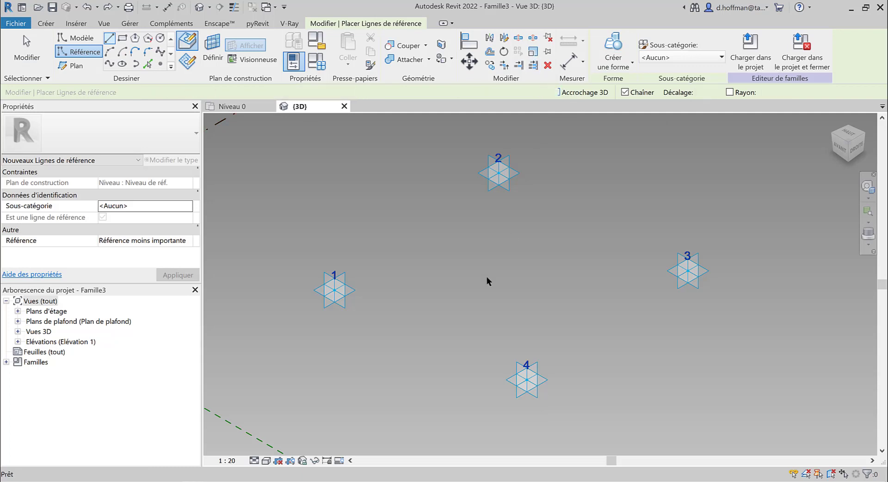
pyautogui.click(334, 290)
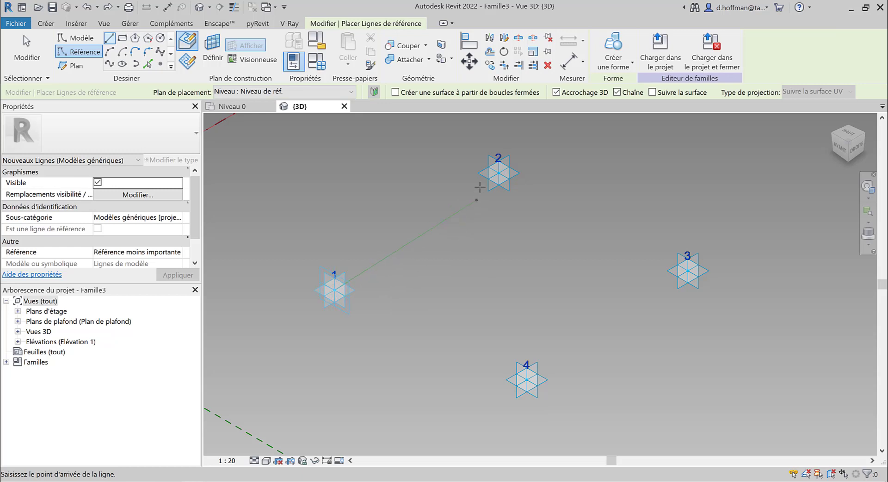
pyautogui.click(498, 173)
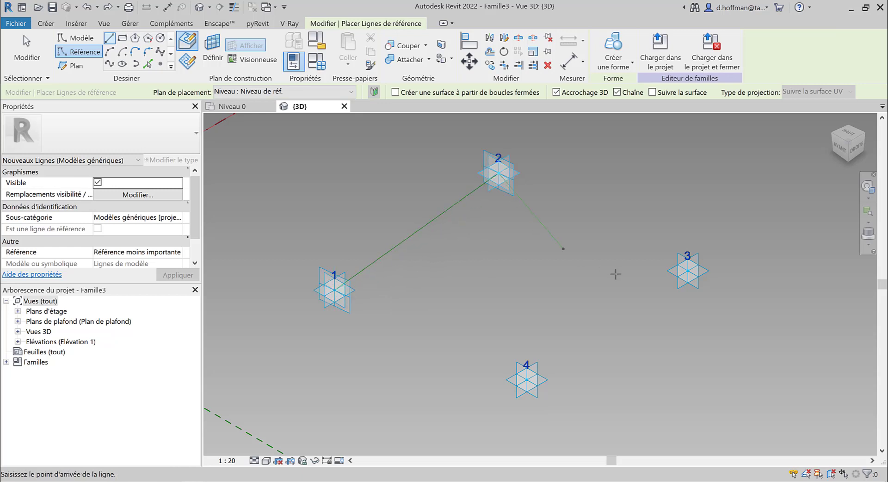
pyautogui.click(687, 271)
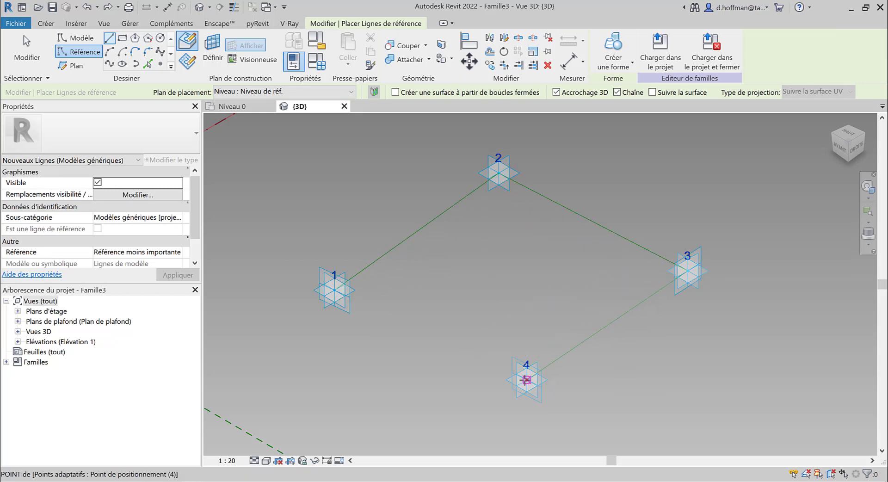
pyautogui.click(527, 379)
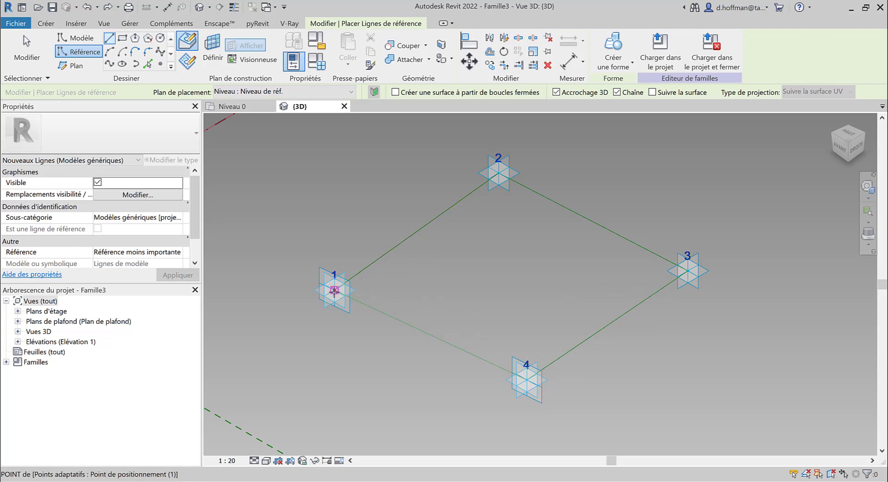
pyautogui.click(334, 290)
pyautogui.press('Escape')
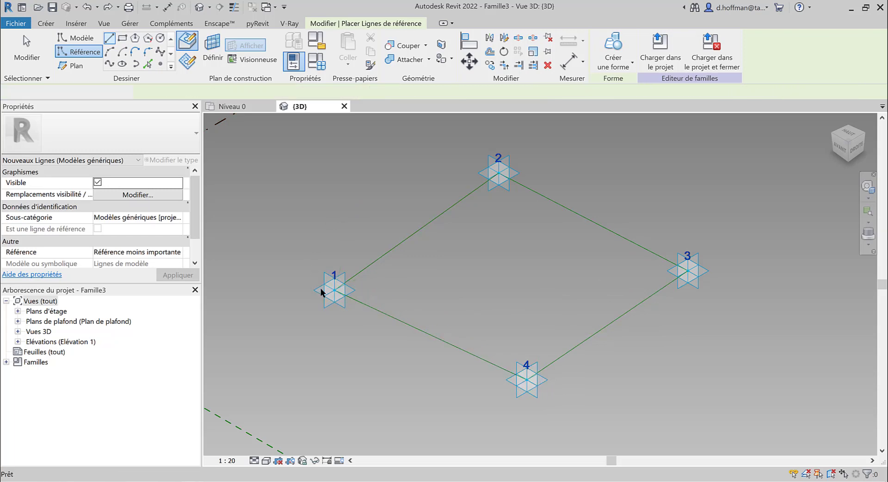
pyautogui.press('Escape')
# Step: Move adaptive points 1 and 3 upward to test their link to the reference lines, then undo the moves
pyautogui.click(322, 292)
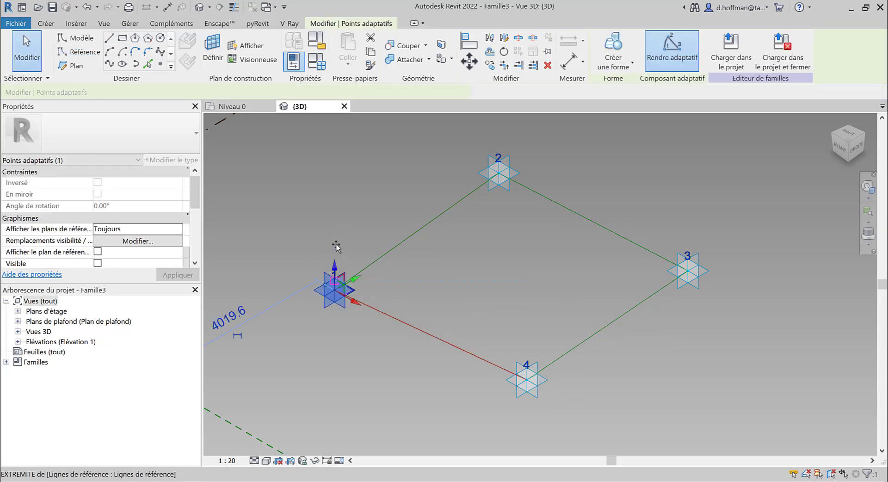
pyautogui.moveTo(334, 271); pyautogui.dragTo(334, 199)
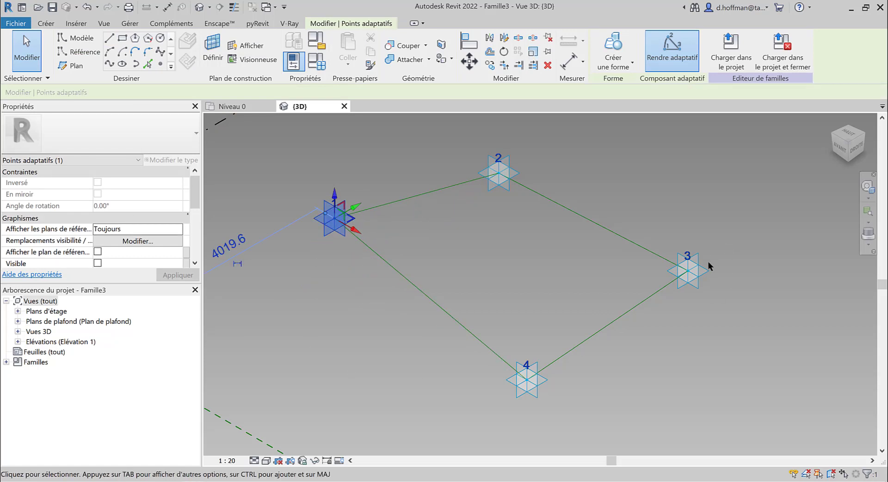
pyautogui.click(693, 269)
pyautogui.moveTo(689, 226); pyautogui.dragTo(687, 156)
pyautogui.moveTo(650, 301)
pyautogui.keyDown('shift'); pyautogui.mouseDown(button='middle')
pyautogui.moveTo(649, 240)
pyautogui.moveTo(610, 319)
pyautogui.moveTo(671, 313)
pyautogui.moveTo(654, 301)
pyautogui.mouseUp(button='middle'); pyautogui.keyUp('shift')
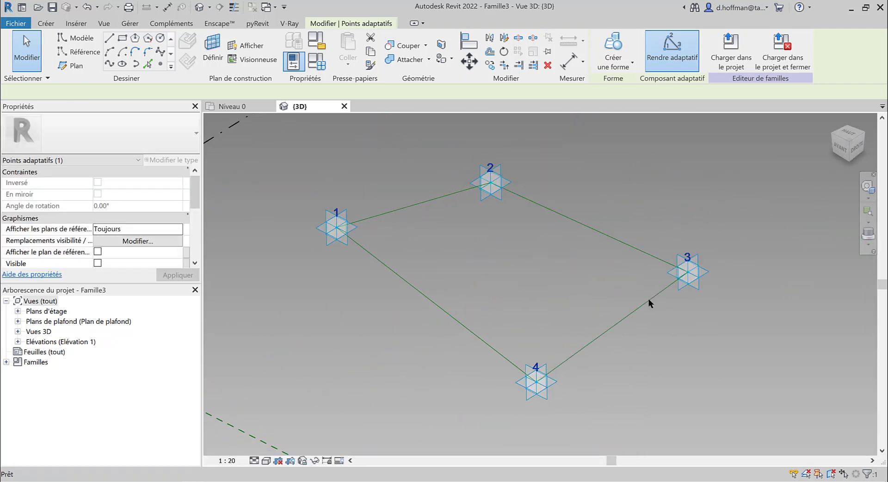
pyautogui.hotkey('ctrl', 'z')
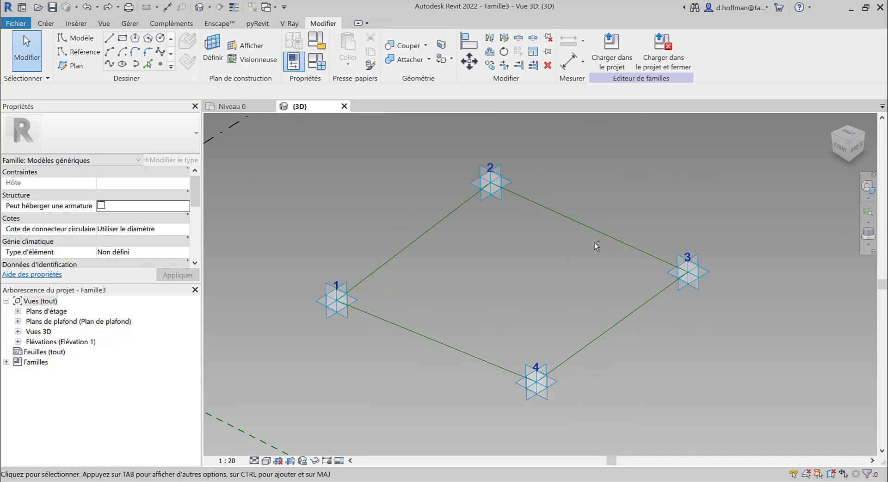
pyautogui.keyDown('shift'); pyautogui.moveTo(595, 245); pyautogui.dragTo(459, 272, button='middle'); pyautogui.keyUp('shift')
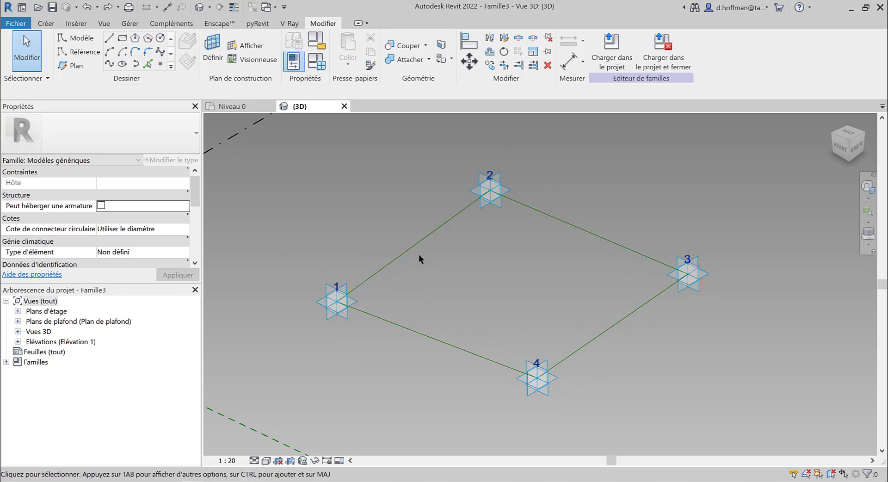
# Step: Place a reference point near the middle of the reference line between adaptive points 1 and 4, and select it to check its work plane
pyautogui.press('Tab')
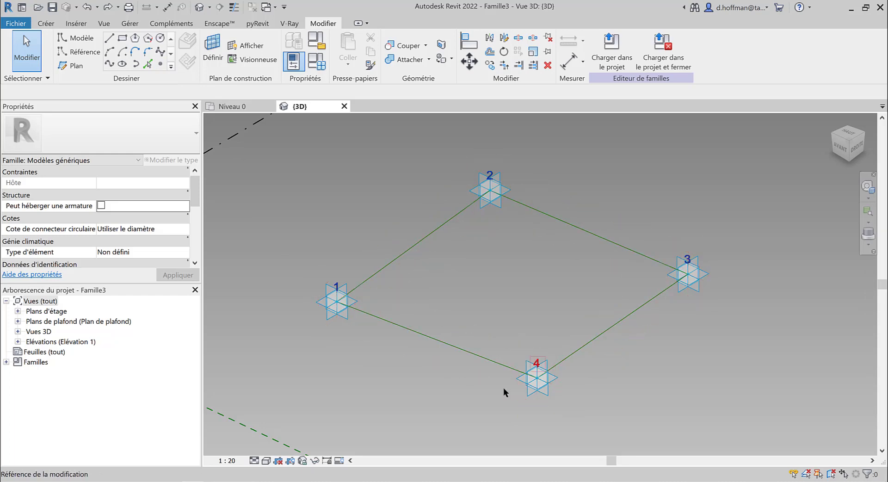
pyautogui.press('Tab')
pyautogui.click(160, 65)
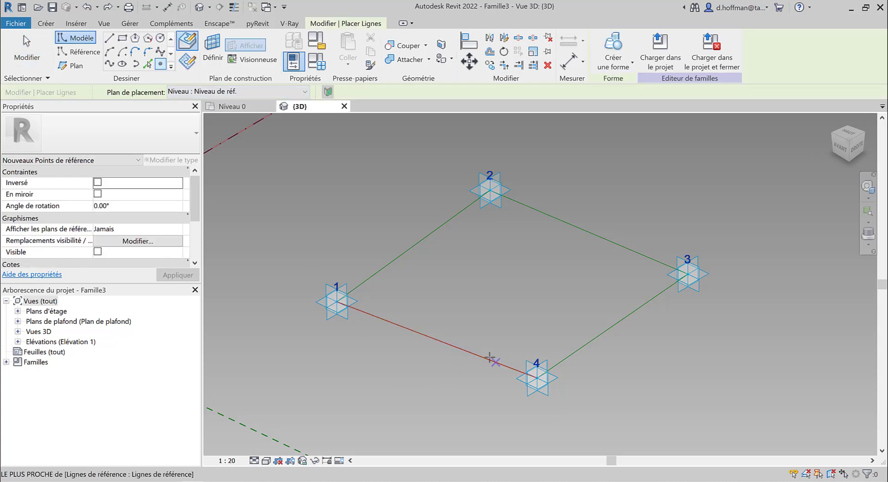
pyautogui.click(437, 340)
pyautogui.scroll(3, 434, 357)
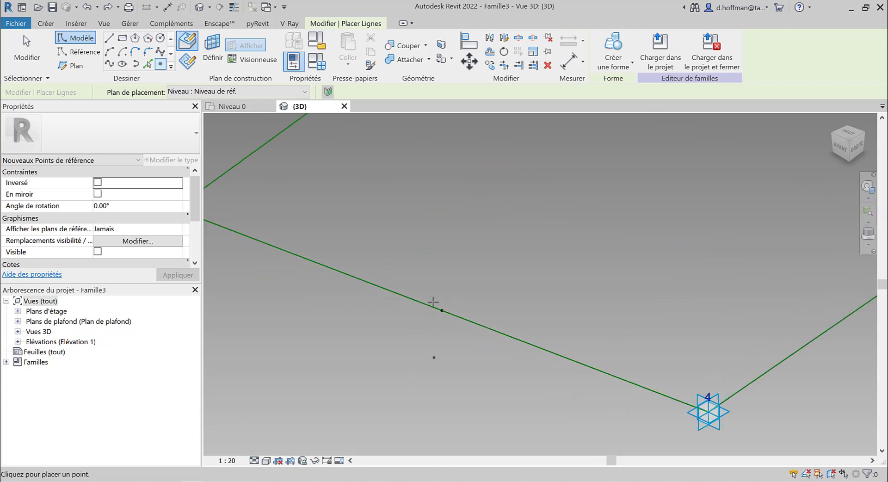
pyautogui.scroll(-3, 444, 325)
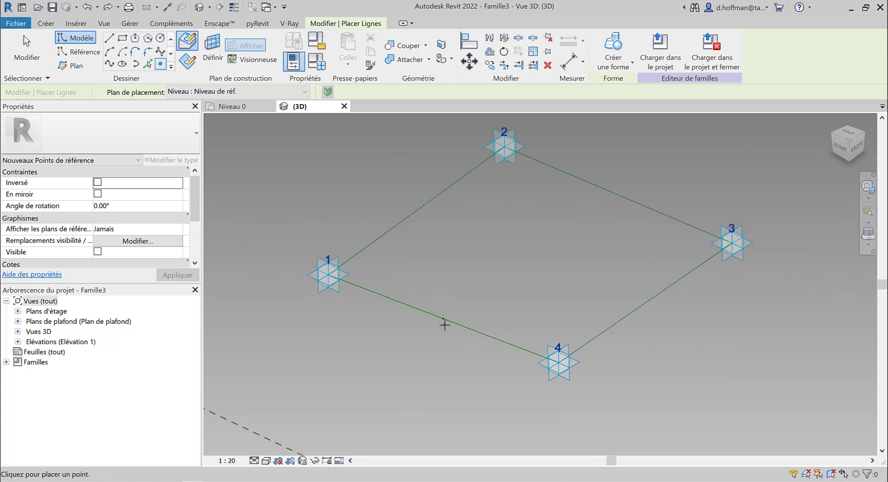
pyautogui.press('Escape')
pyautogui.press('Escape')
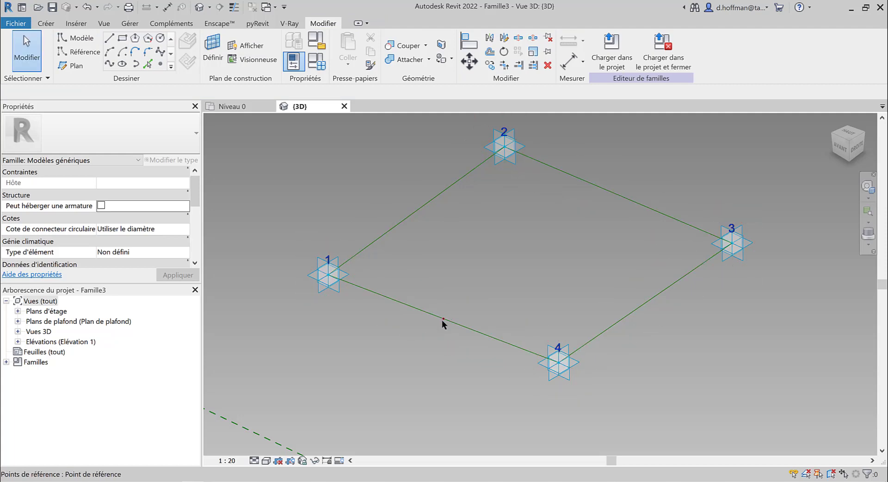
pyautogui.click(442, 319)
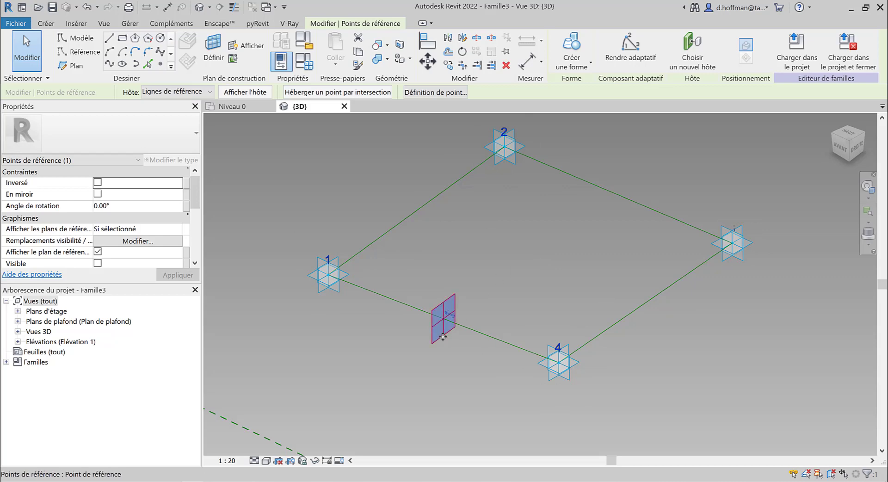
pyautogui.press('Tab')
pyautogui.click(331, 311)
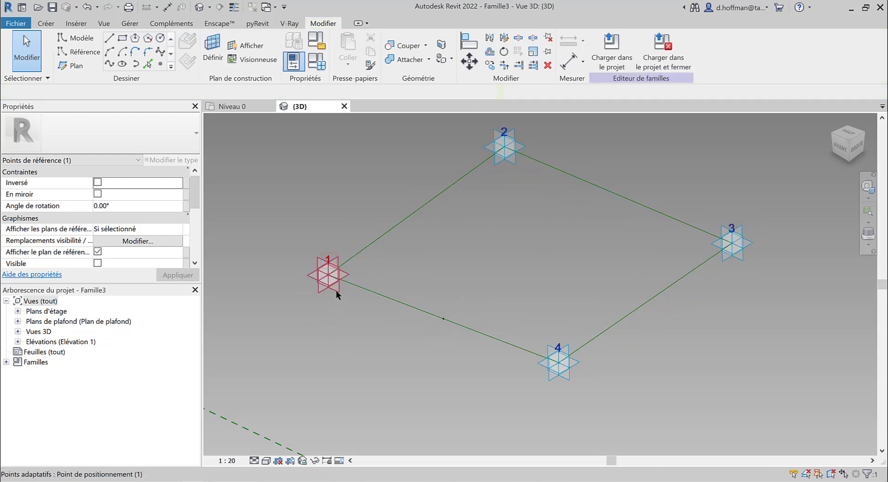
# Step: Move adaptive point 1 along its red axis toward point 4 to test the hosted point, then move it back near its starting position
pyautogui.click(337, 294)
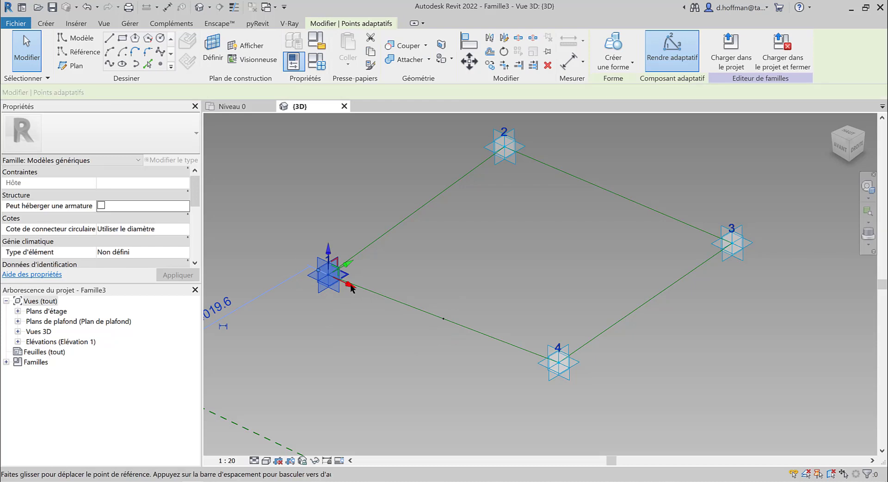
pyautogui.moveTo(355, 287); pyautogui.dragTo(458, 334)
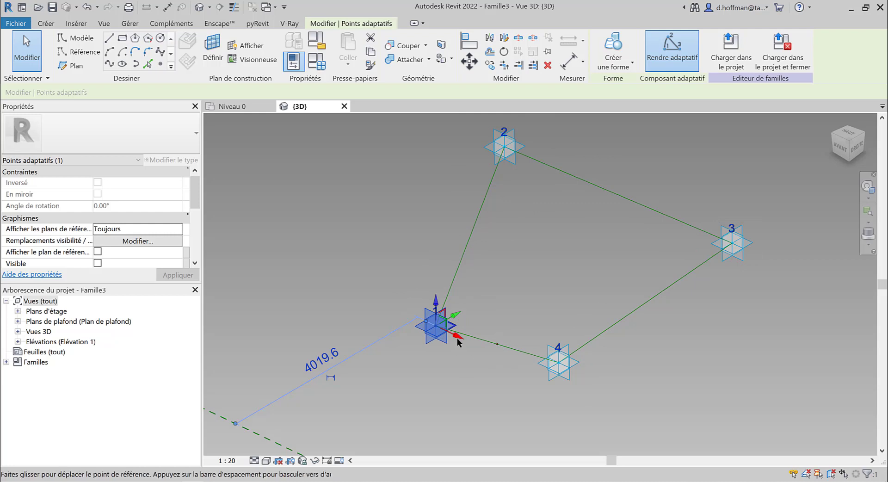
pyautogui.moveTo(459, 340); pyautogui.dragTo(368, 305)
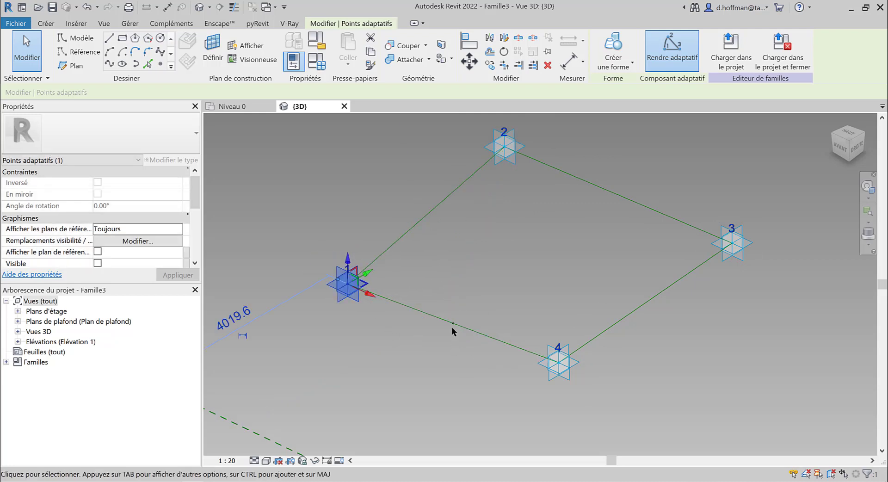
pyautogui.scroll(2, 451, 327)
pyautogui.scroll(-3, 419, 337)
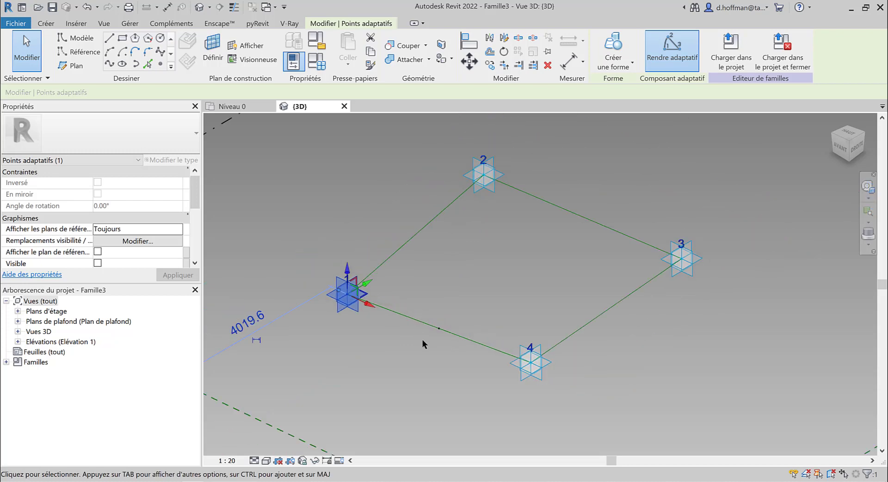
pyautogui.scroll(3, 439, 329)
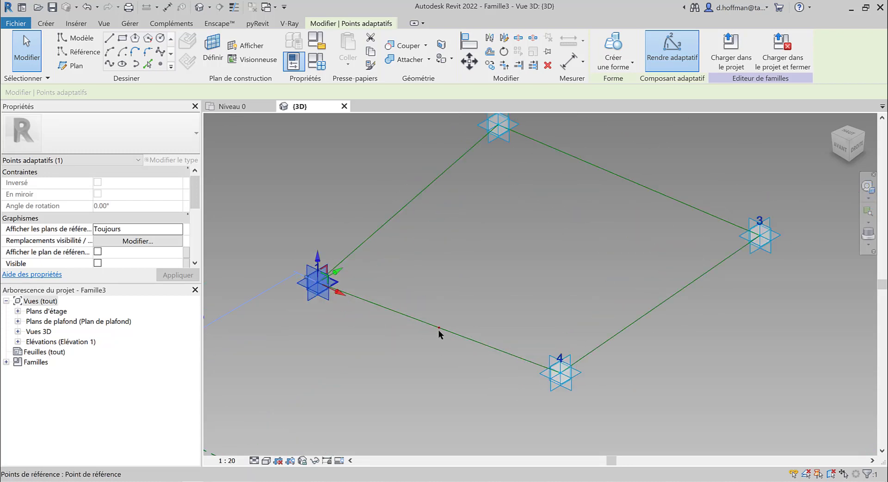
# Step: Set the normalized curve parameter of the reference point hosted between adaptive points 1 and 4 to 0.25
pyautogui.click(439, 327)
pyautogui.scroll(-3, 439, 328)
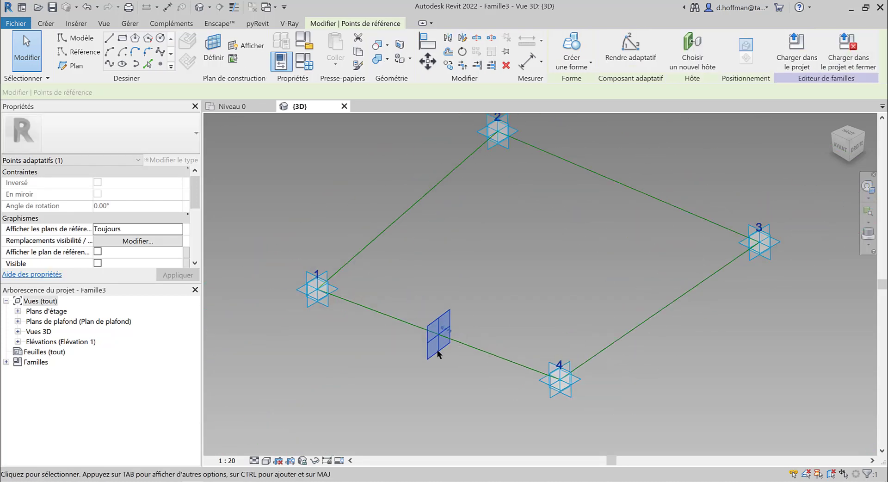
pyautogui.scroll(-3, 75, 230)
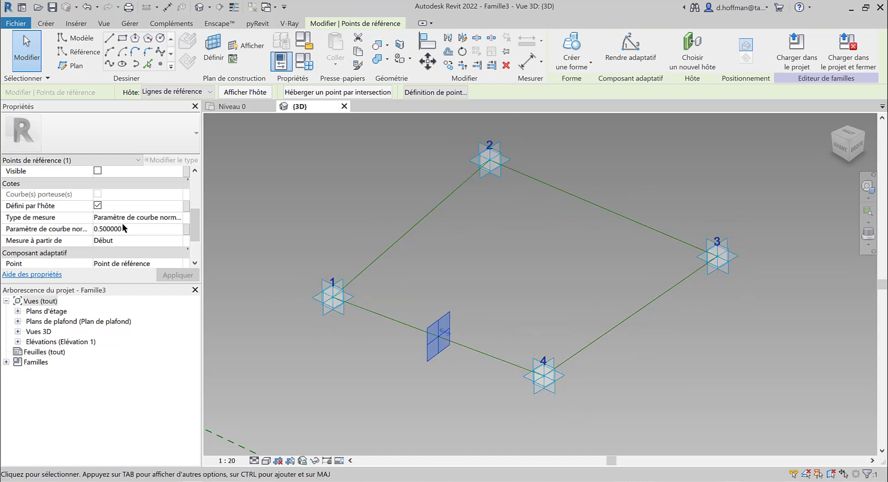
pyautogui.click(136, 228)
pyautogui.write('0.')
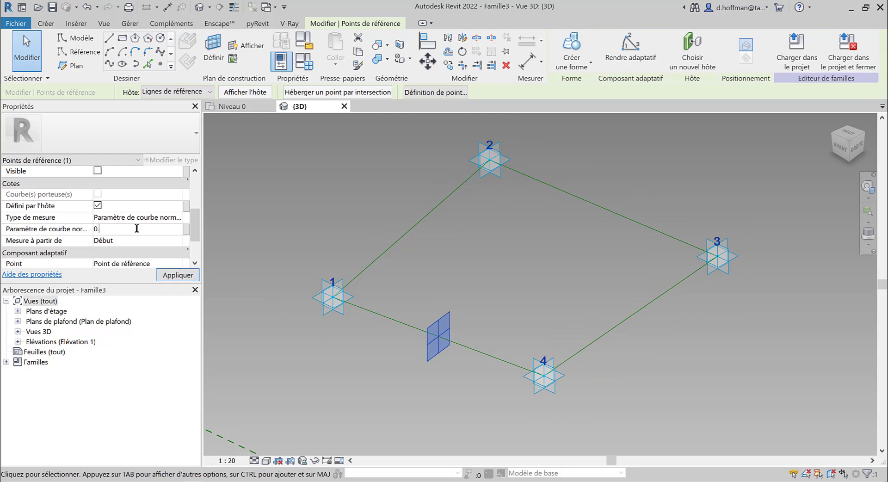
pyautogui.click(139, 226)
pyautogui.write('0.25')
pyautogui.press('Return')
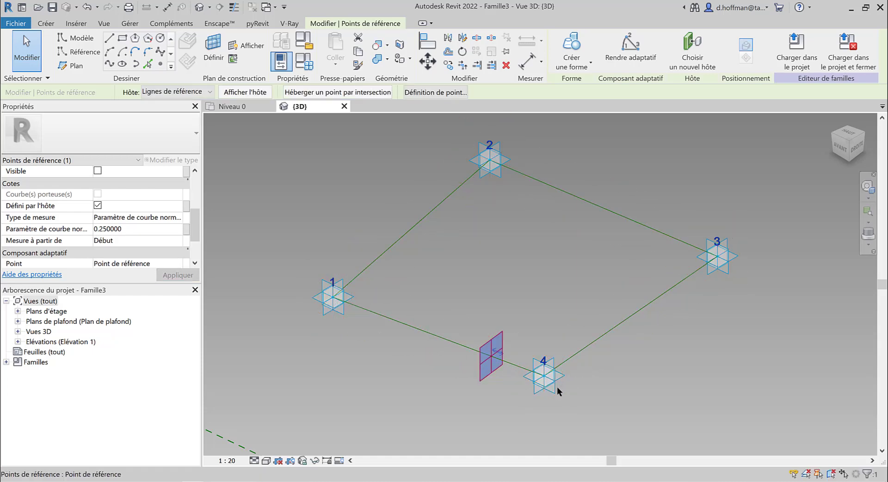
# Step: Set the hosted reference point's normalized curve parameter to 0.5 to place it at the middle of the line
pyautogui.press('Tab')
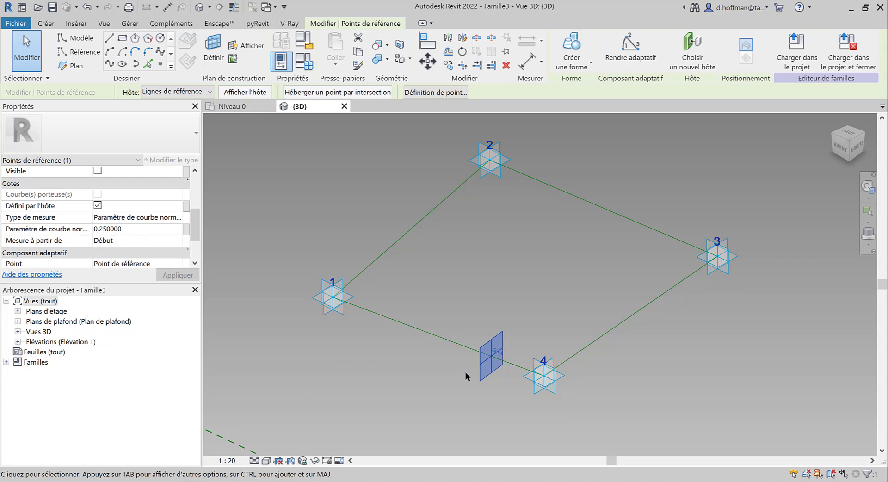
pyautogui.click(144, 229)
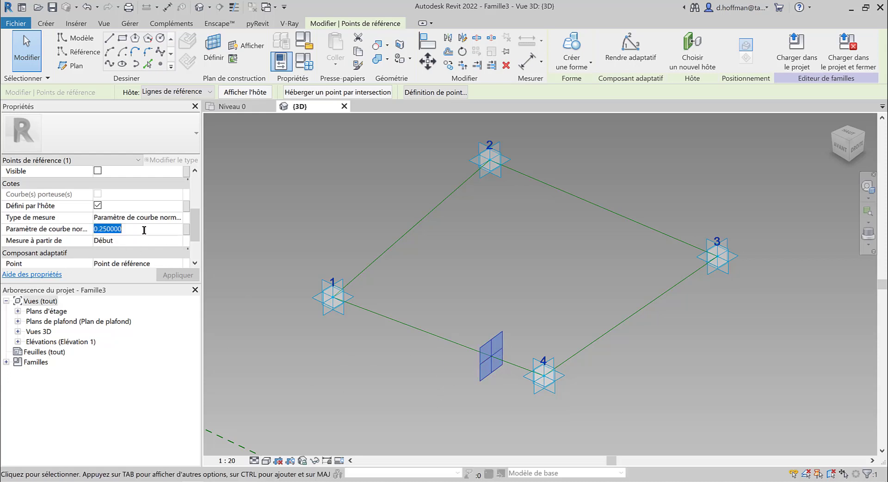
pyautogui.write('0.')
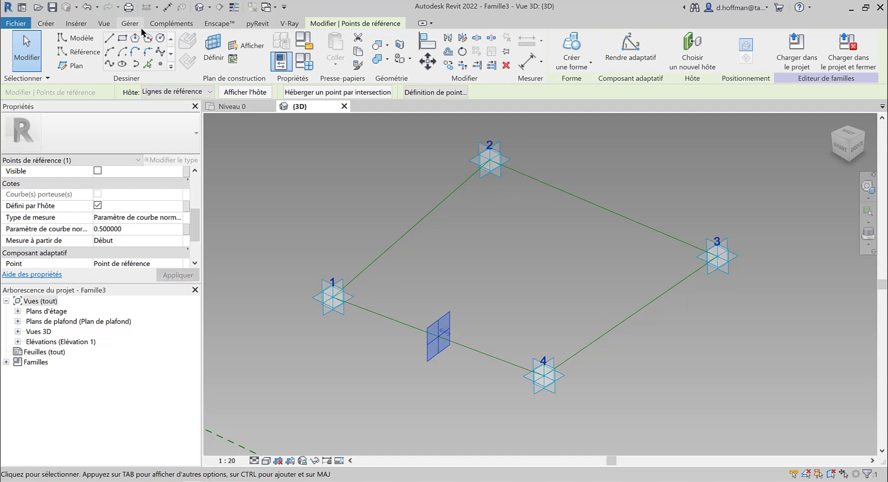
# Step: Draw a reference-line circle of about 230 radius on the hosted point's work plane, centred on the point between adaptive points 1 and 4
pyautogui.click(88, 52)
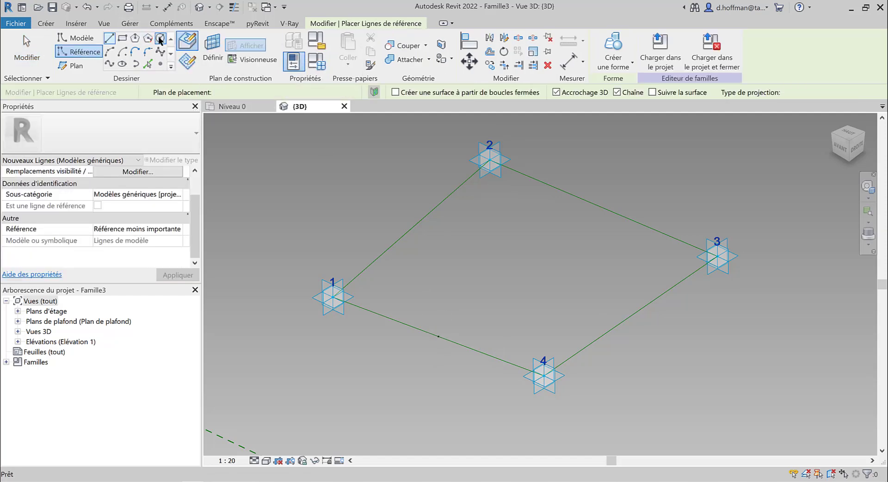
pyautogui.click(160, 38)
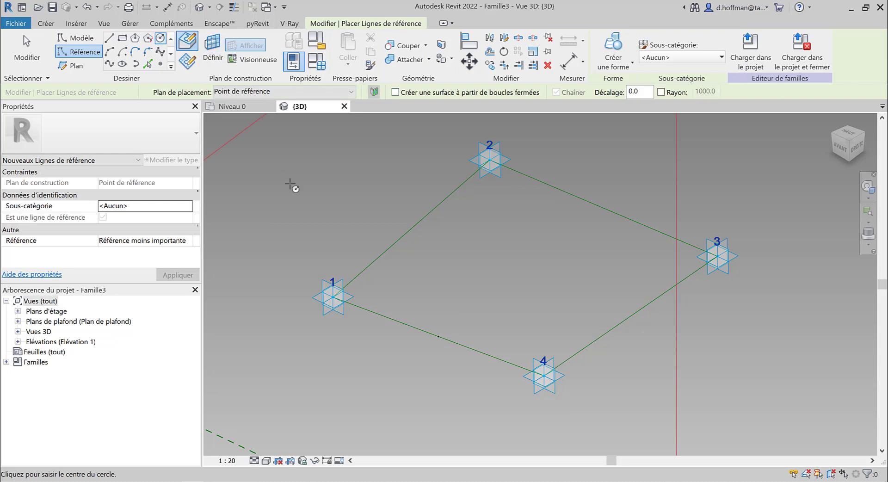
pyautogui.scroll(4, 422, 359)
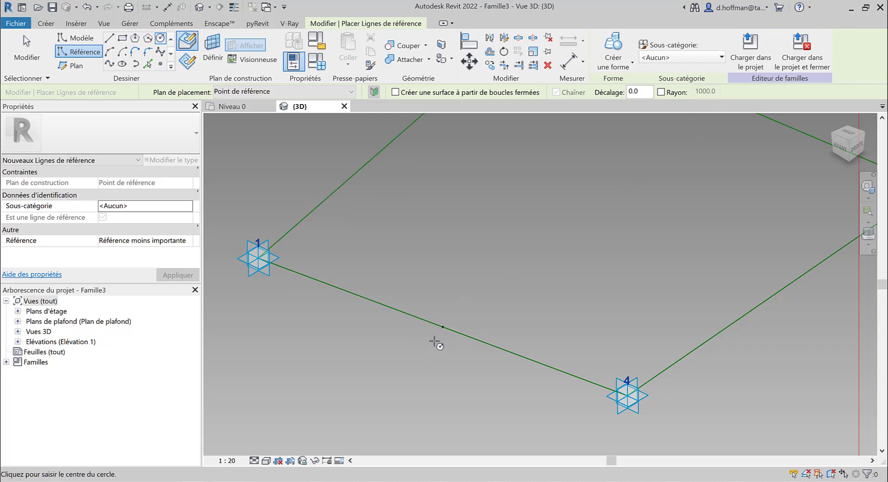
pyautogui.click(213, 53)
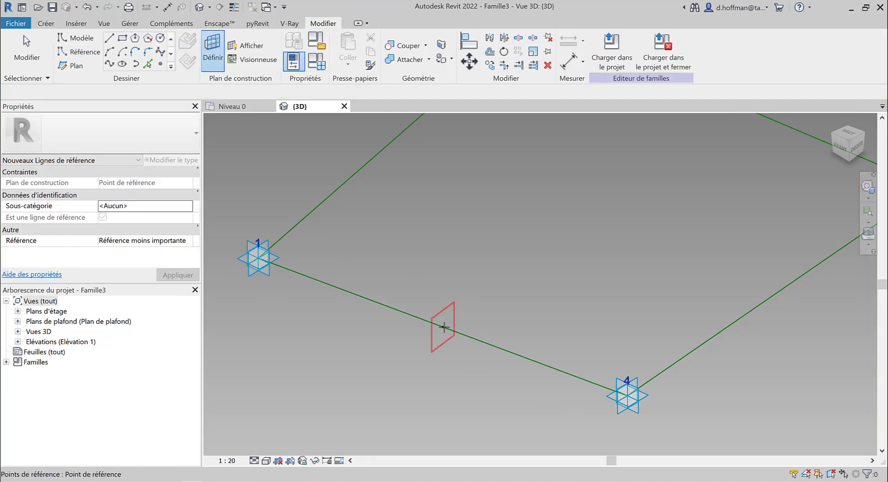
pyautogui.scroll(2, 442, 327)
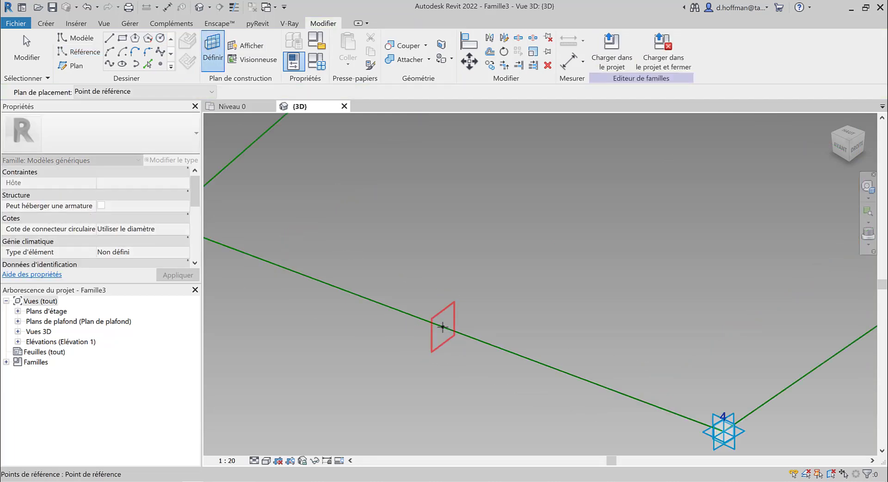
pyautogui.click(443, 327)
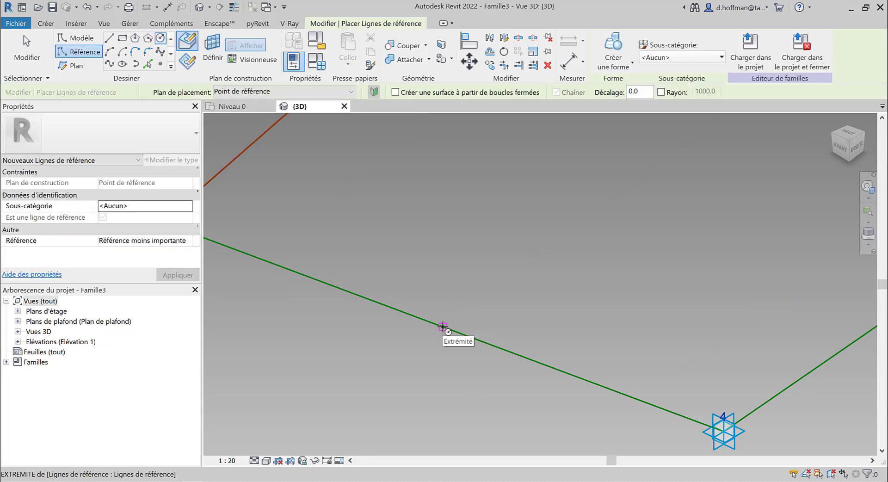
pyautogui.click(442, 326)
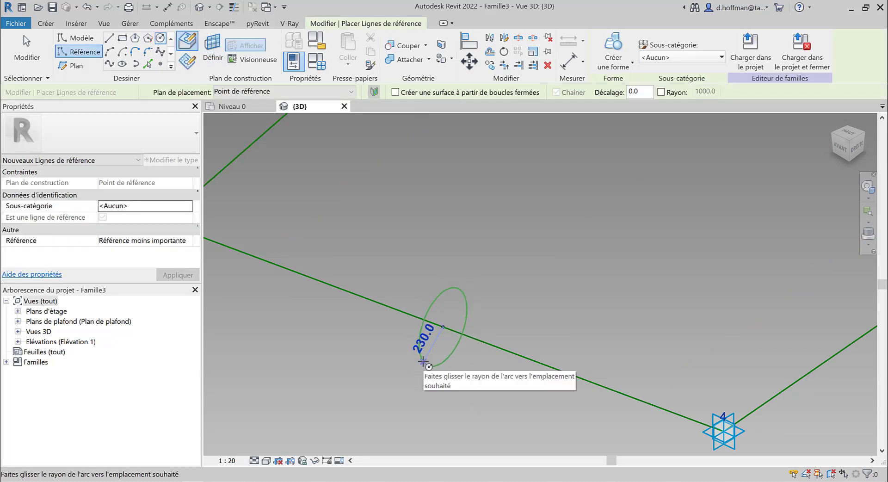
pyautogui.click(424, 360)
pyautogui.scroll(-4, 363, 293)
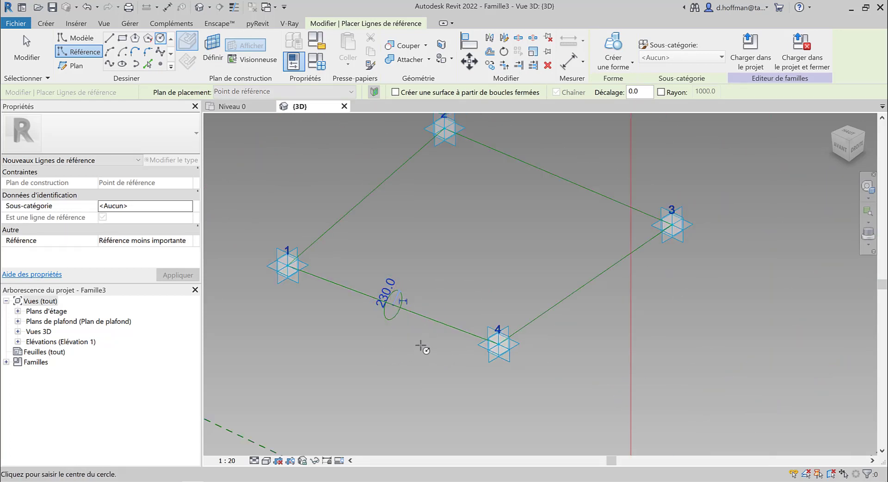
pyautogui.keyDown('shift'); pyautogui.moveTo(421, 347); pyautogui.dragTo(370, 298, button='middle'); pyautogui.keyUp('shift')
pyautogui.scroll(3, 364, 295)
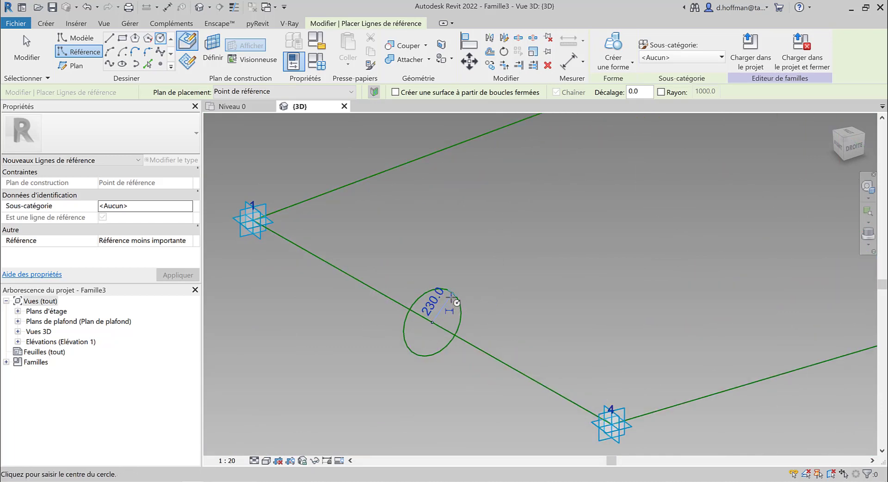
pyautogui.press('Escape')
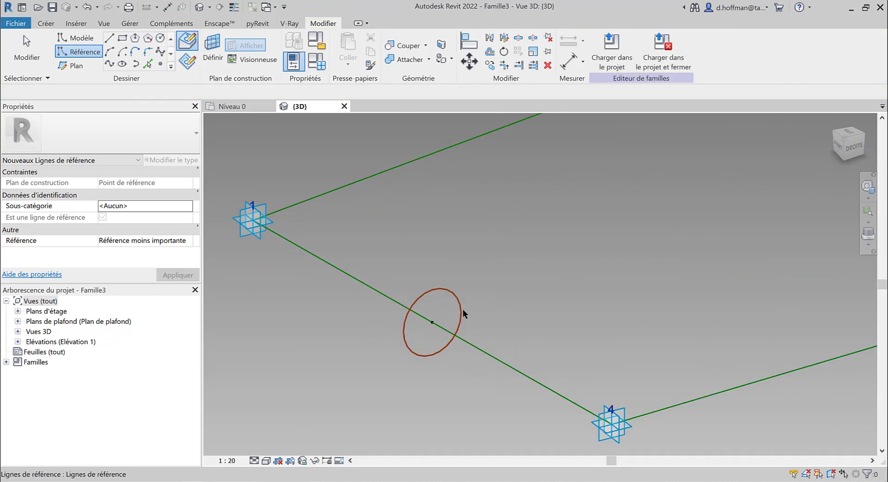
# Step: Make the circle's temporary radius dimension permanent and label it with a new family type parameter named Rayon 1
pyautogui.click(461, 316)
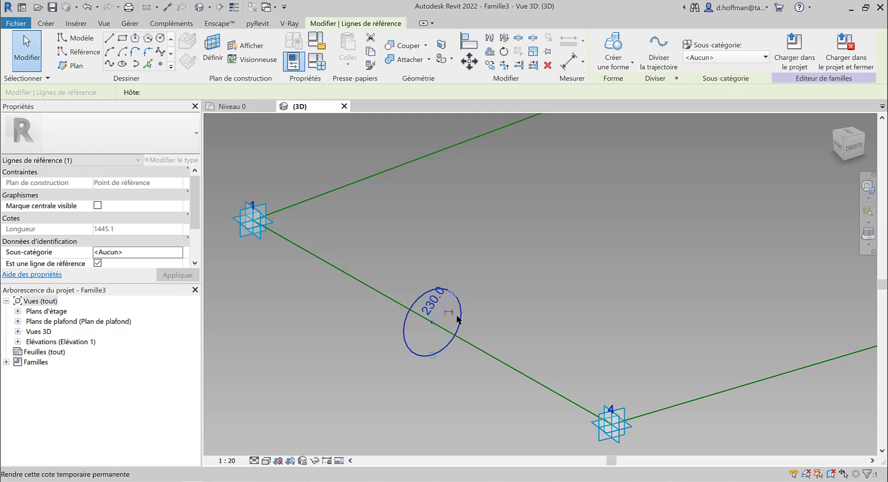
pyautogui.click(449, 313)
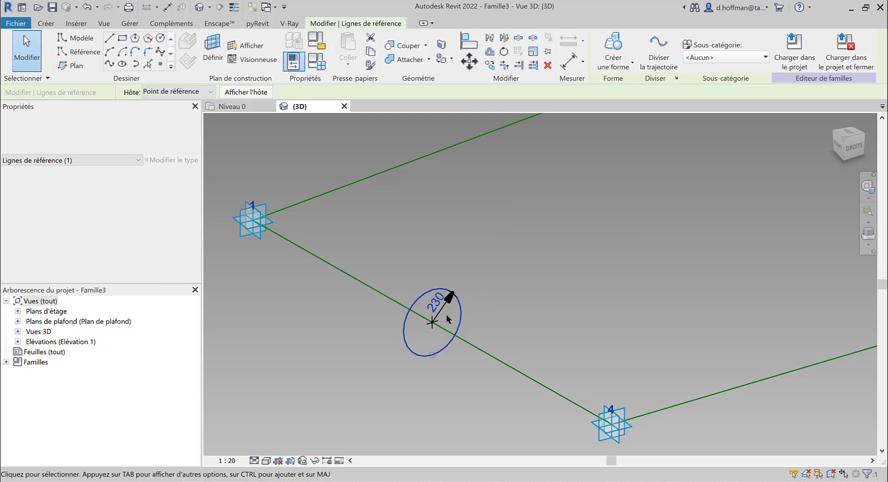
pyautogui.click(522, 299)
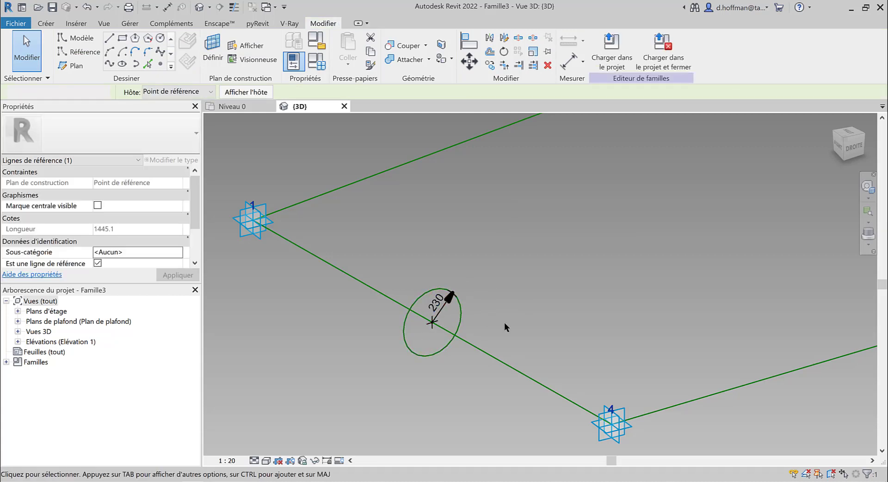
pyautogui.click(445, 305)
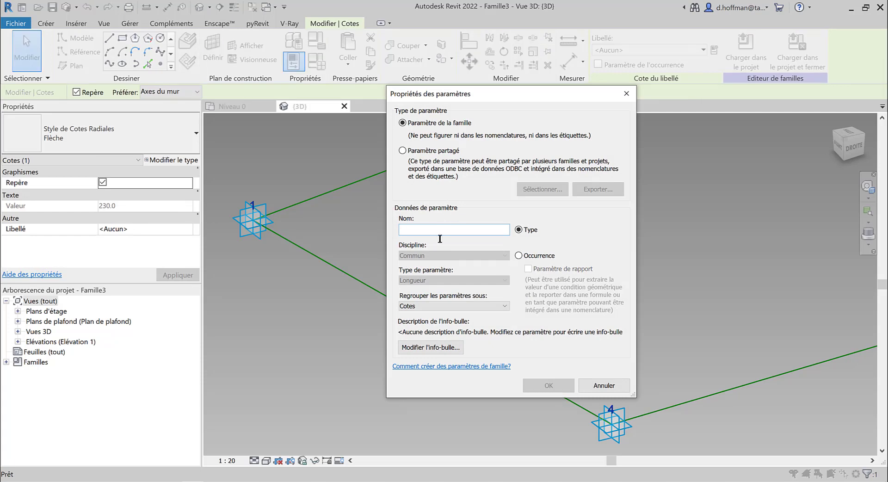
pyautogui.write('Rayon 1')
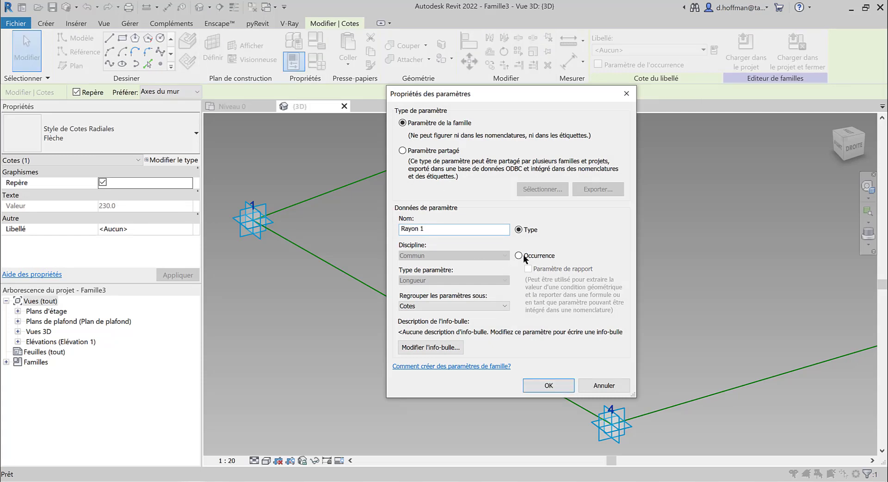
pyautogui.click(546, 386)
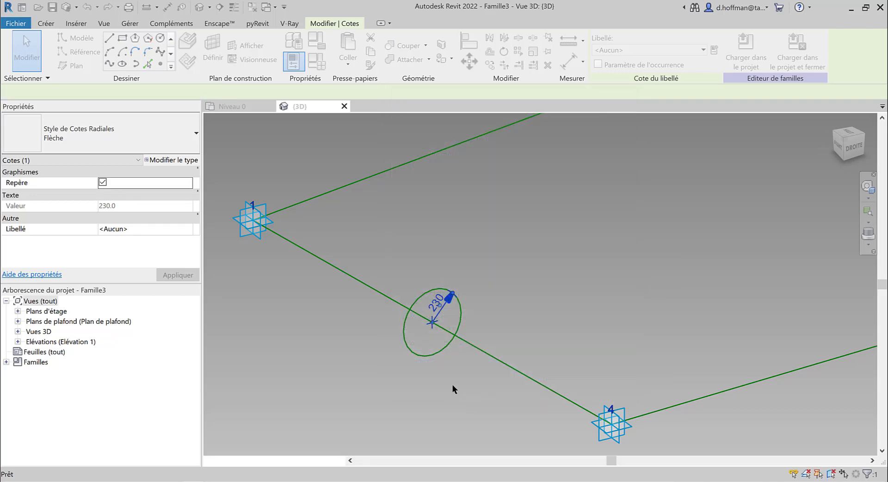
# Step: Select the chain of four reference lines together with the circular profile and create a solid form from them
pyautogui.scroll(-3, 415, 385)
pyautogui.keyDown('shift'); pyautogui.moveTo(489, 309); pyautogui.dragTo(459, 345, button='middle'); pyautogui.keyUp('shift')
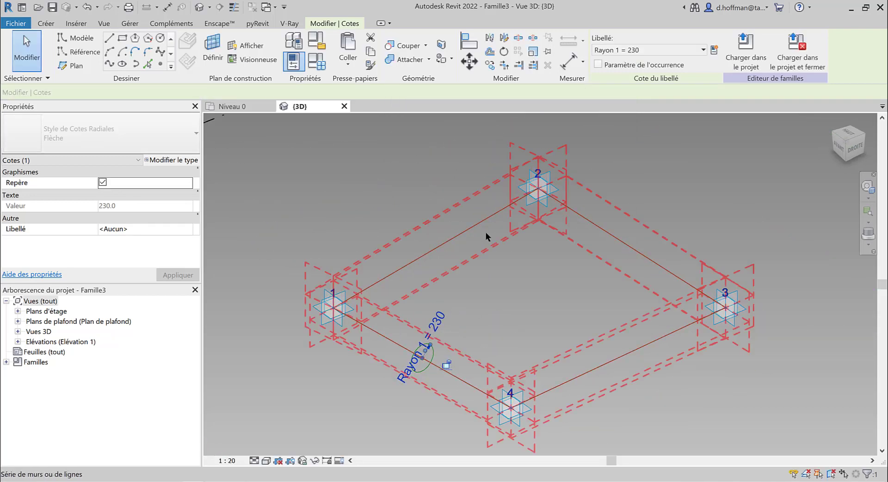
pyautogui.click(46, 24)
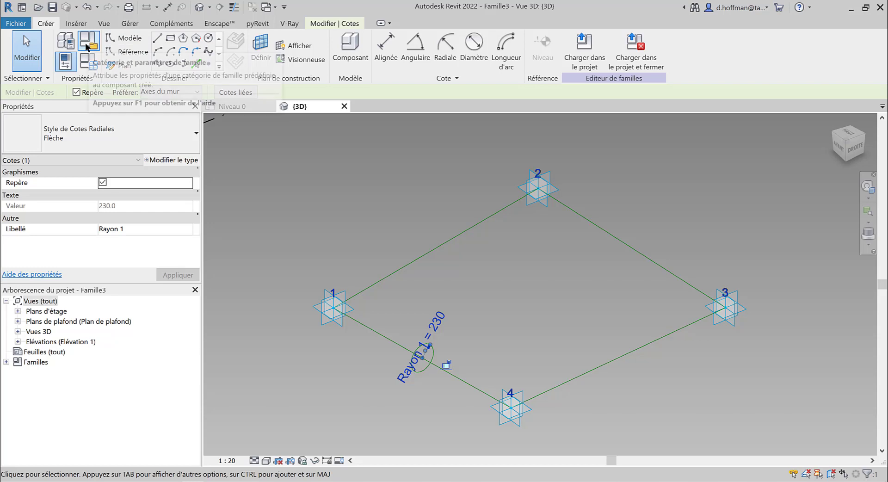
pyautogui.click(464, 267)
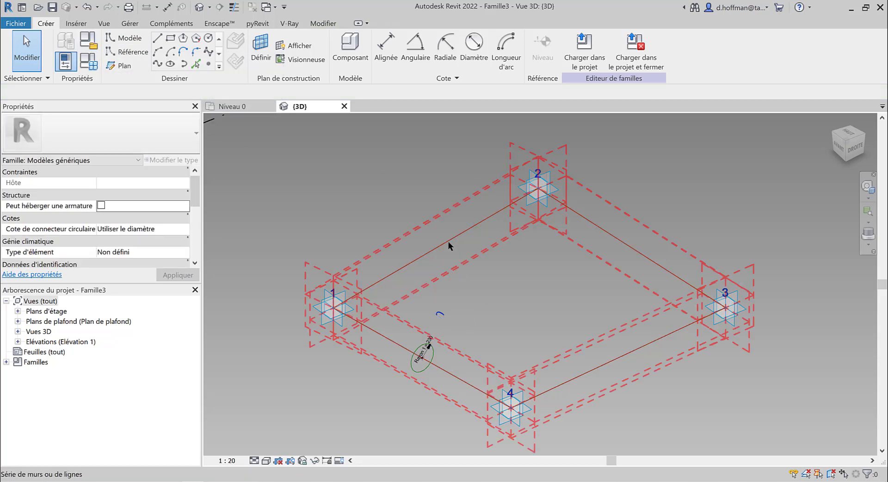
pyautogui.click(448, 241)
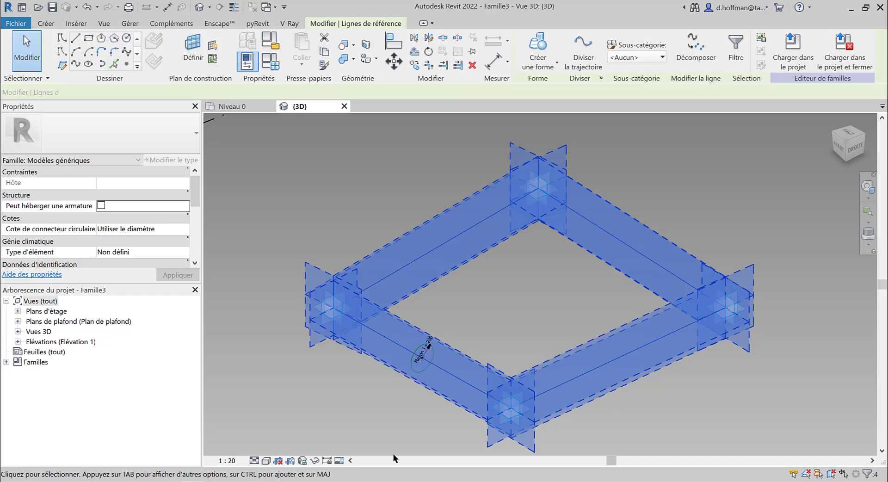
pyautogui.scroll(5, 408, 390)
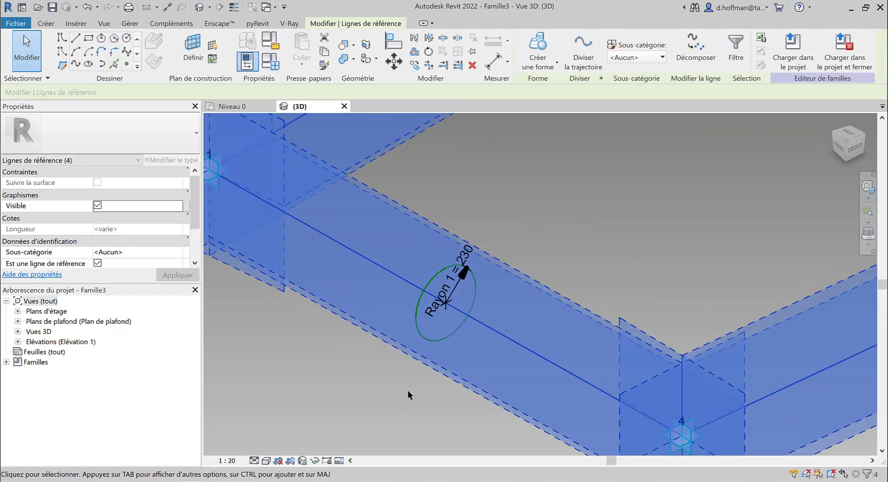
pyautogui.keyDown('ctrl'); pyautogui.click(441, 345); pyautogui.keyUp('ctrl')
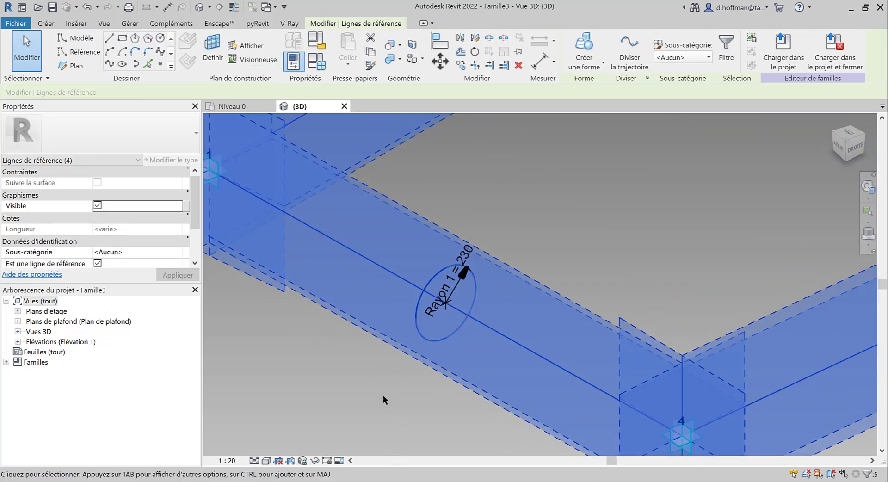
pyautogui.scroll(-5, 383, 395)
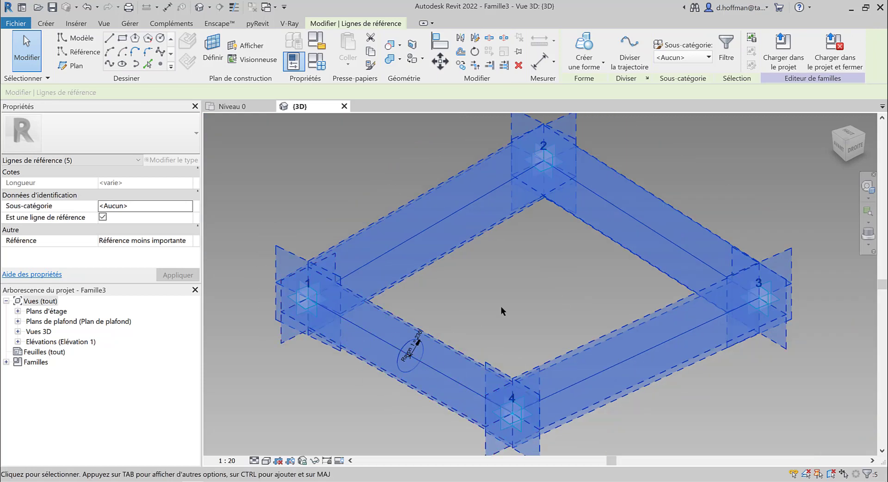
pyautogui.moveTo(509, 317); pyautogui.dragTo(521, 312, button='middle')
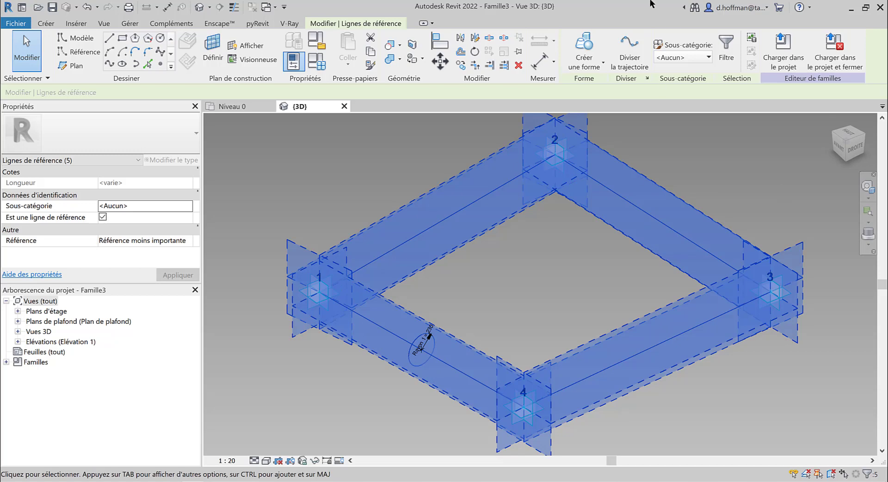
pyautogui.click(588, 45)
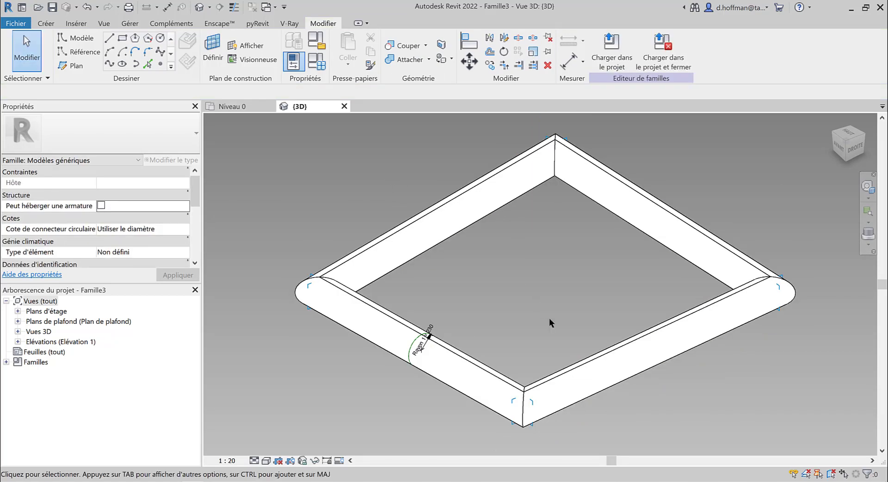
# Step: Set the Rayon 1 radius dimension of the tube's circular profile to 50
pyautogui.keyDown('shift'); pyautogui.moveTo(541, 315); pyautogui.dragTo(487, 309, button='middle'); pyautogui.keyUp('shift')
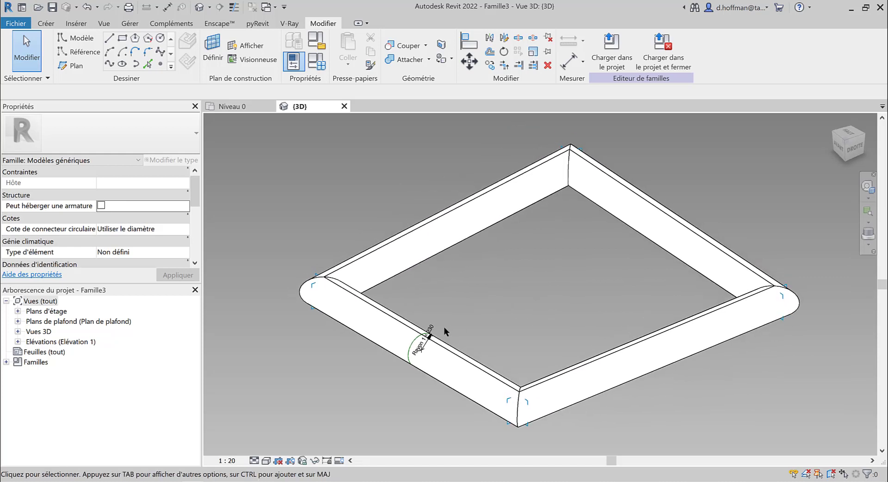
pyautogui.scroll(5, 444, 327)
pyautogui.click(414, 327)
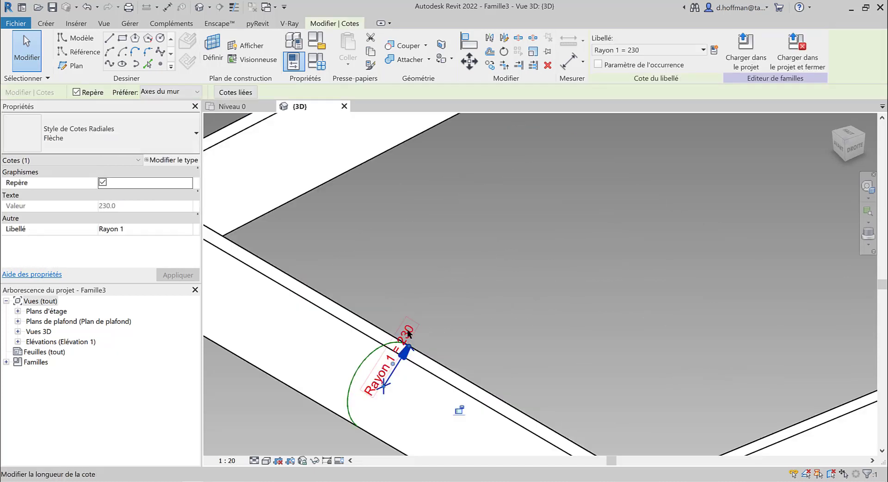
pyautogui.click(413, 328)
pyautogui.write('50')
pyautogui.press('Return')
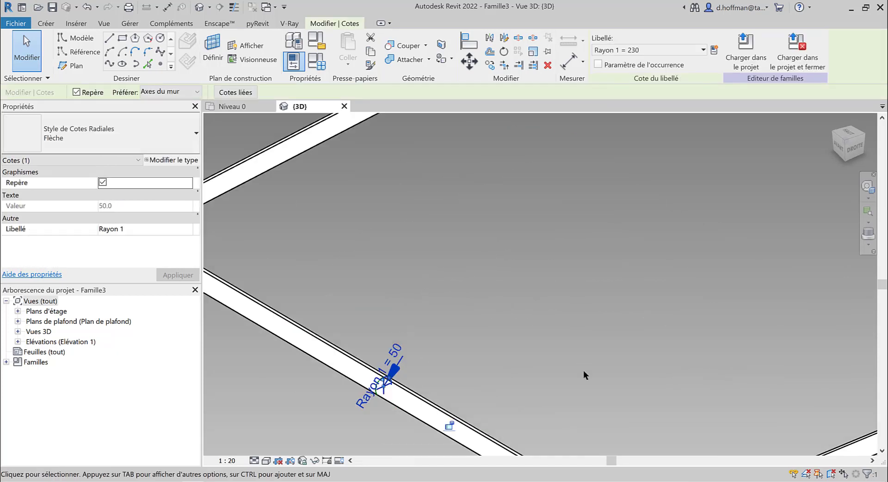
pyautogui.scroll(-3, 584, 370)
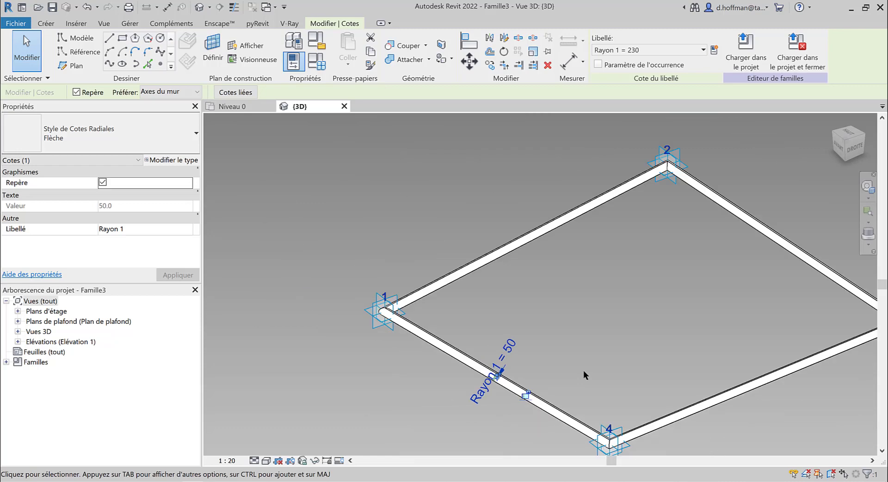
# Step: Move adaptive point 1 upward along its vertical axis to test how the tube adapts, then undo the move
pyautogui.click(357, 300)
pyautogui.click(379, 311)
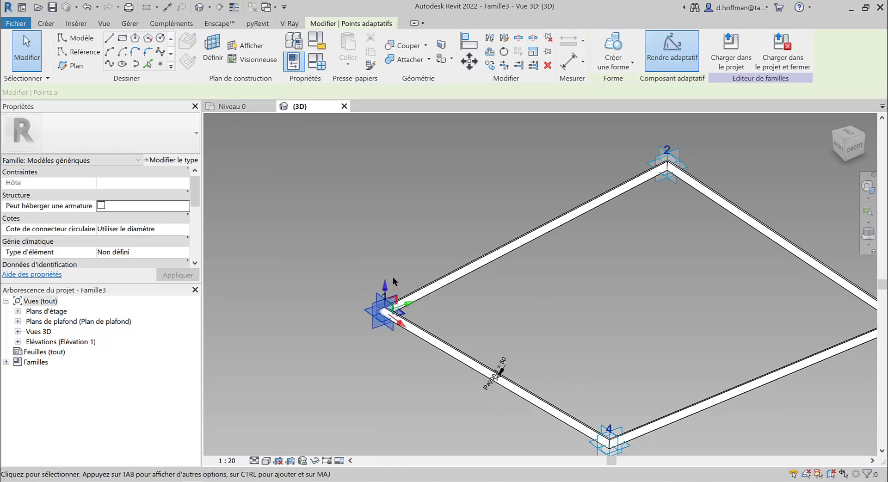
pyautogui.moveTo(385, 283); pyautogui.dragTo(384, 187)
pyautogui.moveTo(384, 163); pyautogui.dragTo(384, 164)
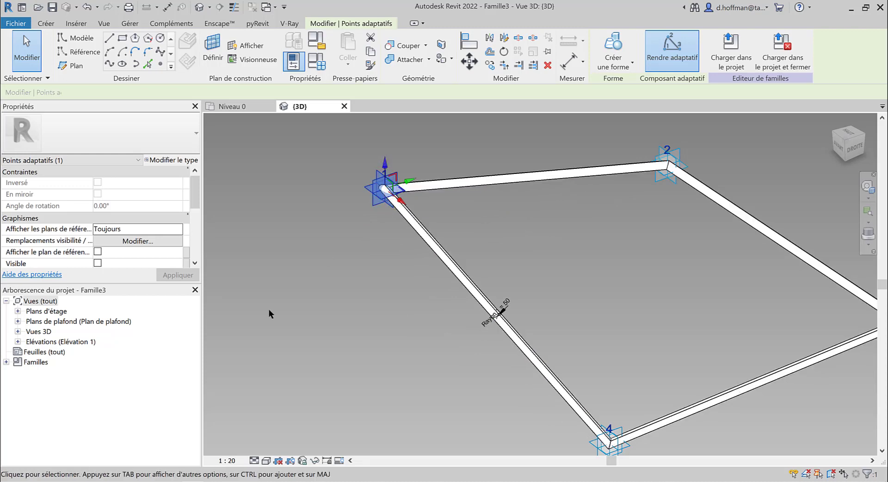
pyautogui.keyDown('shift'); pyautogui.moveTo(348, 380); pyautogui.dragTo(370, 362, button='middle'); pyautogui.keyUp('shift')
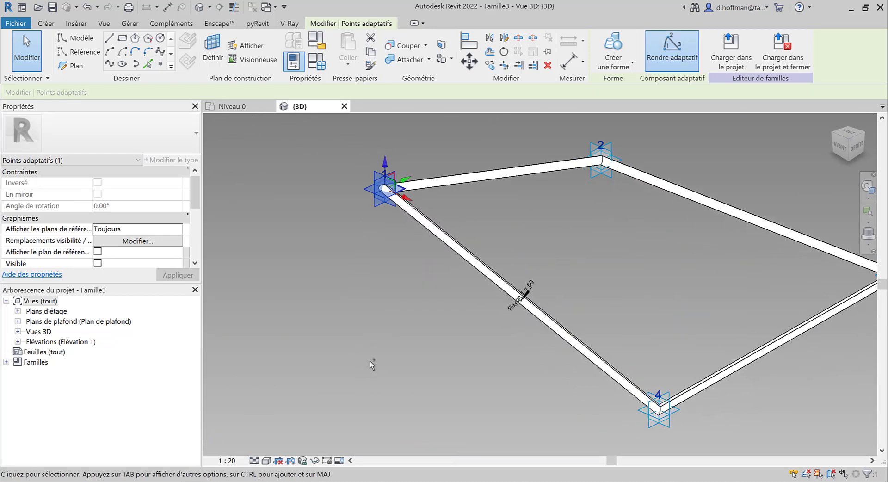
pyautogui.hotkey('ctrl', 'z')
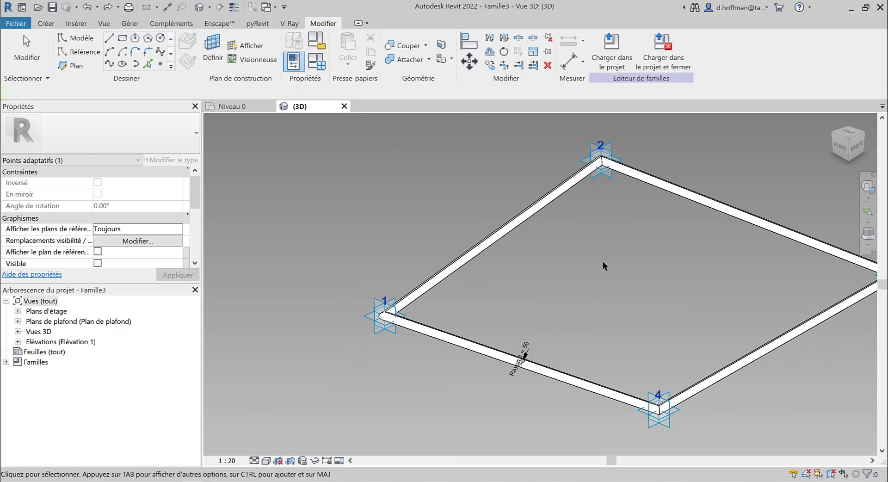
pyautogui.moveTo(603, 263)
pyautogui.keyDown('shift'); pyautogui.mouseDown(button='middle')
pyautogui.moveTo(581, 279)
pyautogui.moveTo(600, 264)
pyautogui.mouseUp(button='middle'); pyautogui.keyUp('shift')
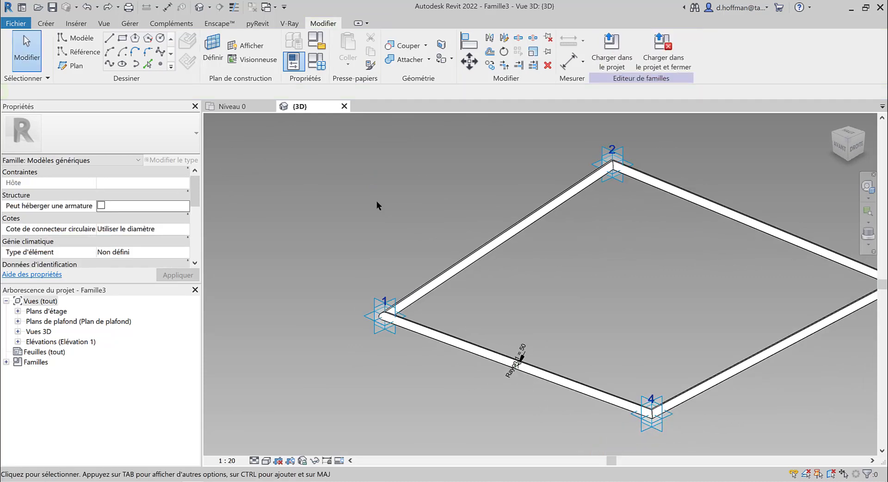
# Step: Save the family to the Bureau folder under the file name PH
pyautogui.click(15, 24)
pyautogui.moveTo(54, 181)
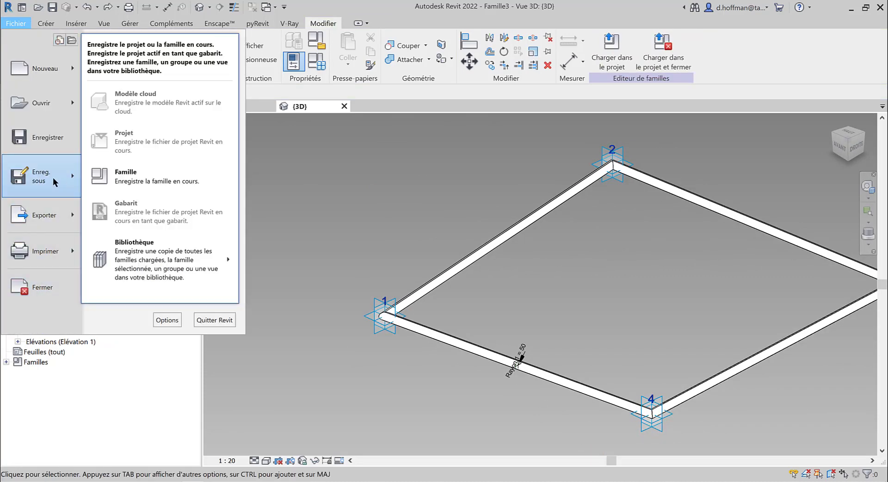
pyautogui.click(174, 179)
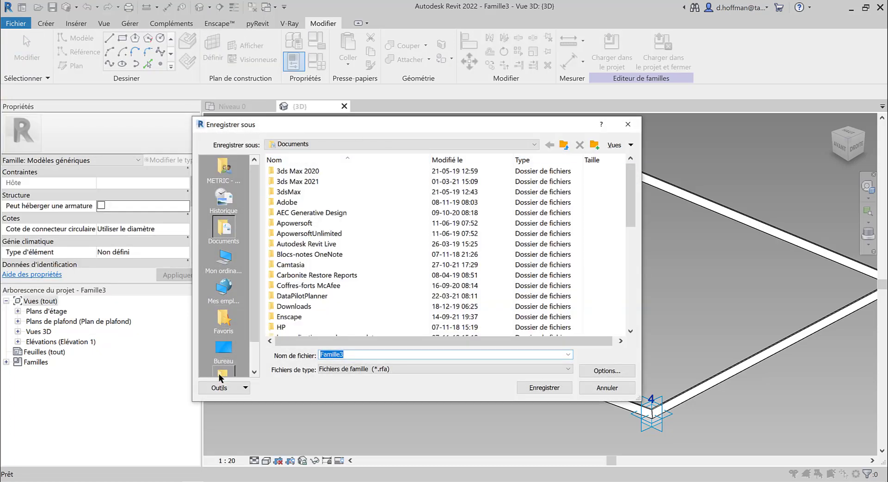
pyautogui.click(225, 347)
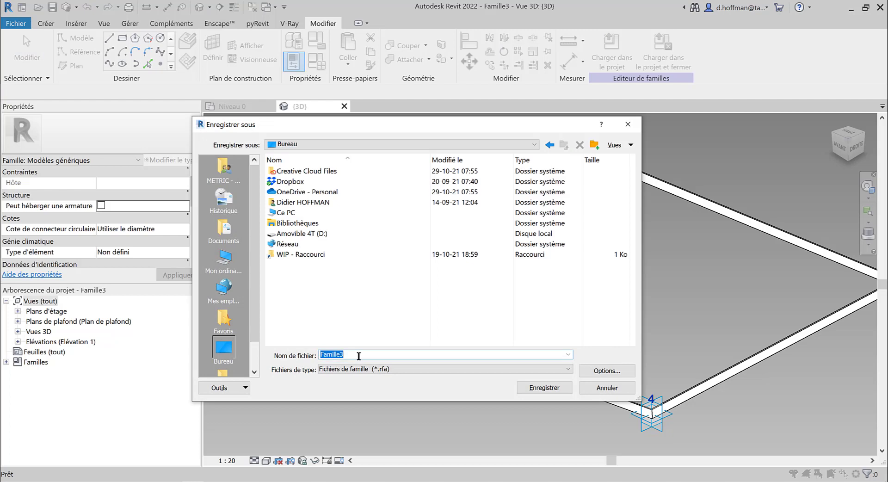
pyautogui.write('PH')
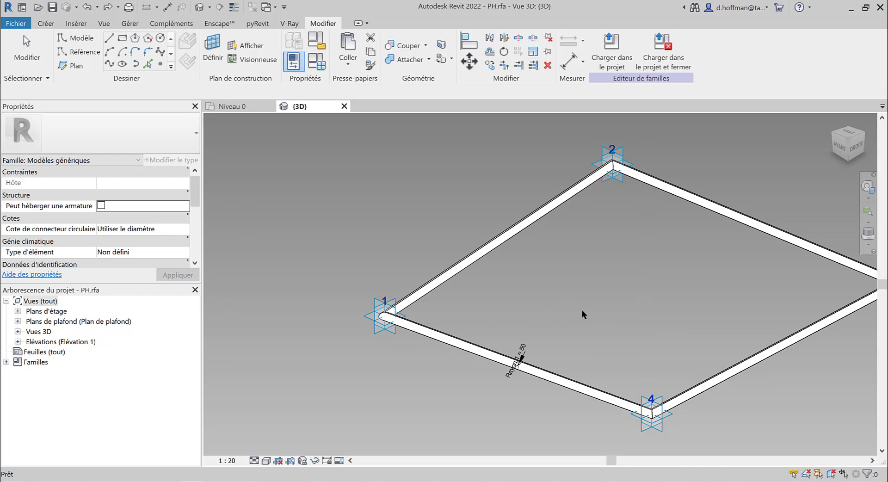
# Step: Temporarily hide the swept tube form so only the reference lines, adaptive points and circular profile remain in view
pyautogui.keyDown('shift'); pyautogui.moveTo(646, 291); pyautogui.dragTo(542, 277, button='middle'); pyautogui.keyUp('shift')
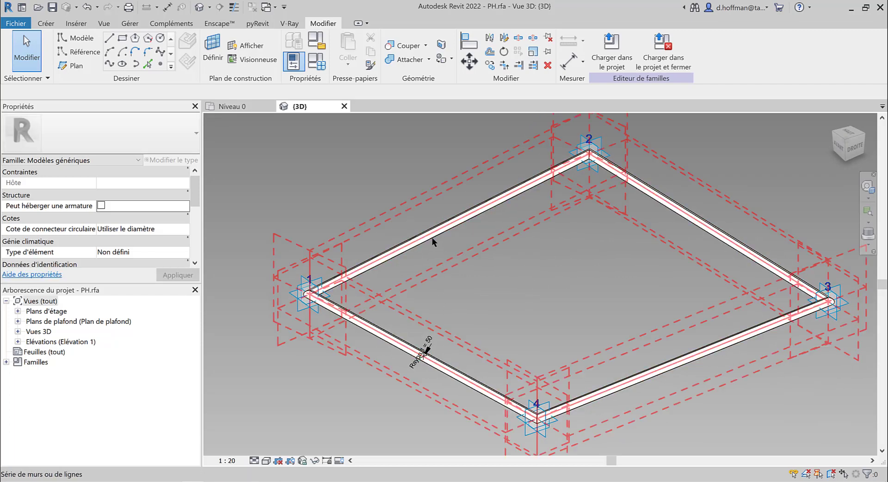
pyautogui.click(396, 243)
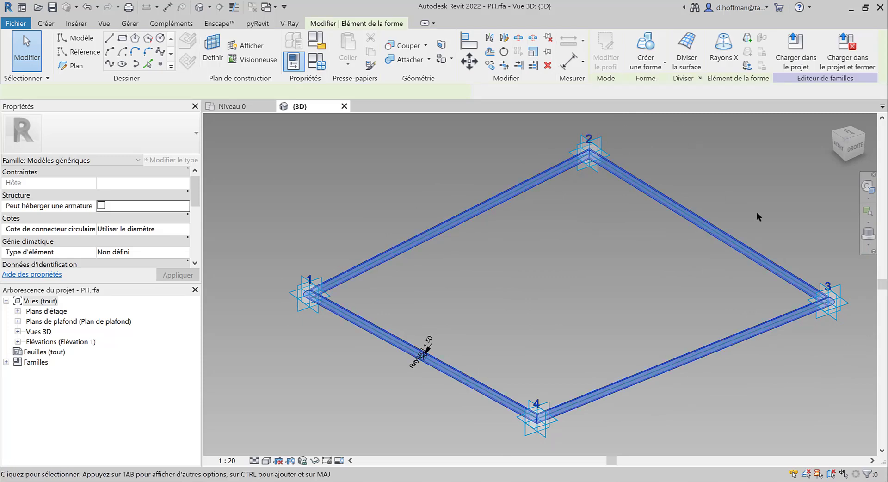
pyautogui.click(326, 460)
pyautogui.click(344, 433)
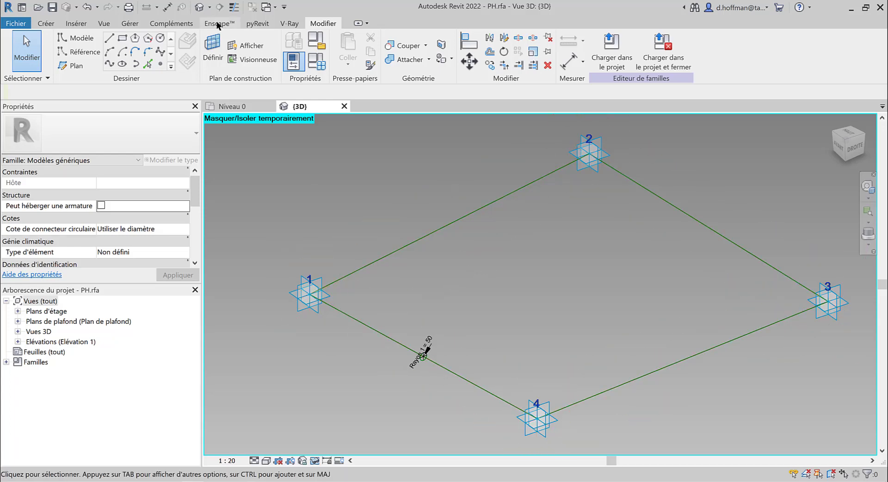
# Step: Place reference points at roughly one-tenth intervals along each of the four reference lines
pyautogui.click(161, 66)
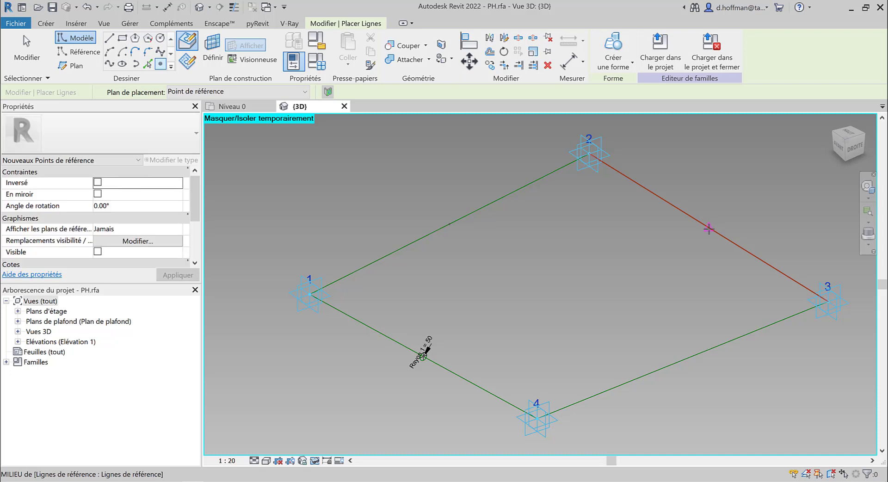
pyautogui.click(709, 229)
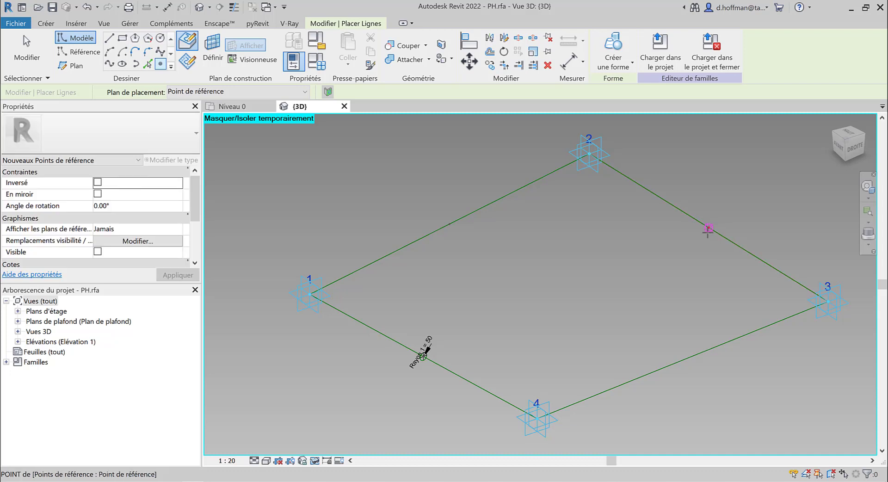
pyautogui.click(684, 359)
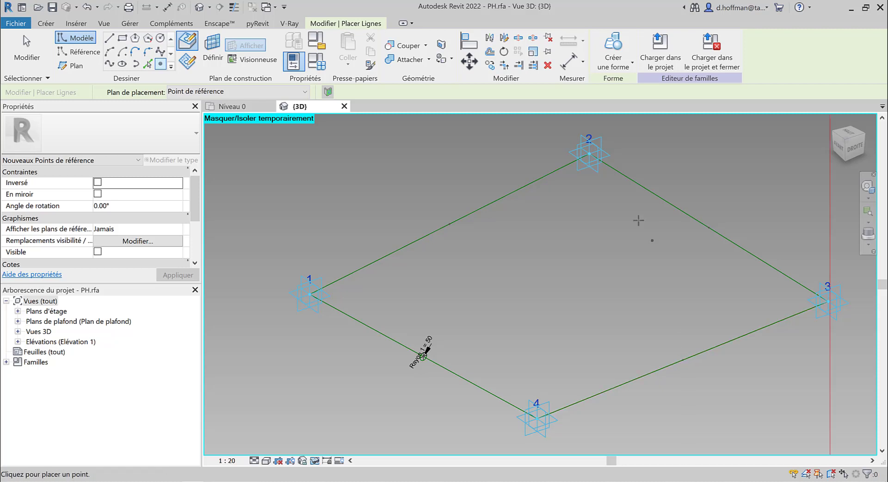
pyautogui.keyDown('shift'); pyautogui.moveTo(498, 268); pyautogui.dragTo(517, 275, button='middle'); pyautogui.keyUp('shift')
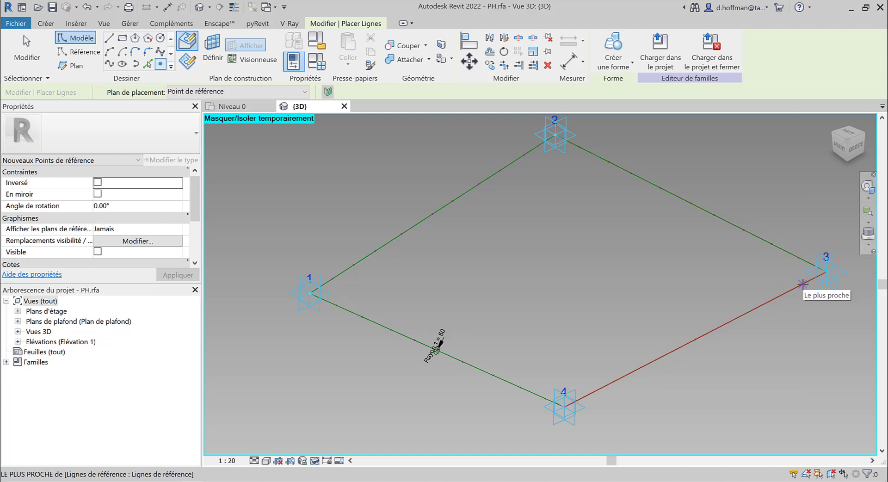
pyautogui.click(754, 308)
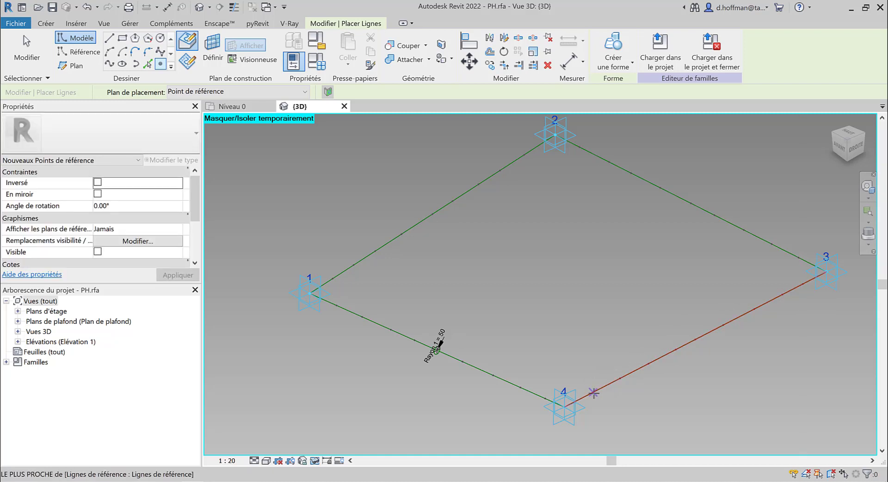
pyautogui.press('Escape')
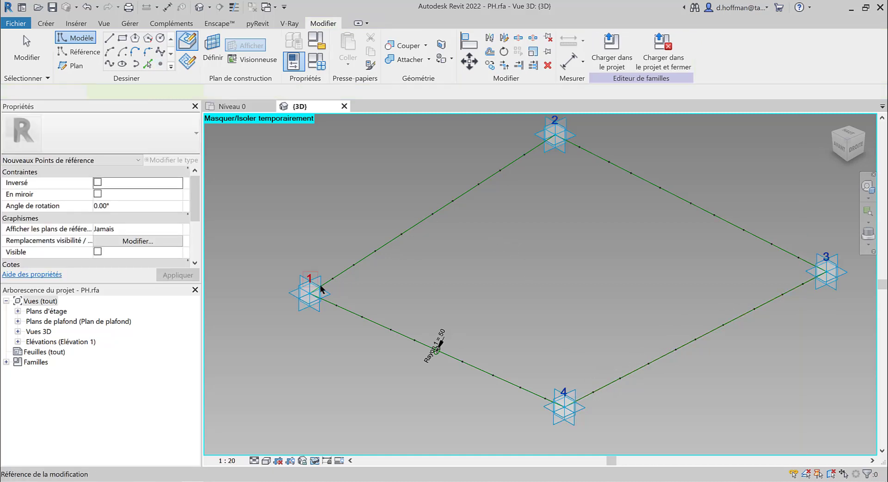
# Step: Select the first reference point from the start of each of the four lines and set their normalized curve parameter to 0.1
pyautogui.press('Tab')
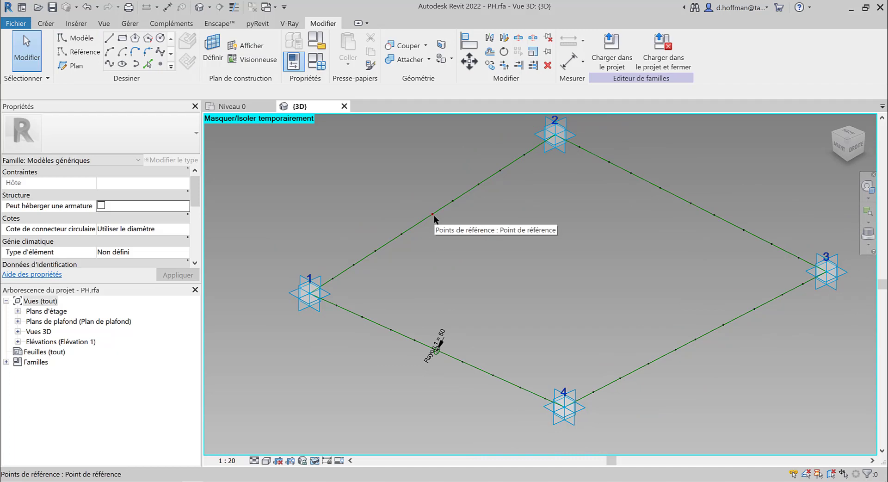
pyautogui.click(333, 280)
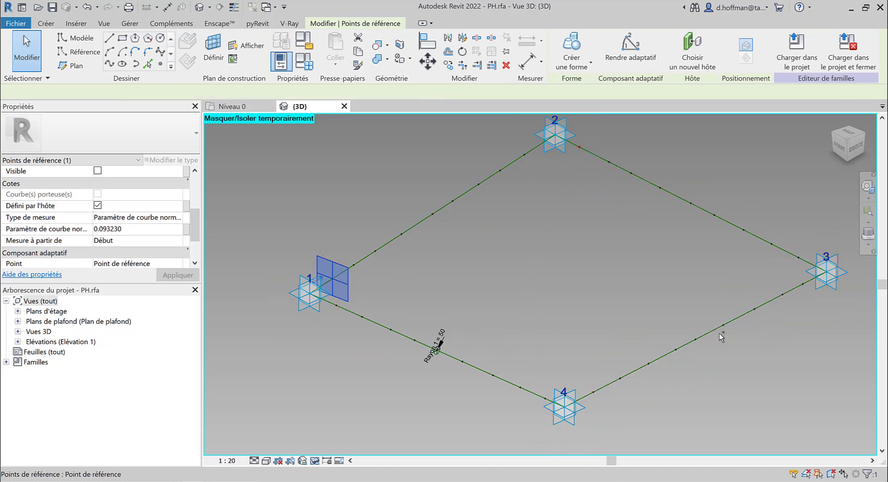
pyautogui.keyDown('ctrl'); pyautogui.click(803, 284); pyautogui.keyUp('ctrl')
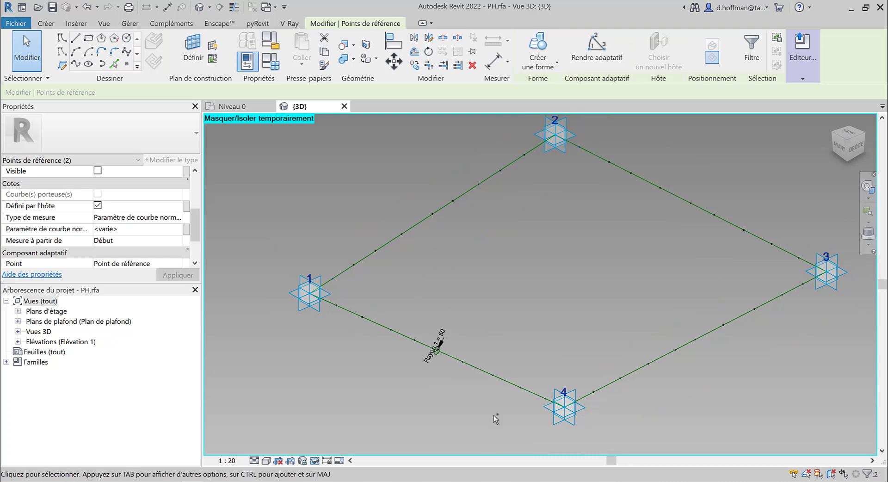
pyautogui.keyDown('ctrl'); pyautogui.click(545, 405); pyautogui.keyUp('ctrl')
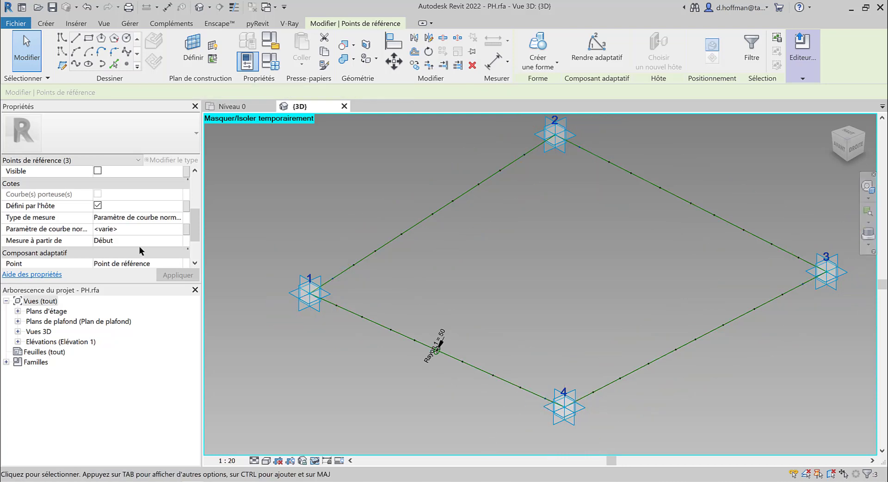
pyautogui.click(132, 230)
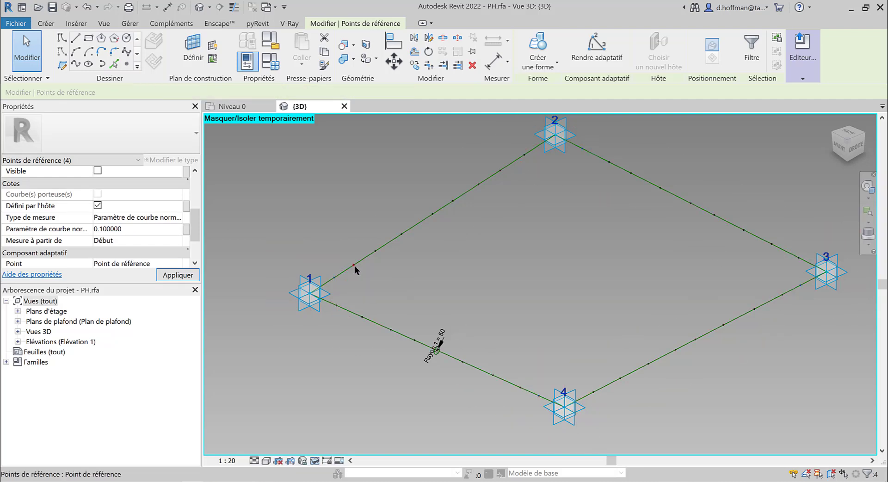
pyautogui.keyDown('ctrl'); pyautogui.click(608, 164); pyautogui.keyUp('ctrl')
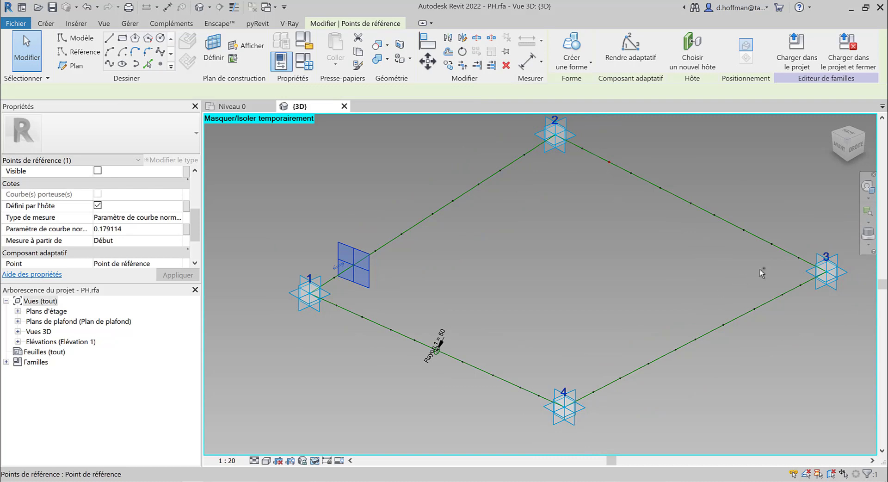
pyautogui.keyDown('ctrl'); pyautogui.click(779, 304); pyautogui.keyUp('ctrl')
pyautogui.click(656, 300)
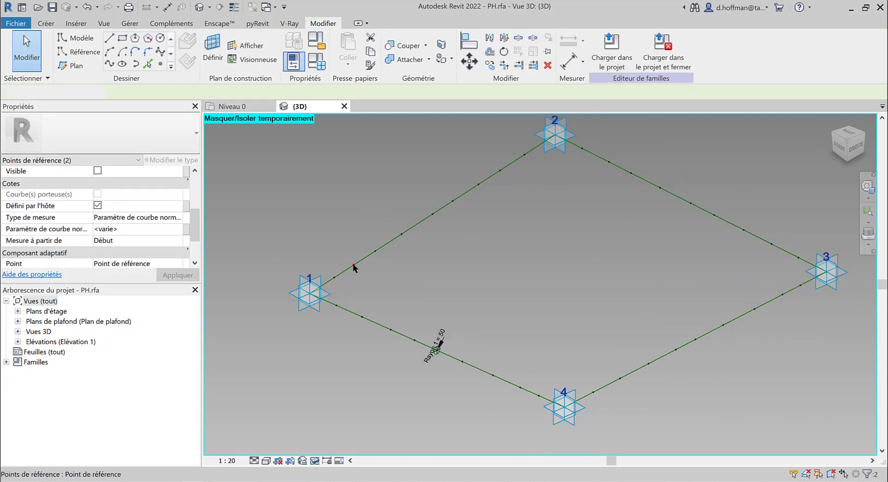
pyautogui.press('Escape')
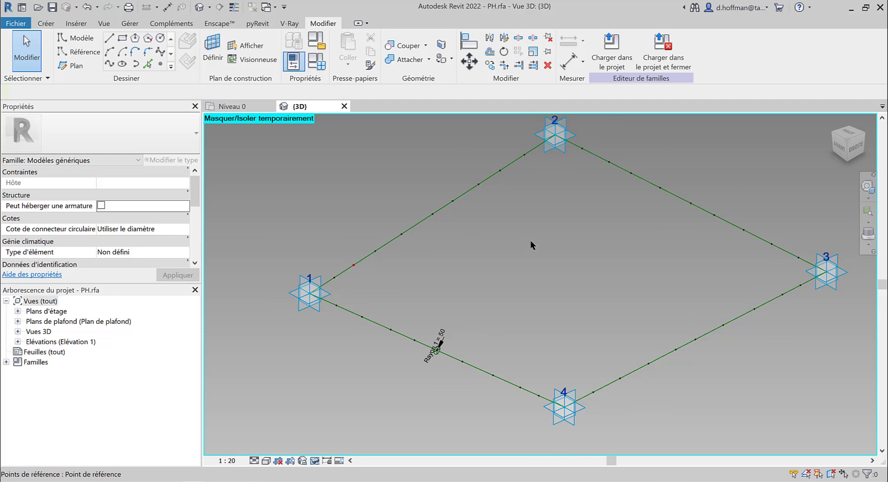
# Step: Select the second reference point on each of the four lines and set their normalized curve parameter to 0.2
pyautogui.click(609, 162)
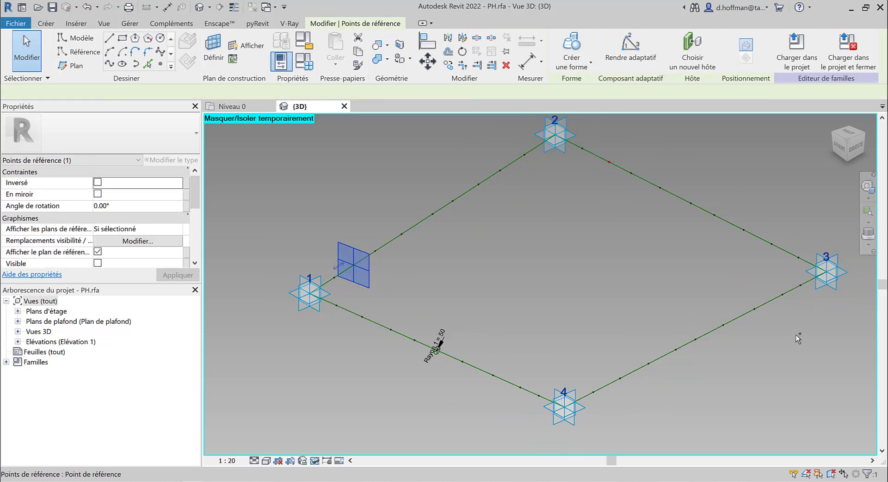
pyautogui.keyDown('ctrl'); pyautogui.click(785, 297); pyautogui.keyUp('ctrl')
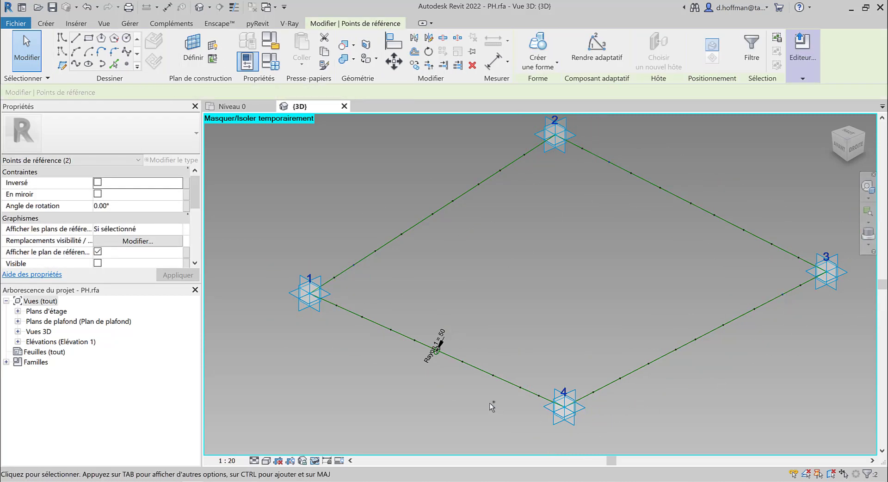
pyautogui.press('Tab')
pyautogui.press('Tab')
pyautogui.keyDown('ctrl'); pyautogui.click(521, 388); pyautogui.keyUp('ctrl')
pyautogui.scroll(-3, 118, 235)
pyautogui.scroll(-2, 118, 255)
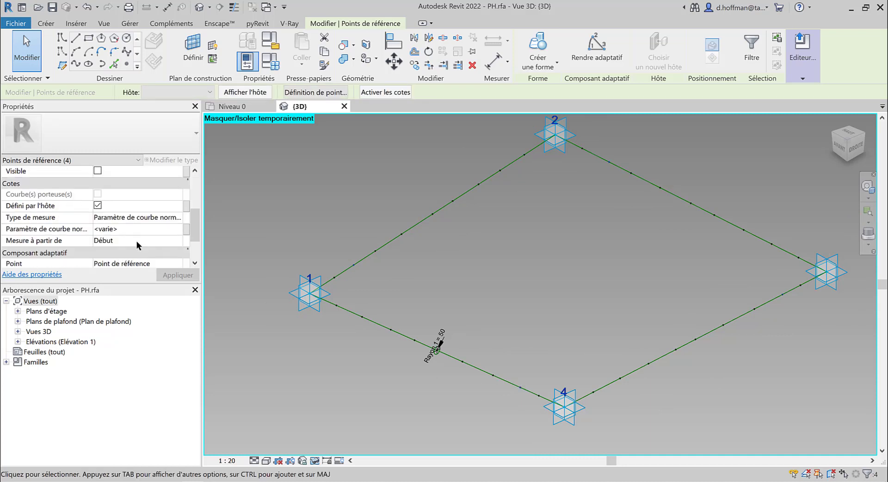
pyautogui.click(137, 228)
pyautogui.write('0.2')
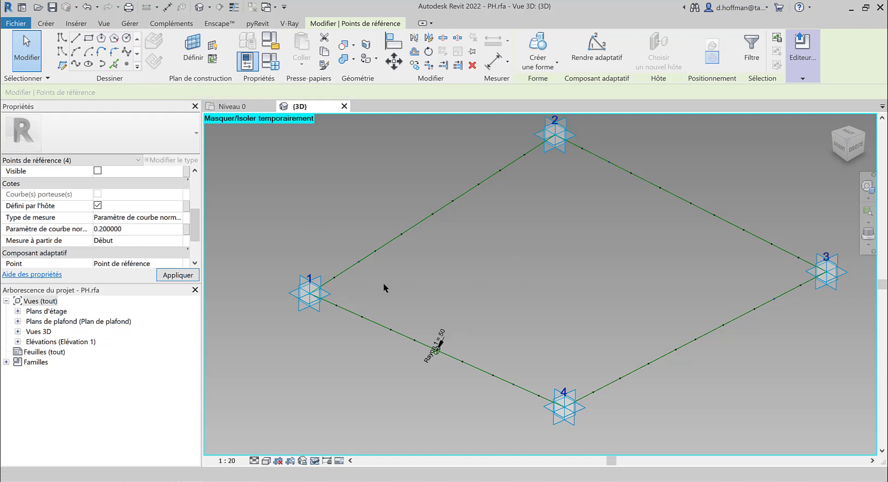
# Step: Select the third reference point on each of the four lines and set their normalized curve parameter to 0.3
pyautogui.click(375, 253)
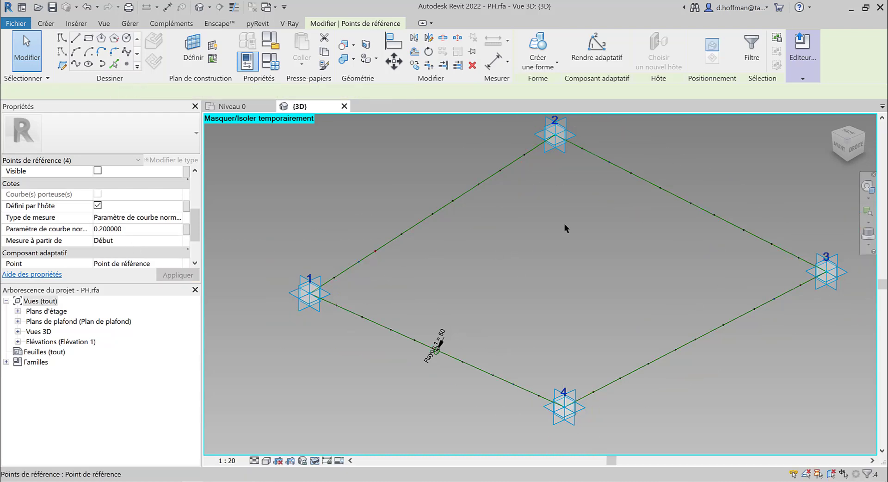
pyautogui.click(631, 173)
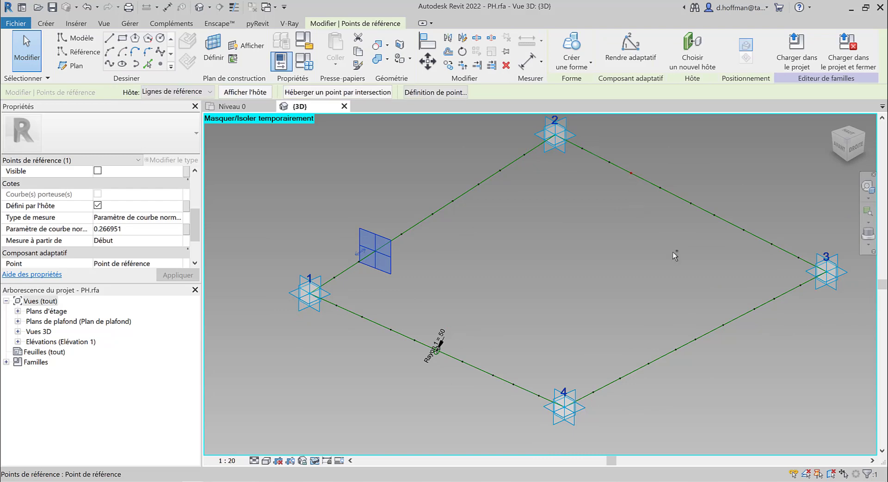
pyautogui.keyDown('ctrl'); pyautogui.click(756, 310); pyautogui.keyUp('ctrl')
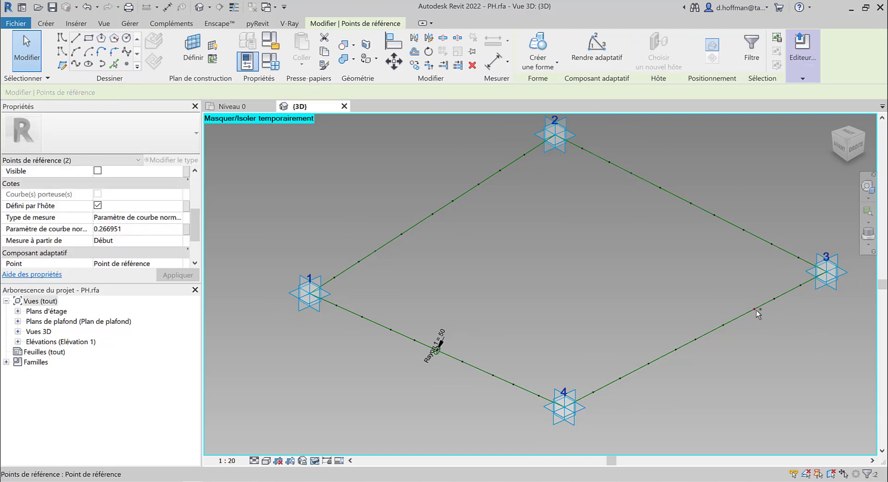
pyautogui.keyDown('ctrl'); pyautogui.click(494, 376); pyautogui.keyUp('ctrl')
pyautogui.click(129, 228)
pyautogui.write('0.300000')
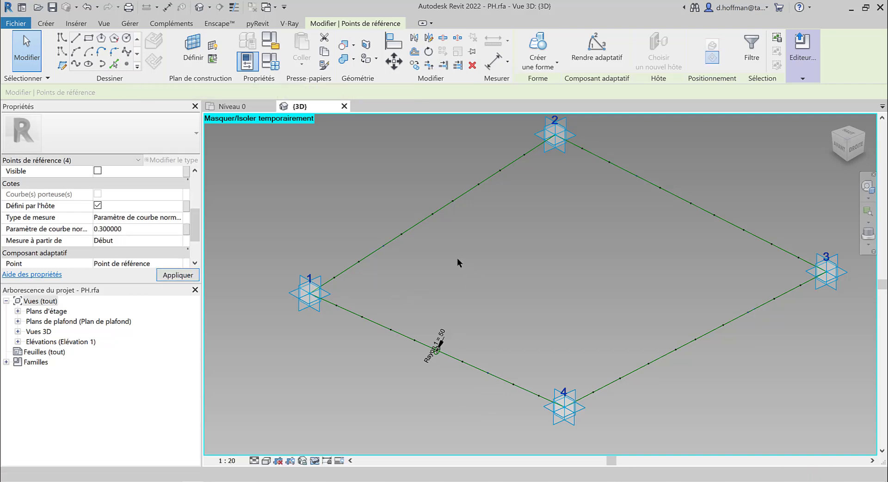
# Step: Select the fourth reference point on each of the four lines and set their normalized curve parameter to 0.4
pyautogui.click(402, 235)
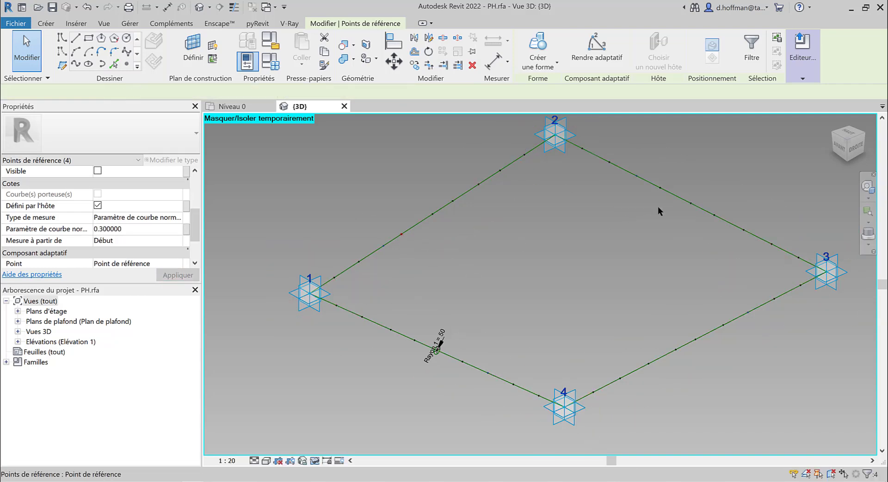
pyautogui.click(660, 190)
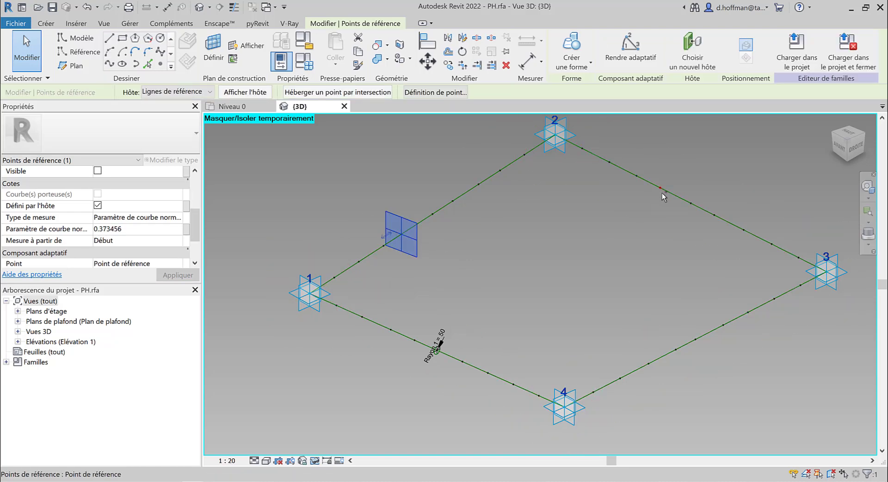
pyautogui.keyDown('ctrl'); pyautogui.click(724, 325); pyautogui.keyUp('ctrl')
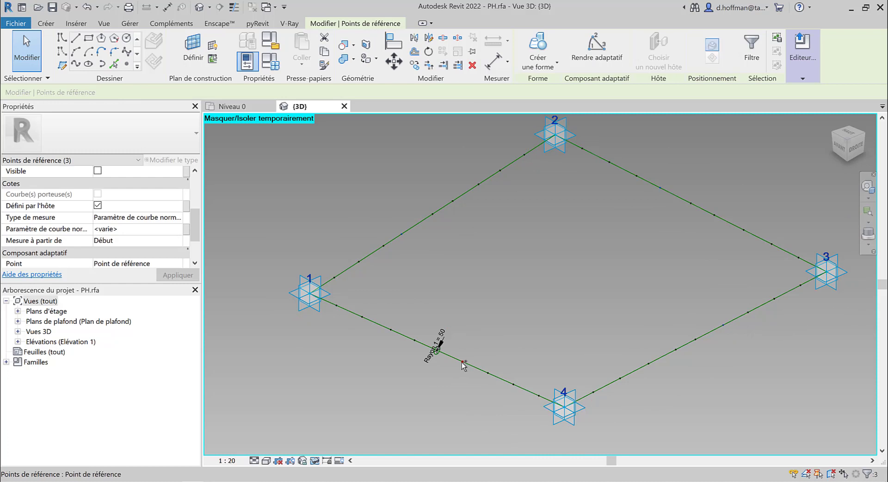
pyautogui.click(128, 230)
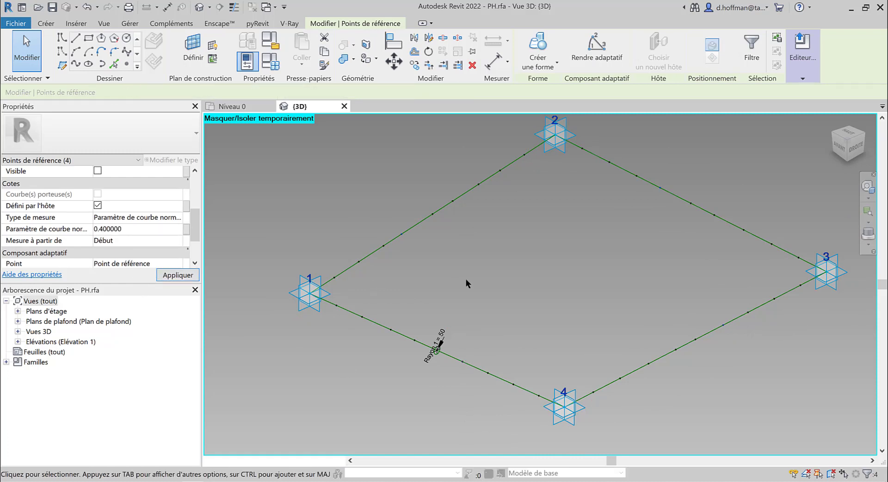
# Step: Select the ninth reference point from the start of each of the four lines and set their normalized curve parameter to 0.9
pyautogui.click(525, 156)
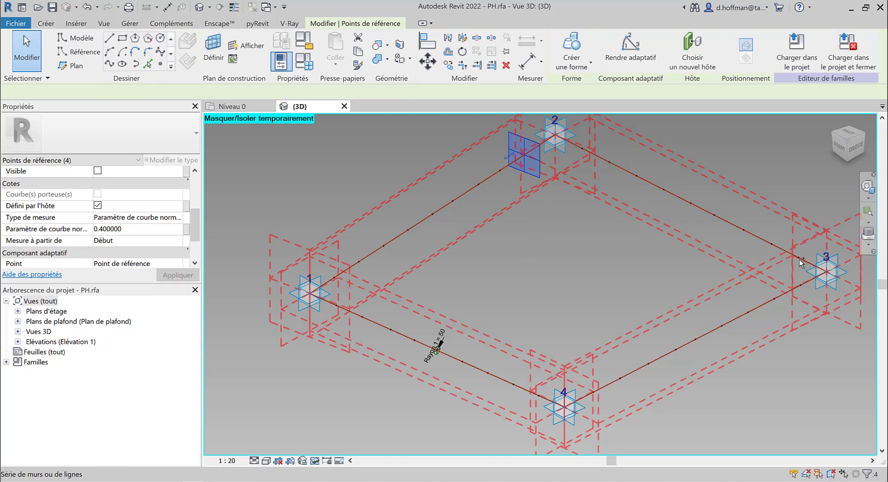
pyautogui.press('Tab')
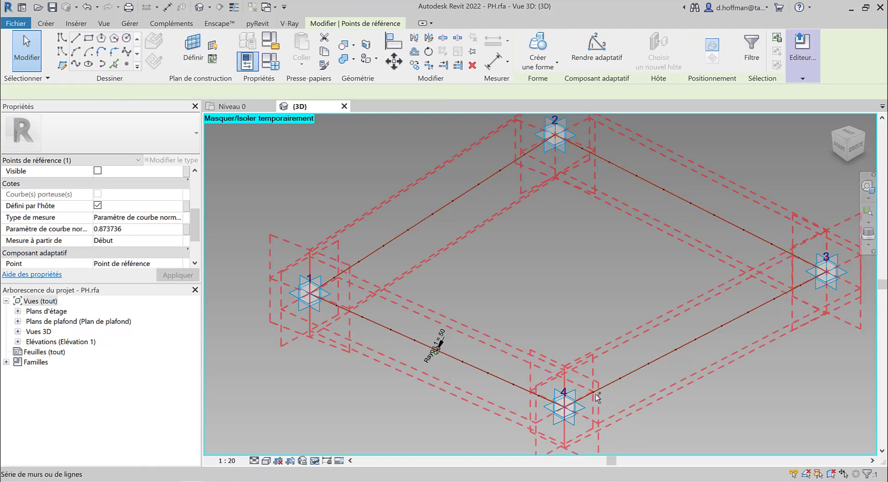
pyautogui.press('Tab')
pyautogui.keyDown('ctrl'); pyautogui.click(594, 392); pyautogui.keyUp('ctrl')
pyautogui.press('Tab')
pyautogui.press('Tab')
pyautogui.keyDown('ctrl'); pyautogui.click(335, 309); pyautogui.keyUp('ctrl')
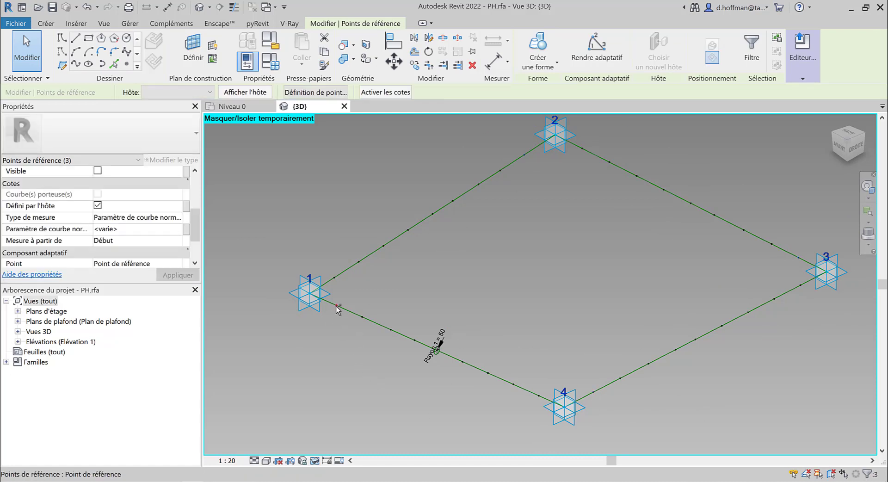
pyautogui.click(129, 230)
pyautogui.write('0.900000')
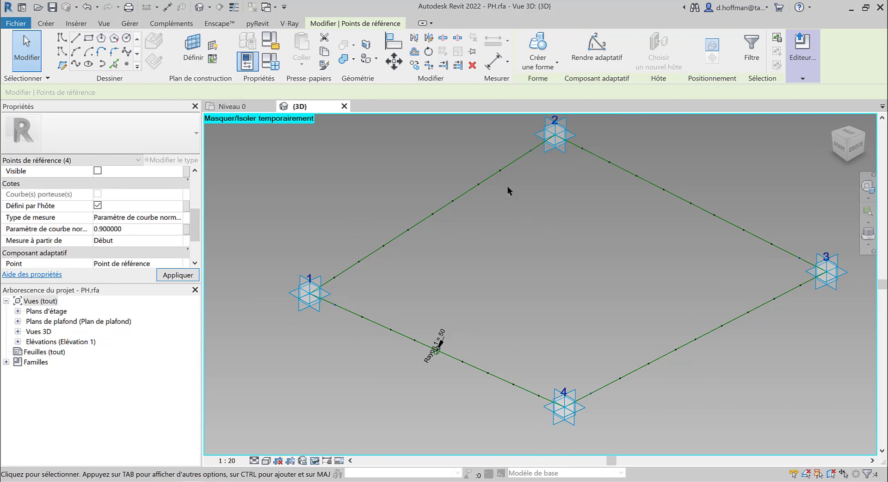
# Step: Select the eighth reference point on each of the four lines and set their normalized curve parameter to 0.8
pyautogui.click(502, 171)
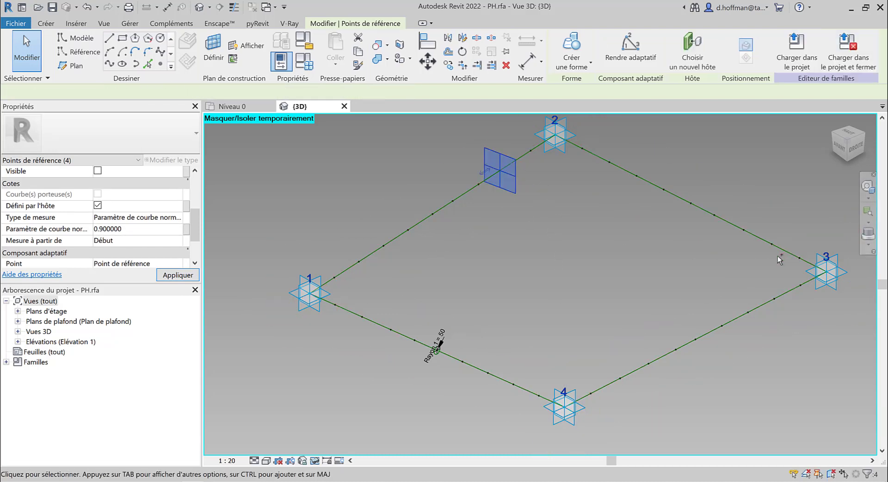
pyautogui.click(771, 244)
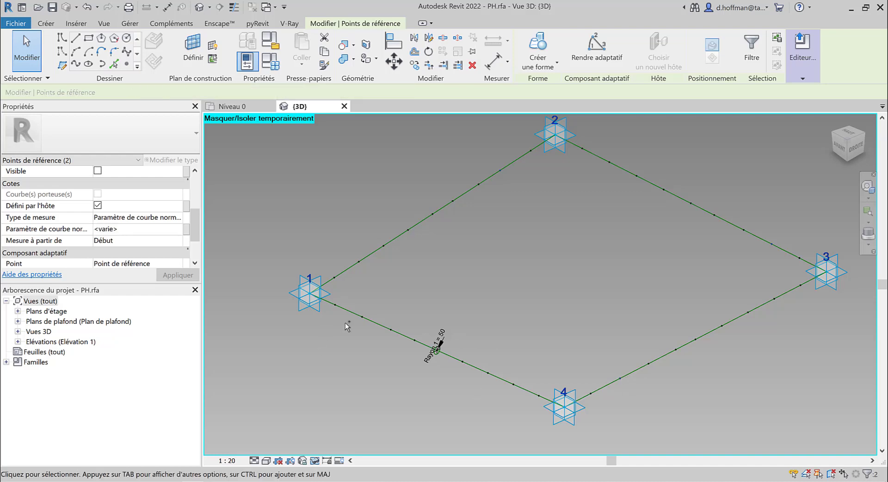
pyautogui.keyDown('ctrl'); pyautogui.click(363, 317); pyautogui.keyUp('ctrl')
pyautogui.keyDown('ctrl'); pyautogui.click(363, 319); pyautogui.keyUp('ctrl')
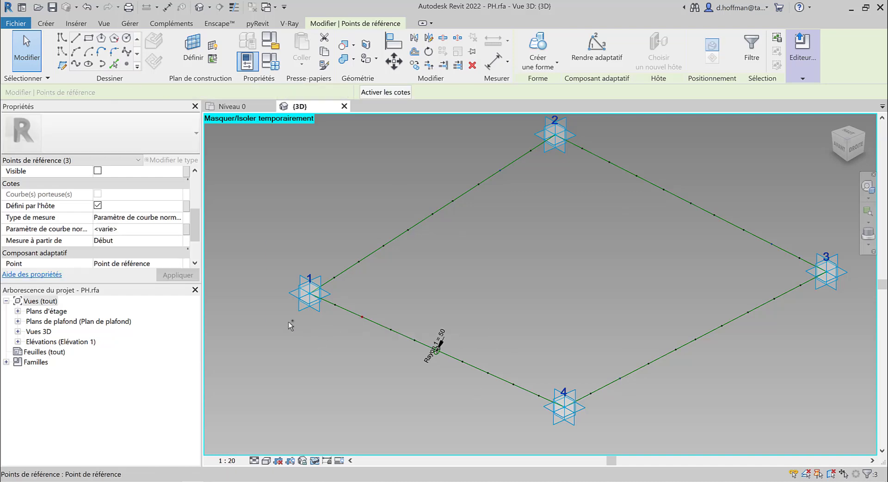
pyautogui.click(144, 228)
pyautogui.write('0.800000')
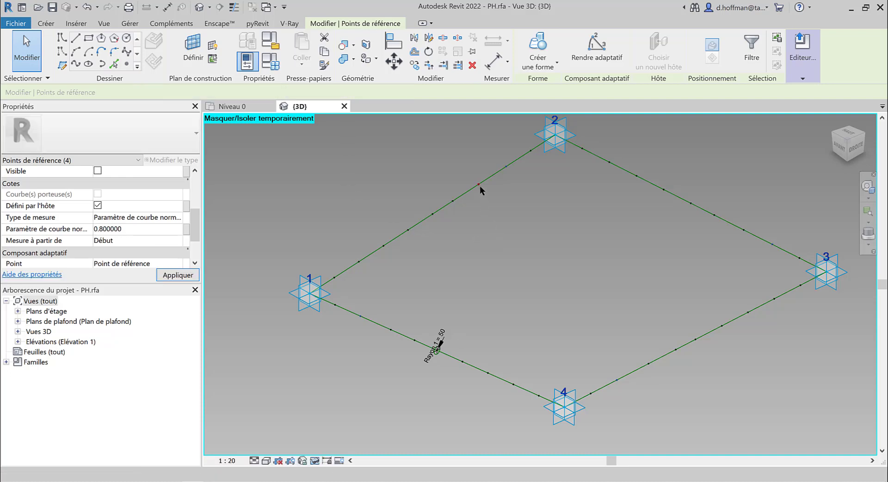
# Step: Select the seventh reference point on each of the four lines and give them one common normalized curve parameter
pyautogui.click(744, 231)
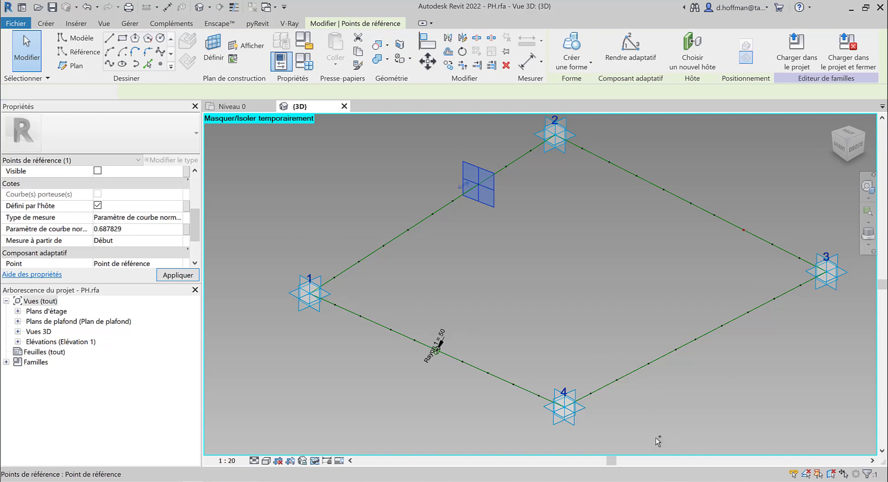
pyautogui.keyDown('ctrl'); pyautogui.click(650, 364); pyautogui.keyUp('ctrl')
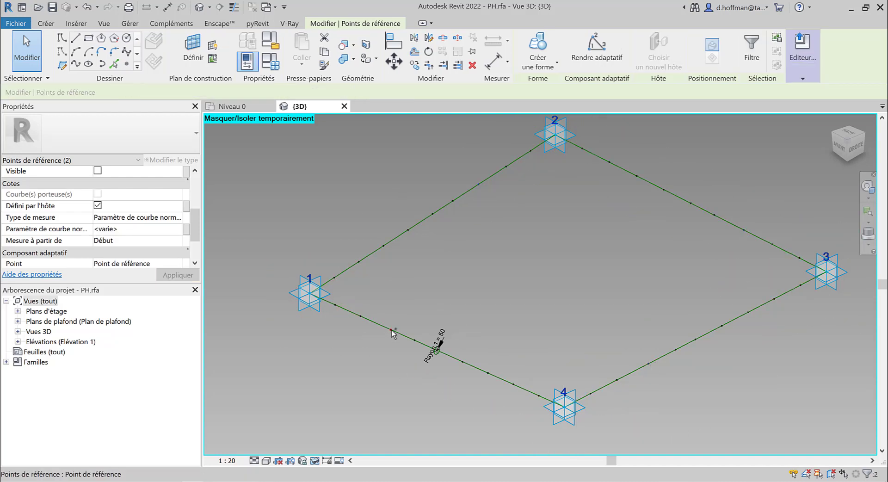
pyautogui.click(134, 229)
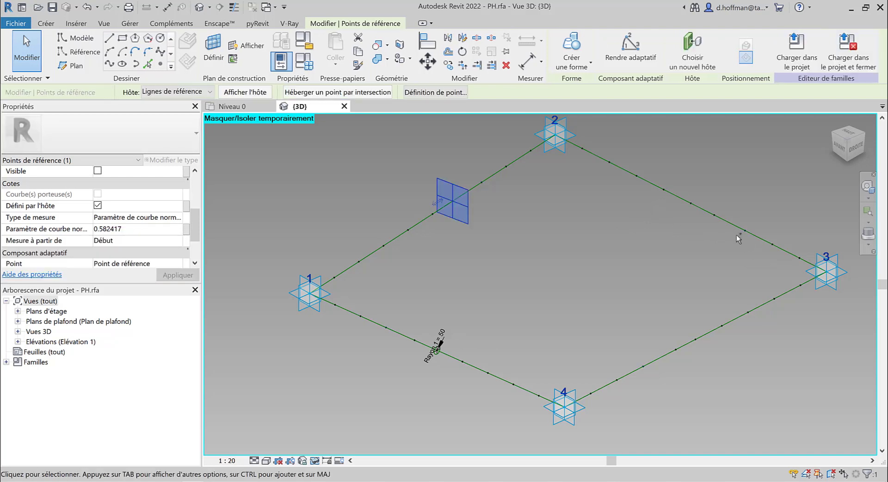
# Step: Select the sixth reference point on each of the four lines and set their normalized curve parameter to 0.6
pyautogui.press('Tab')
pyautogui.press('Tab')
pyautogui.keyDown('ctrl'); pyautogui.click(713, 217); pyautogui.keyUp('ctrl')
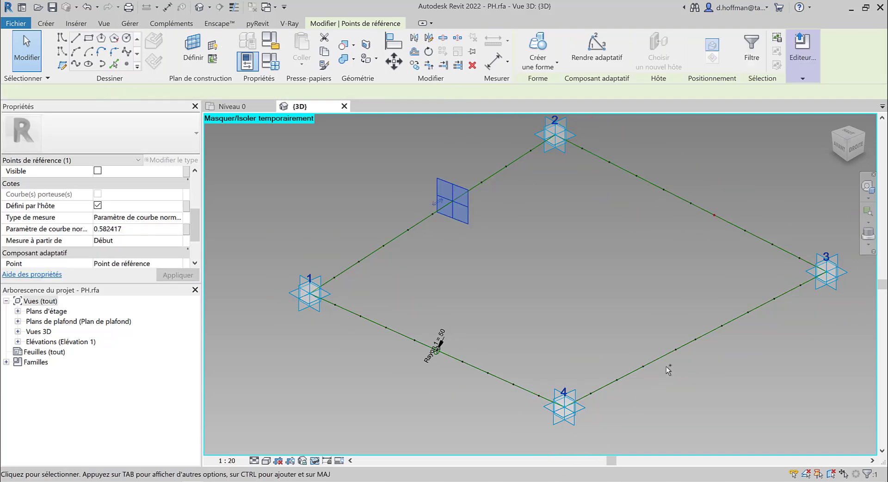
pyautogui.keyDown('ctrl'); pyautogui.click(676, 350); pyautogui.keyUp('ctrl')
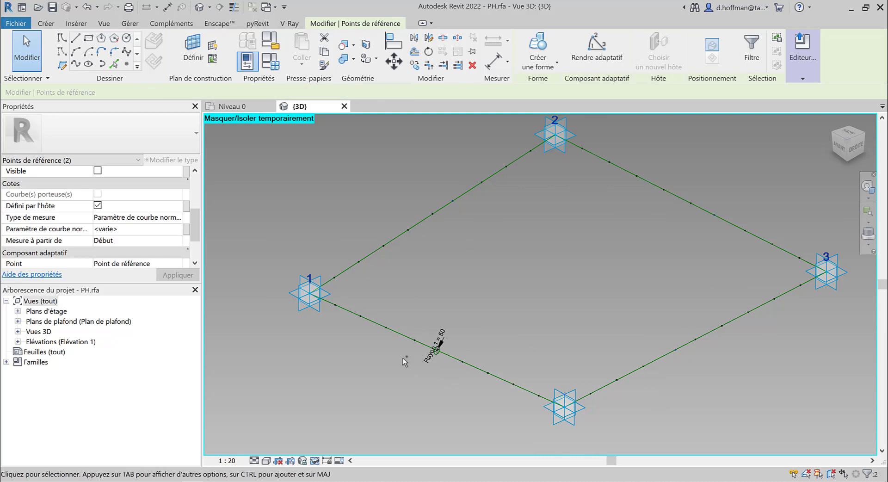
pyautogui.press('Tab')
pyautogui.press('Tab')
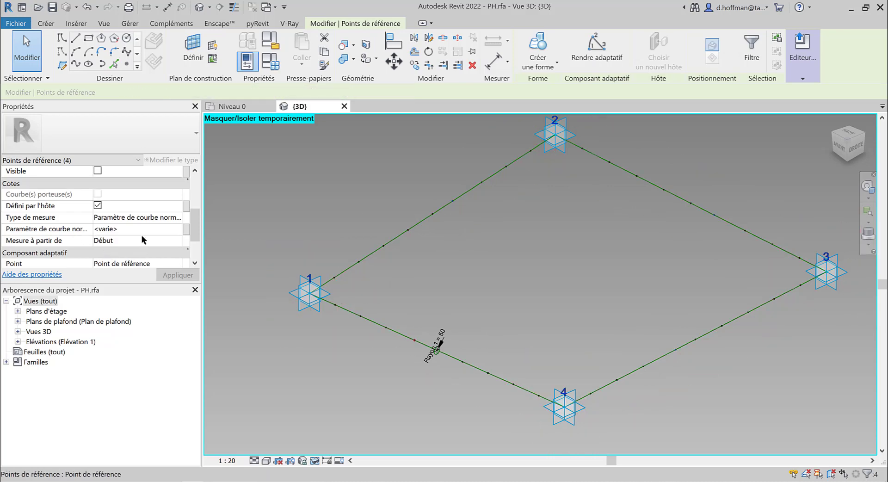
pyautogui.click(140, 232)
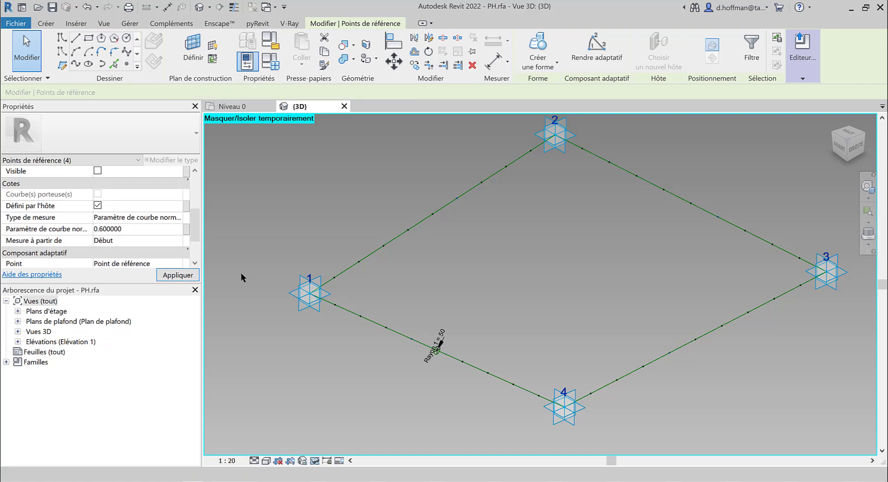
# Step: Draw three reference lines joining the first three opposite point pairs on sides 1-4 and 2-3, starting nearest adaptive points 1 and 2
pyautogui.moveTo(595, 263)
pyautogui.keyDown('shift'); pyautogui.mouseDown(button='middle')
pyautogui.moveTo(605, 279)
pyautogui.moveTo(583, 250)
pyautogui.moveTo(595, 278)
pyautogui.moveTo(592, 270)
pyautogui.mouseUp(button='middle'); pyautogui.keyUp('shift')
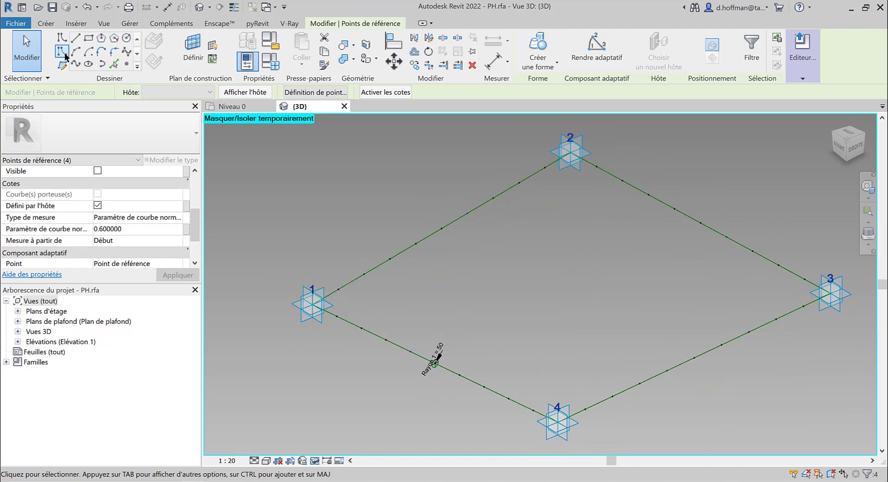
pyautogui.click(75, 38)
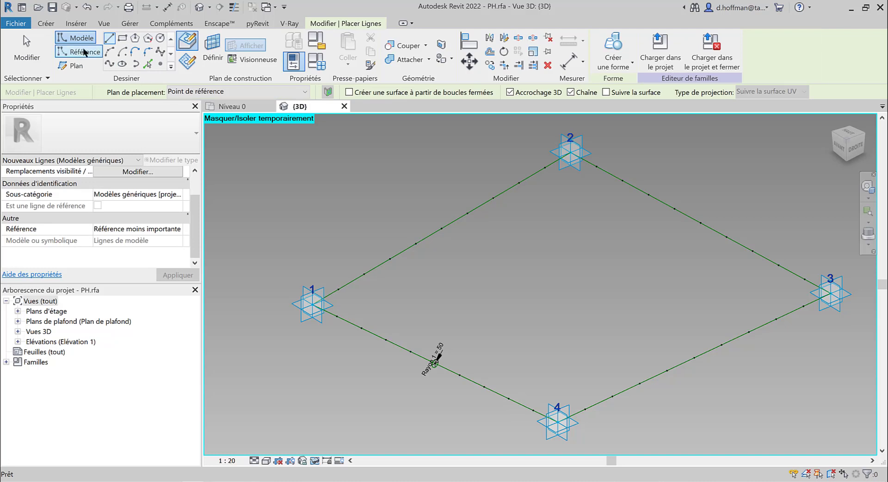
pyautogui.click(85, 51)
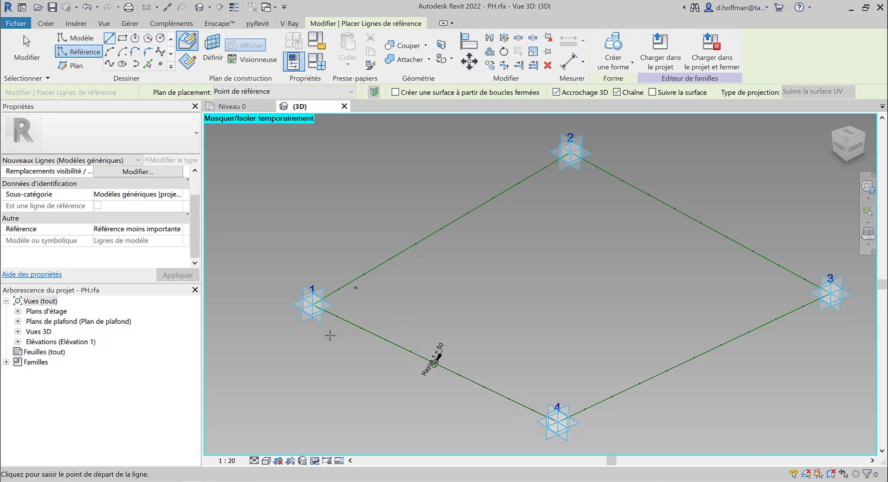
pyautogui.click(337, 316)
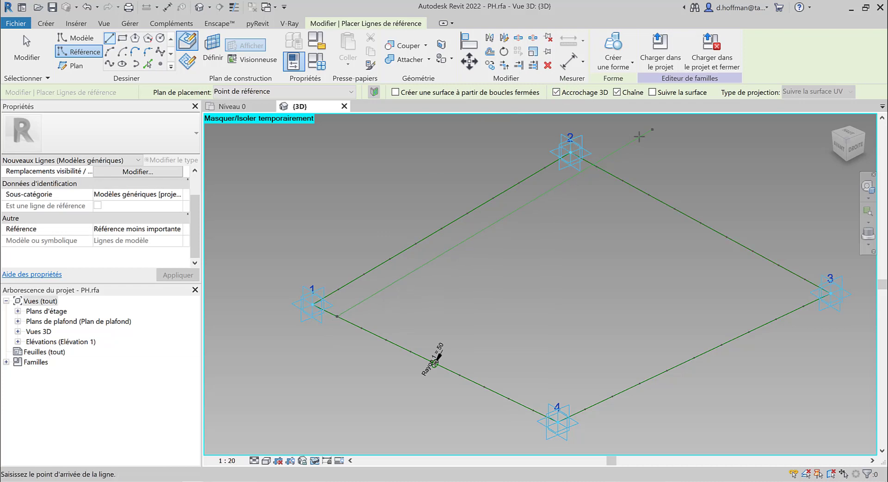
pyautogui.click(596, 167)
pyautogui.click(623, 181)
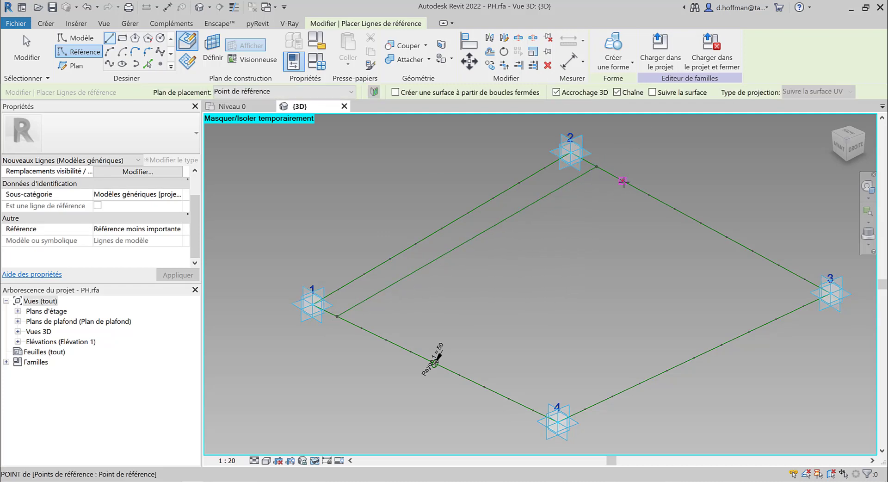
pyautogui.click(361, 328)
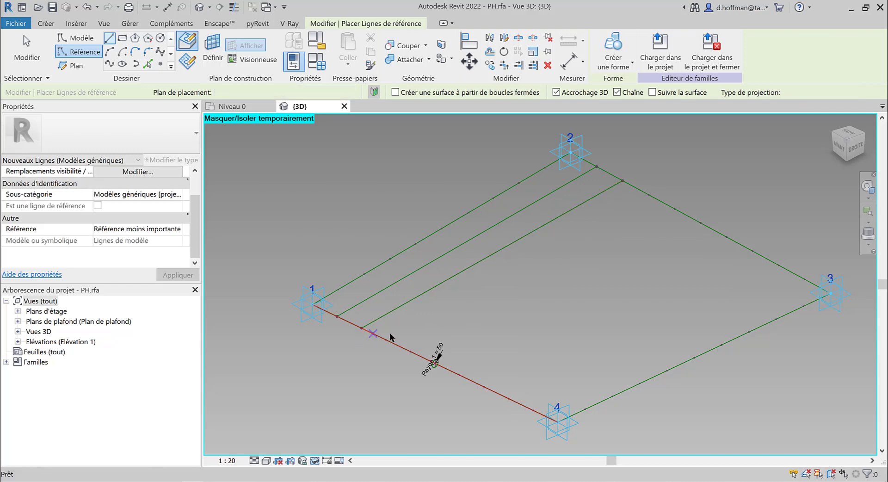
pyautogui.click(647, 198)
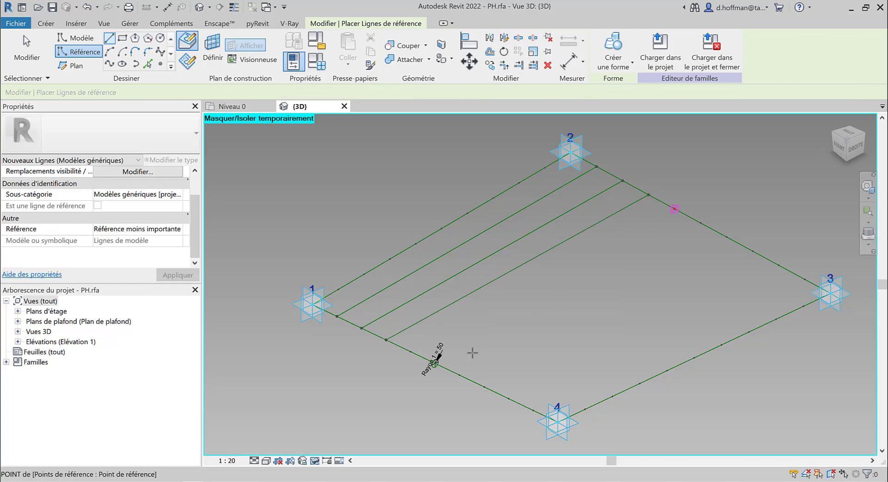
# Step: Draw the fourth reference line between the fourth points of sides 2-3 and 1-4, undoing the attempt that ends on the wrong point
pyautogui.click(446, 367)
pyautogui.hotkey('ctrl', 'z')
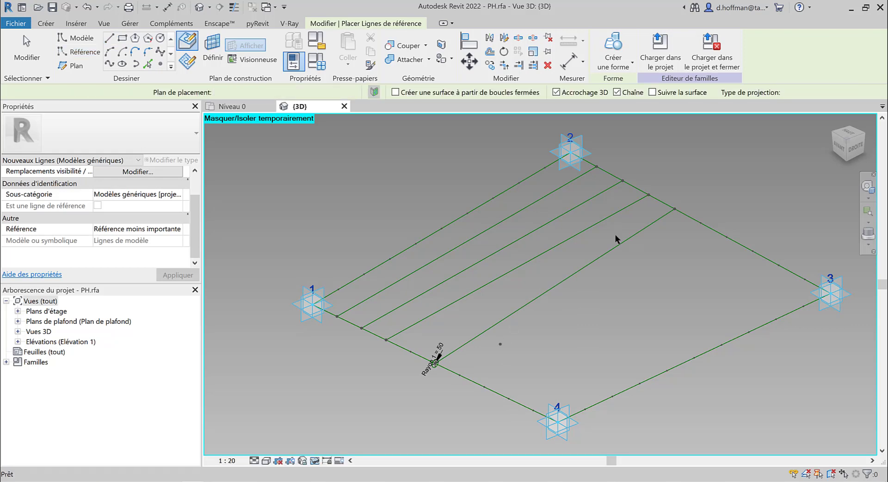
pyautogui.click(109, 39)
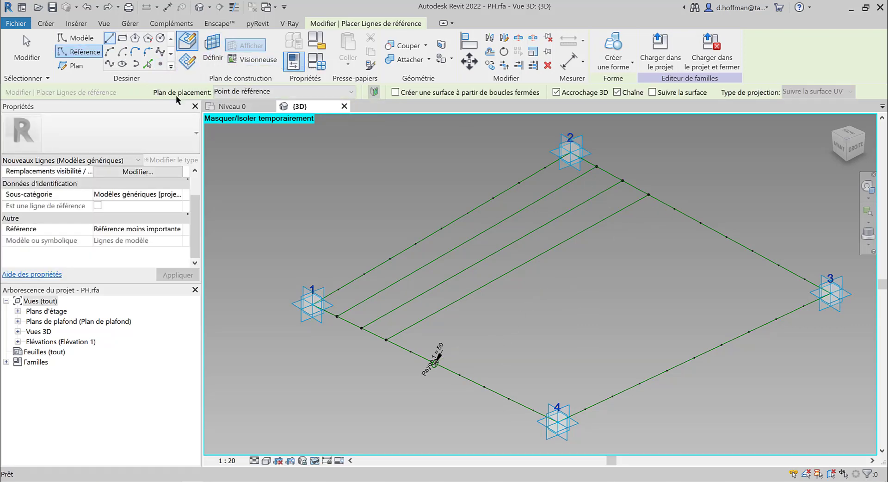
pyautogui.click(674, 211)
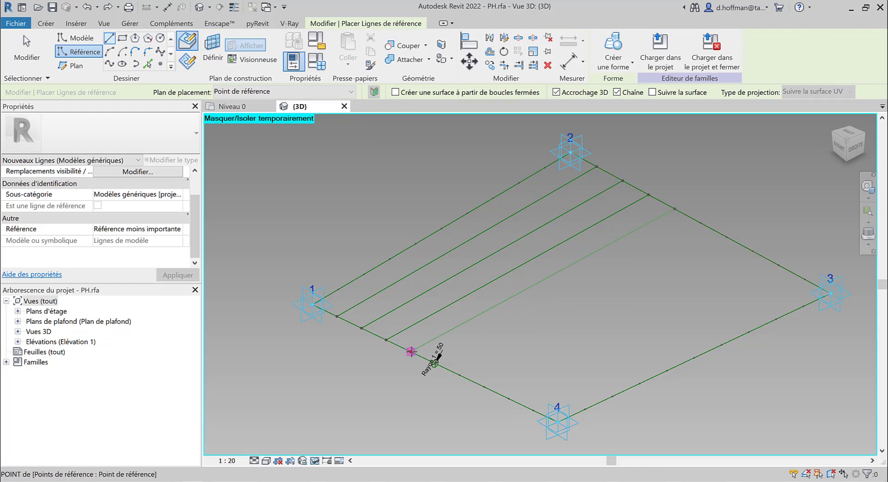
pyautogui.click(411, 352)
pyautogui.scroll(5, 428, 361)
pyautogui.press('Escape')
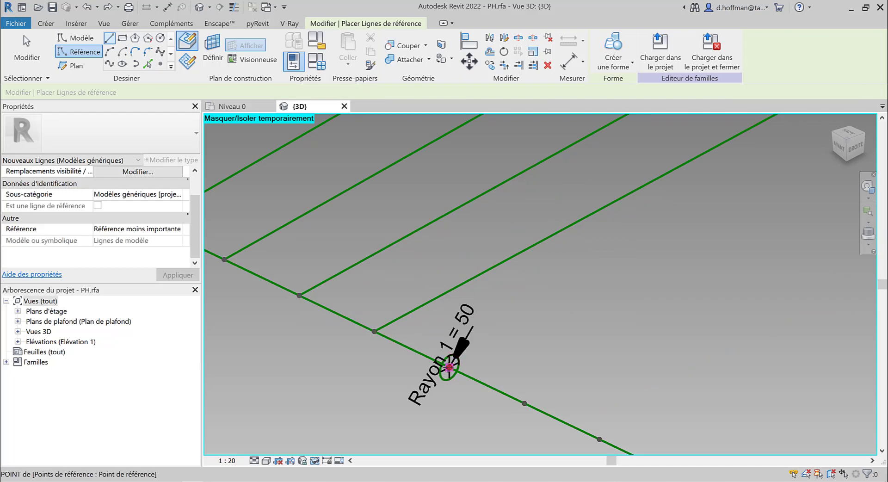
# Step: Draw the fifth and sixth reference lines between the matching points of sides 1-4 and 2-3, using the circle's centre point for the fifth
pyautogui.click(449, 367)
pyautogui.scroll(-5, 449, 367)
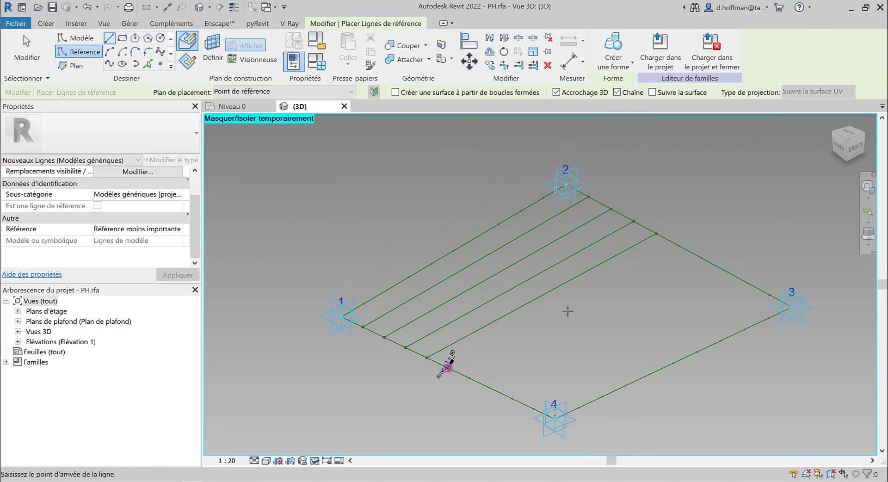
pyautogui.click(678, 246)
pyautogui.press('Escape')
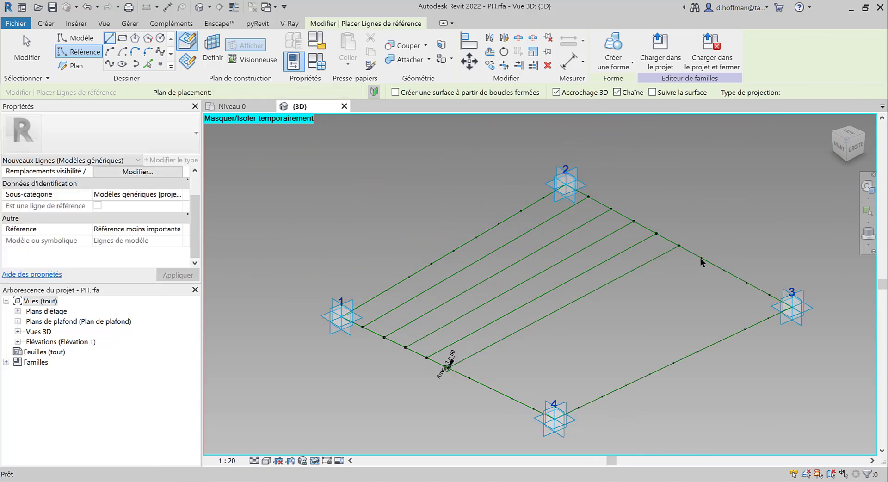
pyautogui.click(700, 257)
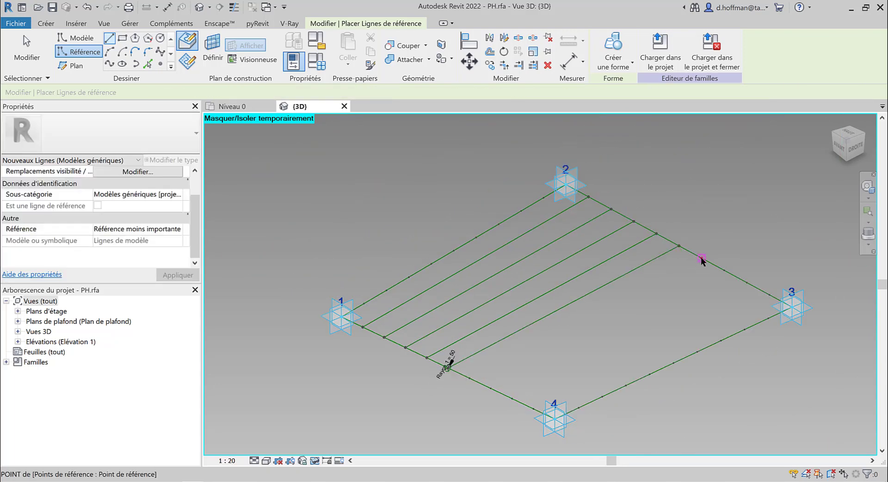
pyautogui.click(469, 378)
pyautogui.press('Escape')
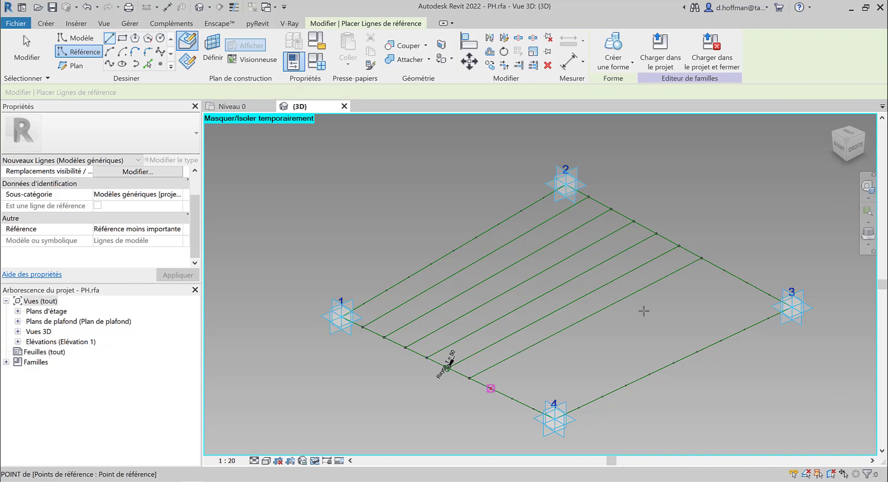
# Step: Draw the seventh, eighth and ninth reference lines between the remaining matching points of sides 1-4 and 2-3
pyautogui.click(491, 388)
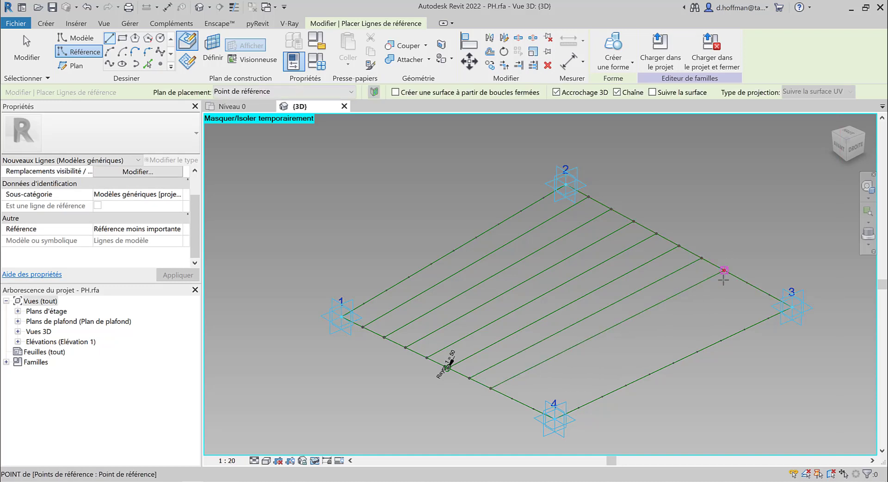
pyautogui.click(724, 271)
pyautogui.press('Escape')
pyautogui.click(747, 282)
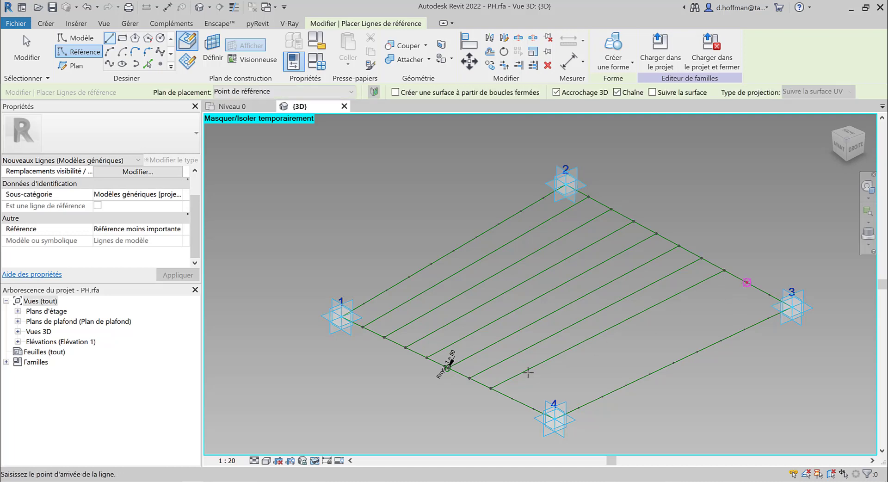
pyautogui.click(512, 398)
pyautogui.press('Escape')
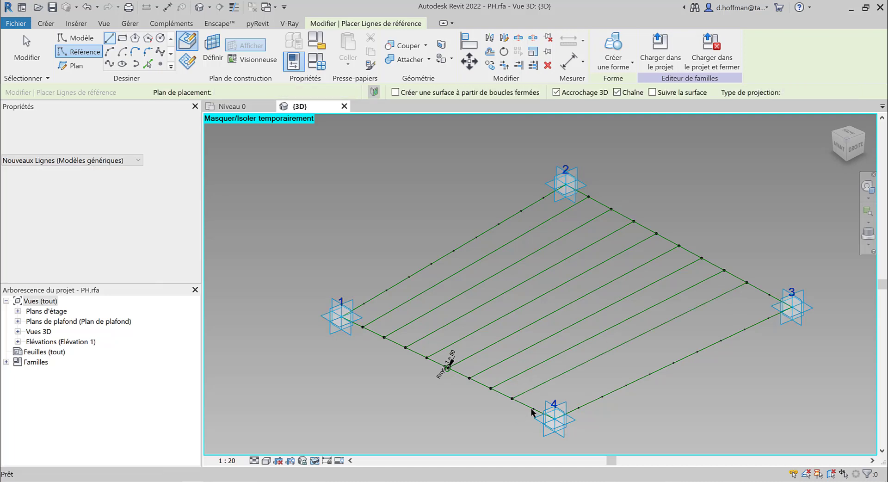
pyautogui.click(770, 295)
pyautogui.press('Escape')
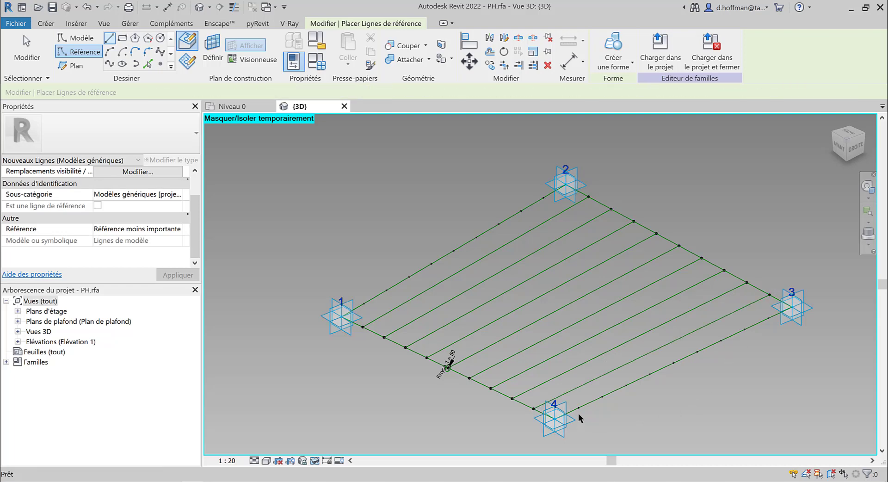
# Step: Draw three reference lines joining the first three opposite point pairs on sides 4-3 and 1-2, starting nearest adaptive points 4 and 1
pyautogui.keyDown('shift'); pyautogui.moveTo(671, 399); pyautogui.dragTo(577, 402, button='middle'); pyautogui.keyUp('shift')
pyautogui.click(439, 403)
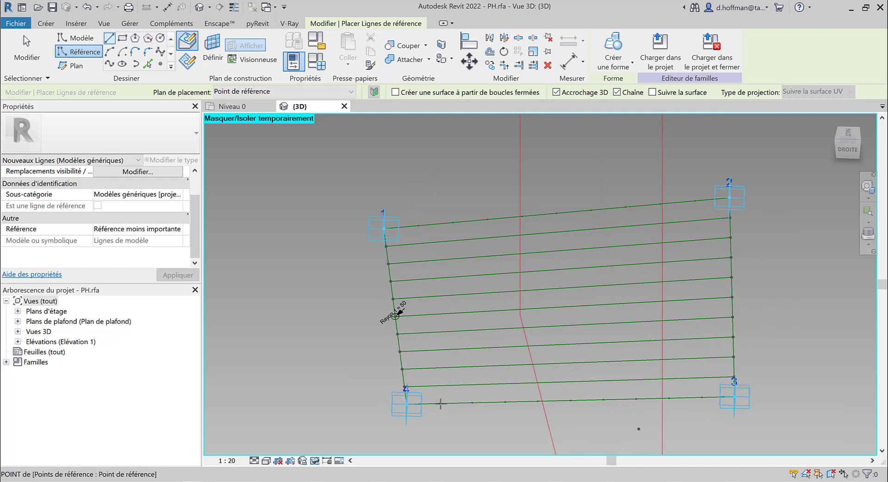
pyautogui.click(419, 225)
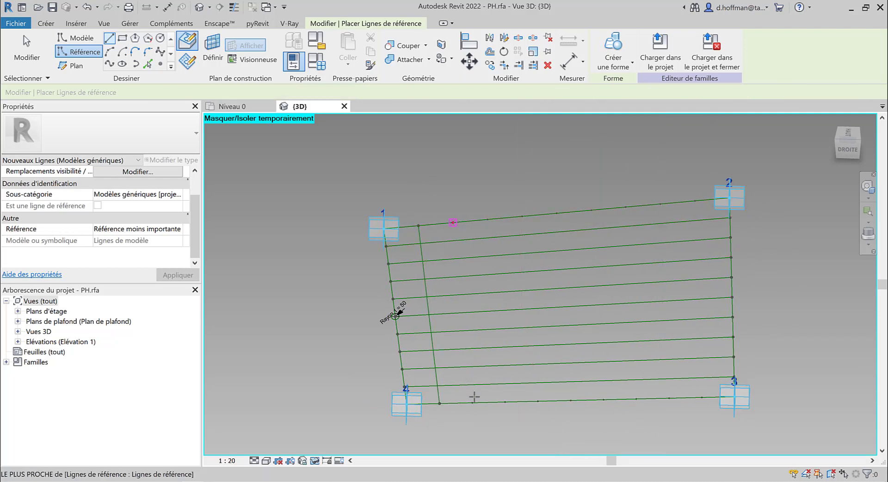
pyautogui.click(473, 403)
pyautogui.click(505, 402)
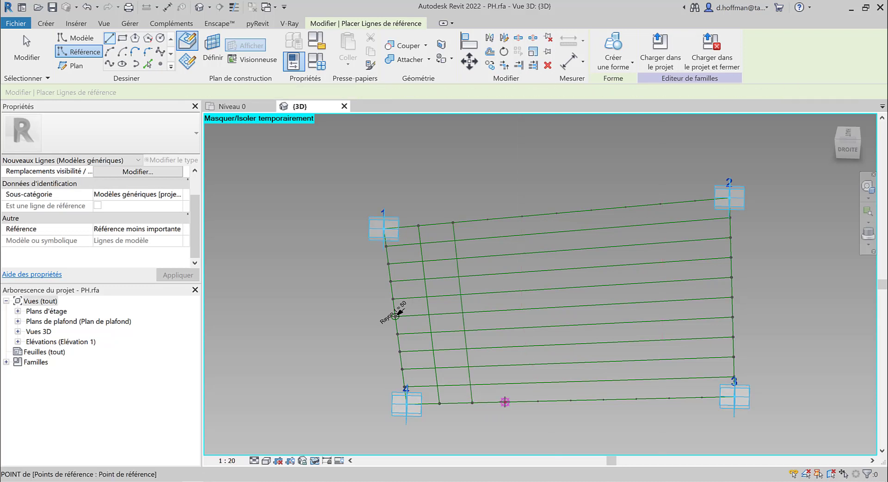
pyautogui.click(488, 219)
# Step: Draw the fourth, fifth and sixth reference lines between the matching points of sides 1-2 and 4-3
pyautogui.click(521, 216)
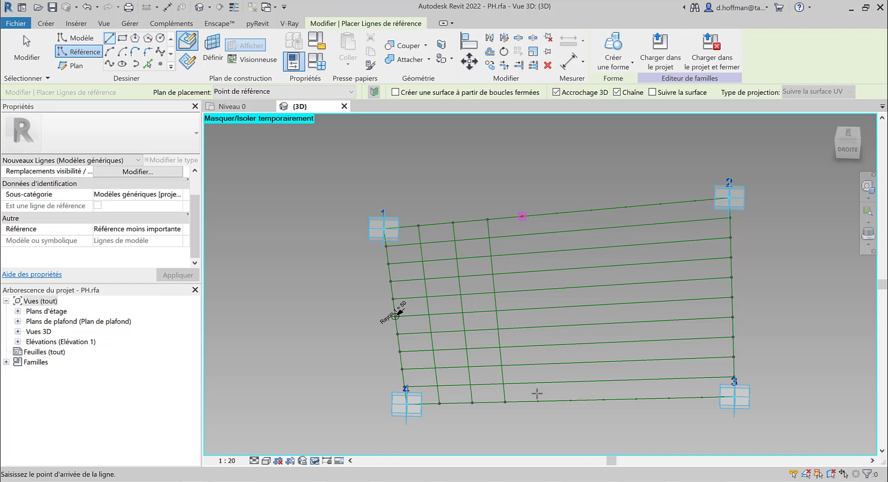
pyautogui.click(537, 401)
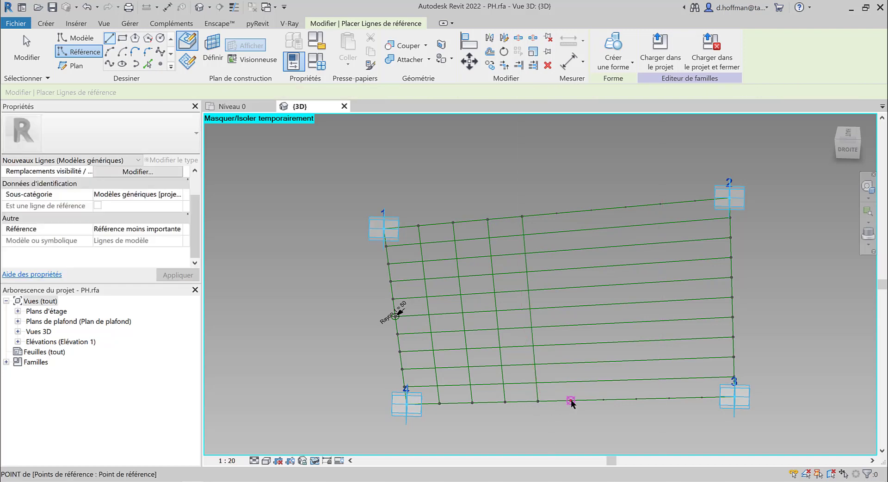
pyautogui.click(557, 213)
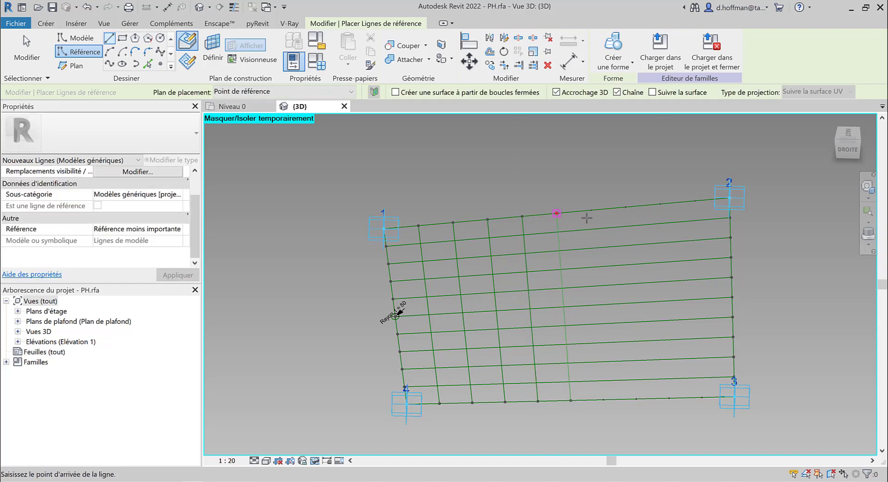
pyautogui.click(571, 400)
pyautogui.click(592, 211)
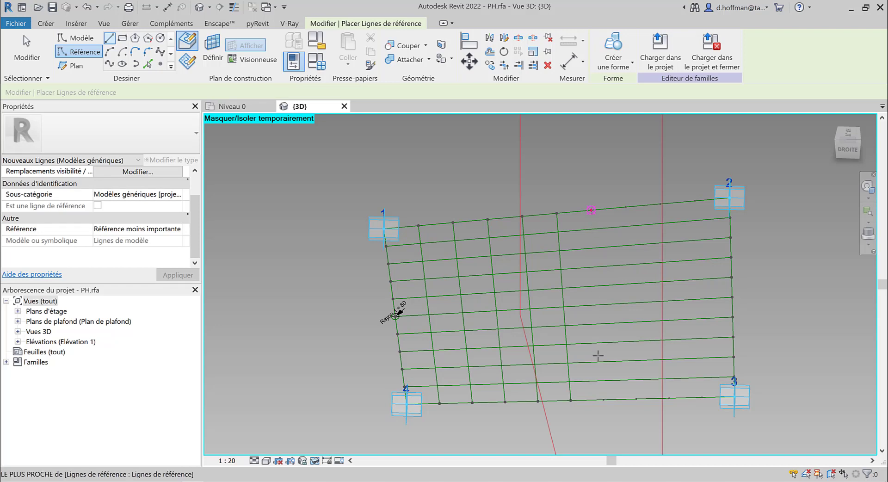
pyautogui.click(603, 399)
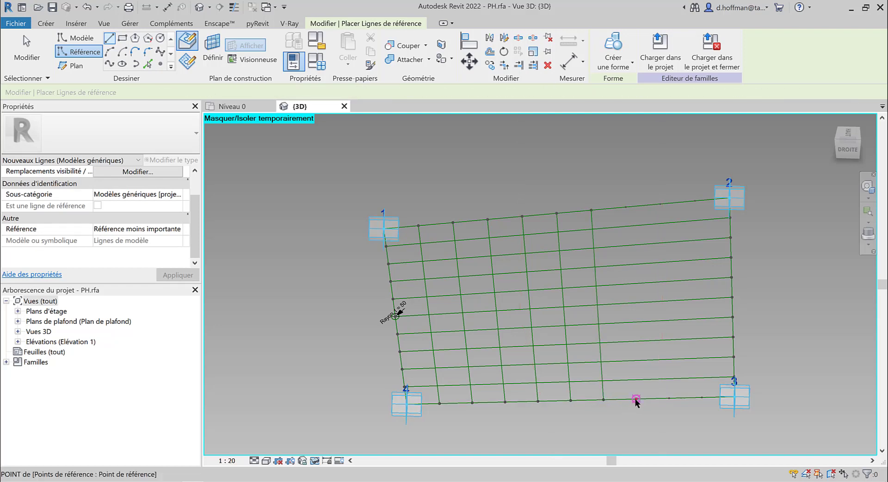
# Step: Draw the seventh, eighth and ninth reference lines between the remaining matching points of sides 4-3 and 1-2, and save the family
pyautogui.click(636, 399)
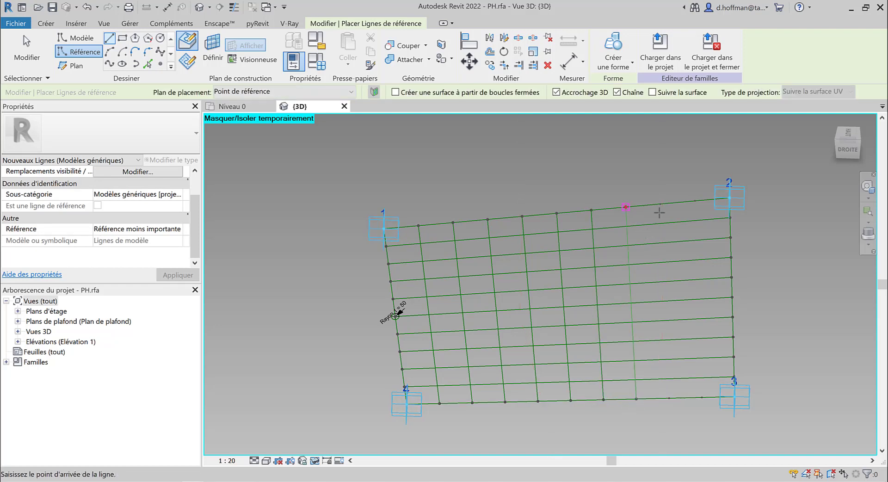
pyautogui.click(626, 207)
pyautogui.click(660, 204)
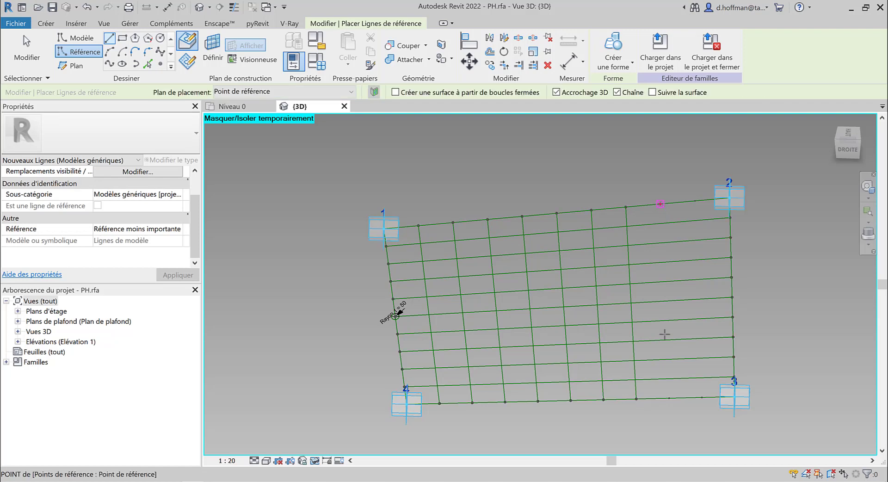
pyautogui.click(669, 397)
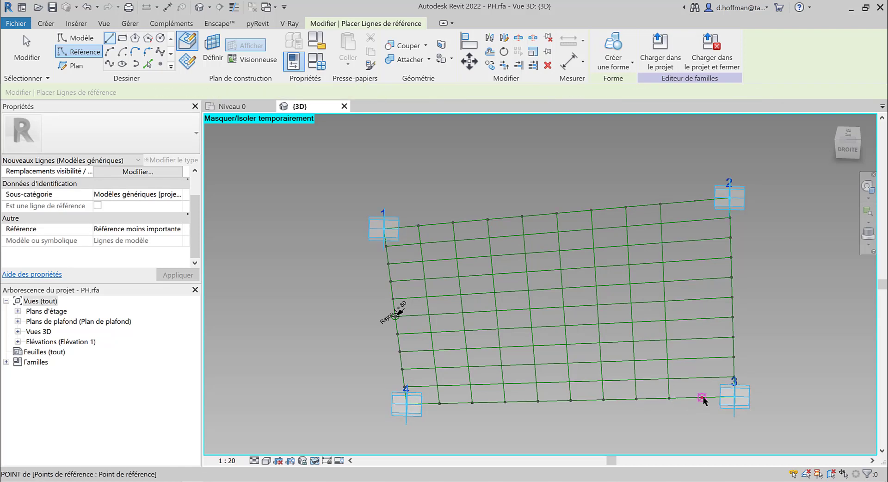
pyautogui.click(702, 398)
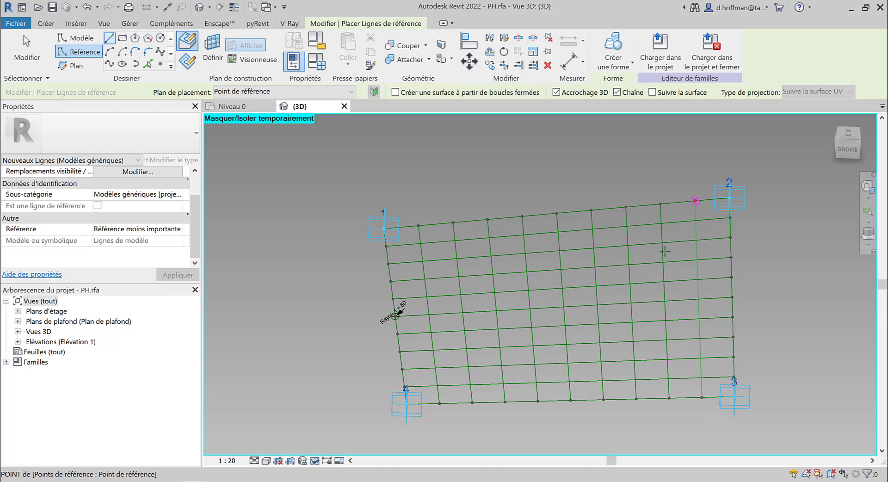
pyautogui.click(695, 201)
pyautogui.press('Escape')
pyautogui.press('Escape')
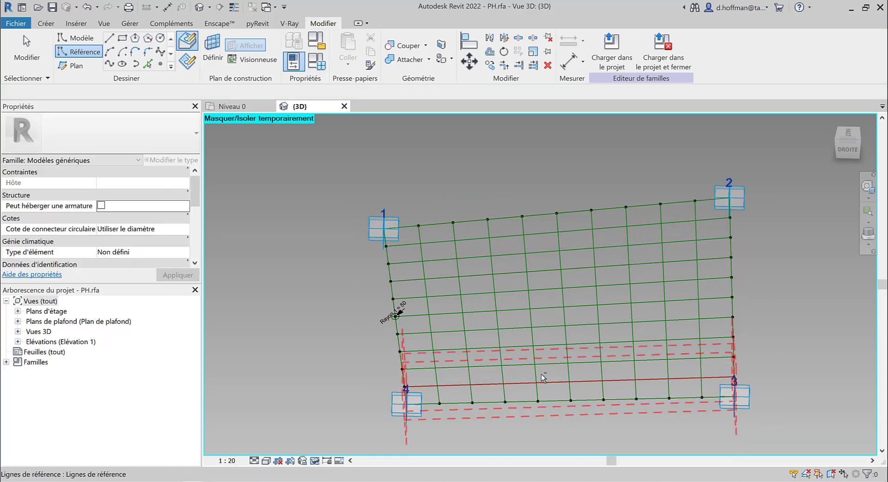
pyautogui.keyDown('shift'); pyautogui.moveTo(542, 378); pyautogui.dragTo(448, 345, button='middle'); pyautogui.keyUp('shift')
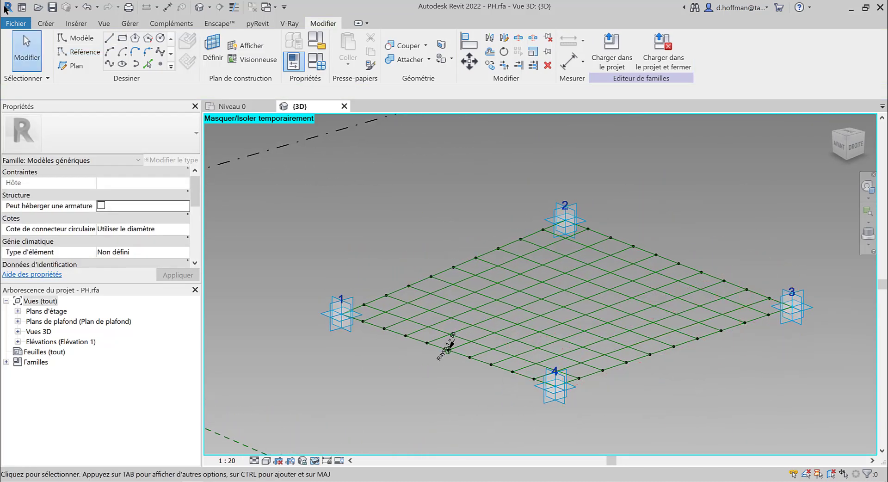
pyautogui.click(55, 8)
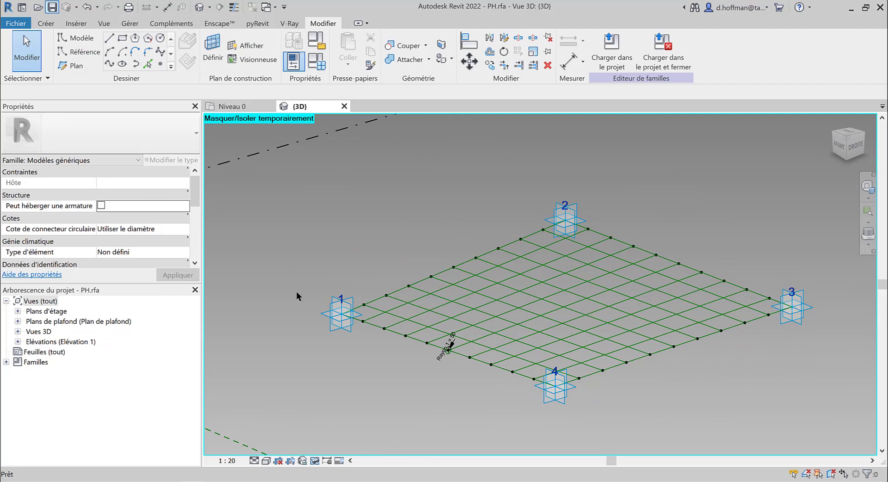
# Step: Test the grid by raising adaptive point 1 vertically, and undo the move
pyautogui.click(334, 326)
pyautogui.moveTo(341, 286); pyautogui.dragTo(342, 218)
pyautogui.keyDown('shift'); pyautogui.moveTo(424, 325); pyautogui.dragTo(413, 383, button='middle'); pyautogui.keyUp('shift')
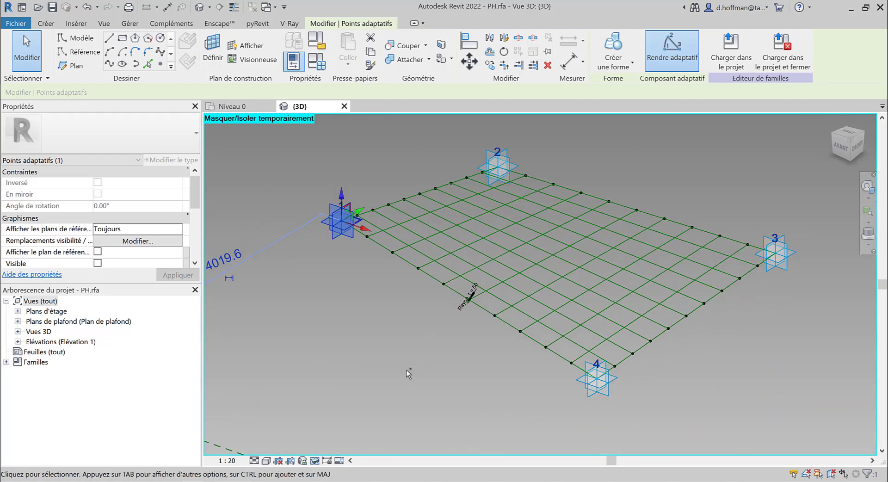
pyautogui.hotkey('ctrl', 'z')
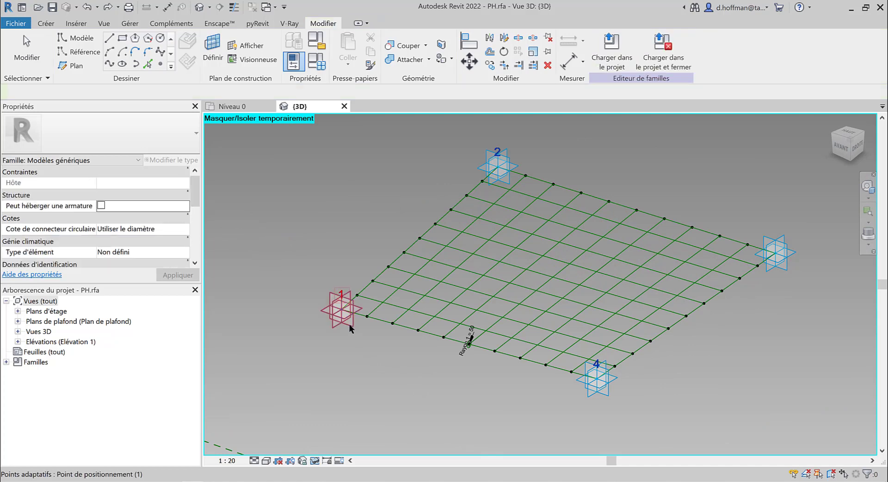
# Step: Test the grid by moving adaptive point 1 horizontally towards adaptive point 4, and undo the move
pyautogui.click(351, 323)
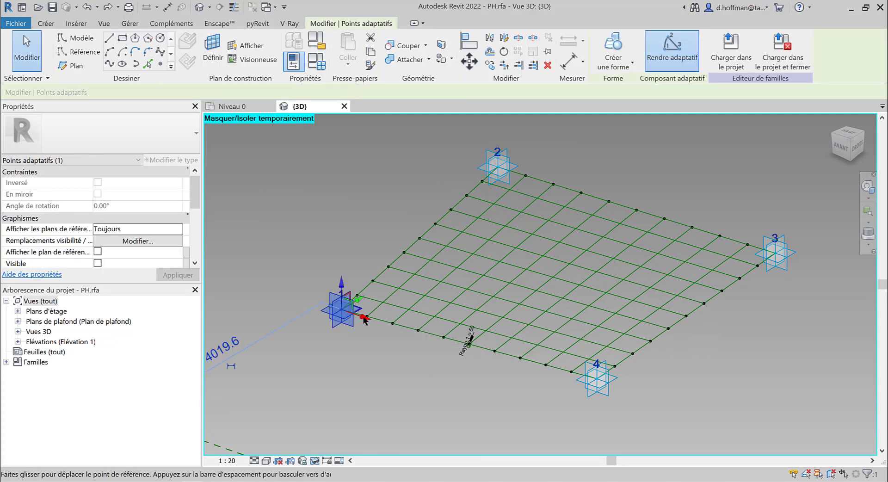
pyautogui.moveTo(365, 320); pyautogui.dragTo(523, 373)
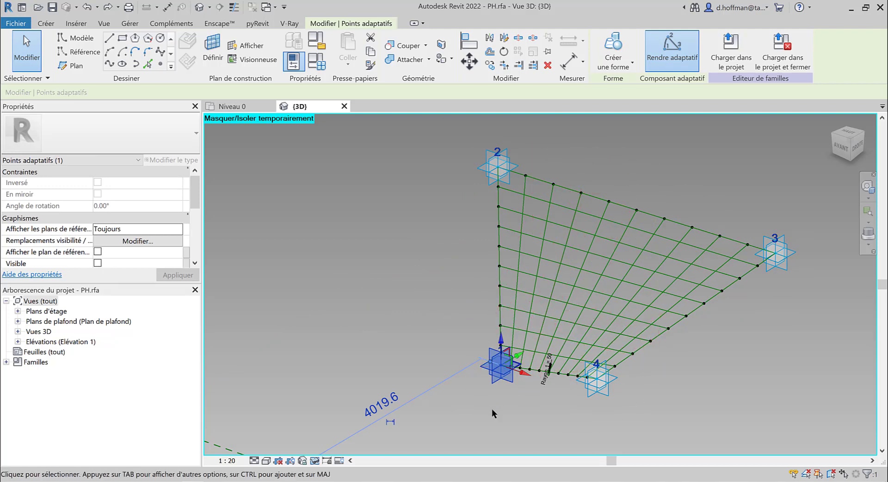
pyautogui.hotkey('ctrl', 'z')
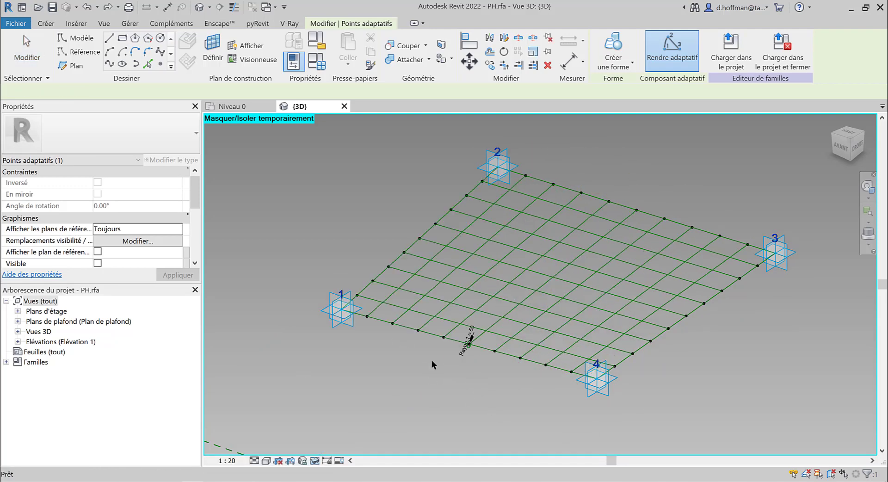
pyautogui.click(432, 359)
pyautogui.keyDown('shift'); pyautogui.moveTo(432, 360); pyautogui.dragTo(413, 361, button='middle'); pyautogui.keyUp('shift')
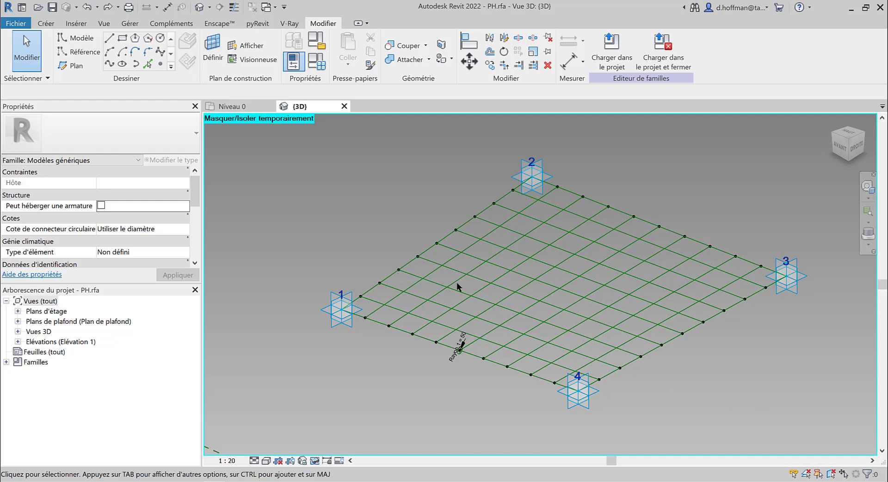
# Step: Start a reference circle and set its work plane to the cross reference line's perpendicular end plane at the third point from adaptive point 1 on side 1-2
pyautogui.scroll(5, 396, 272)
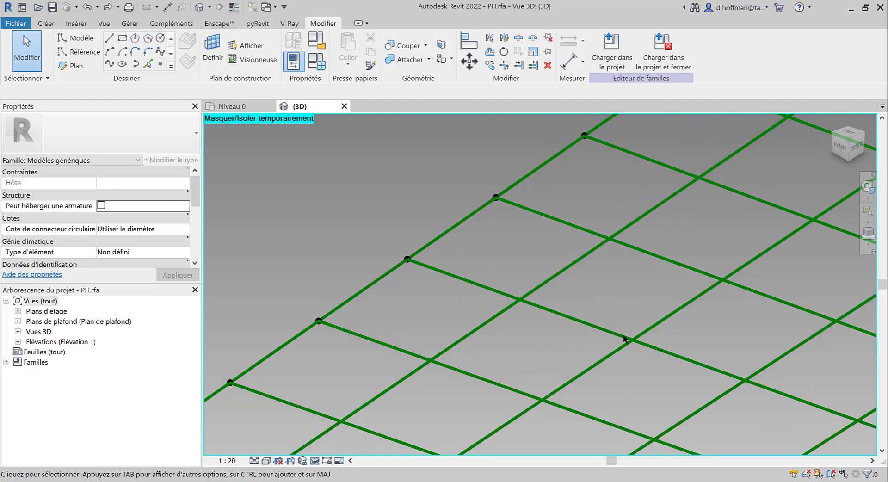
pyautogui.click(78, 53)
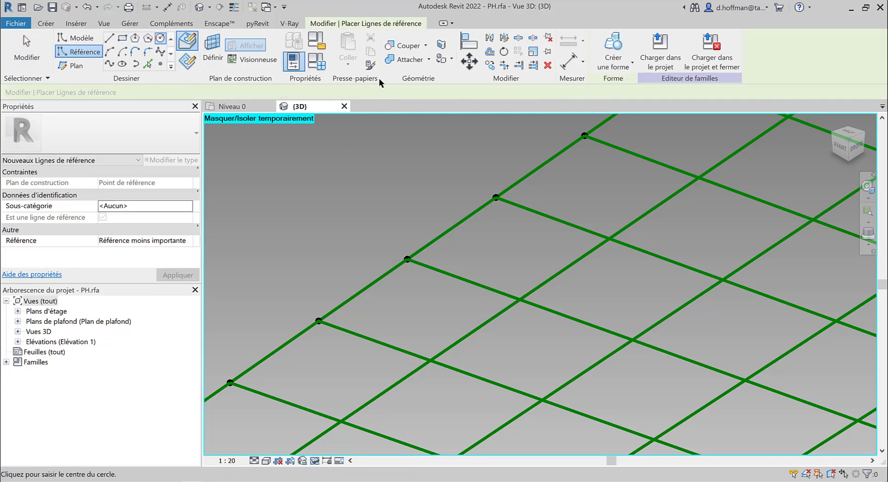
pyautogui.click(213, 50)
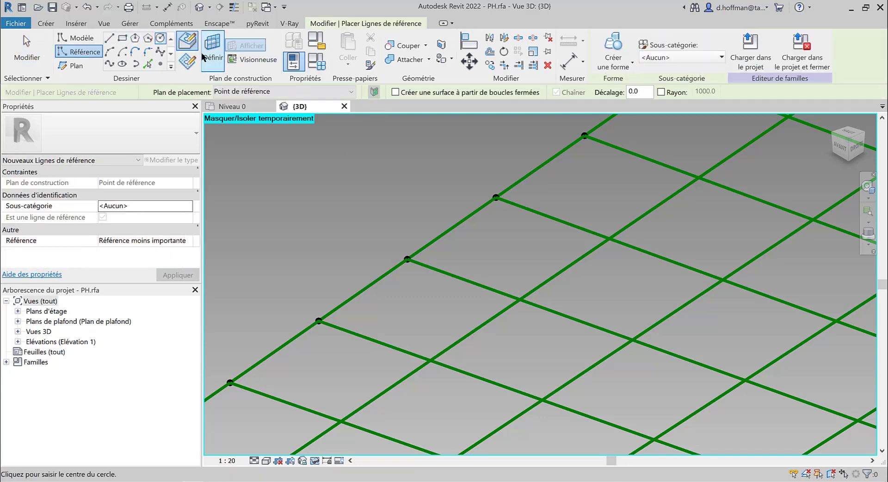
pyautogui.click(407, 259)
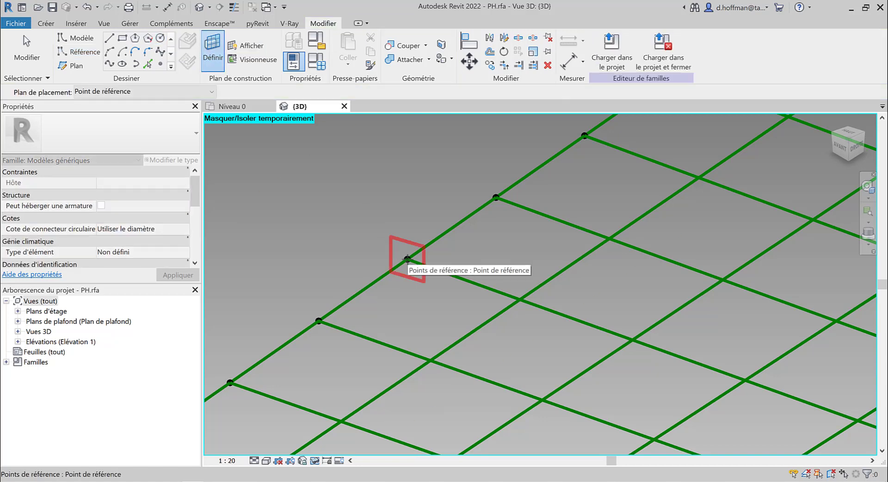
pyautogui.press('Tab')
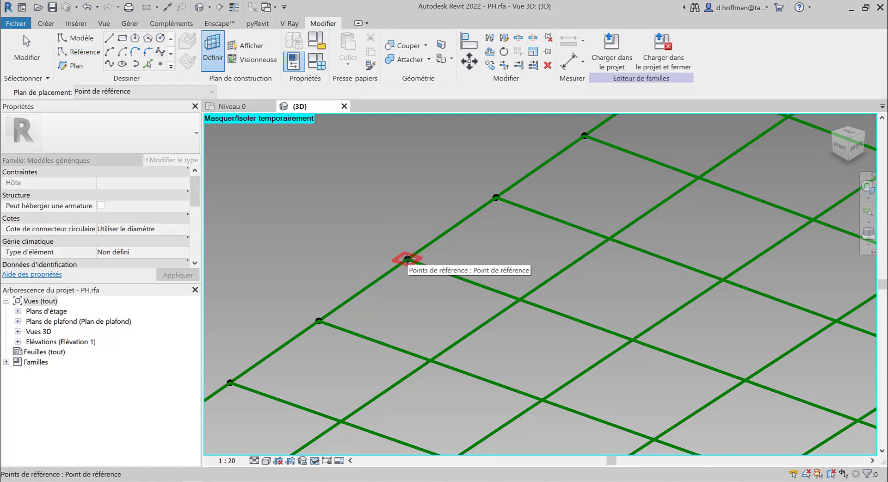
pyautogui.press('Tab')
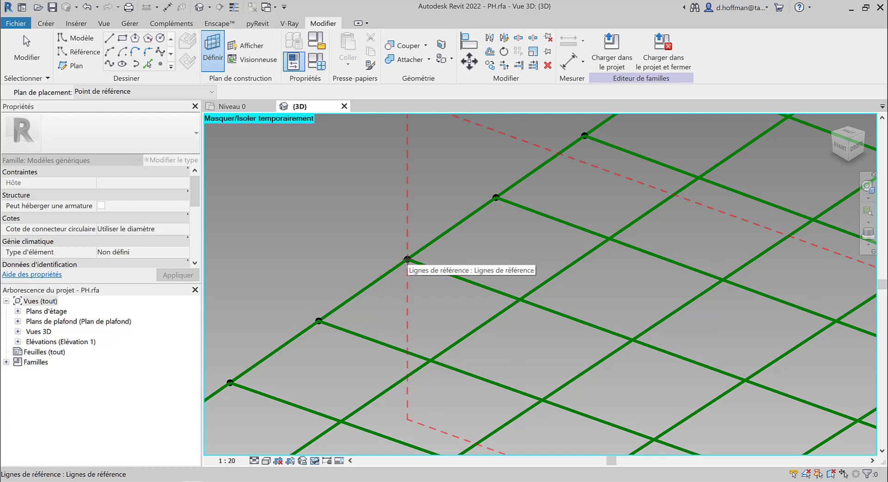
pyautogui.press('Tab')
pyautogui.press('Tab')
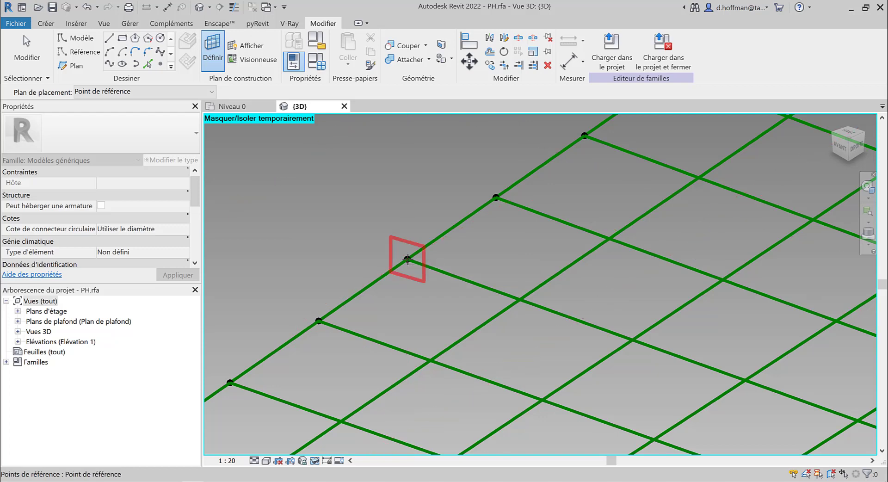
pyautogui.press('Tab')
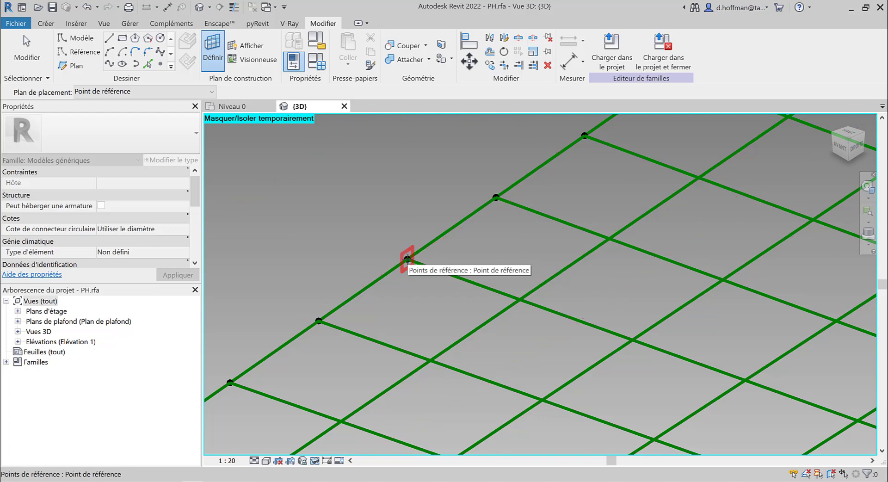
pyautogui.click(408, 261)
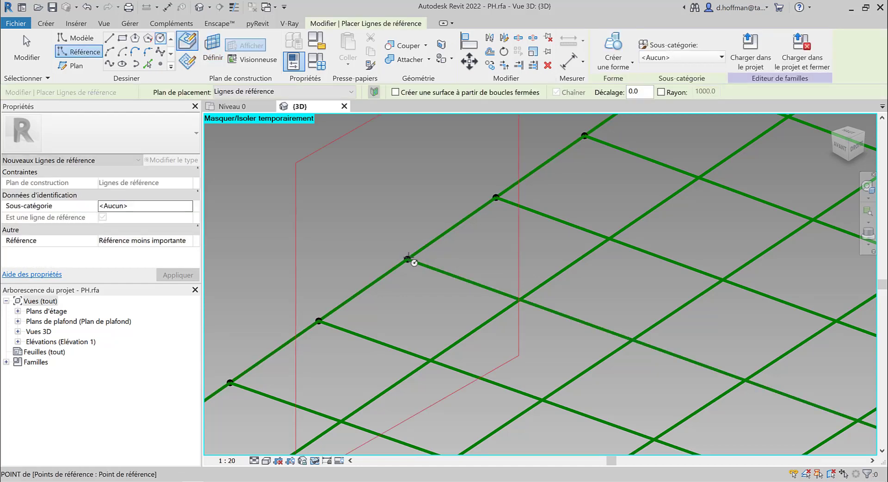
# Step: Draw a reference circle with a radius of about 160 centred on the third point of side 1-2
pyautogui.click(407, 259)
pyautogui.click(383, 230)
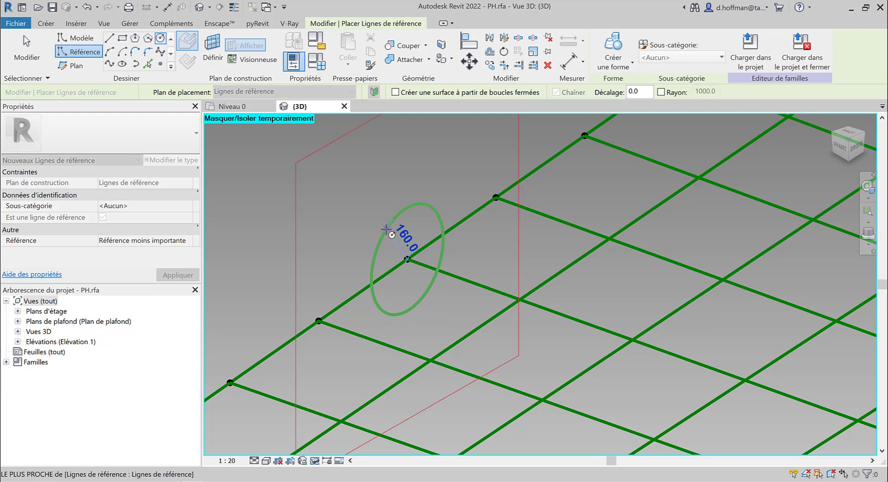
pyautogui.scroll(-3, 369, 216)
pyautogui.press('Escape')
pyautogui.press('Escape')
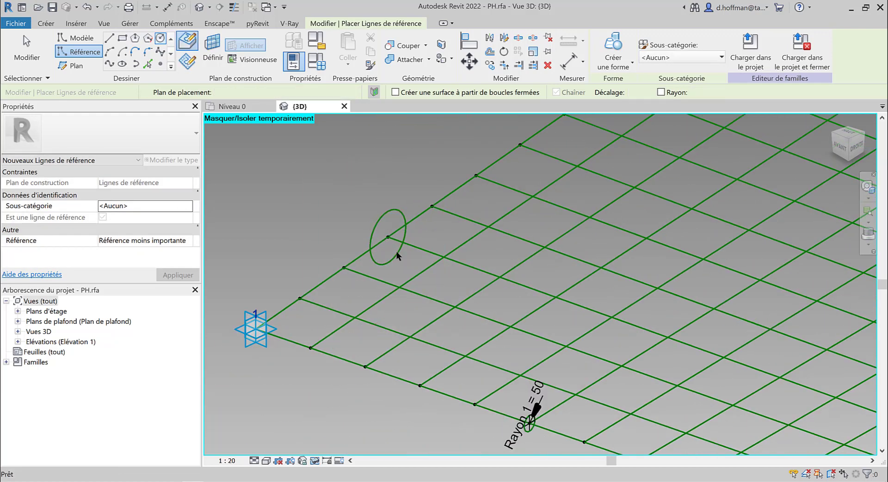
# Step: Create a solid tube form from the new circle and the reference line running from its centre to side 4-3
pyautogui.keyDown('ctrl'); pyautogui.click(423, 250); pyautogui.keyUp('ctrl')
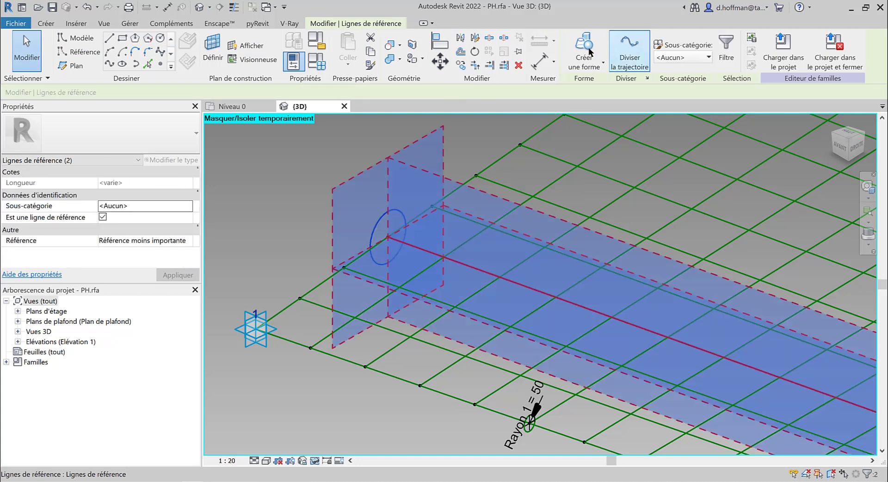
pyautogui.click(590, 53)
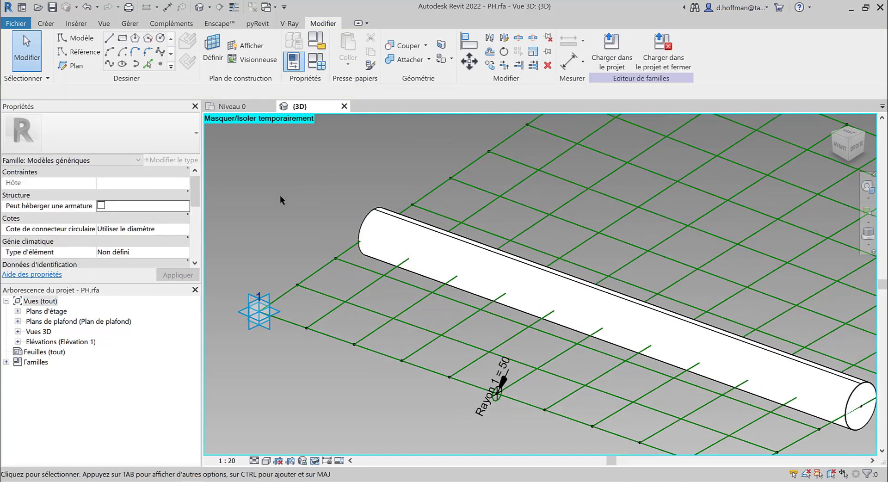
pyautogui.scroll(-2, 279, 196)
pyautogui.keyDown('shift'); pyautogui.moveTo(566, 330); pyautogui.dragTo(606, 335, button='middle'); pyautogui.keyUp('shift')
pyautogui.press('Escape')
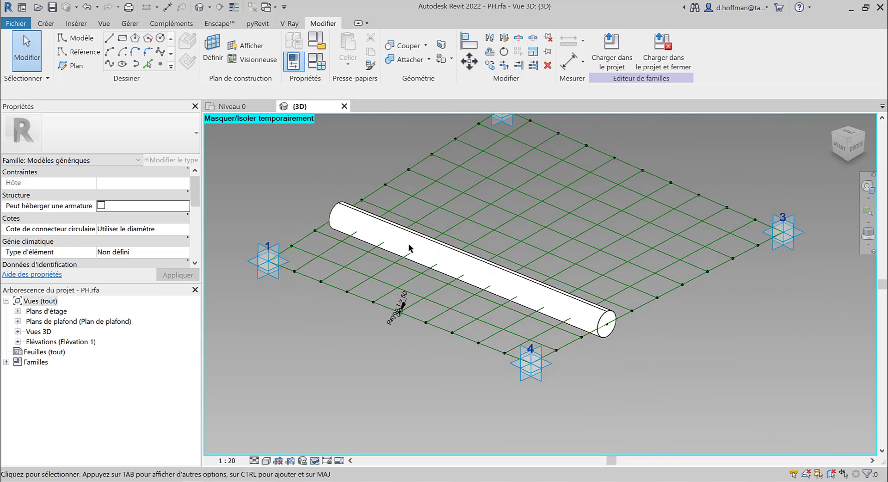
# Step: Undo the tube form and make the radius dimension of the circle at the third point of side 1-2 permanent
pyautogui.hotkey('ctrl', 'z')
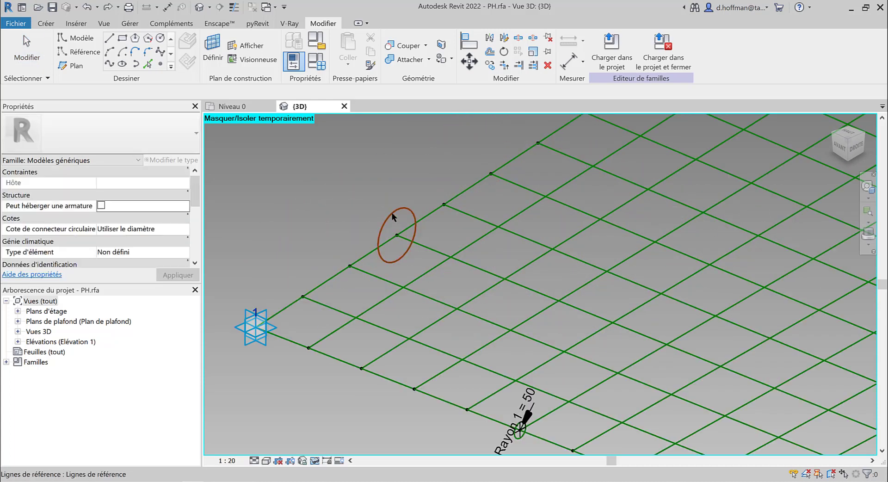
pyautogui.click(398, 256)
pyautogui.click(411, 227)
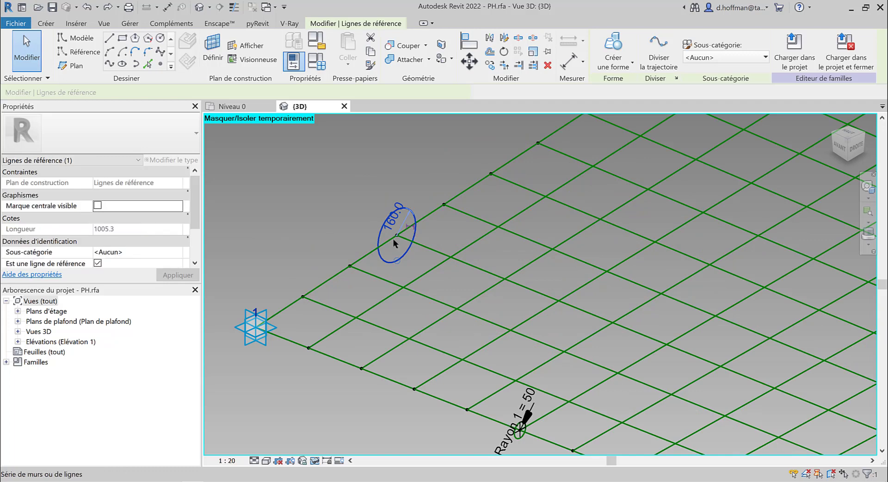
pyautogui.click(336, 179)
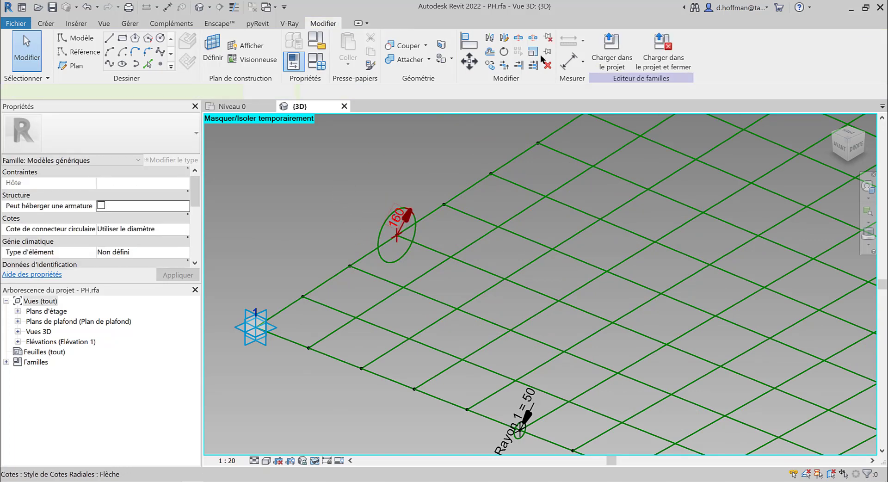
# Step: Label the circle's radius dimension with the existing parameter Rayon 1
pyautogui.click(407, 219)
pyautogui.click(647, 50)
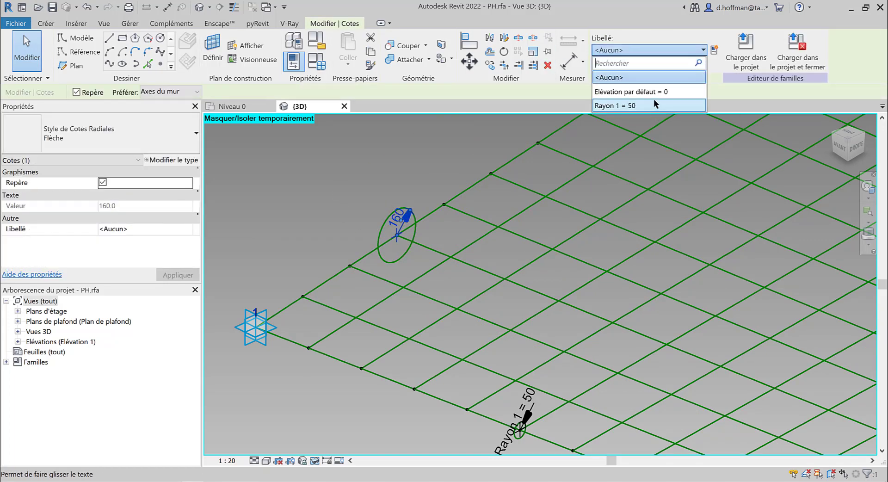
pyautogui.click(624, 107)
pyautogui.click(423, 257)
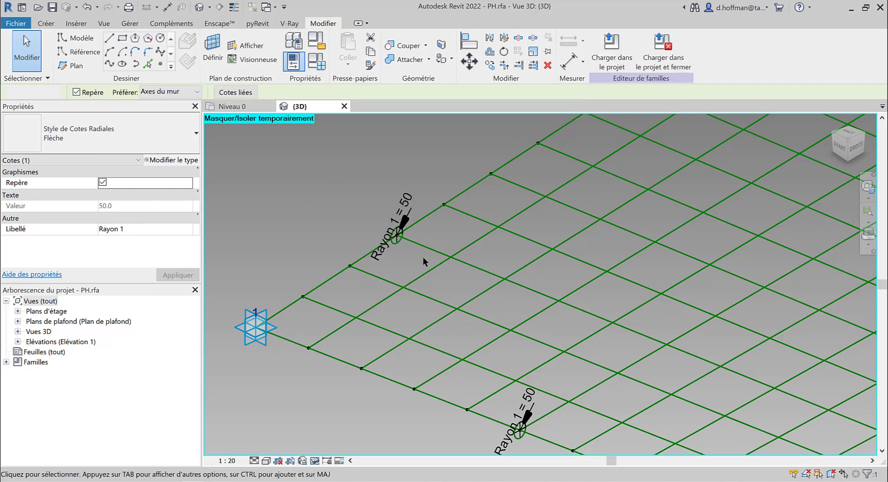
pyautogui.click(399, 244)
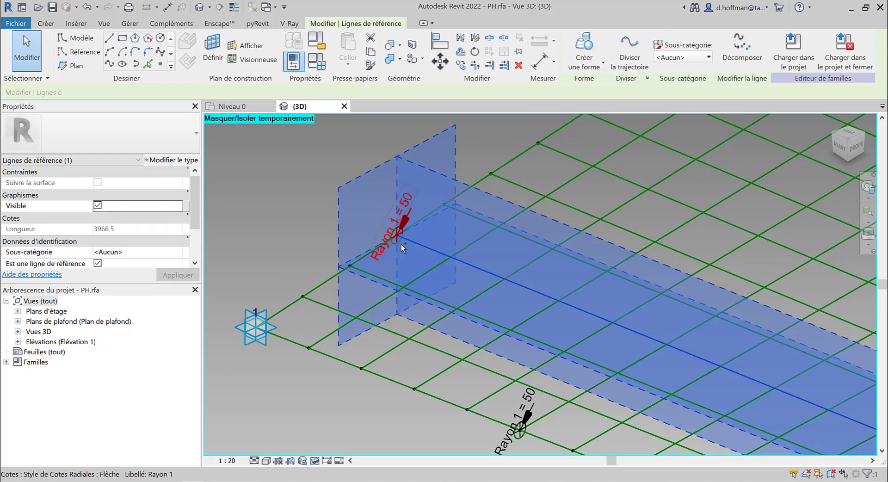
pyautogui.keyDown('ctrl'); pyautogui.click(403, 246); pyautogui.keyUp('ctrl')
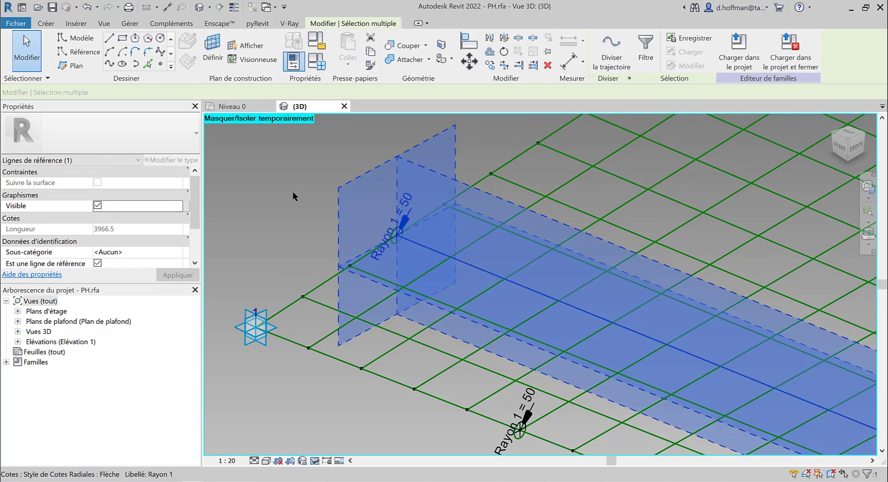
pyautogui.click(292, 192)
# Step: Create a solid tube form from the Rayon 1 circle on side 1-2 and the reference line running from its centre to side 4-3
pyautogui.scroll(1, 400, 245)
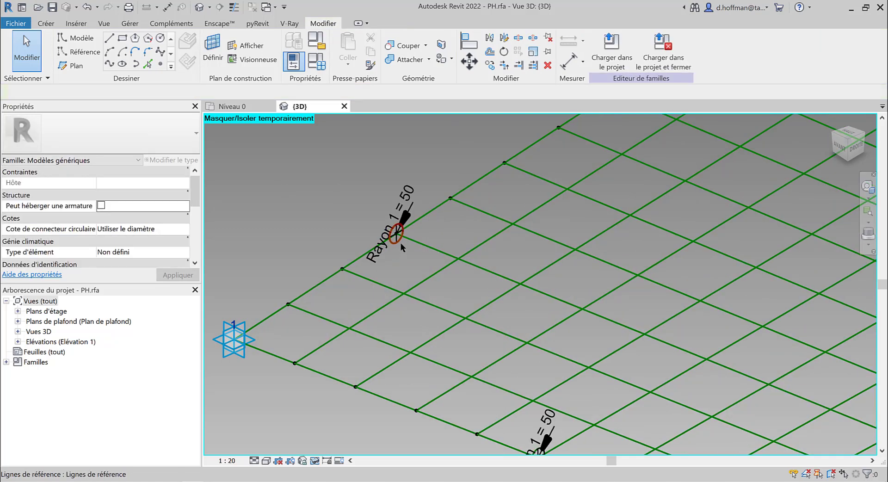
pyautogui.click(432, 245)
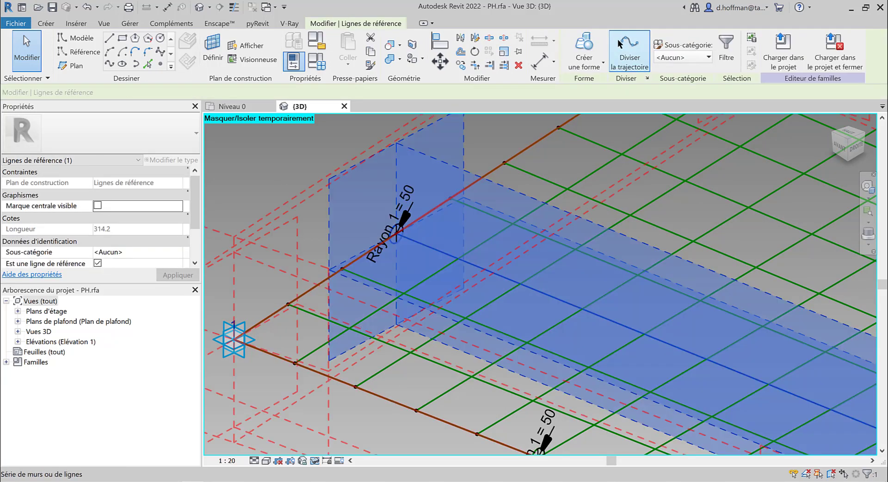
pyautogui.click(585, 50)
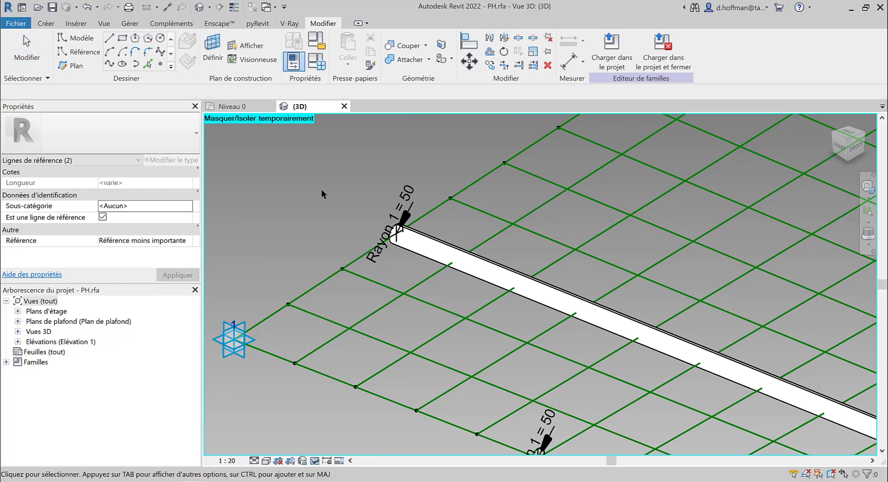
pyautogui.click(321, 189)
# Step: Test the tube by moving adaptive point 1 horizontally and vertically, and return the point close to its starting position
pyautogui.scroll(-4, 321, 190)
pyautogui.moveTo(327, 211); pyautogui.dragTo(343, 224, button='middle')
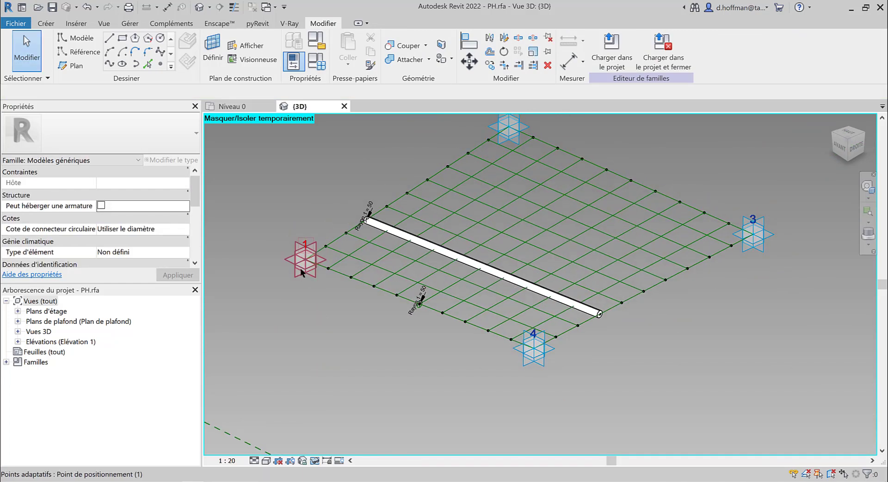
pyautogui.click(300, 268)
pyautogui.moveTo(323, 277); pyautogui.dragTo(406, 317)
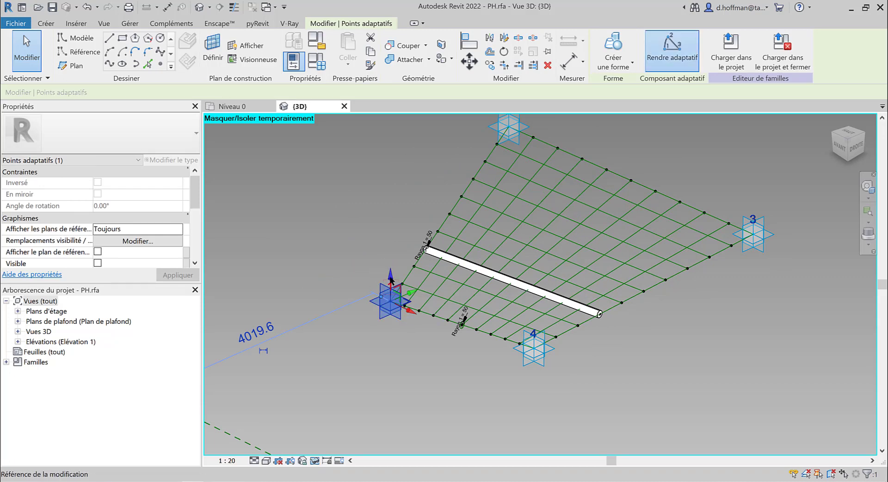
pyautogui.click(385, 163)
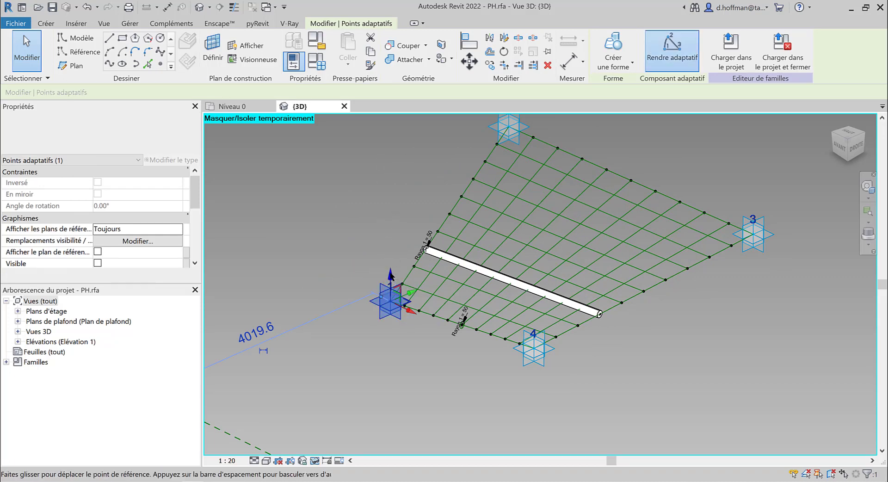
pyautogui.moveTo(391, 272); pyautogui.dragTo(395, 301)
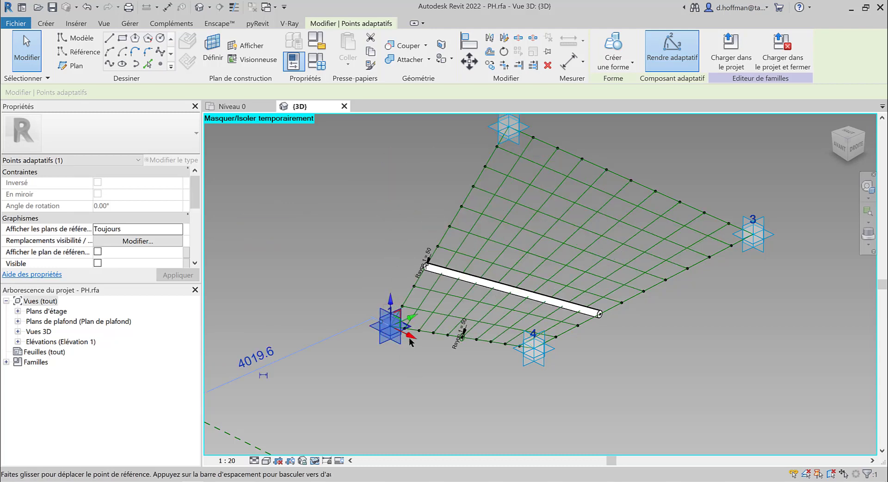
pyautogui.moveTo(410, 340); pyautogui.dragTo(333, 293)
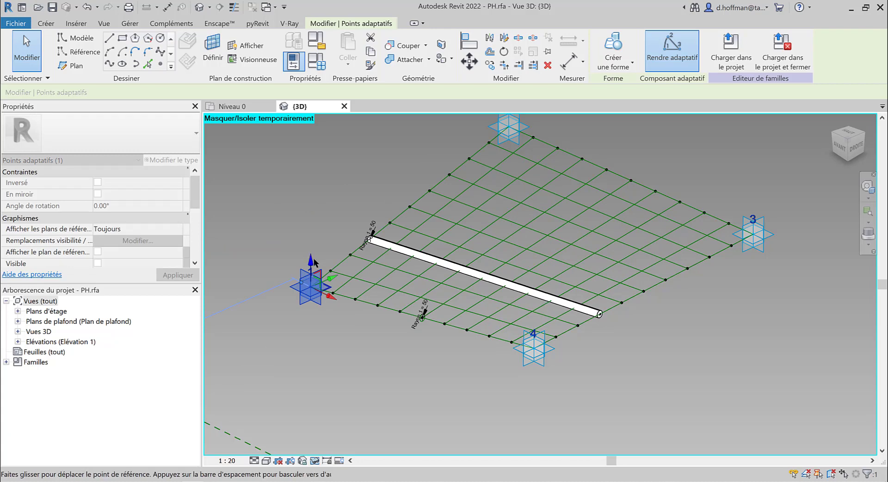
pyautogui.moveTo(314, 262); pyautogui.dragTo(312, 236)
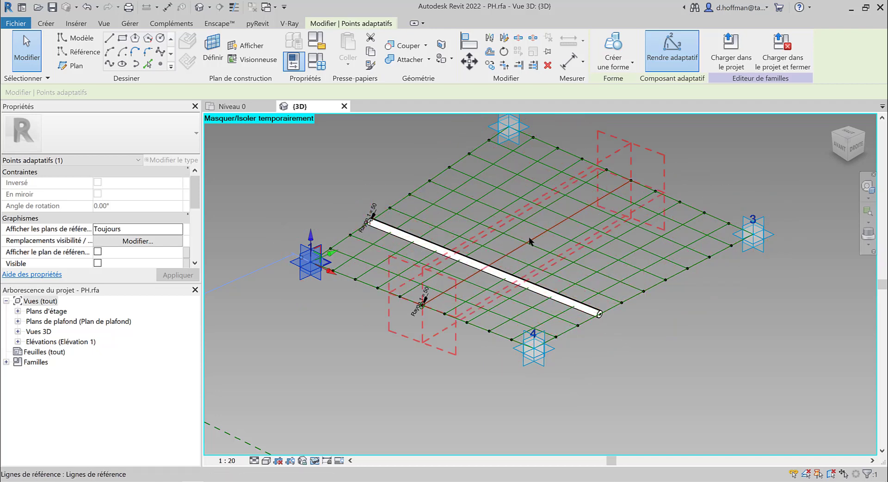
# Step: Place a reference point at the middle of the cross reference line joining the fifth points of sides 1-2 and 4-3
pyautogui.moveTo(535, 228)
pyautogui.keyDown('shift'); pyautogui.mouseDown(button='middle')
pyautogui.moveTo(543, 265)
pyautogui.moveTo(537, 243)
pyautogui.moveTo(527, 240)
pyautogui.mouseUp(button='middle'); pyautogui.keyUp('shift')
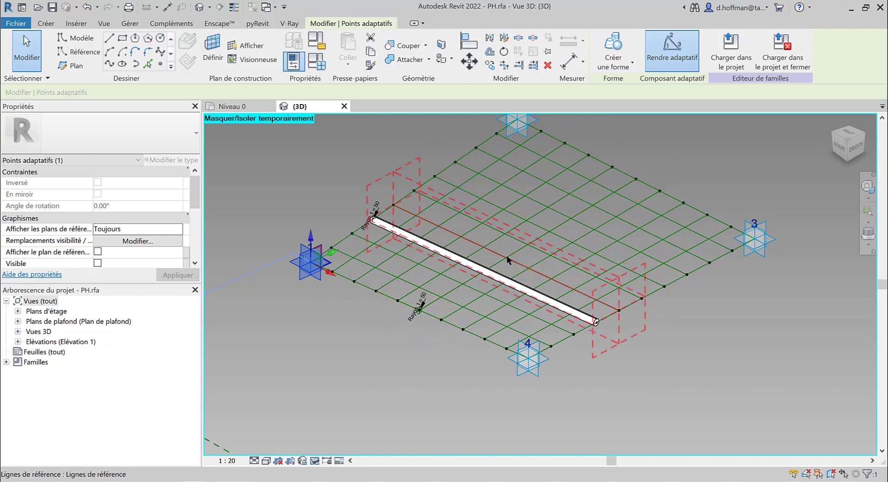
pyautogui.click(518, 248)
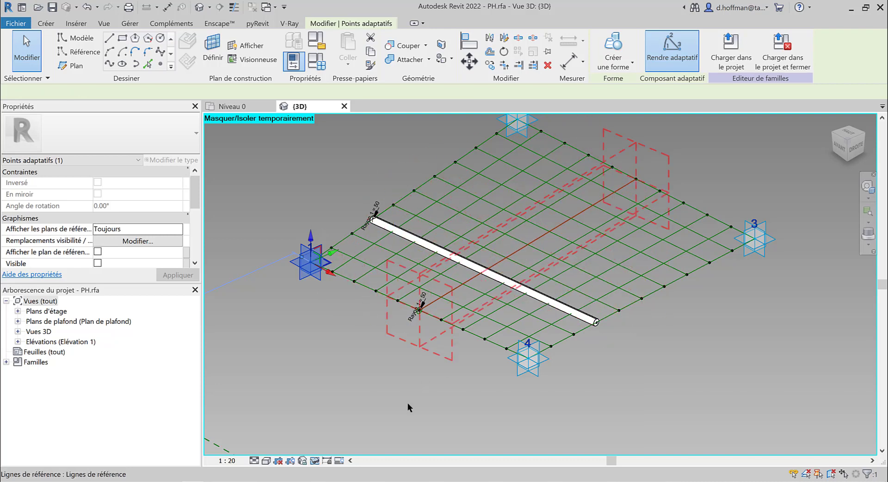
pyautogui.click(315, 461)
pyautogui.click(365, 432)
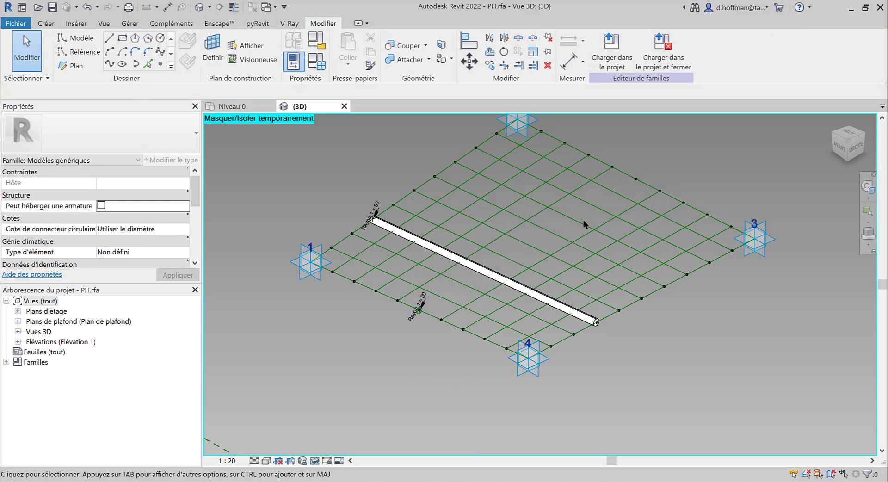
pyautogui.click(160, 65)
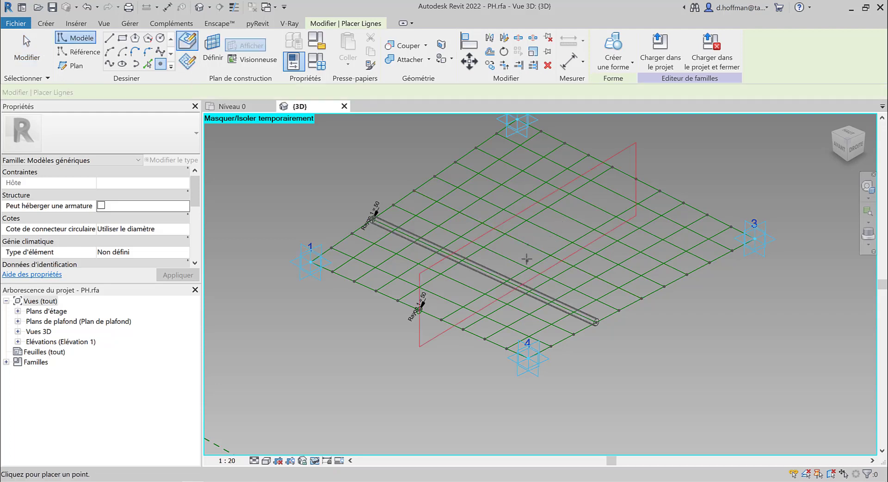
pyautogui.scroll(3, 527, 259)
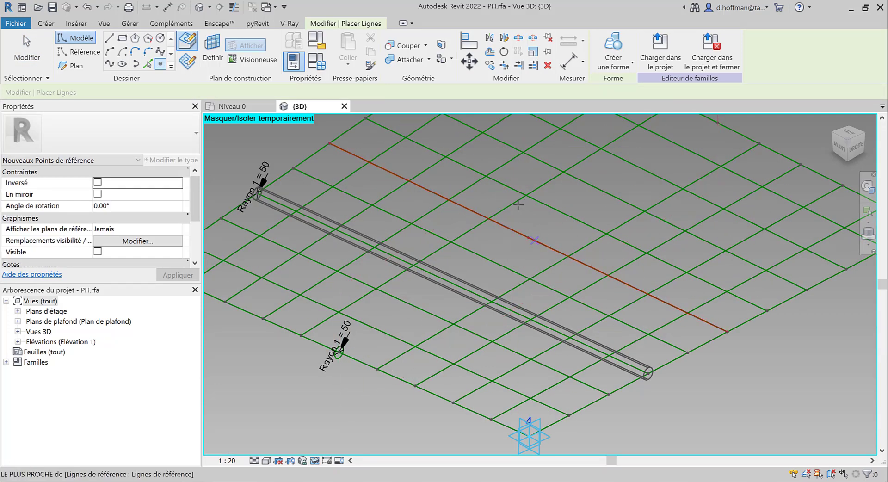
# Step: Draw a reference circle with a radius of about 130 on the new point's perpendicular plane, centred on it, with a permanent radius dimension
pyautogui.click(91, 53)
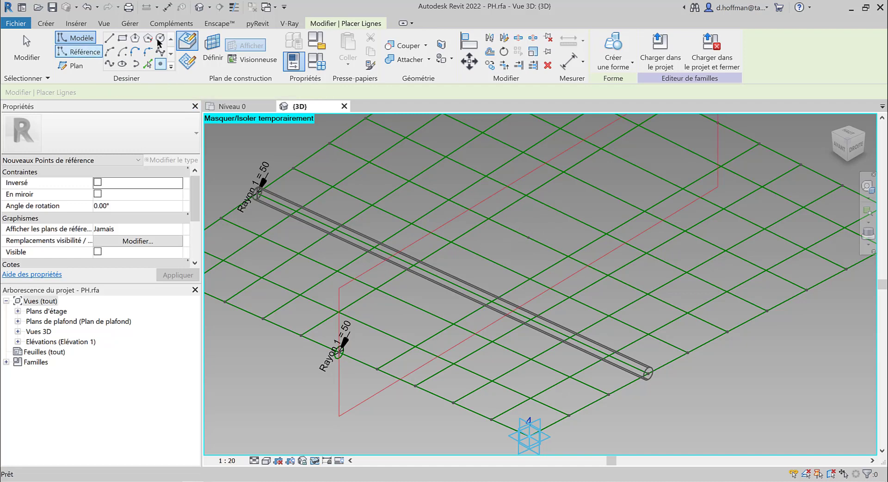
pyautogui.click(213, 44)
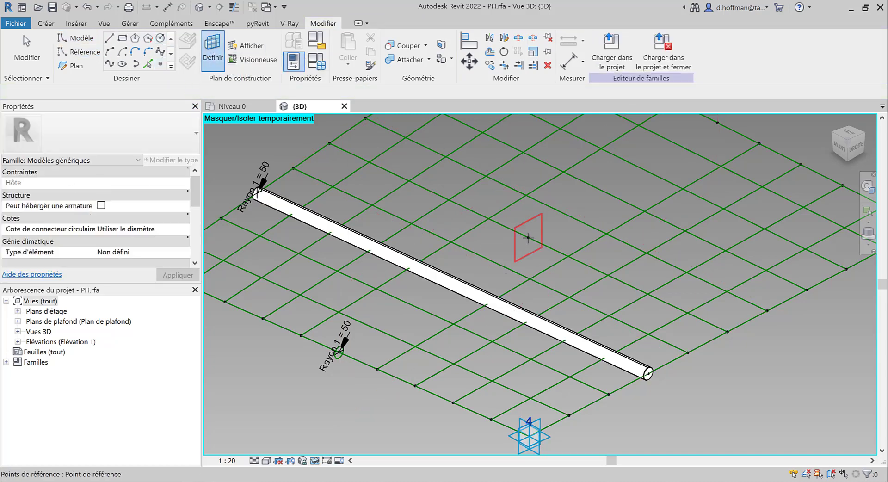
pyautogui.click(528, 240)
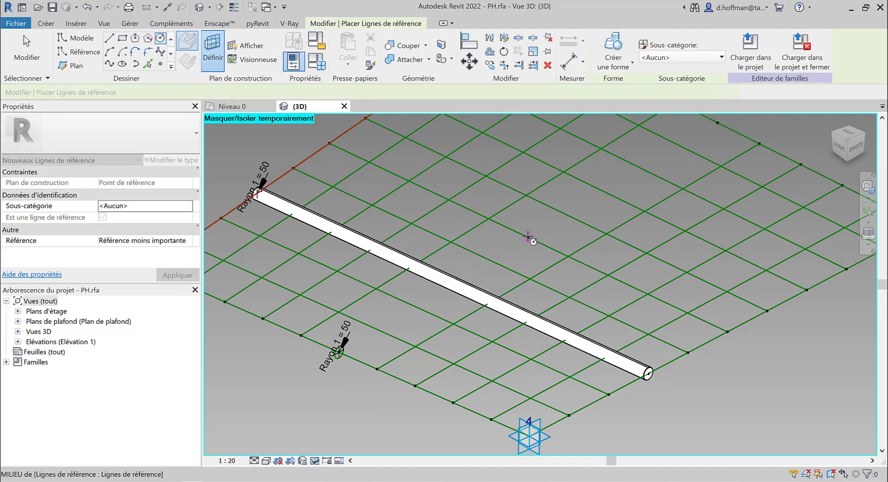
pyautogui.click(542, 227)
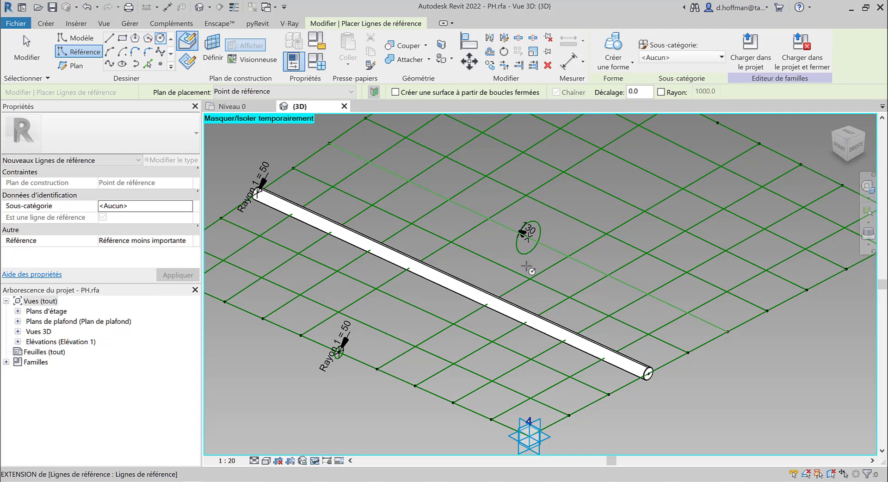
pyautogui.press('Escape')
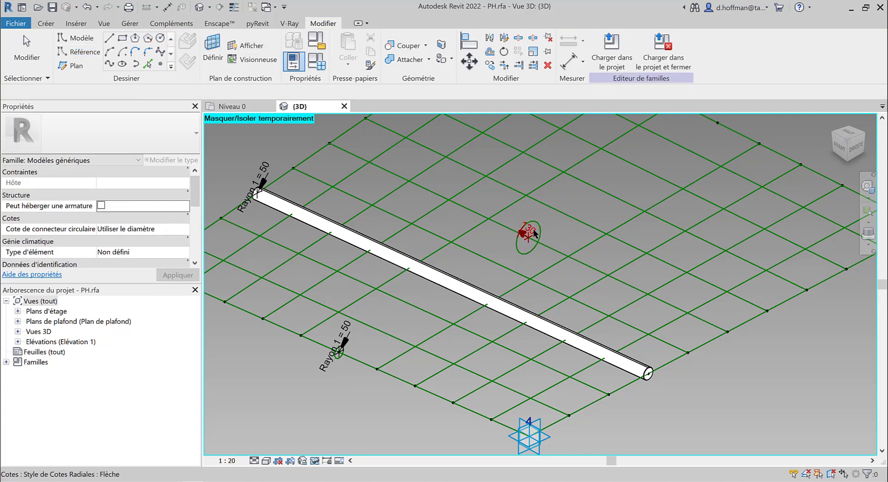
# Step: Label the radius dimension of the mid-line circle with the parameter Rayon 1
pyautogui.click(532, 232)
pyautogui.click(621, 49)
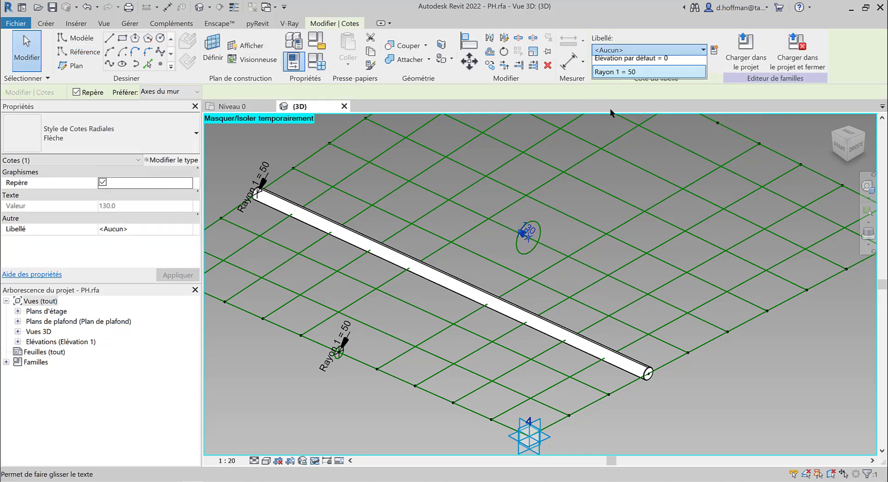
pyautogui.click(610, 106)
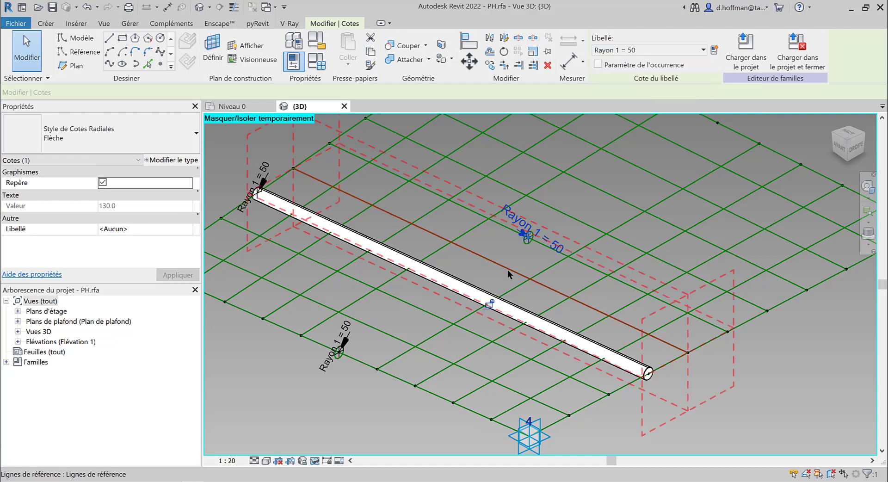
pyautogui.click(507, 270)
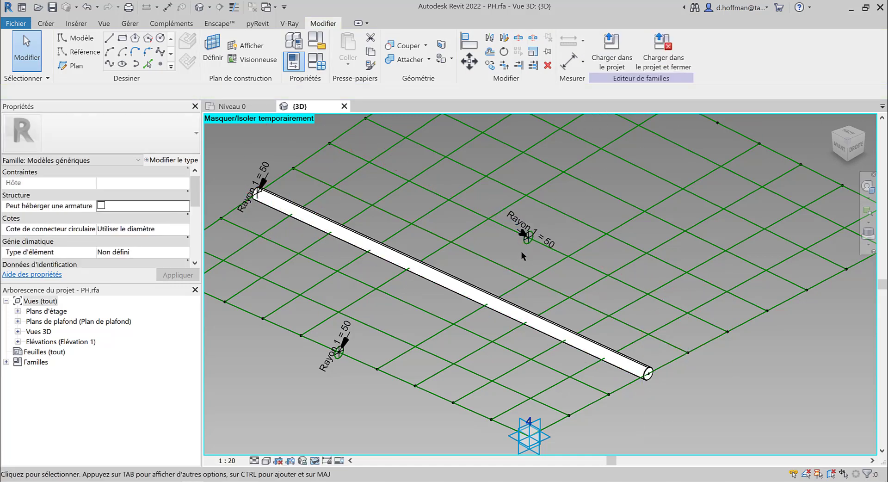
# Step: Create a solid tube form from the mid-line circle and the cross reference line passing through its centre
pyautogui.click(523, 245)
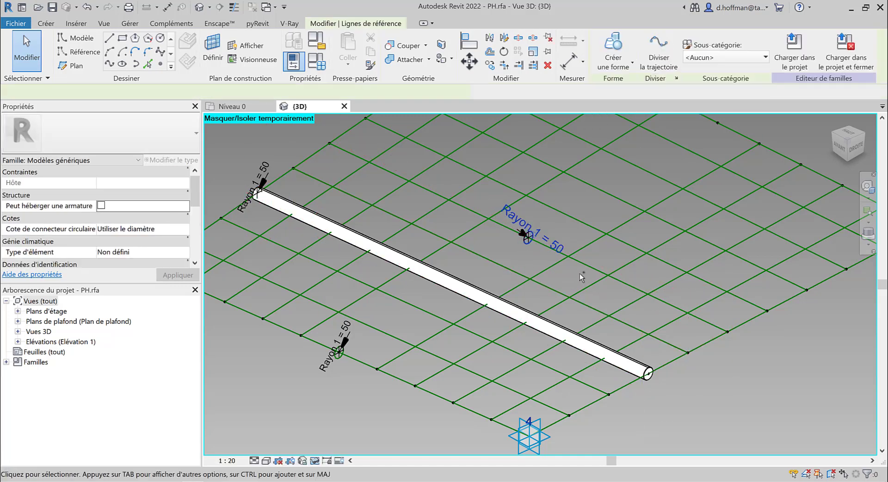
pyautogui.keyDown('ctrl'); pyautogui.click(587, 267); pyautogui.keyUp('ctrl')
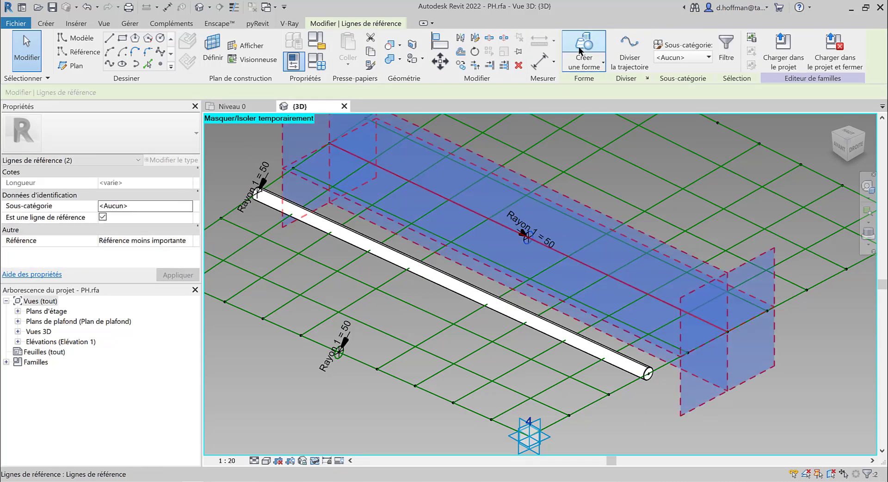
pyautogui.click(580, 50)
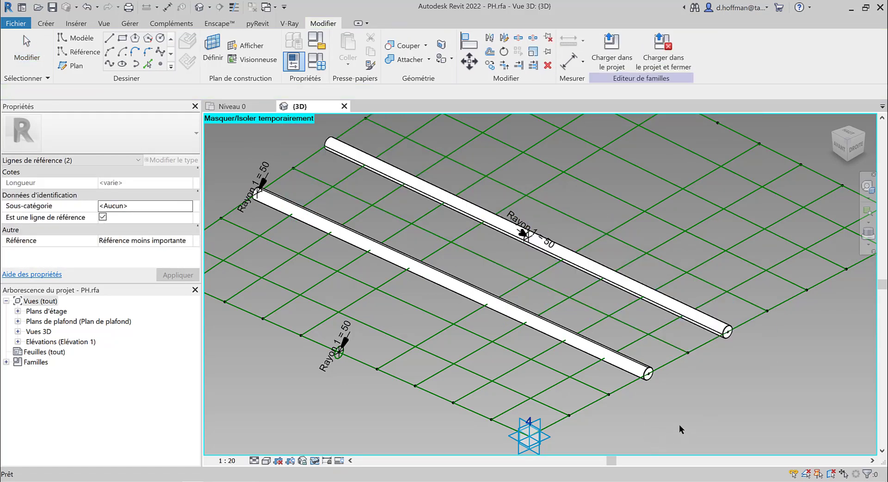
pyautogui.click(678, 422)
# Step: Test both tubes by moving adaptive point 1 vertically upward
pyautogui.scroll(-4, 677, 420)
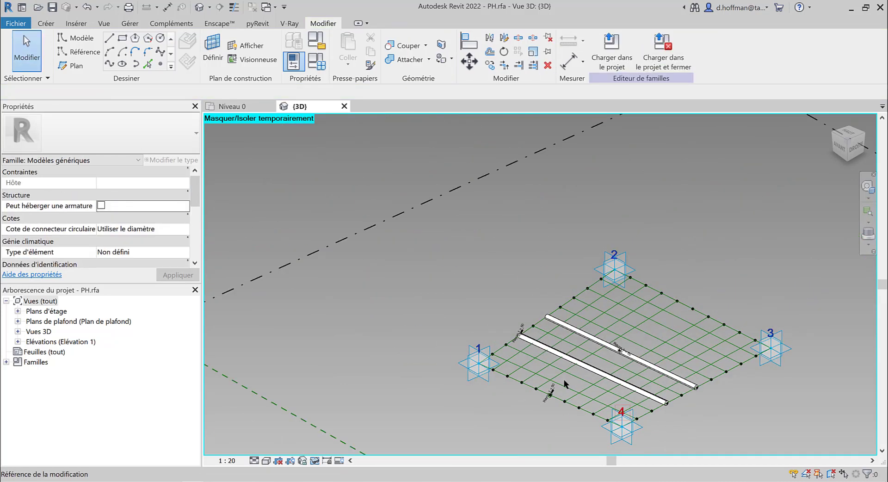
pyautogui.click(468, 374)
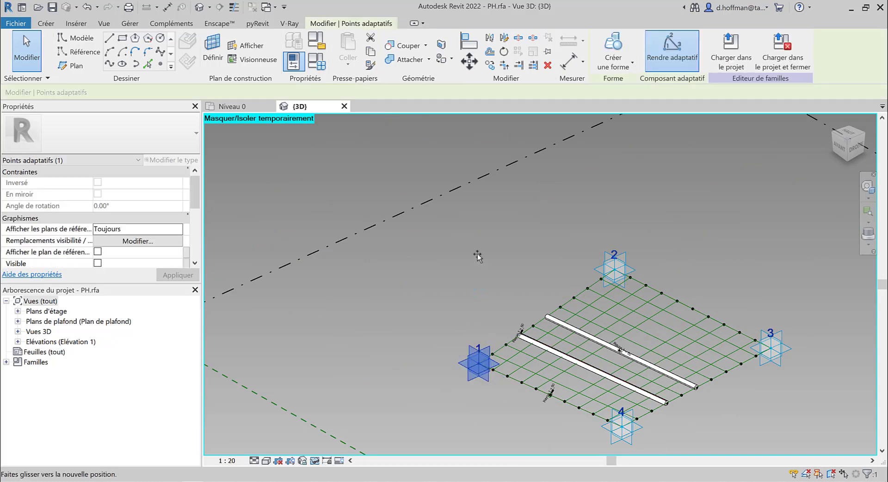
pyautogui.moveTo(477, 254); pyautogui.dragTo(477, 252)
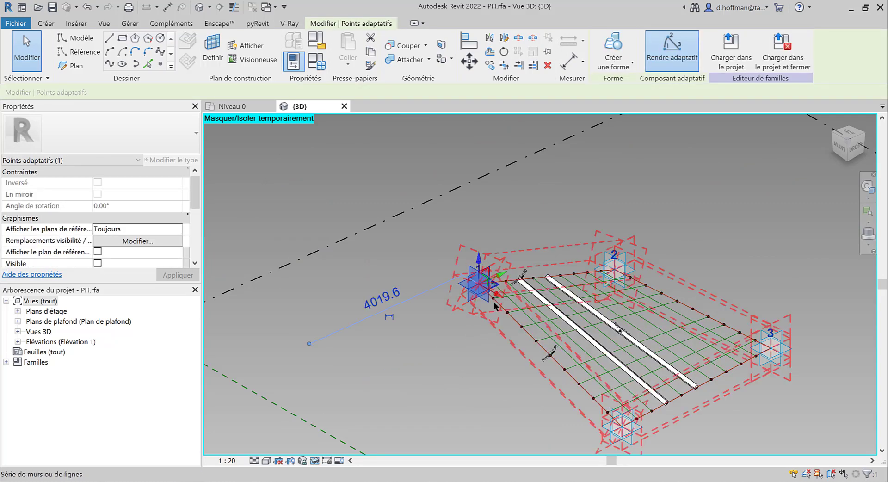
# Step: Test both tubes by moving adaptive point 1 sideways towards them, and undo the test moves of the point
pyautogui.moveTo(495, 305); pyautogui.dragTo(497, 300)
pyautogui.moveTo(591, 342); pyautogui.dragTo(590, 342)
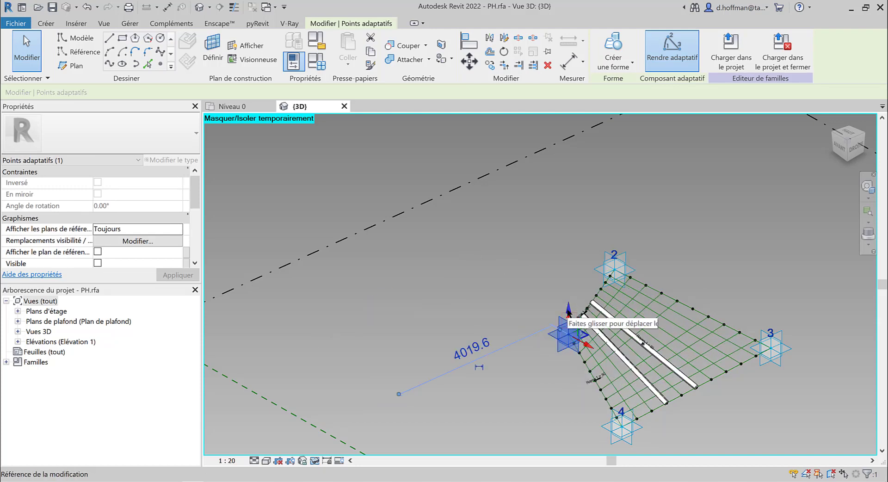
pyautogui.hotkey('ctrl', 'z')
pyautogui.hotkey('ctrl', 'z')
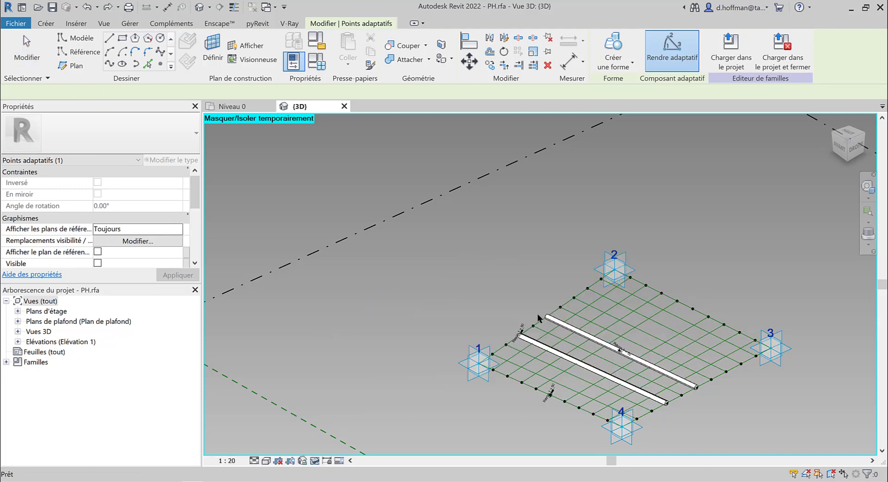
# Step: Try to set the Rayon 1 radius to 70 on the circle along the edge between points 1 and 4
pyautogui.scroll(5, 648, 418)
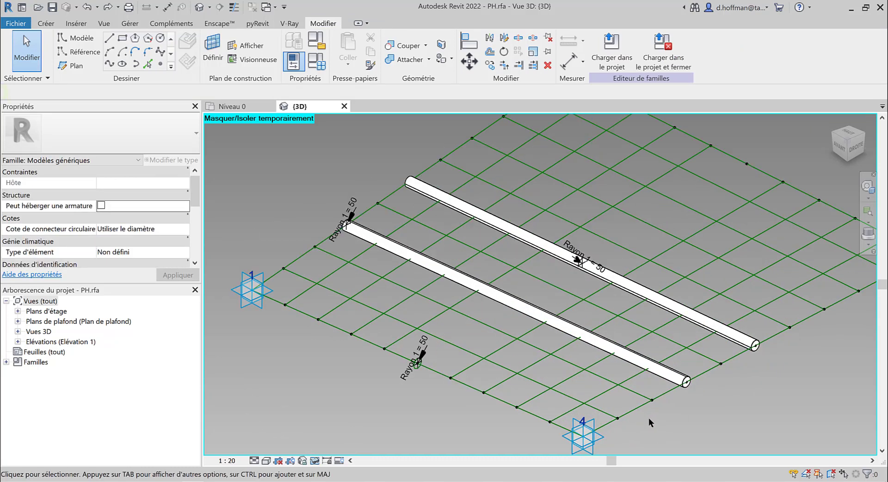
pyautogui.click(367, 372)
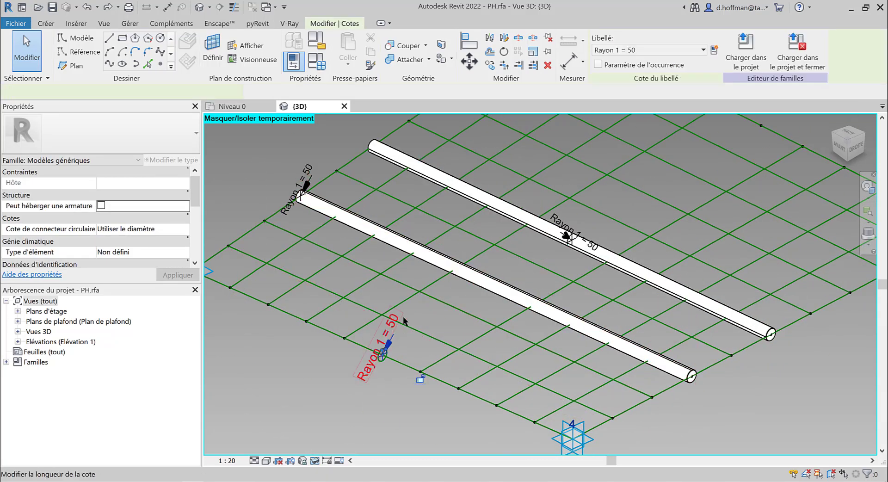
pyautogui.click(394, 328)
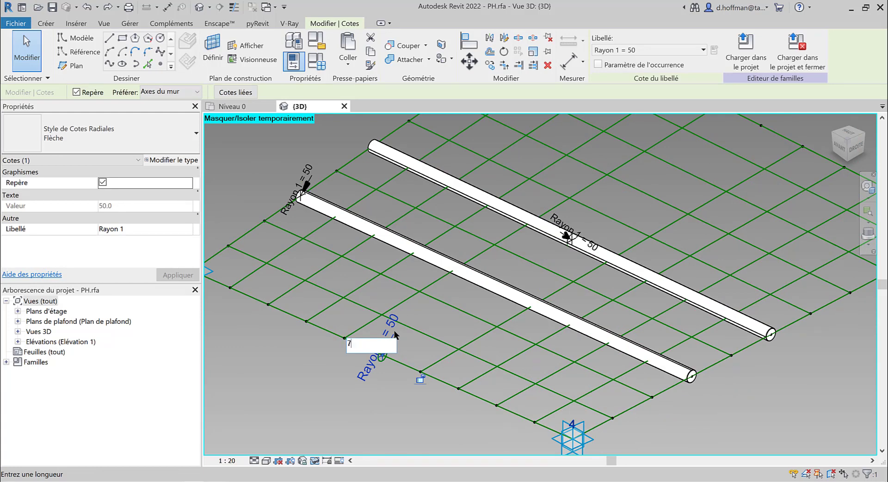
pyautogui.write('70')
pyautogui.press('Return')
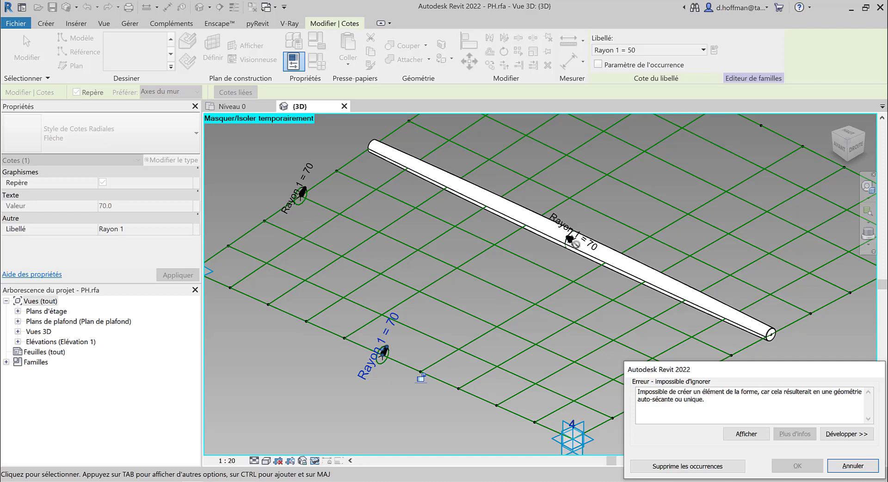
pyautogui.click(854, 466)
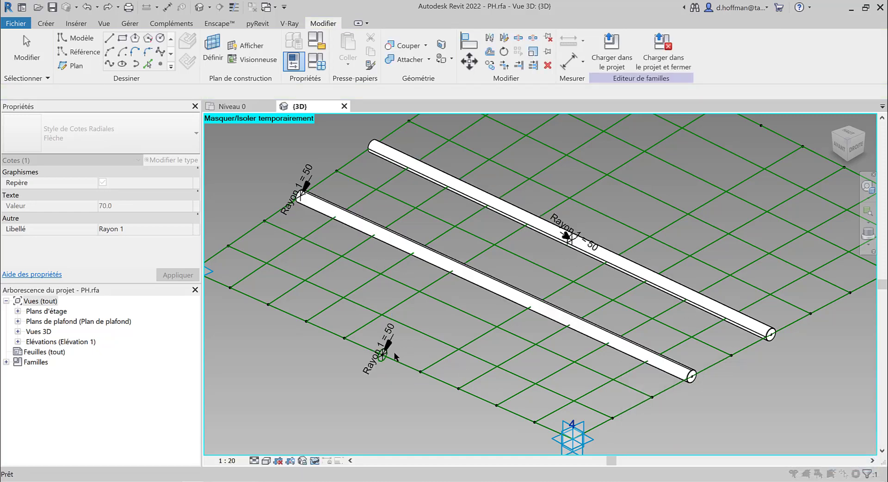
# Step: Set the Rayon 1 radius to 120 on the same edge circle
pyautogui.click(388, 344)
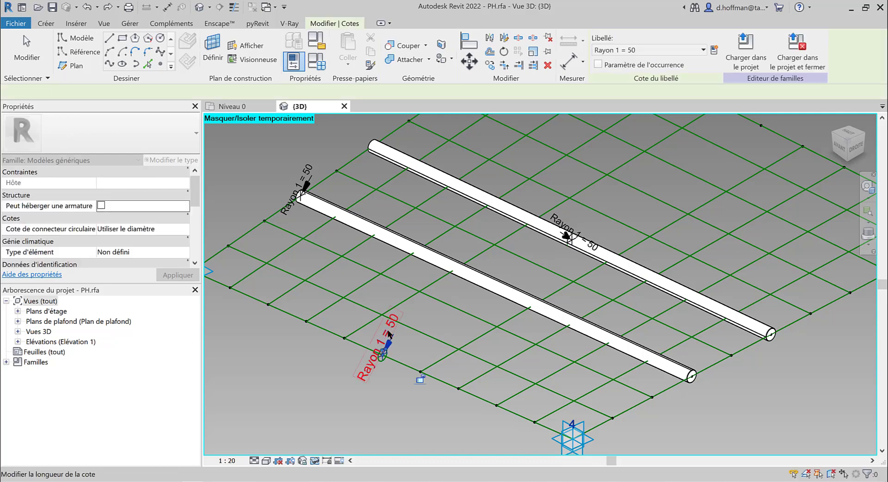
pyautogui.click(390, 334)
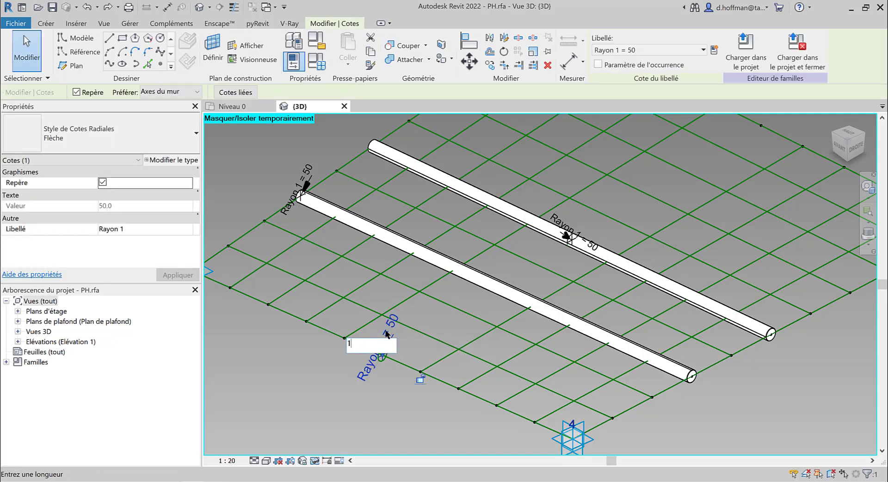
pyautogui.press('Return')
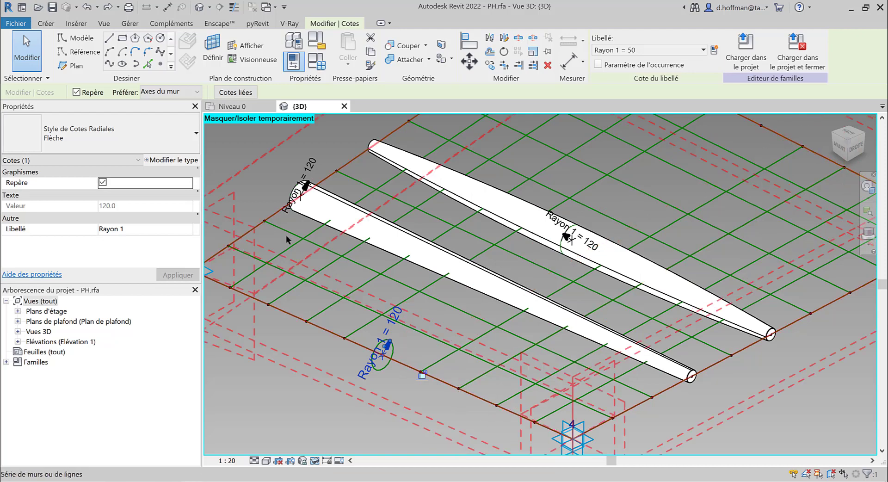
pyautogui.click(337, 403)
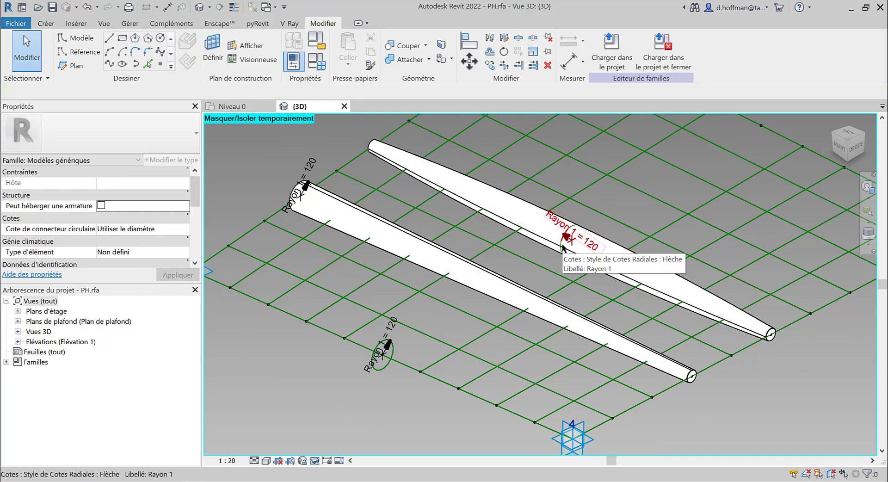
# Step: Undo the Rayon 1 change, the mid-line tube and the mid-line circle with its radius dimension
pyautogui.hotkey('ctrl', 'z')
pyautogui.hotkey('ctrl', 'z')
pyautogui.hotkey('ctrl', 'z')
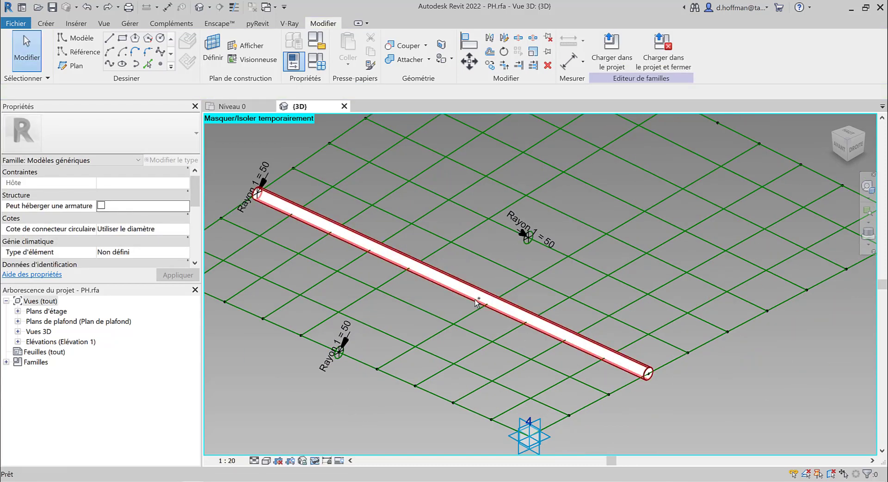
pyautogui.hotkey('ctrl', 'z')
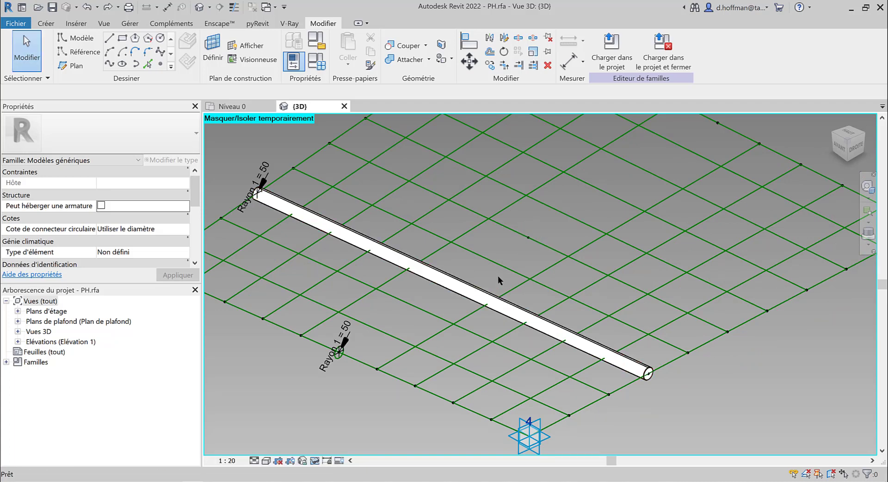
# Step: Lock the profiles of the remaining tube form
pyautogui.press('z')
pyautogui.press('f')
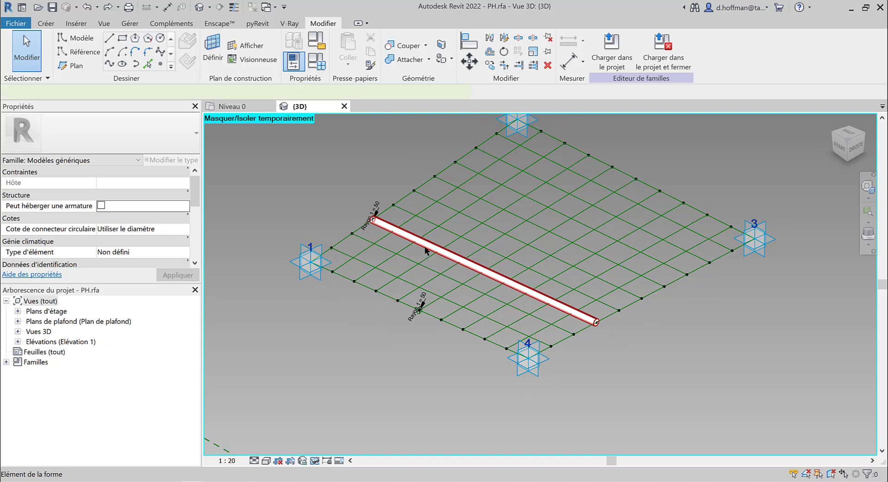
pyautogui.click(426, 250)
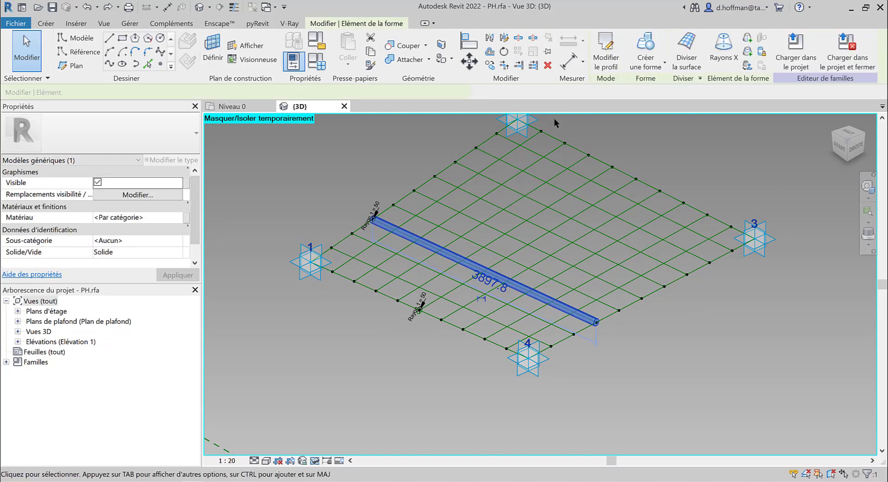
pyautogui.click(761, 52)
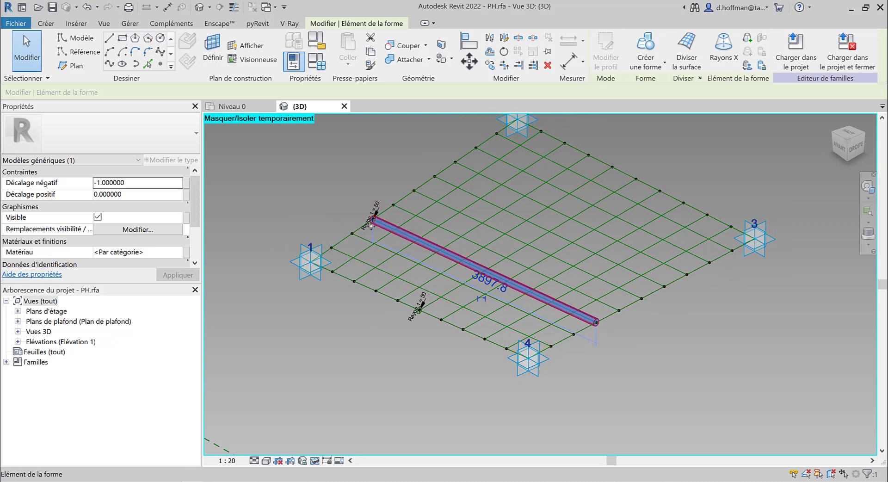
# Step: Set the Rayon 1 radius dimension at the tube's end to 150
pyautogui.scroll(3, 370, 225)
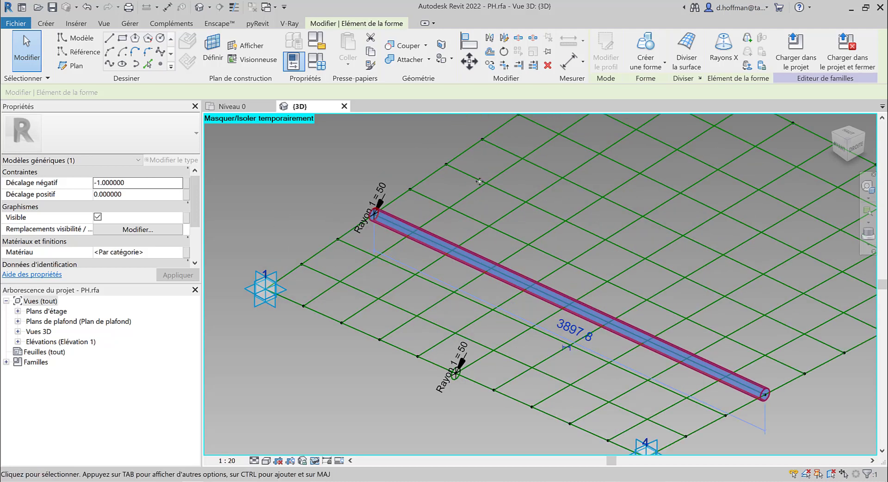
pyautogui.click(383, 184)
pyautogui.click(382, 183)
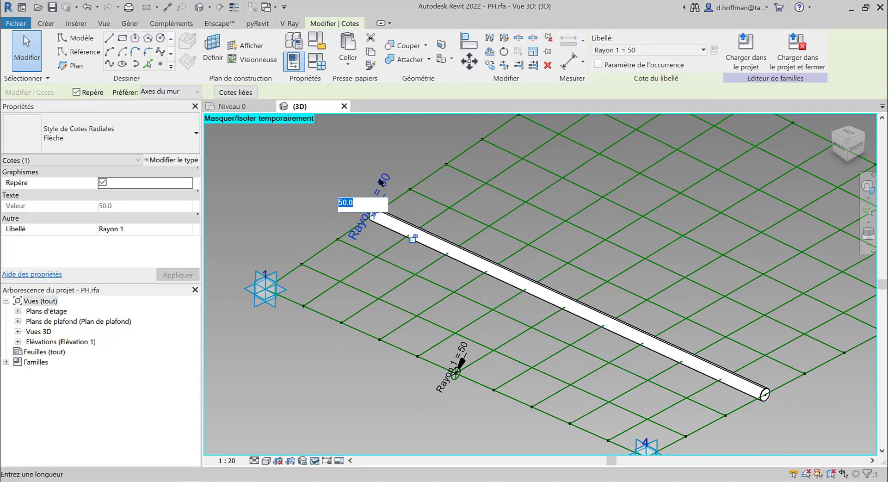
pyautogui.press('Return')
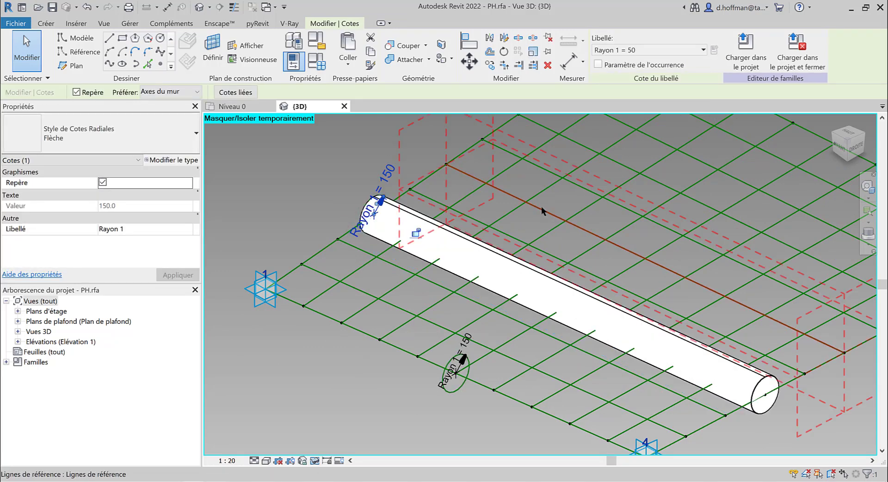
# Step: Test the locked tube by moving adaptive point 1 vertically upward and back down
pyautogui.scroll(-1, 437, 313)
pyautogui.scroll(-2, 438, 313)
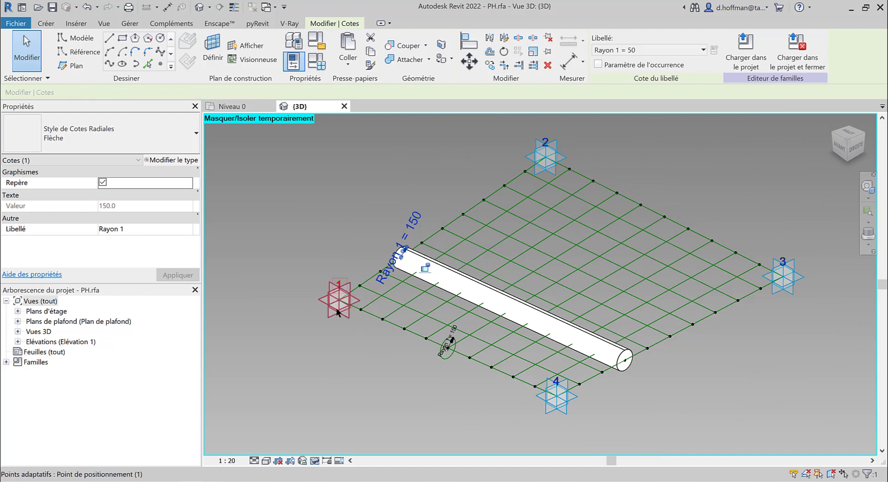
pyautogui.click(338, 298)
pyautogui.moveTo(340, 276); pyautogui.dragTo(342, 175)
pyautogui.click(340, 170)
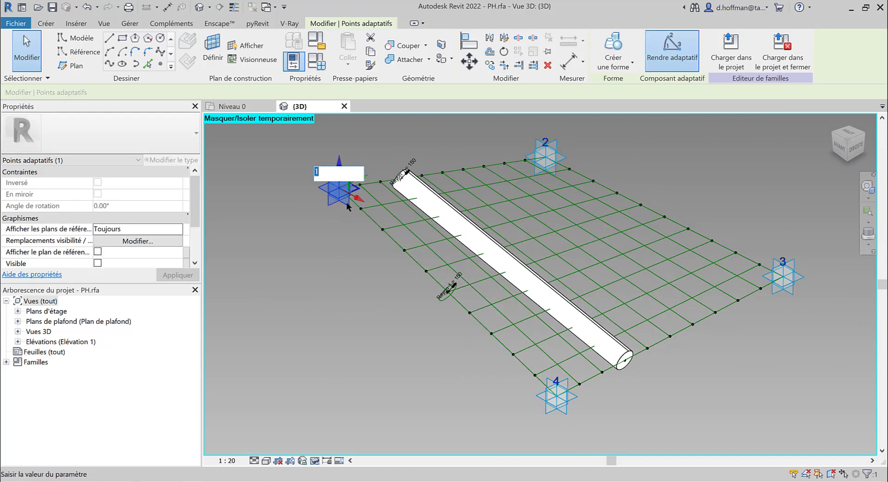
pyautogui.click(346, 286)
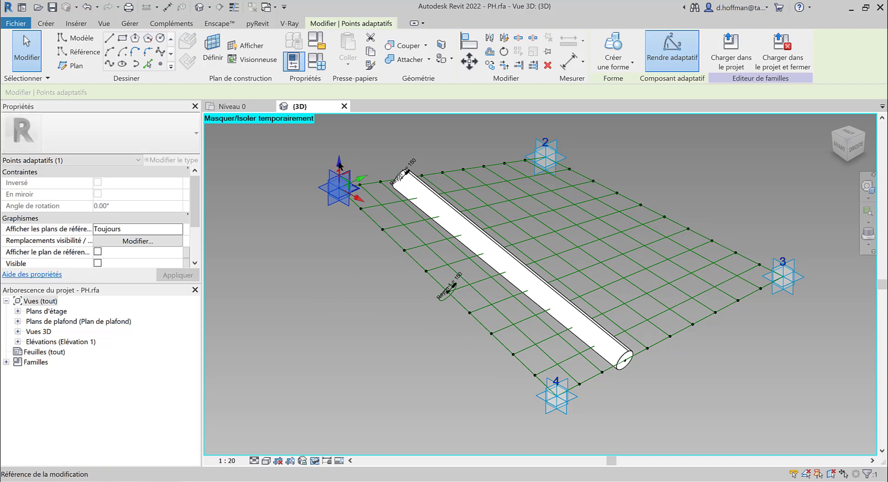
pyautogui.moveTo(339, 186); pyautogui.dragTo(340, 280)
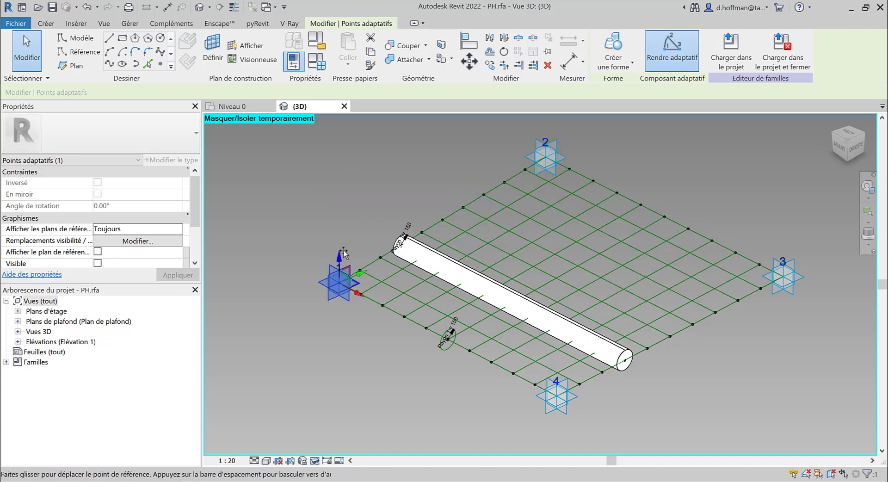
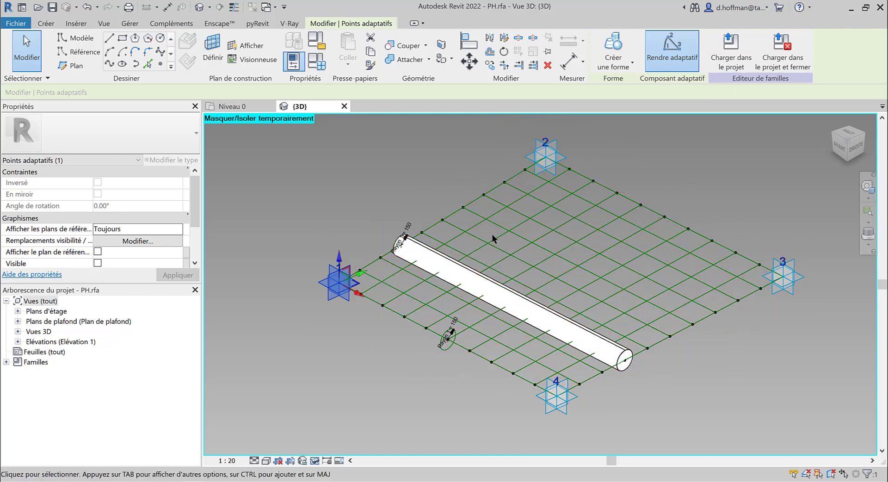
# Step: Draw a reference circle of radius about 180, with a permanent radius dimension, perpendicular to edge 1–2 and centred on the division point nearest adaptive point 1
pyautogui.scroll(5, 360, 268)
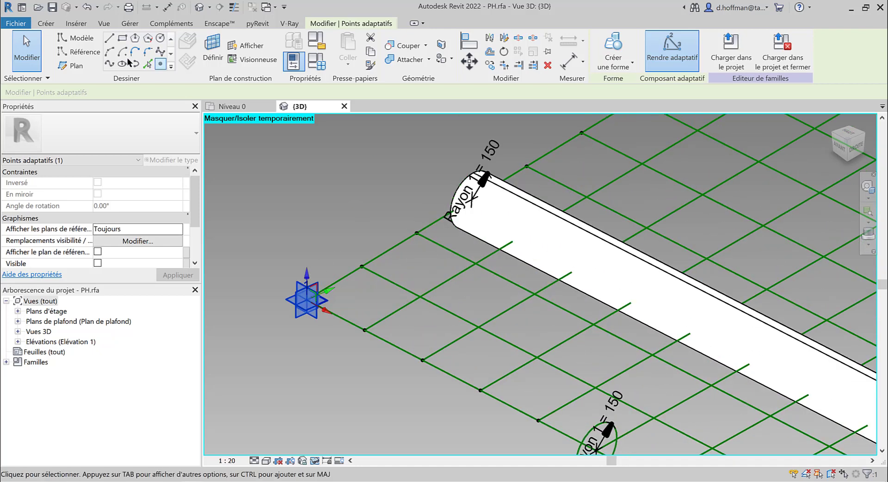
pyautogui.click(87, 52)
pyautogui.click(161, 38)
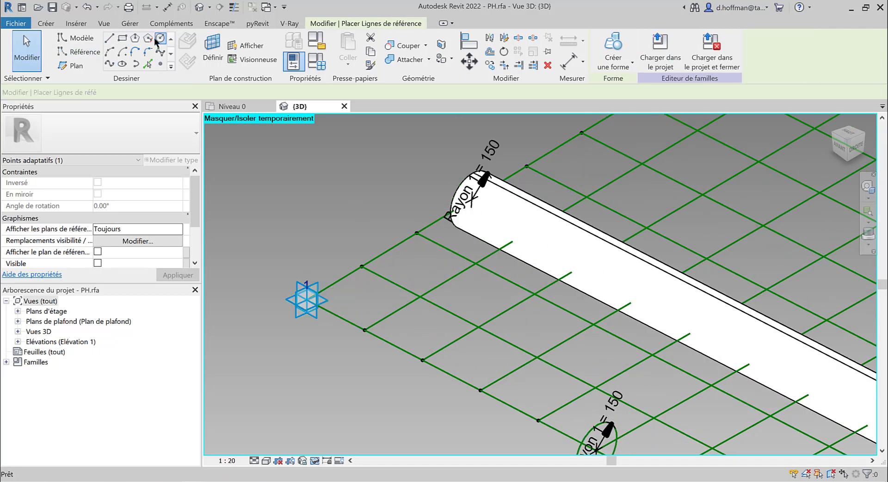
pyautogui.click(212, 44)
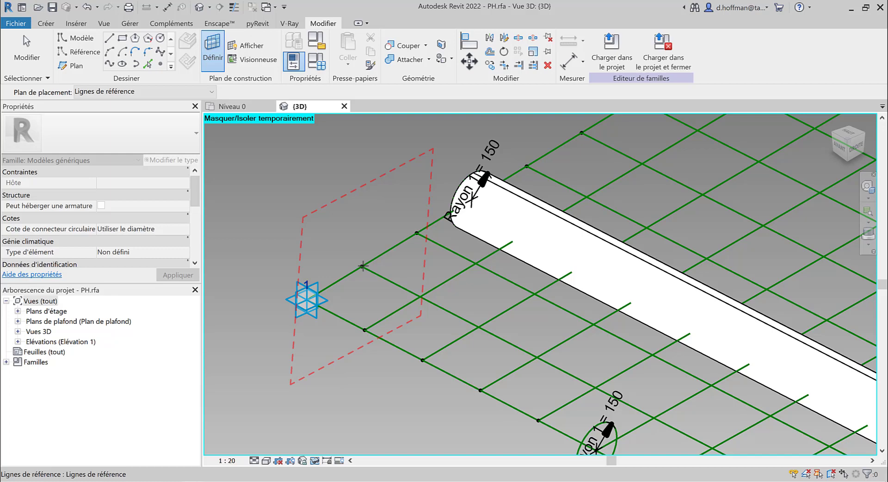
pyautogui.click(362, 266)
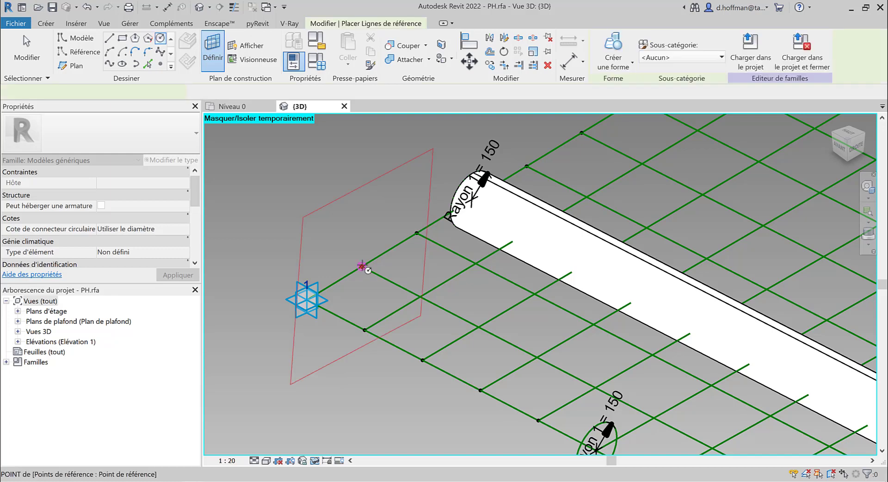
pyautogui.click(362, 266)
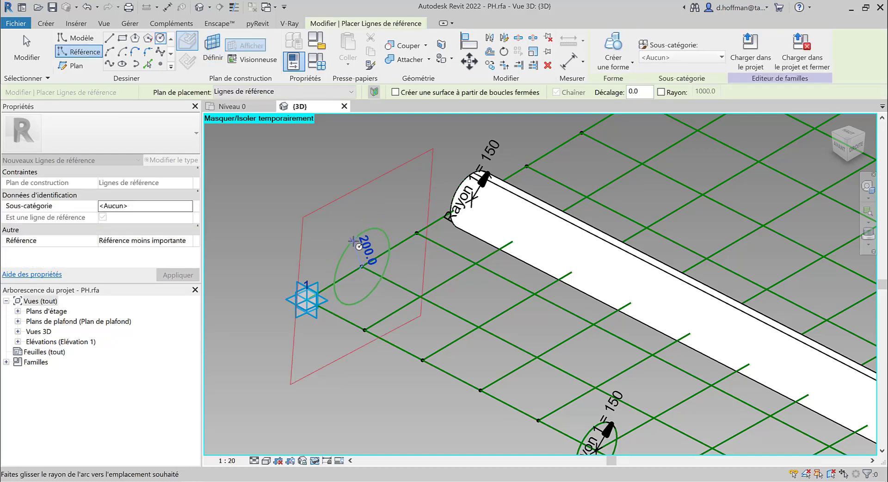
pyautogui.click(390, 305)
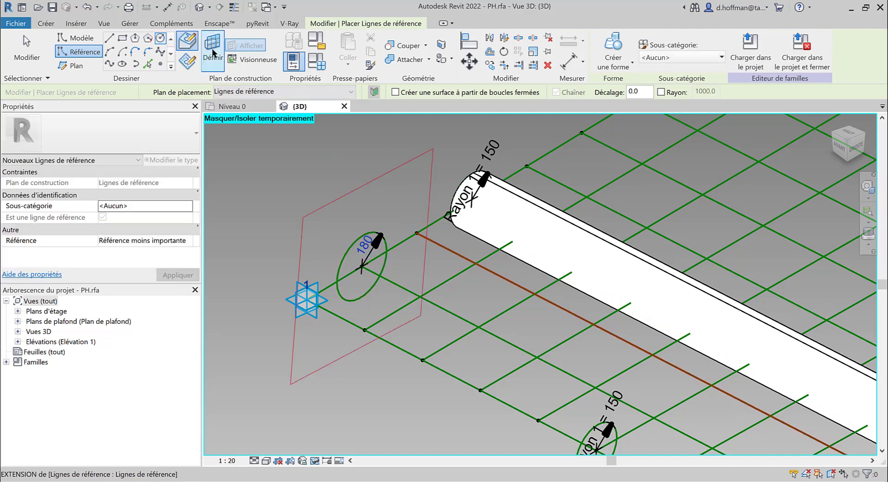
pyautogui.press('Escape')
pyautogui.press('Escape')
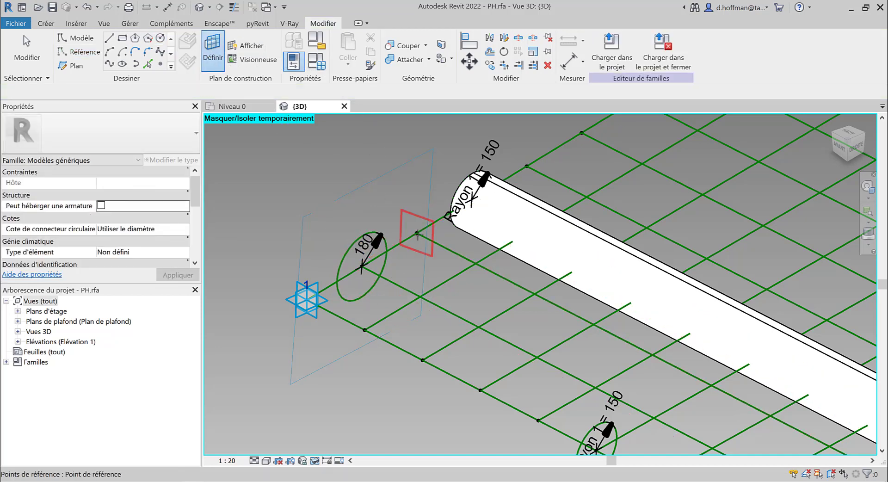
# Step: Draw a reference circle of radius about 150, with a permanent radius dimension, on the perpendicular plane of the second division point along edge 1–2
pyautogui.click(417, 234)
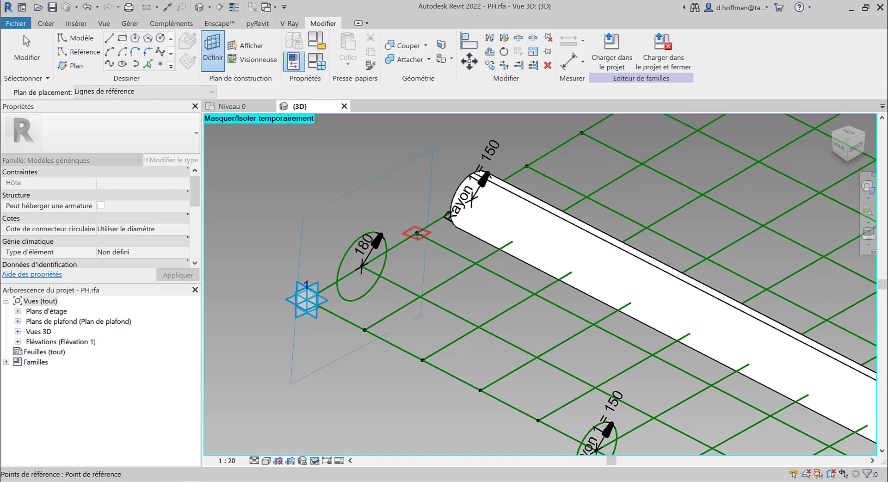
pyautogui.press('Return')
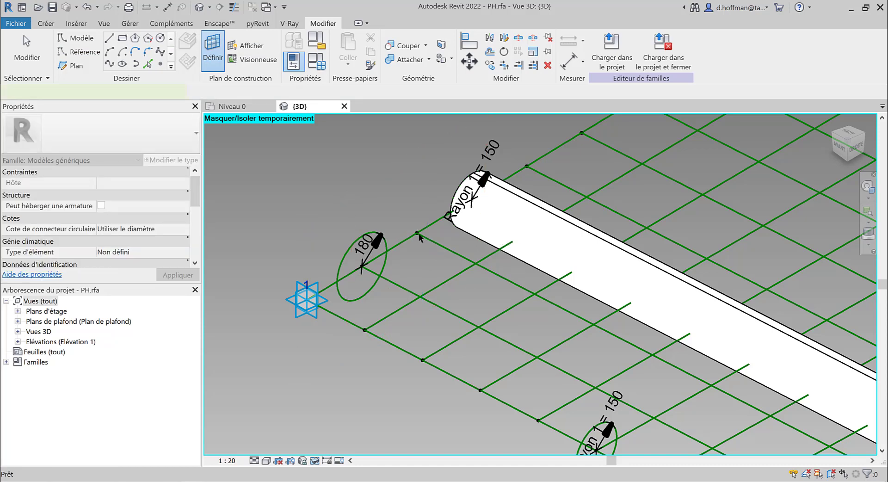
pyautogui.click(416, 234)
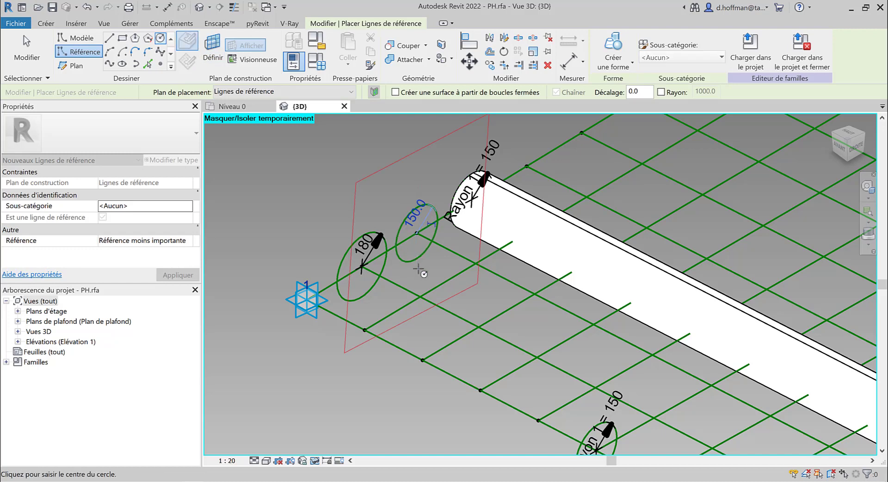
pyautogui.click(433, 225)
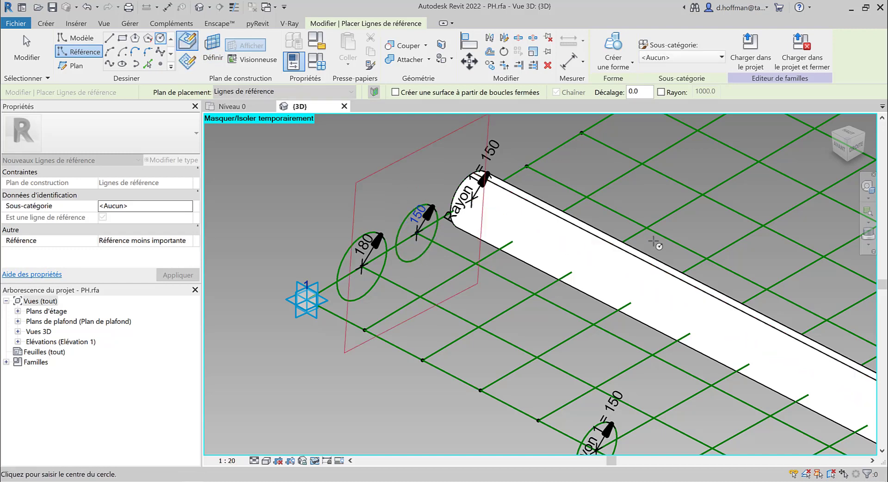
# Step: Draw a reference circle of radius 220, with a permanent radius dimension, on the perpendicular plane of the first division point beyond the tube along edge 1–2
pyautogui.keyDown('shift'); pyautogui.moveTo(694, 220); pyautogui.dragTo(406, 275, button='middle'); pyautogui.keyUp('shift')
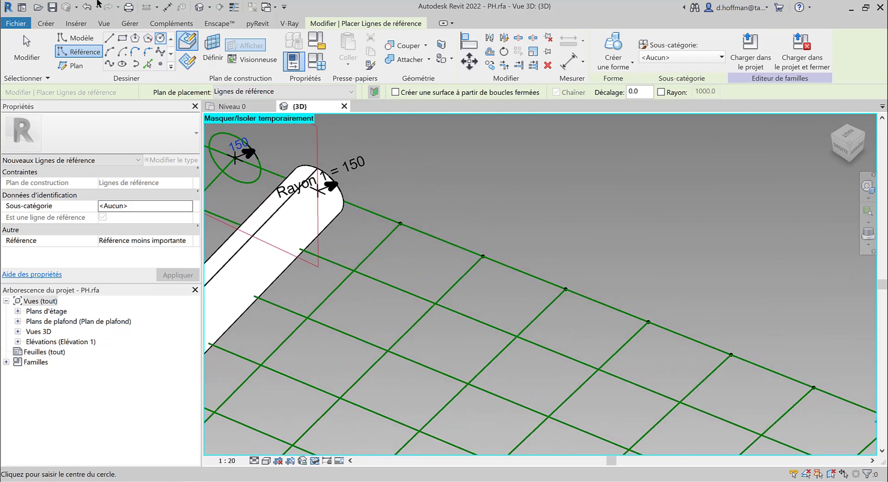
pyautogui.click(212, 47)
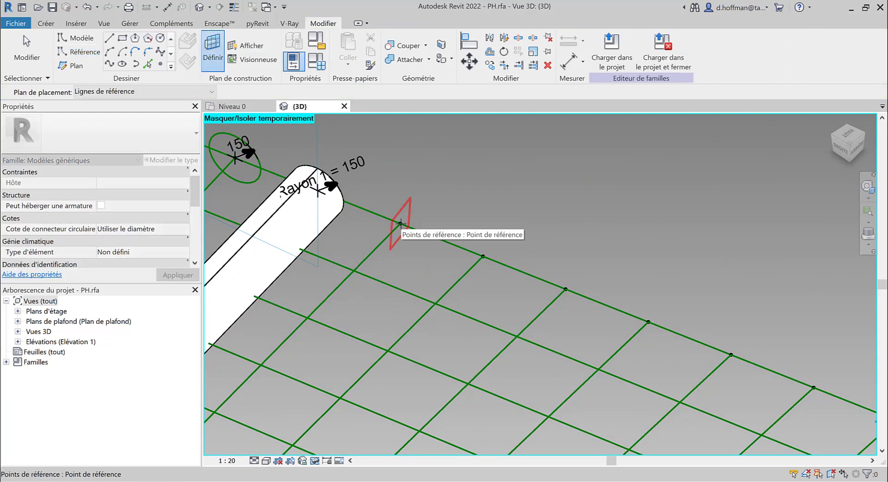
pyautogui.click(401, 224)
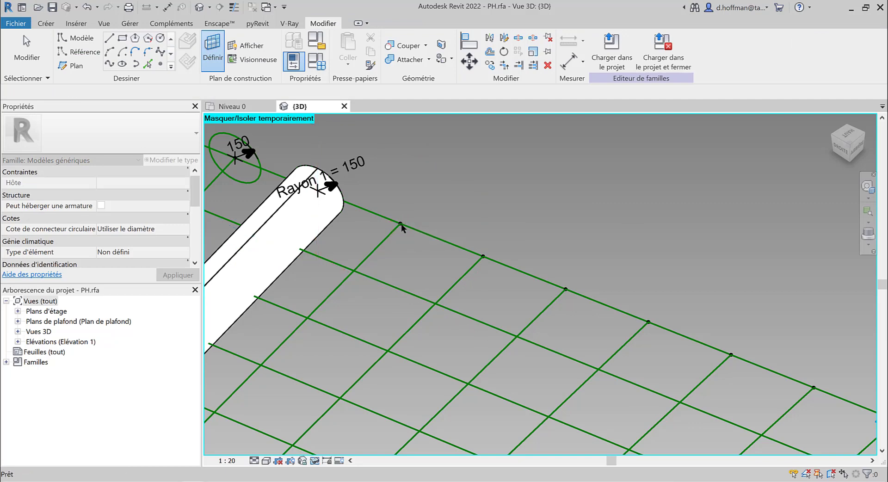
pyautogui.click(401, 224)
pyautogui.write('220')
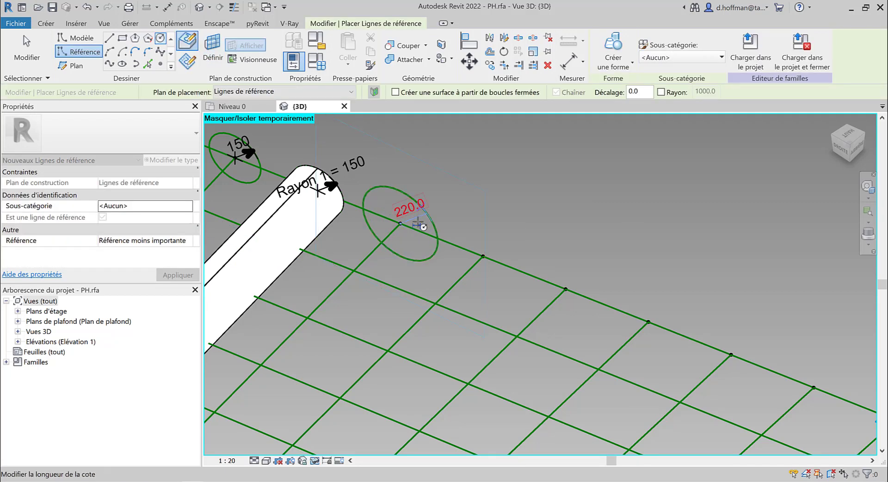
pyautogui.press('Return')
# Step: Draw a reference circle of radius 150, with a permanent radius dimension, on the perpendicular plane of the second division point beyond the tube
pyautogui.click(214, 44)
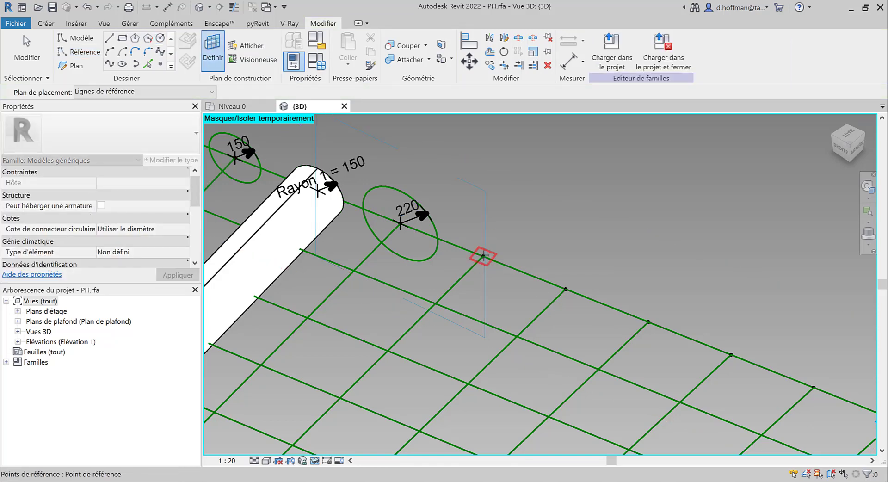
pyautogui.click(484, 255)
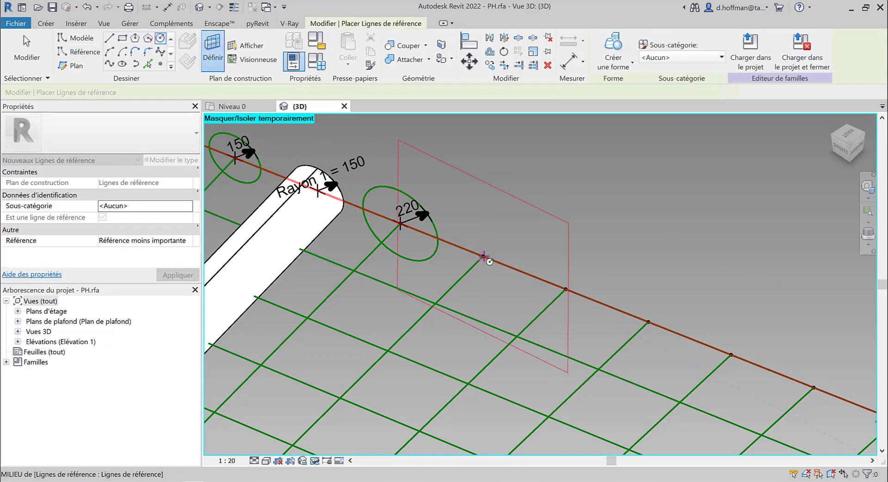
pyautogui.click(483, 255)
pyautogui.write('150')
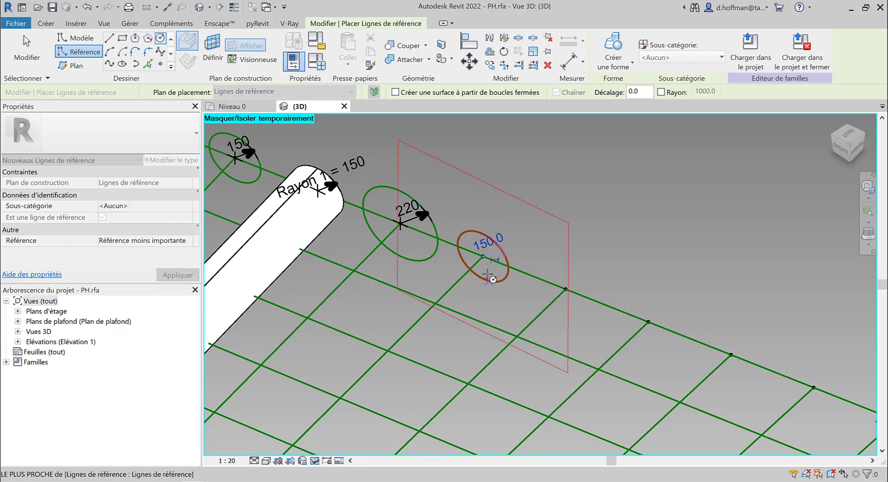
pyautogui.press('Return')
# Step: Draw a reference circle of radius about 180 on the perpendicular plane of the third division point beyond the tube
pyautogui.click(214, 53)
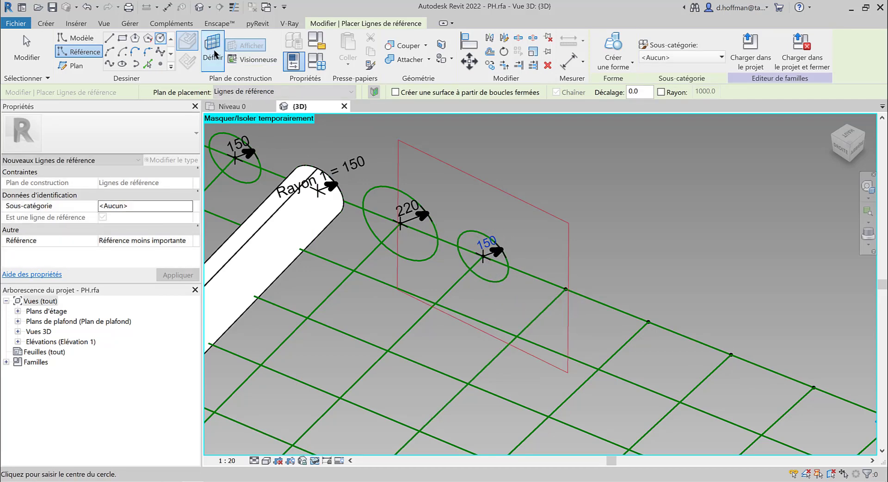
pyautogui.press('Tab')
pyautogui.press('Tab')
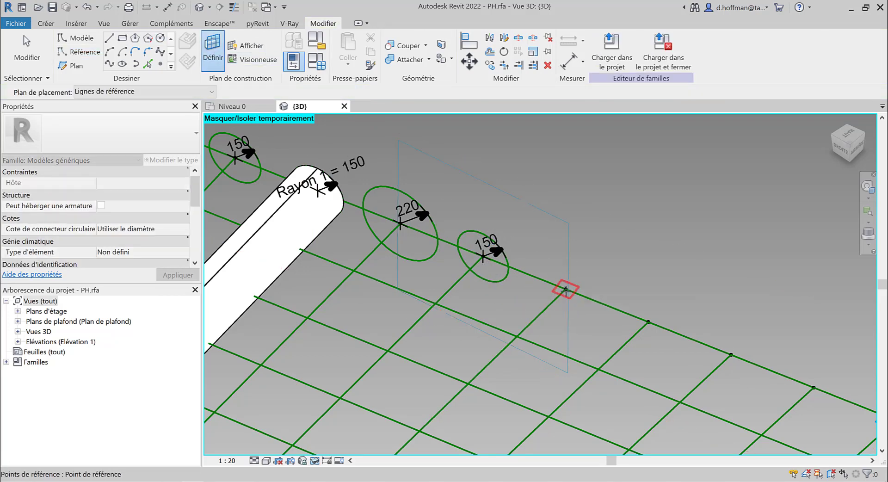
pyautogui.click(565, 290)
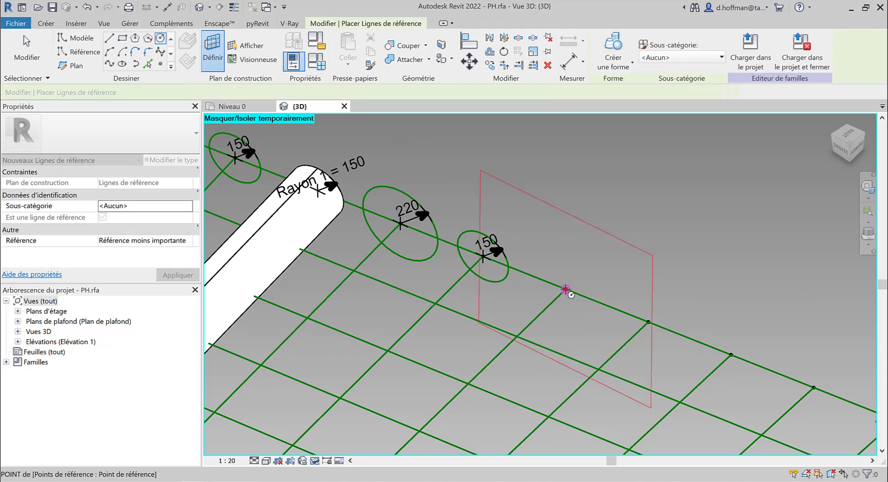
pyautogui.click(584, 272)
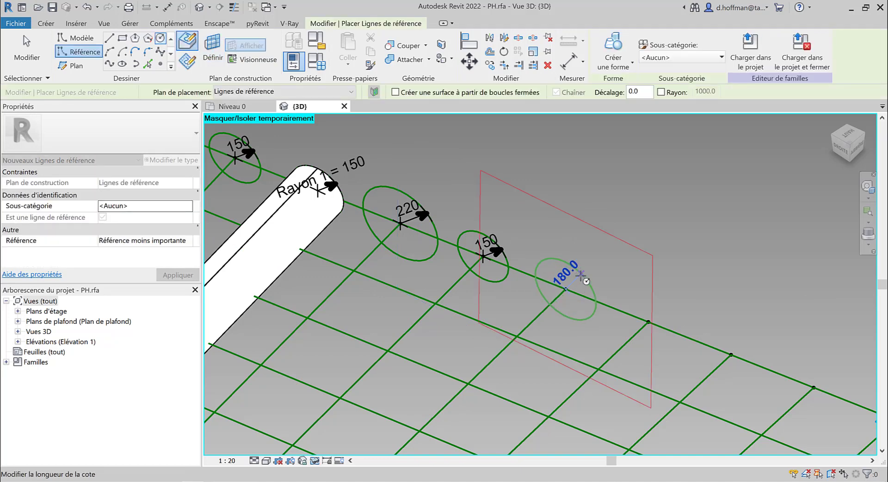
# Step: Draw a reference circle of radius about 240, with a permanent radius dimension, on the perpendicular plane of the fourth division point beyond the tube
pyautogui.click(214, 54)
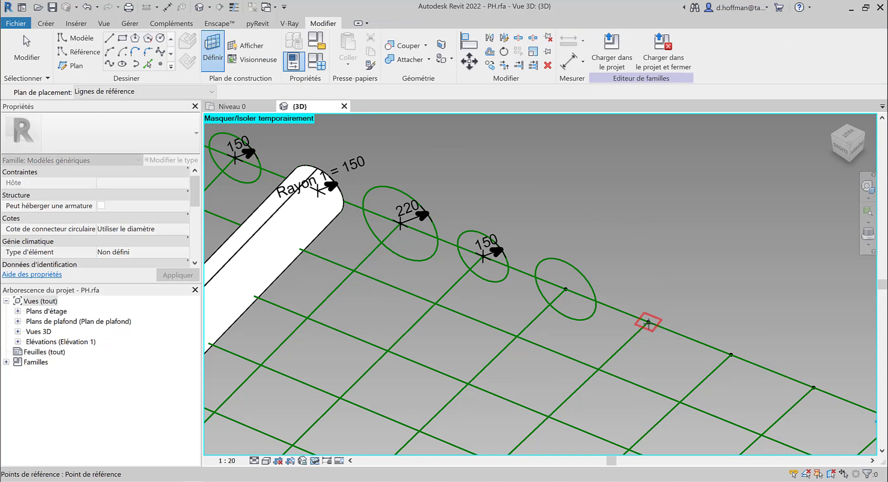
pyautogui.click(648, 323)
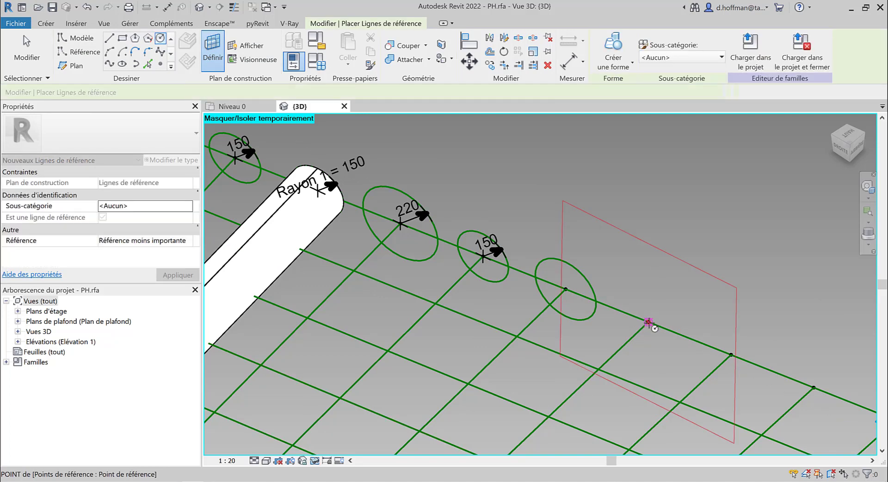
pyautogui.click(676, 308)
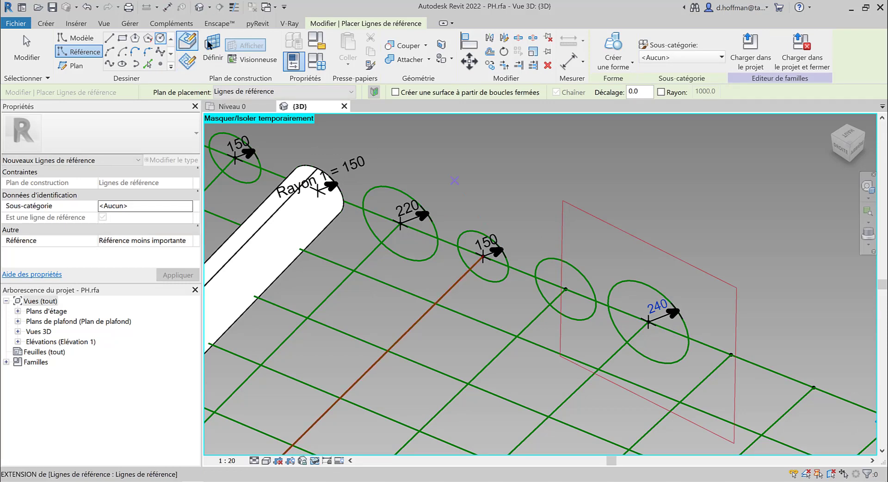
pyautogui.press('Escape')
pyautogui.press('Escape')
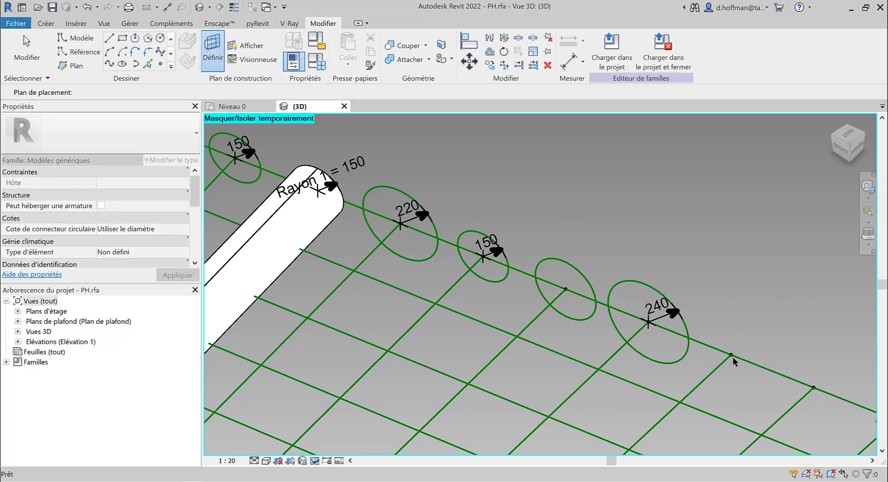
# Step: Draw a reference circle of radius 140 on the perpendicular plane of the fifth division point beyond the tube
pyautogui.press('Return')
pyautogui.click(731, 355)
pyautogui.write('140')
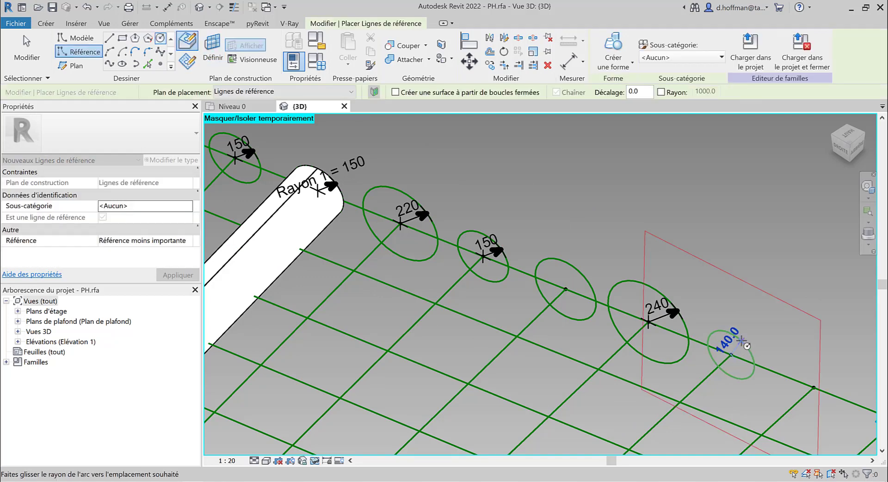
# Step: Complete the reference circle of radius 140 and draw one of radius 130 on the next point's plane, keeping their radius dimensions
pyautogui.press('Return')
pyautogui.press('Escape')
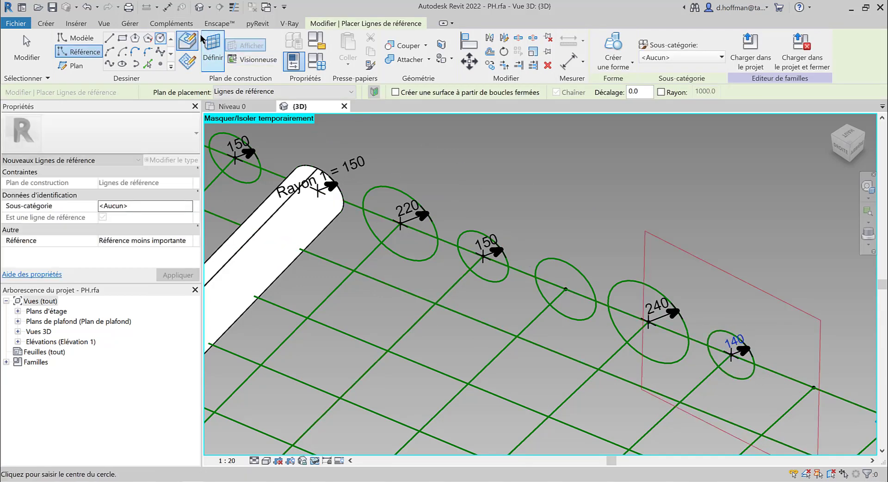
pyautogui.press('Escape')
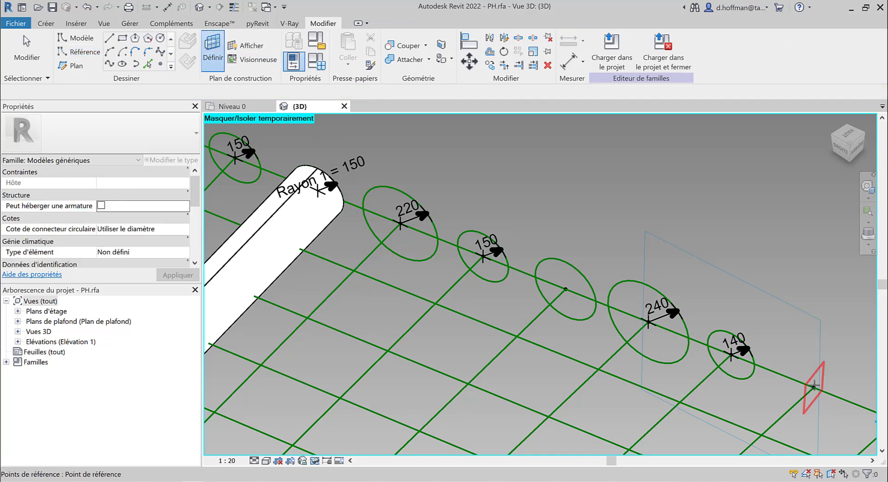
pyautogui.click(815, 387)
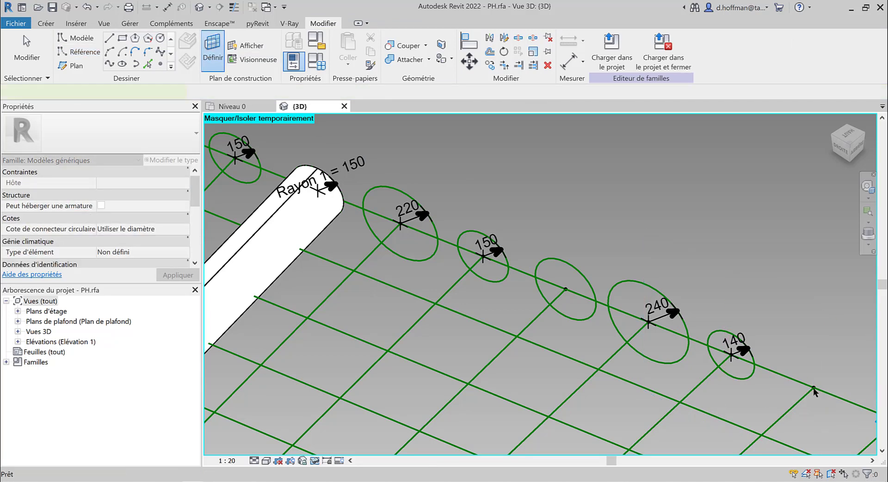
pyautogui.click(814, 388)
pyautogui.click(818, 368)
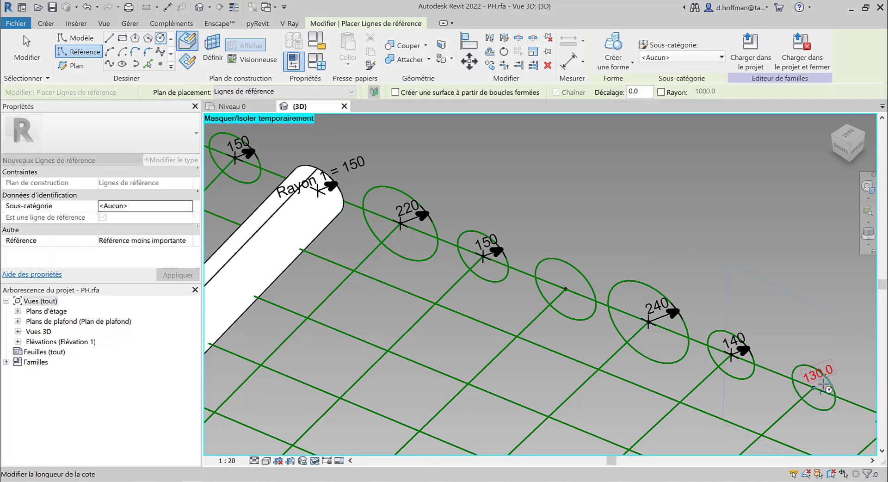
pyautogui.press('Escape')
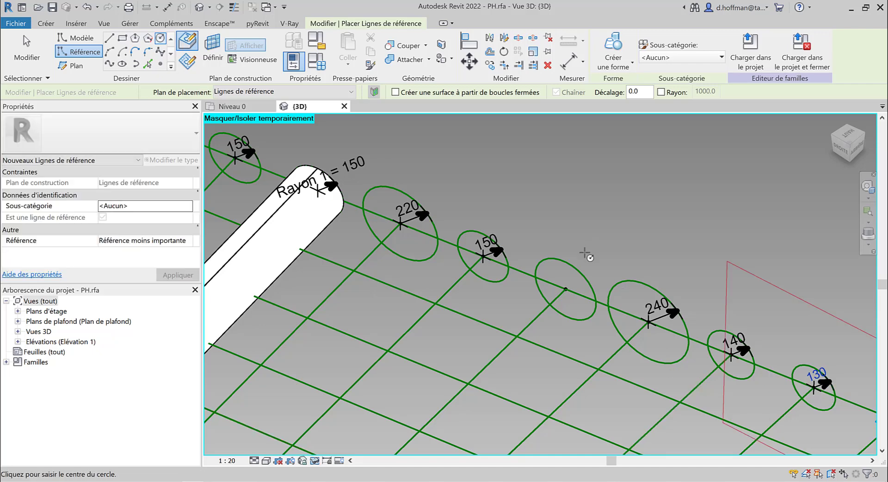
# Step: Make the temporary radius dimension permanent on the one reference circle along edge 1–2 that still lacks it
pyautogui.scroll(-3, 591, 245)
pyautogui.press('Escape')
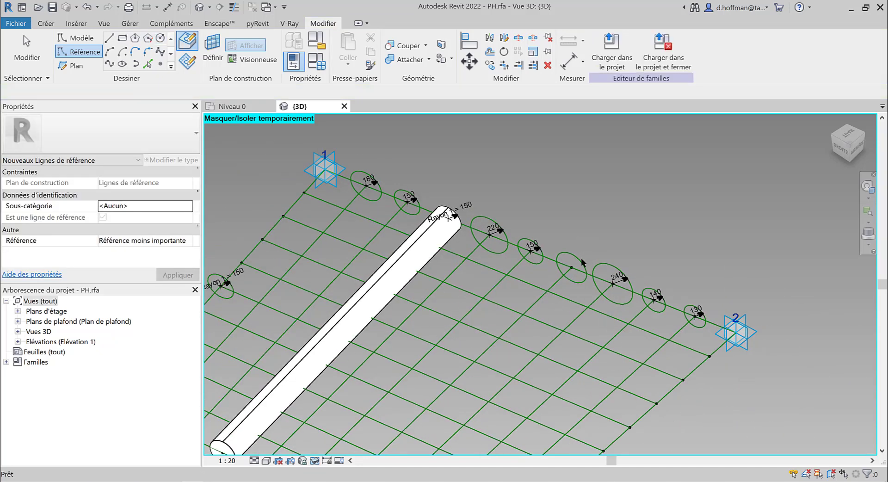
pyautogui.click(582, 278)
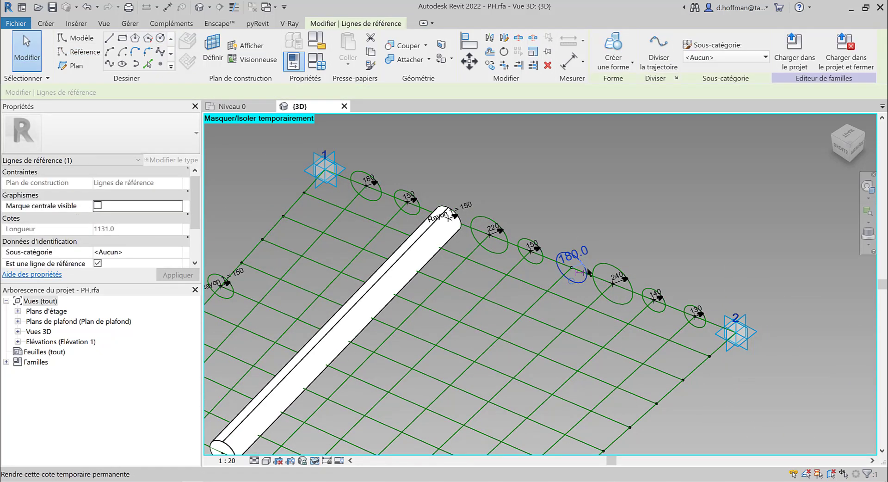
pyautogui.click(348, 146)
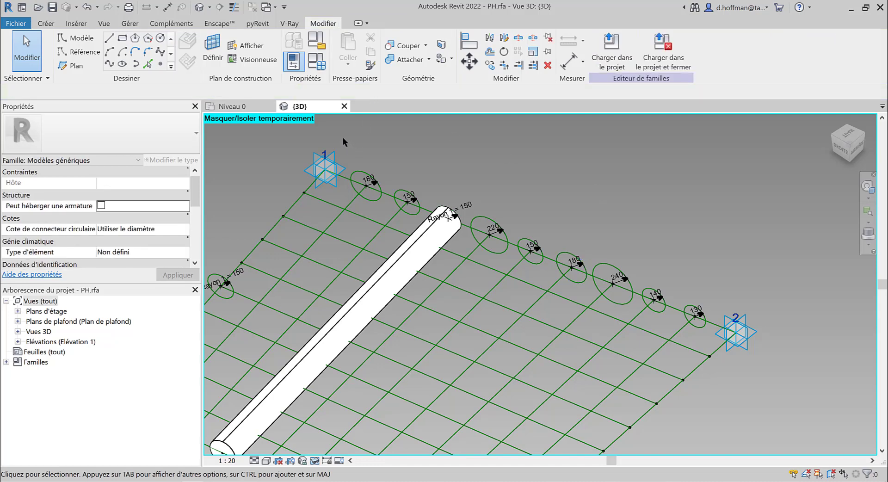
# Step: Select all circles along edge 1–2, exclude the Rayon 1 dimension, and filter the selection to keep only Cotes
pyautogui.moveTo(344, 138); pyautogui.dragTo(715, 376)
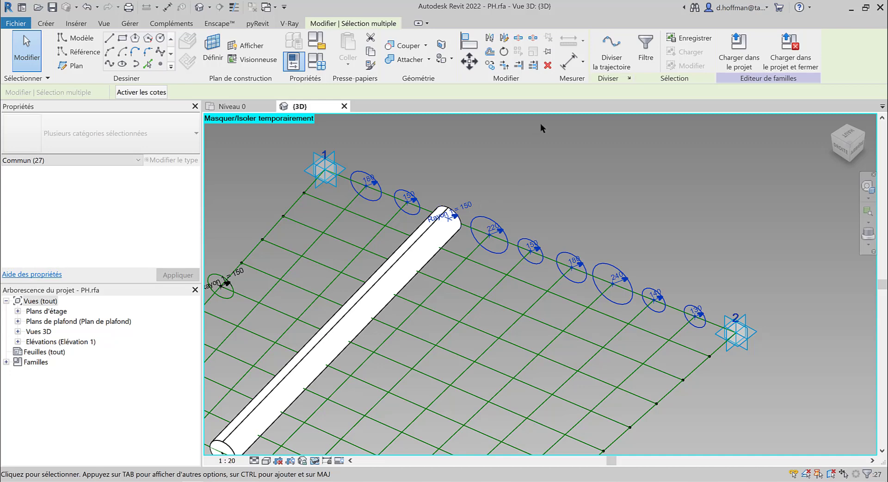
pyautogui.keyDown('shift'); pyautogui.click(458, 203); pyautogui.keyUp('shift')
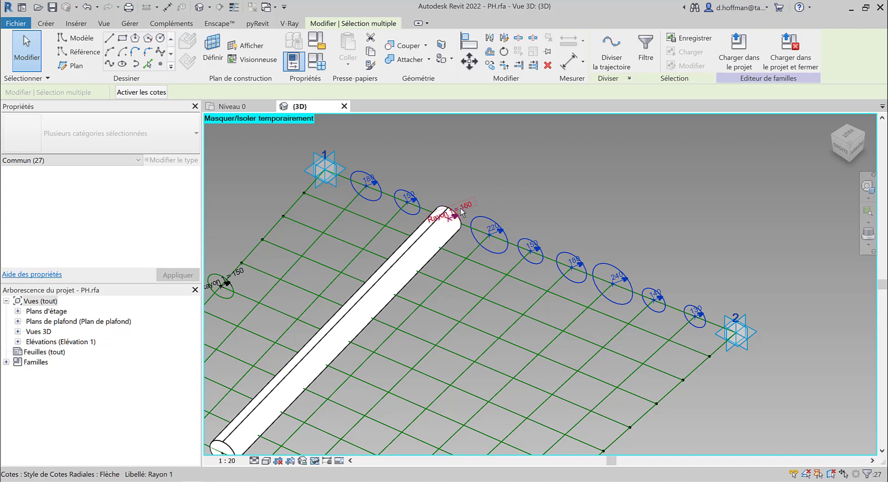
pyautogui.click(647, 50)
pyautogui.click(456, 236)
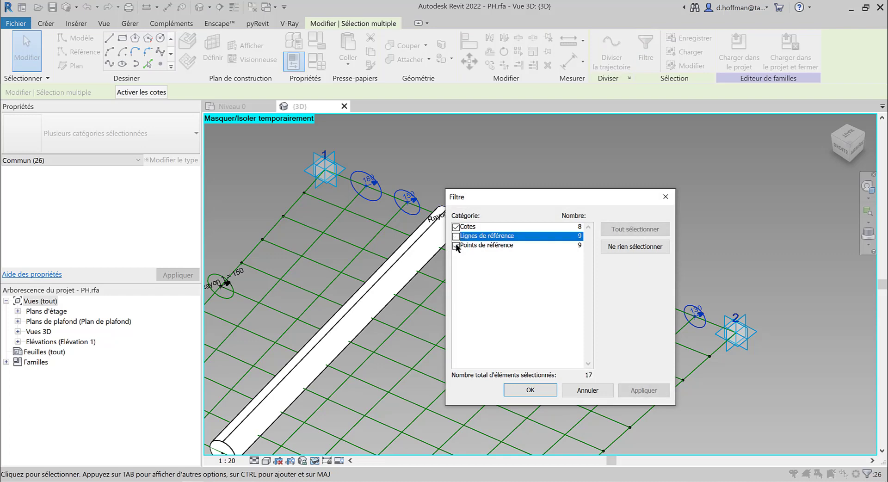
pyautogui.click(456, 246)
pyautogui.click(531, 390)
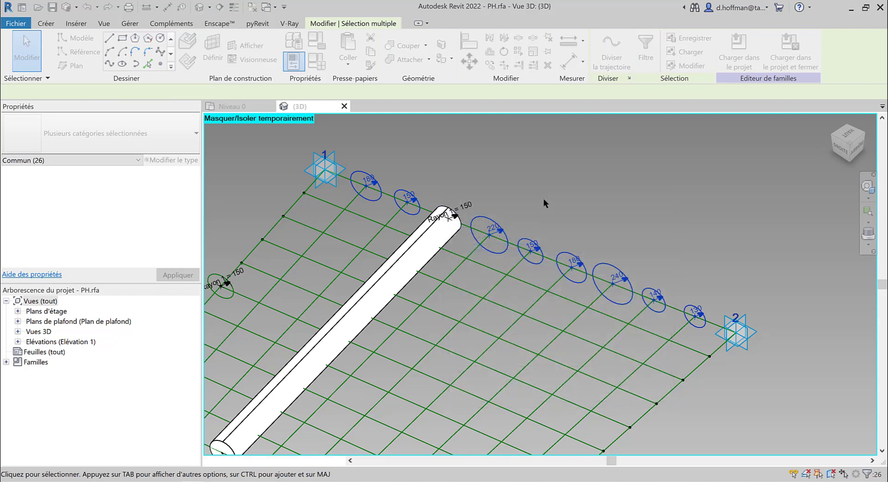
# Step: Add the Rayon 1 dimension on the existing tube to the selection and label all selected dimensions with a new type parameter Rayon 2
pyautogui.click(645, 50)
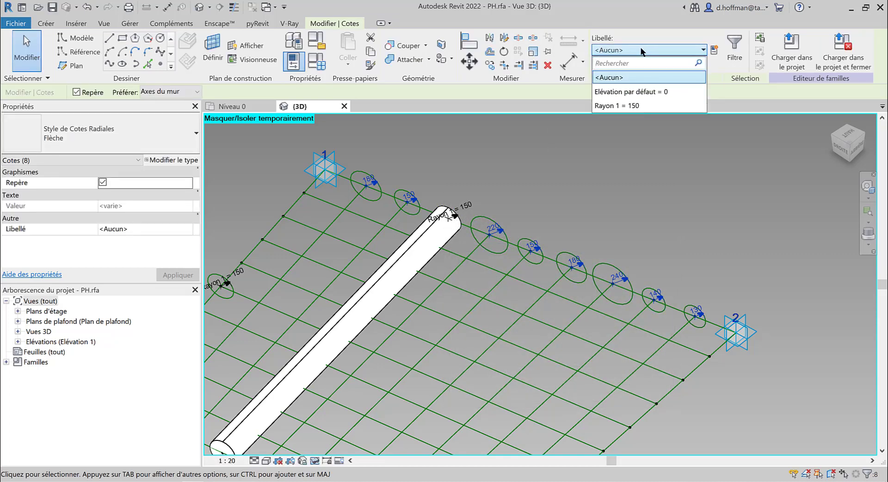
pyautogui.click(511, 96)
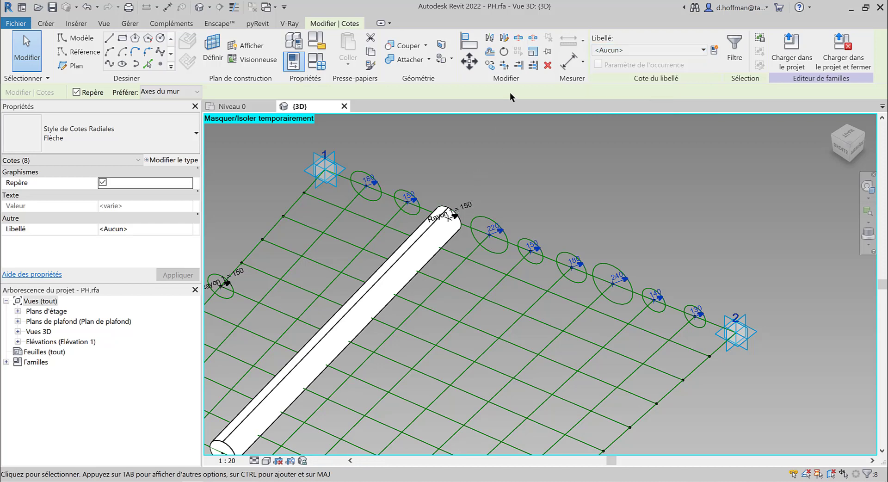
pyautogui.keyDown('ctrl'); pyautogui.click(463, 207); pyautogui.keyUp('ctrl')
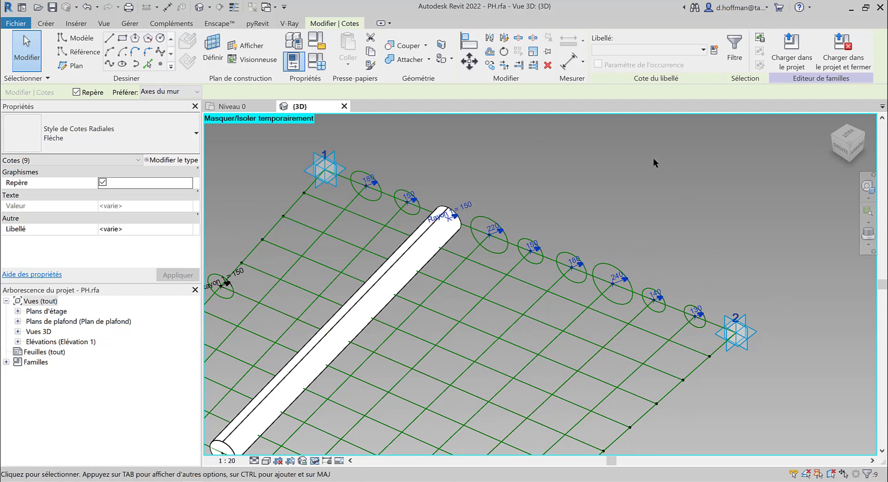
pyautogui.click(714, 53)
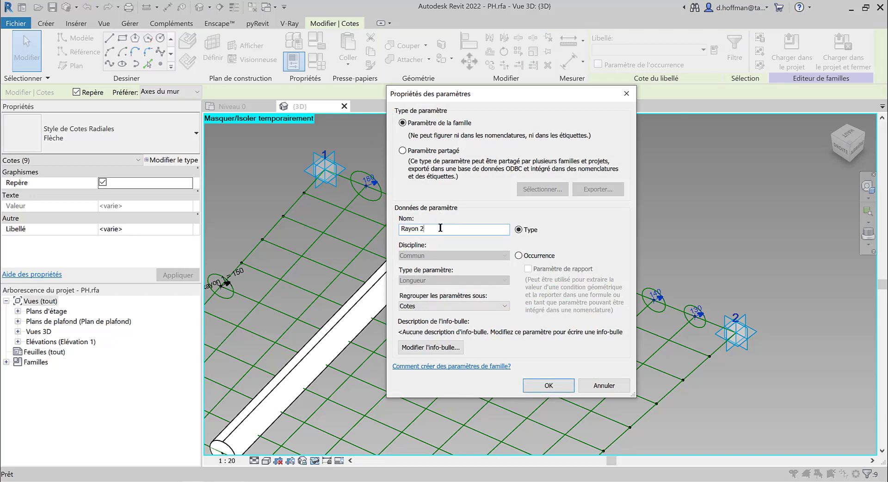
pyautogui.click(549, 386)
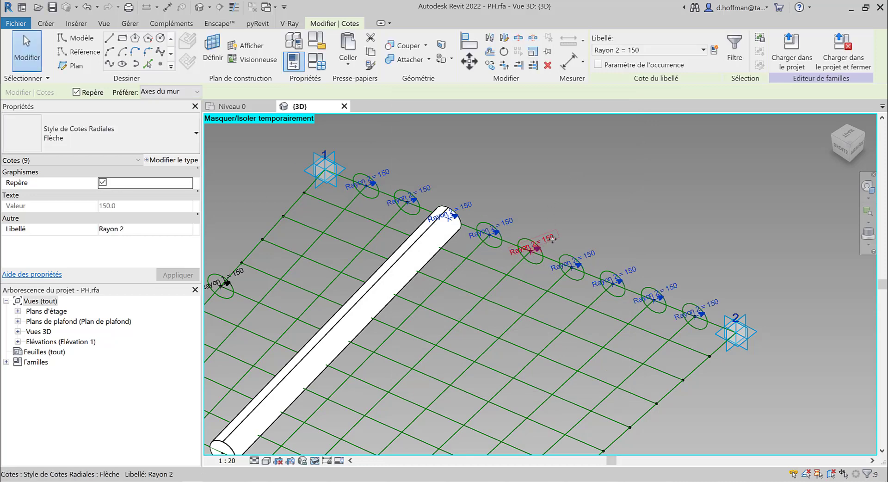
pyautogui.press('Escape')
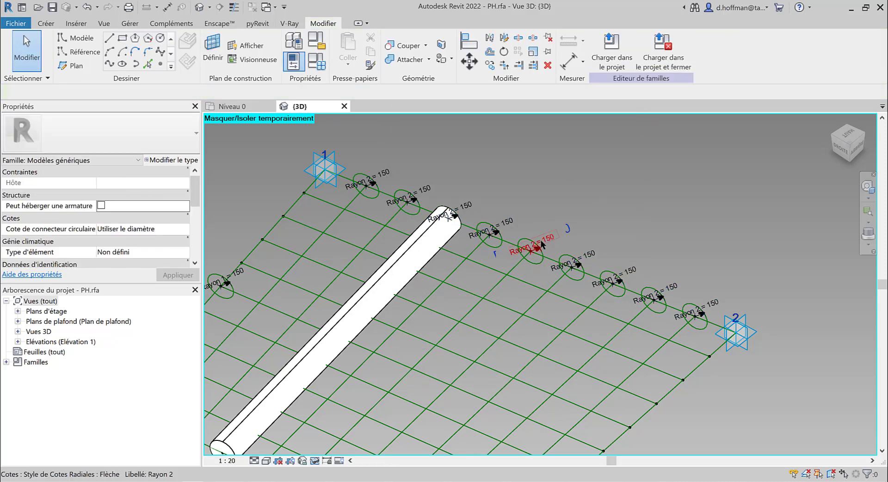
# Step: Test the Rayon 2 parameter by setting it to 50 and returning it to 150
pyautogui.click(551, 244)
pyautogui.click(562, 233)
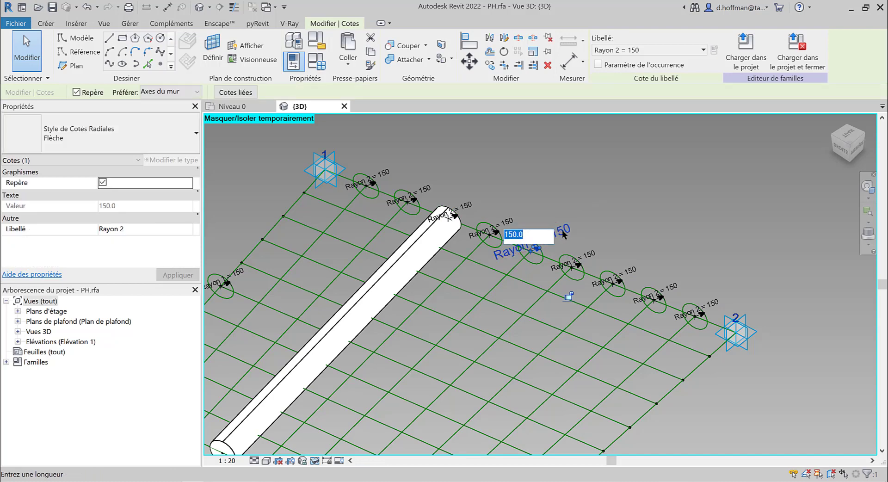
pyautogui.press('Return')
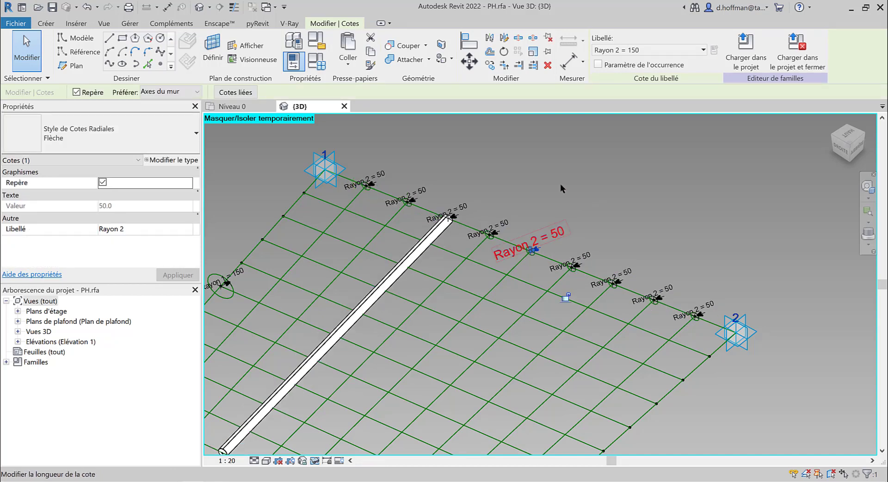
pyautogui.scroll(-3, 577, 165)
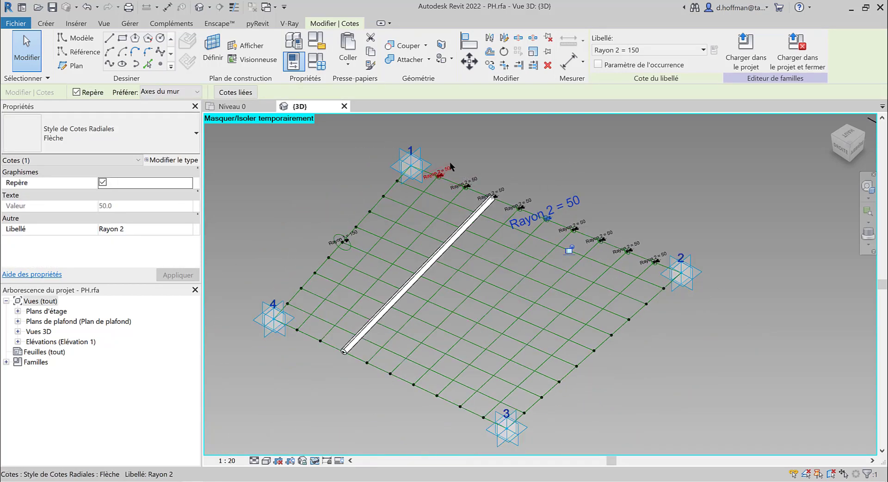
pyautogui.click(577, 203)
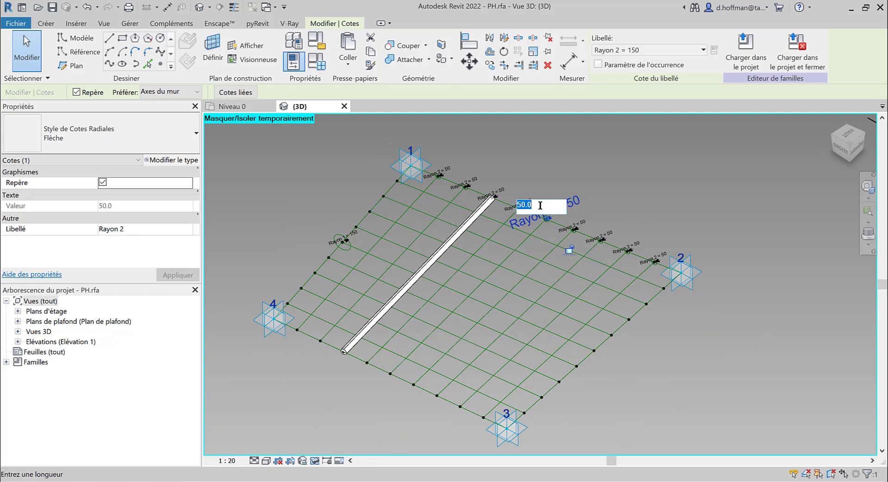
pyautogui.write('150')
pyautogui.press('Return')
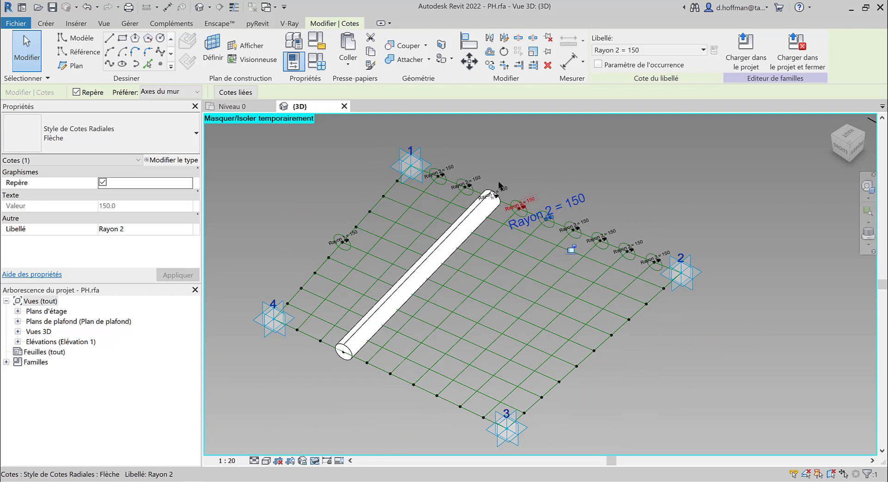
# Step: Create tube forms from the two circles nearest point 1 and the grid reference lines running through them
pyautogui.scroll(2, 494, 162)
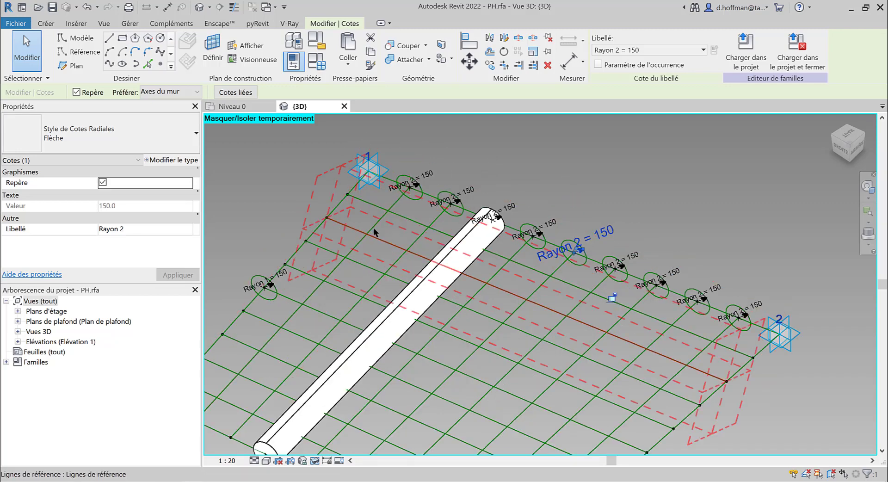
pyautogui.click(422, 196)
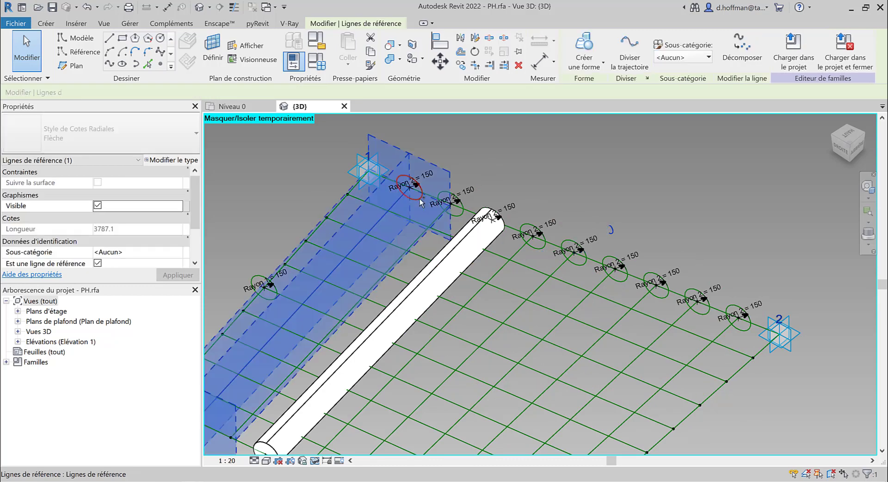
pyautogui.click(591, 43)
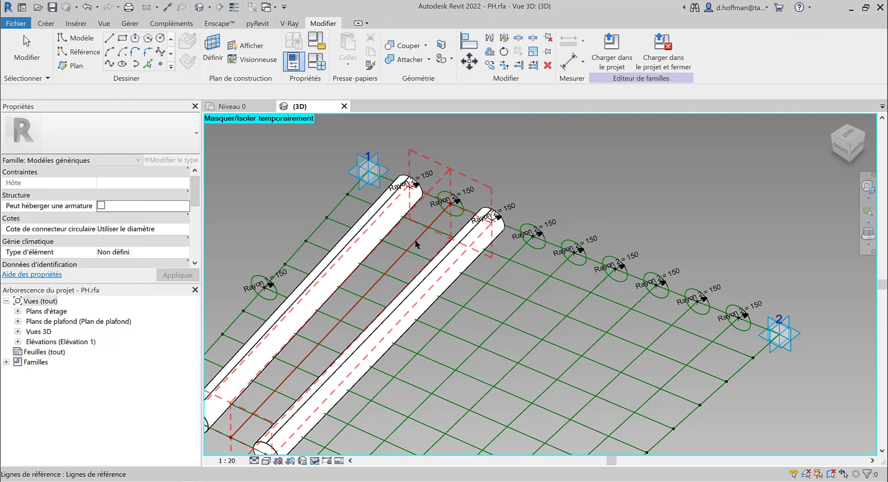
pyautogui.click(461, 216)
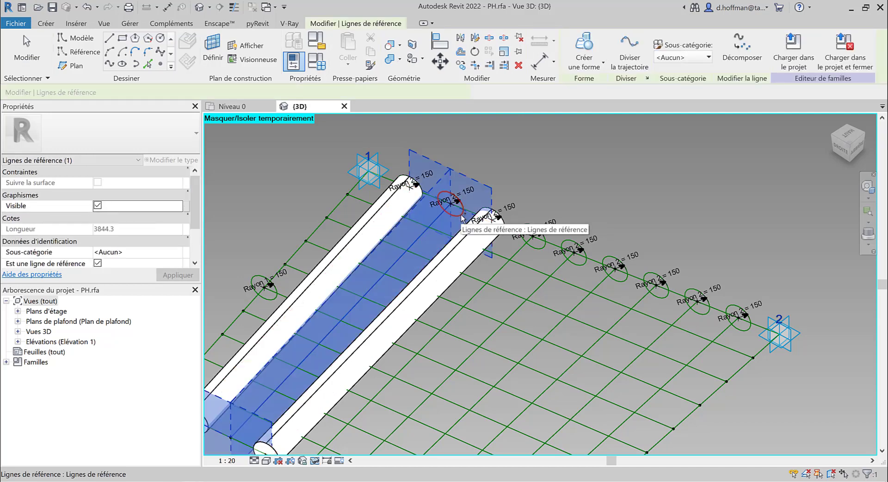
pyautogui.click(584, 46)
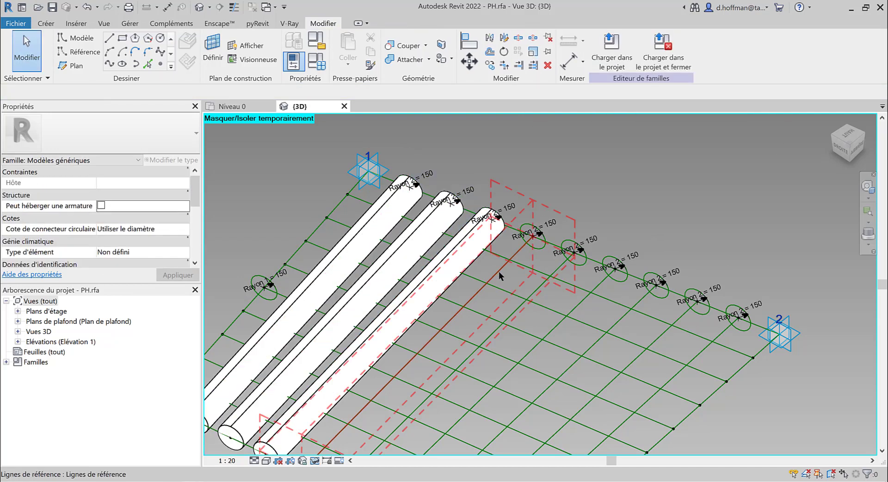
# Step: Create tube forms from the fourth, fifth and sixth circles from point 1 along their grid reference lines
pyautogui.click(542, 251)
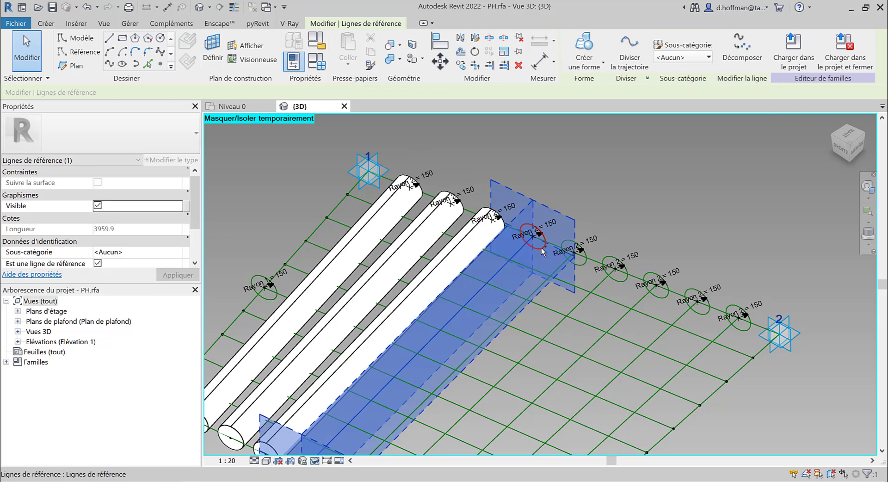
pyautogui.click(585, 46)
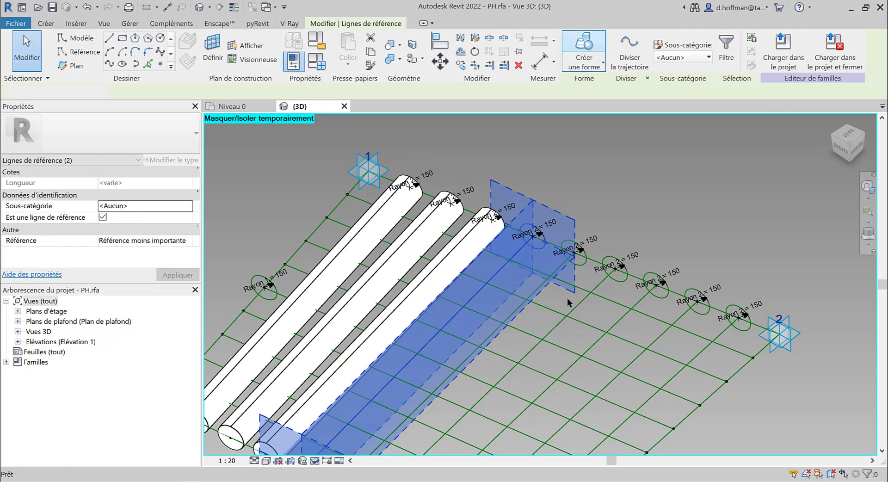
pyautogui.click(584, 267)
pyautogui.click(584, 46)
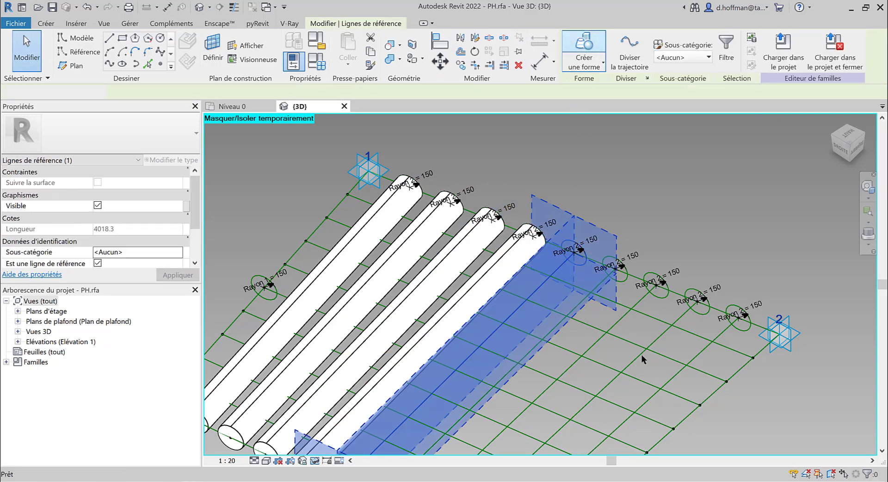
pyautogui.click(626, 281)
pyautogui.click(591, 42)
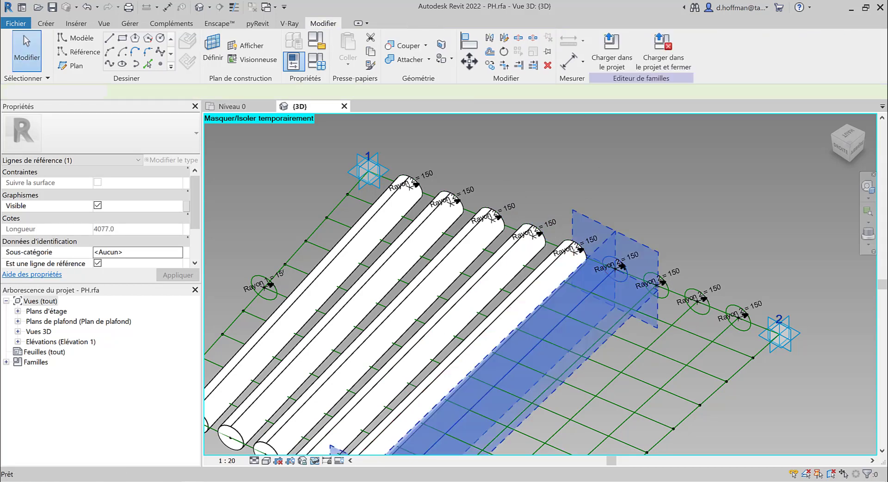
# Step: Create tube forms from the seventh, eighth and ninth circles from point 1 along their grid reference lines
pyautogui.click(660, 306)
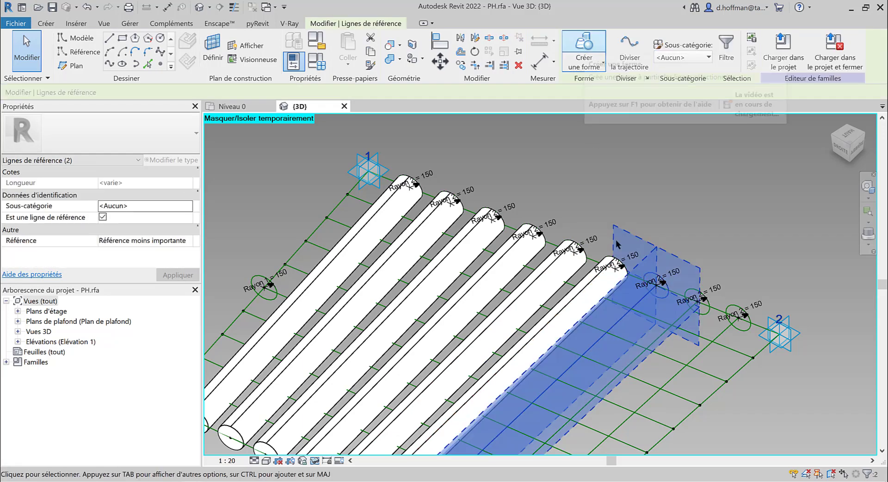
pyautogui.click(703, 316)
pyautogui.click(584, 39)
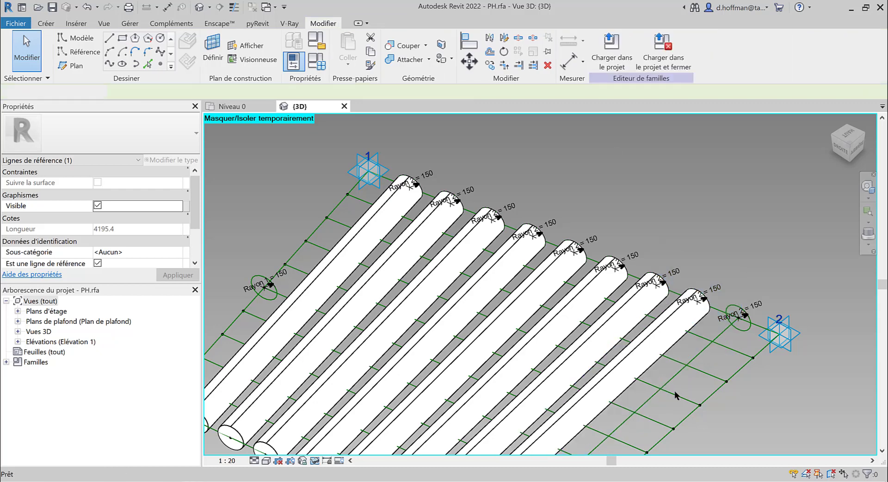
pyautogui.click(731, 342)
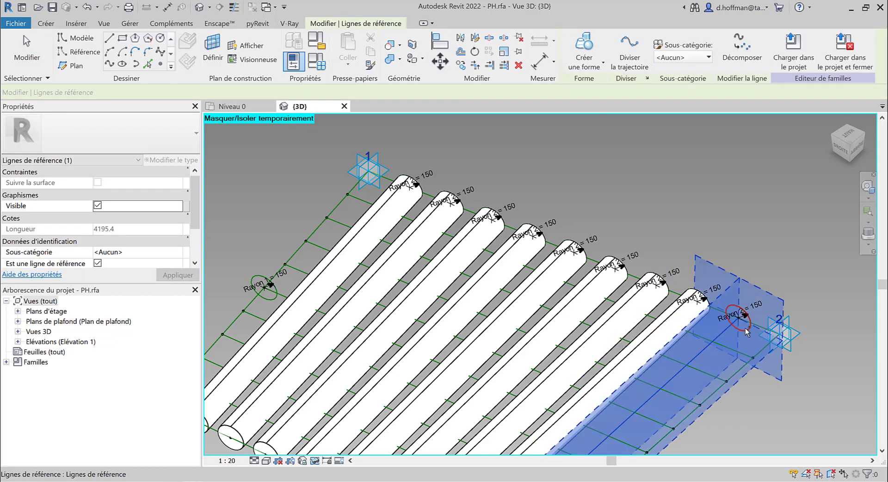
pyautogui.click(585, 45)
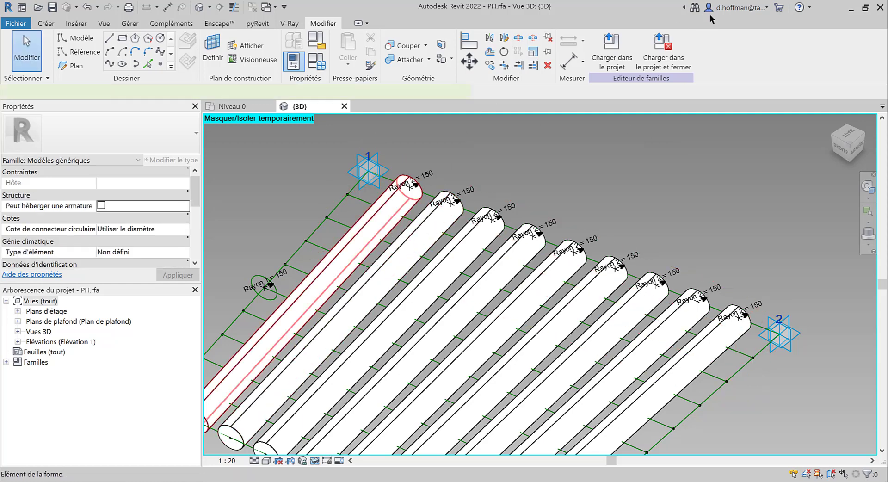
# Step: Lock the profiles of the second and third tubes from point 1
pyautogui.click(437, 241)
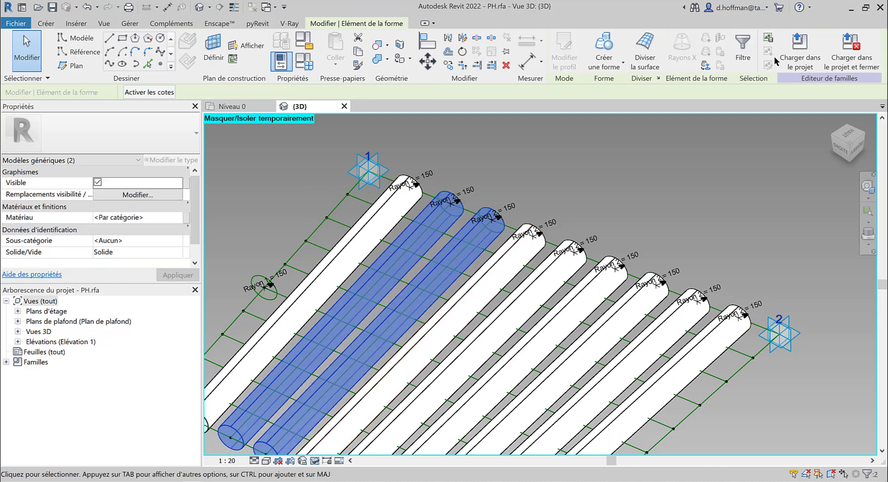
pyautogui.click(534, 162)
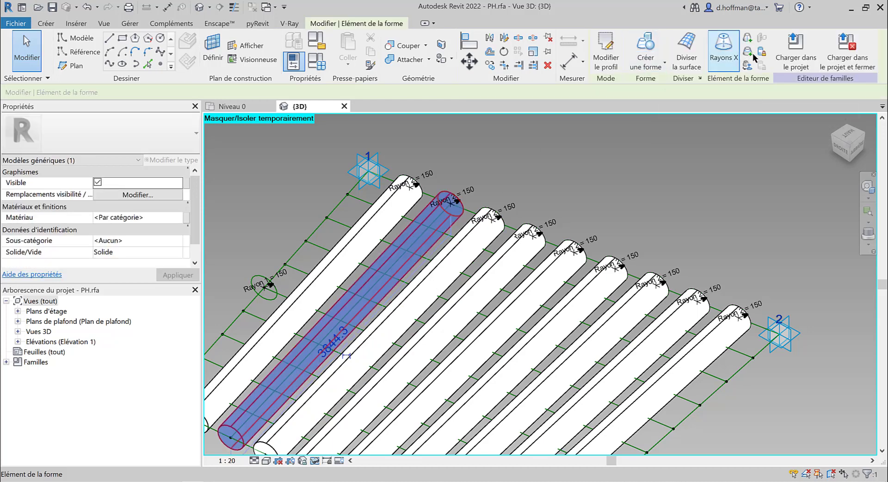
pyautogui.click(478, 255)
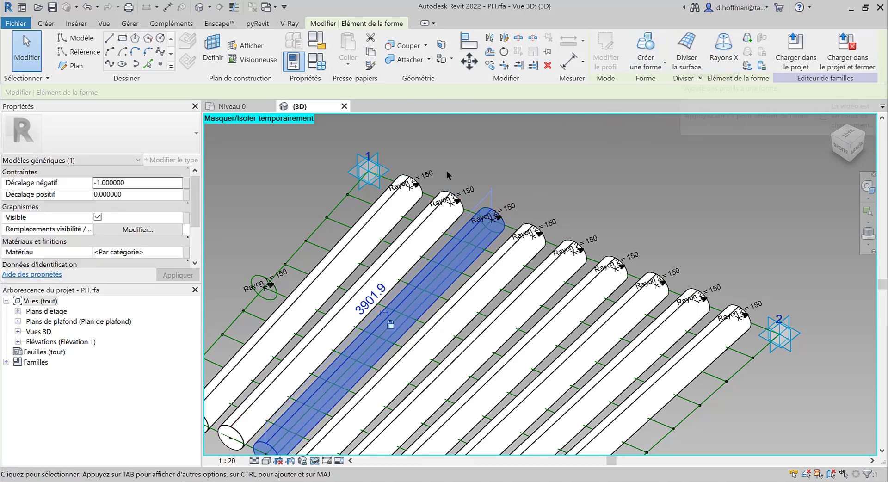
pyautogui.click(586, 126)
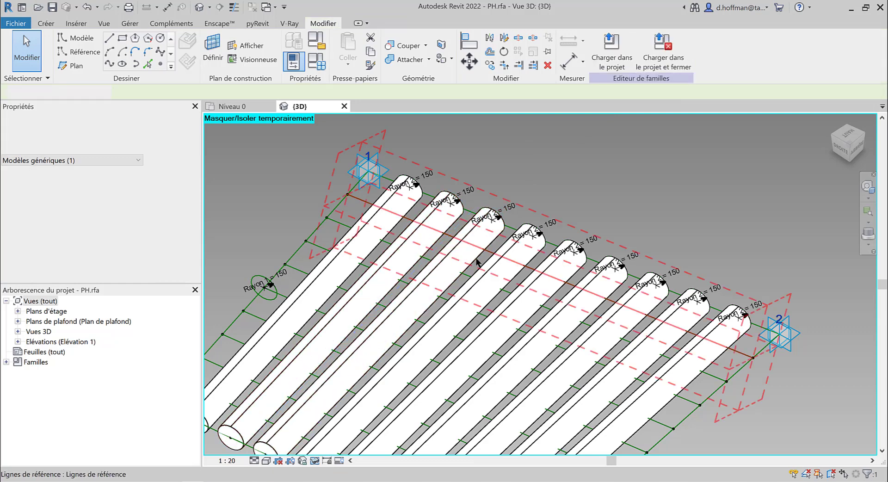
pyautogui.hotkey('ctrl', 'Left')
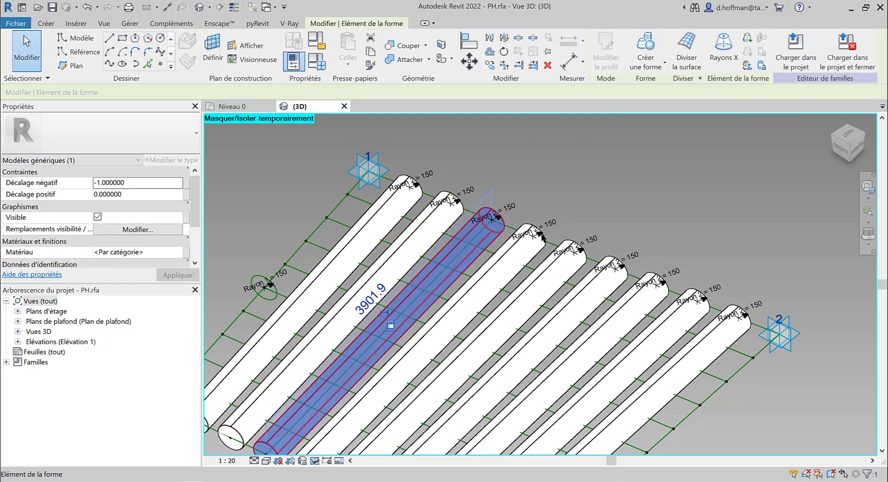
# Step: Lock the profiles of the fourth to ninth tubes from point 1, one tube at a time
pyautogui.click(534, 261)
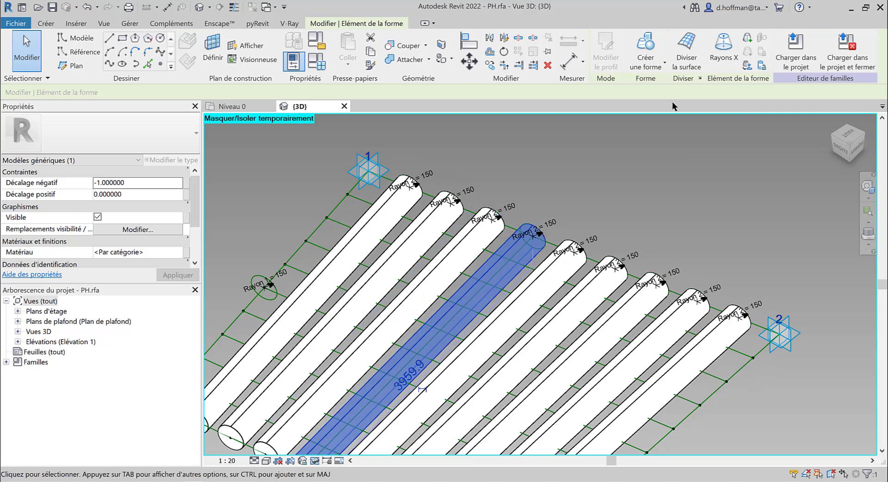
pyautogui.click(762, 54)
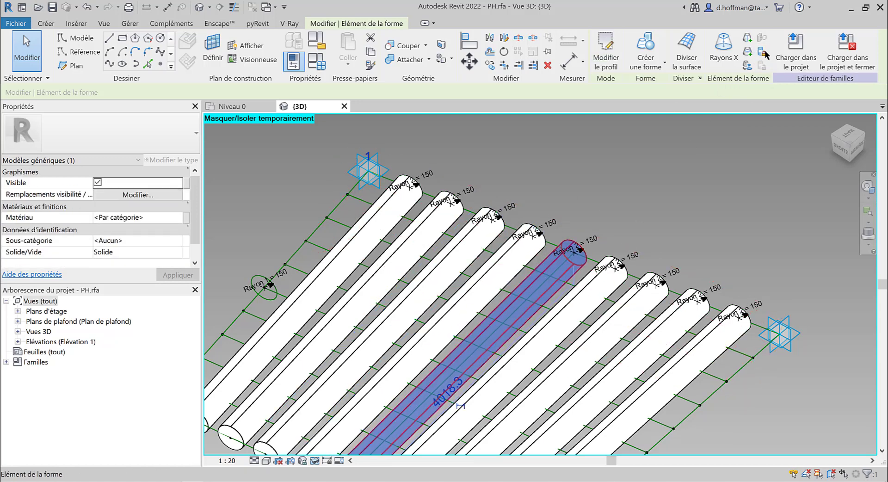
pyautogui.click(763, 54)
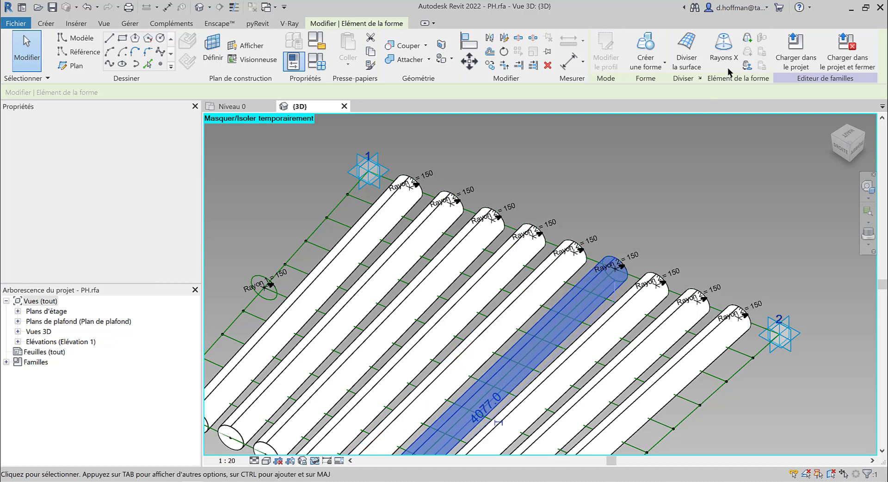
pyautogui.click(763, 54)
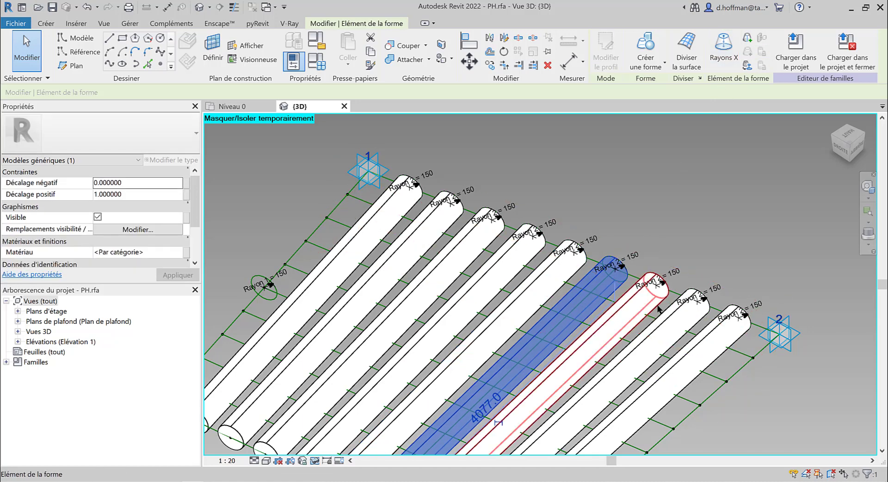
pyautogui.click(762, 53)
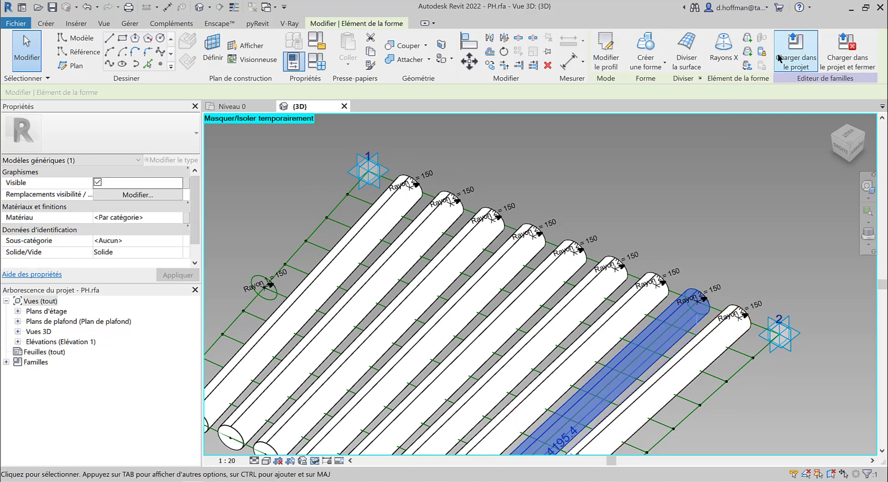
pyautogui.click(739, 345)
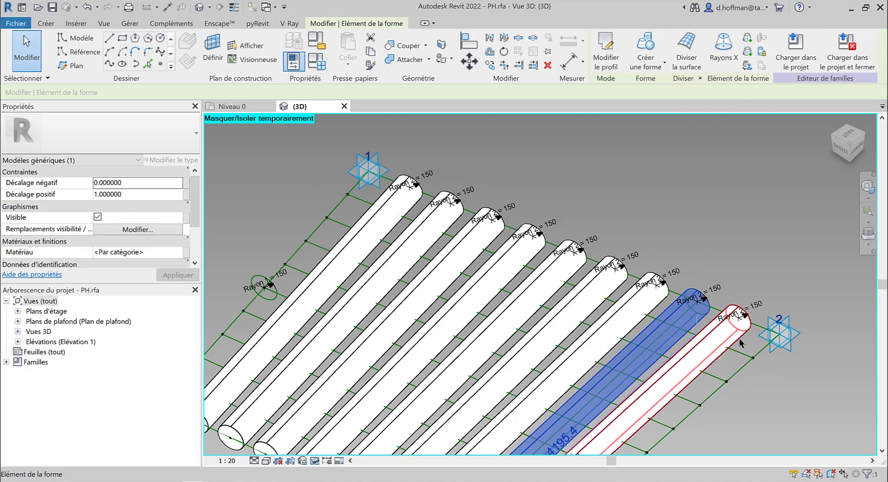
pyautogui.click(763, 52)
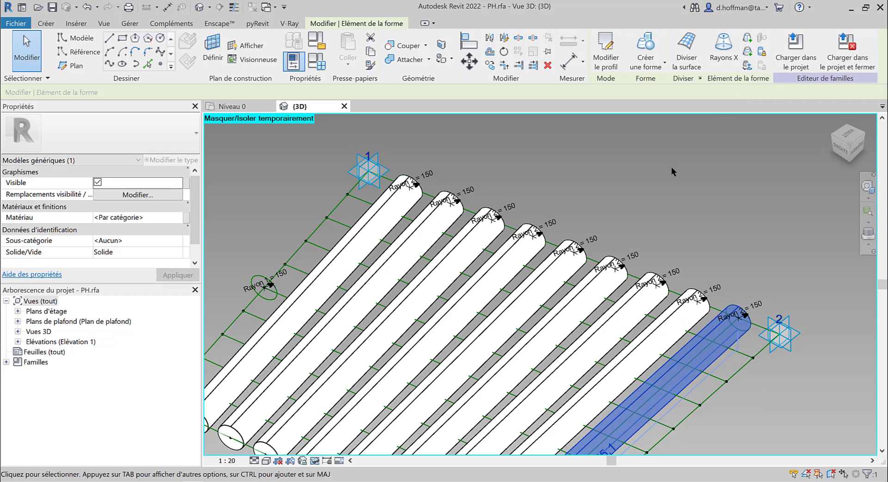
# Step: Set the Rayon 2 parameter to 50 through the radius dimension on the tube nearest point 1
pyautogui.scroll(-3, 671, 167)
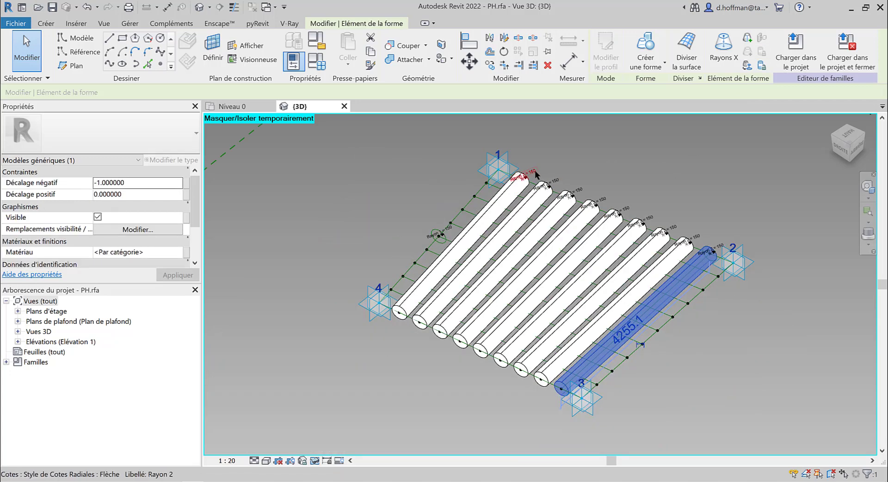
pyautogui.click(540, 171)
pyautogui.click(552, 165)
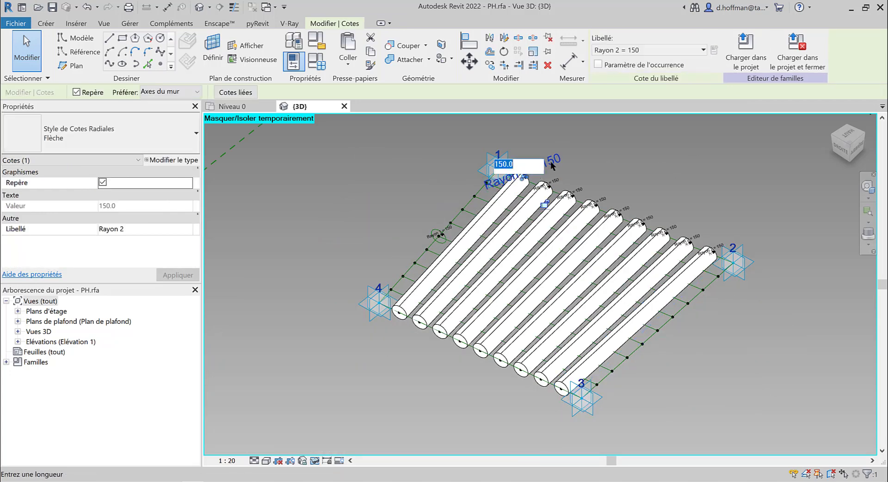
pyautogui.write('50')
pyautogui.press('Return')
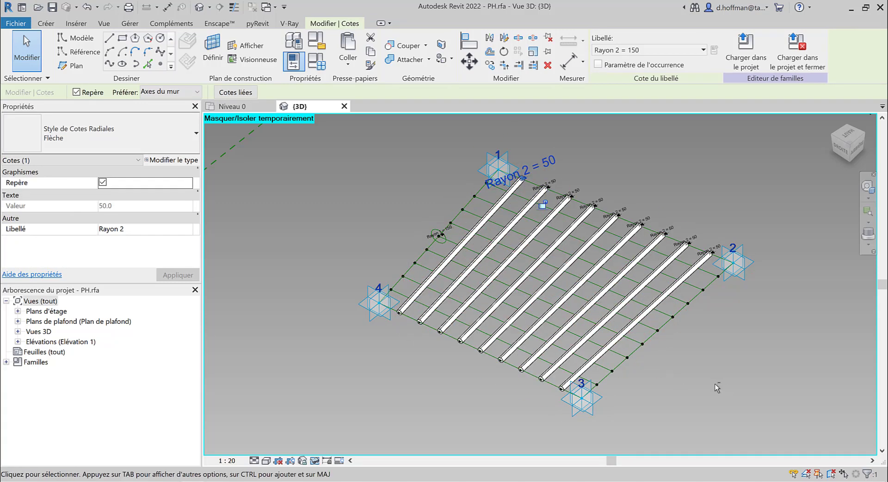
# Step: Draw a reference circle with a radius of about 200 at the first division from point 3 on the edge towards point 2, perpendicular to the edge
pyautogui.scroll(2, 577, 386)
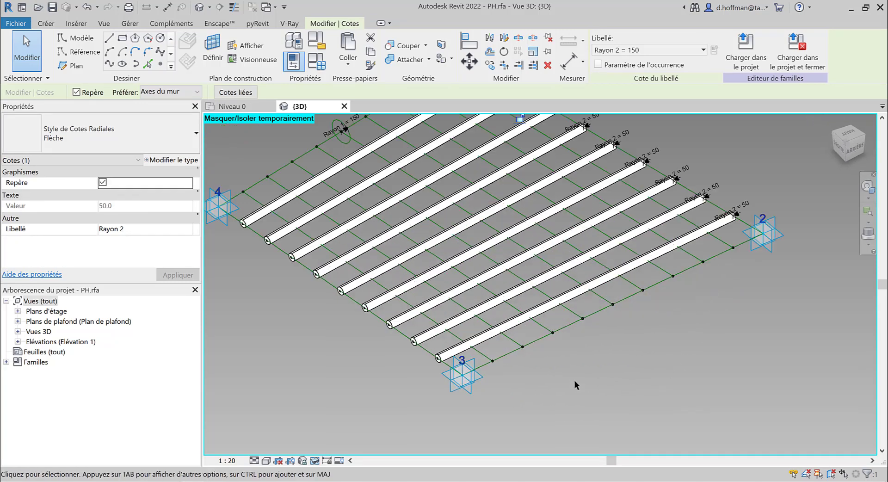
pyautogui.scroll(2, 570, 378)
pyautogui.keyDown('shift'); pyautogui.moveTo(696, 300); pyautogui.dragTo(684, 319, button='middle'); pyautogui.keyUp('shift')
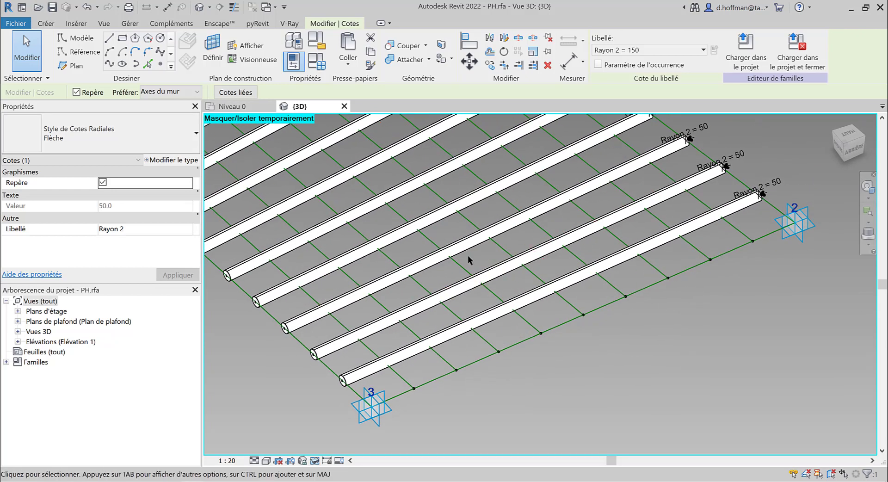
pyautogui.click(85, 52)
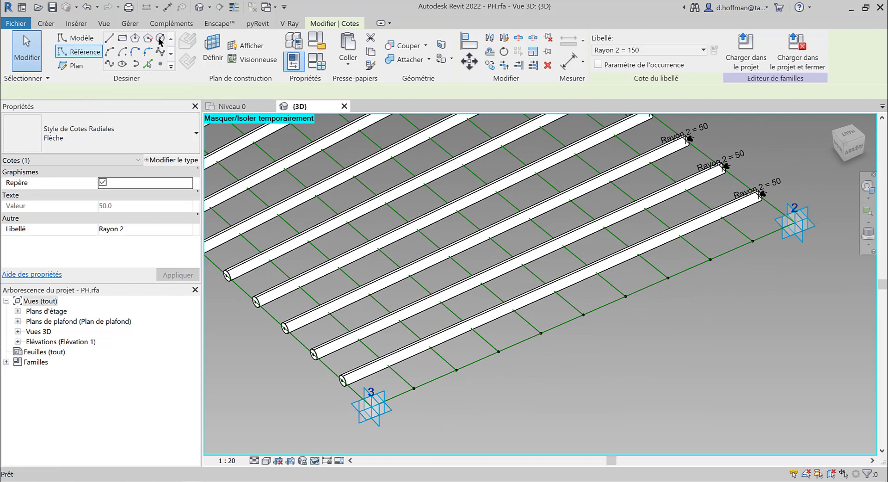
pyautogui.click(212, 46)
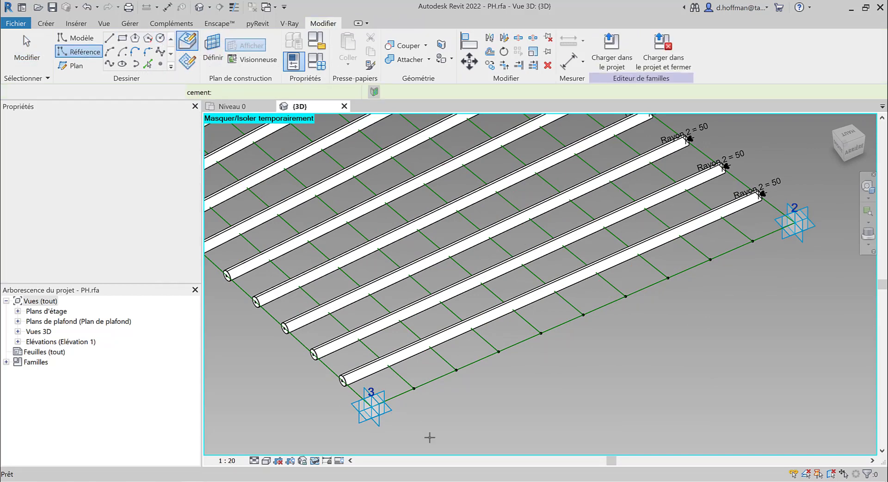
pyautogui.click(414, 388)
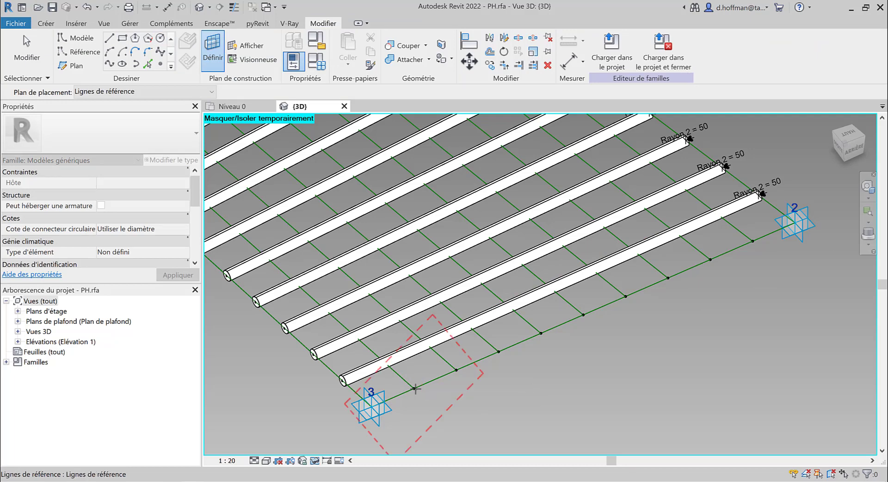
pyautogui.press('r')
pyautogui.press('p')
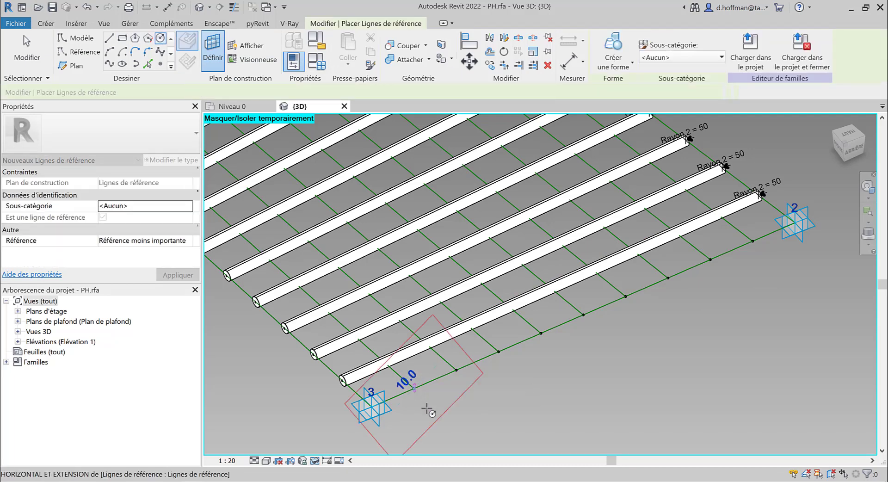
pyautogui.click(422, 402)
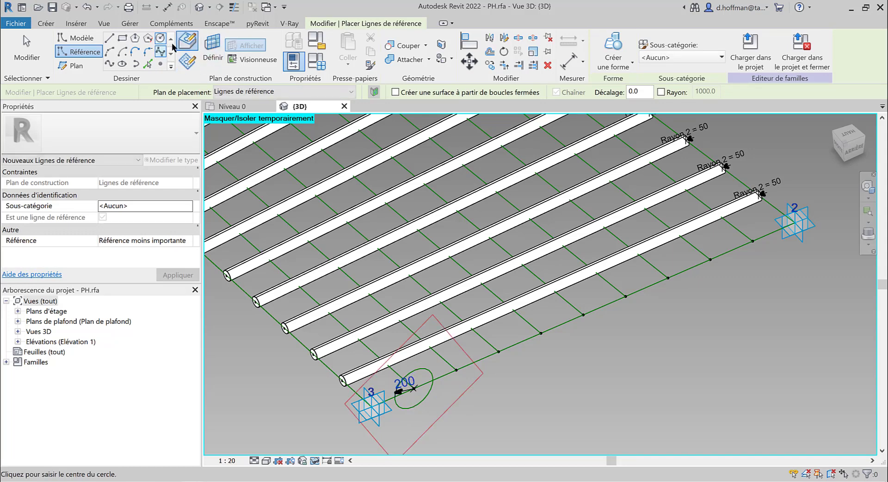
pyautogui.press('Escape')
pyautogui.press('Escape')
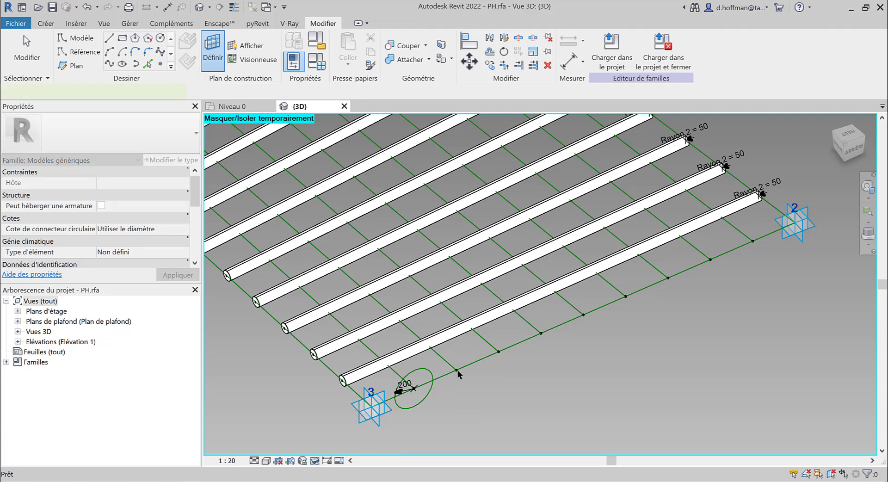
# Step: Draw a reference circle with a radius of about 230 on the plane of the second division from point 3 on the 3–2 edge
pyautogui.click(457, 370)
pyautogui.click(470, 378)
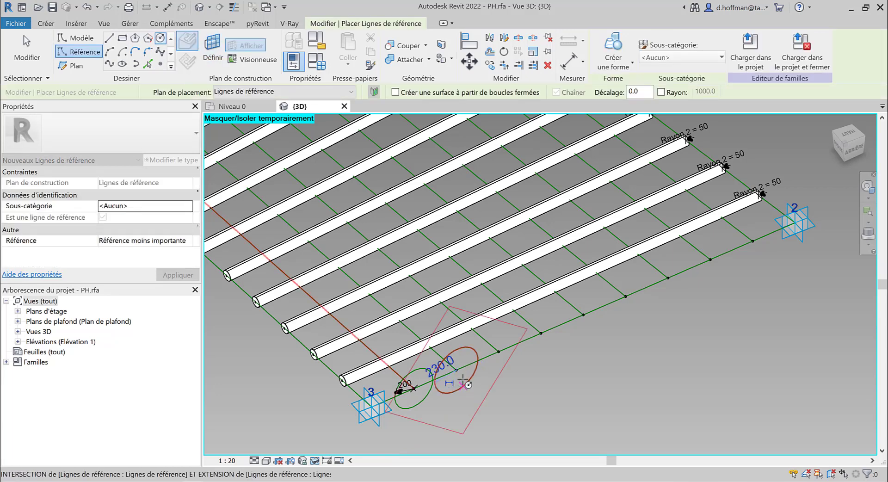
pyautogui.click(464, 383)
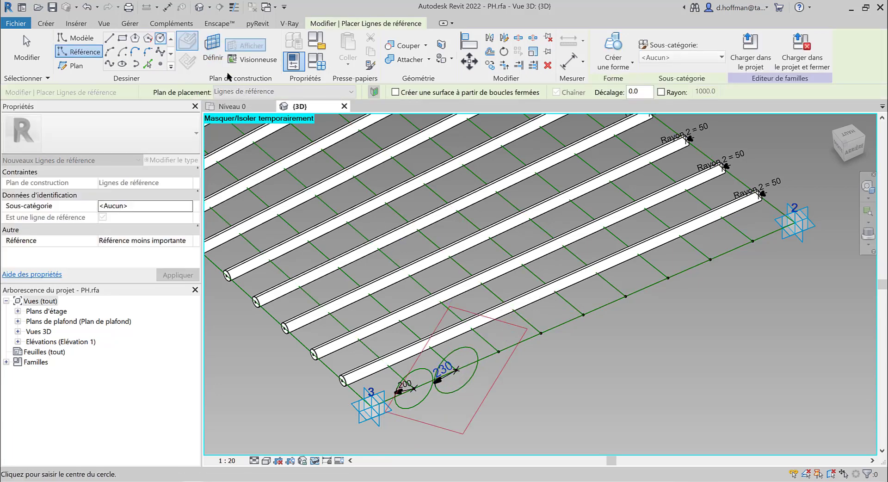
# Step: Draw a reference circle with a radius of about 180 on the work plane of the third division point from point 3
pyautogui.click(213, 51)
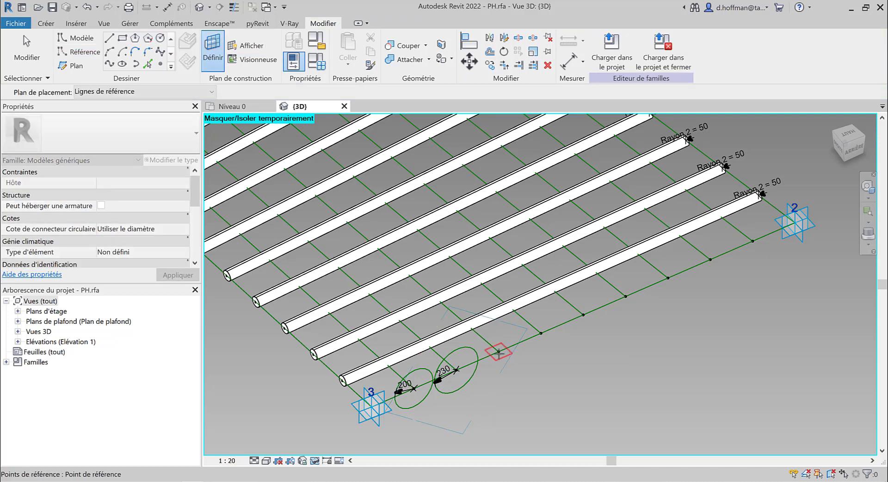
pyautogui.click(499, 352)
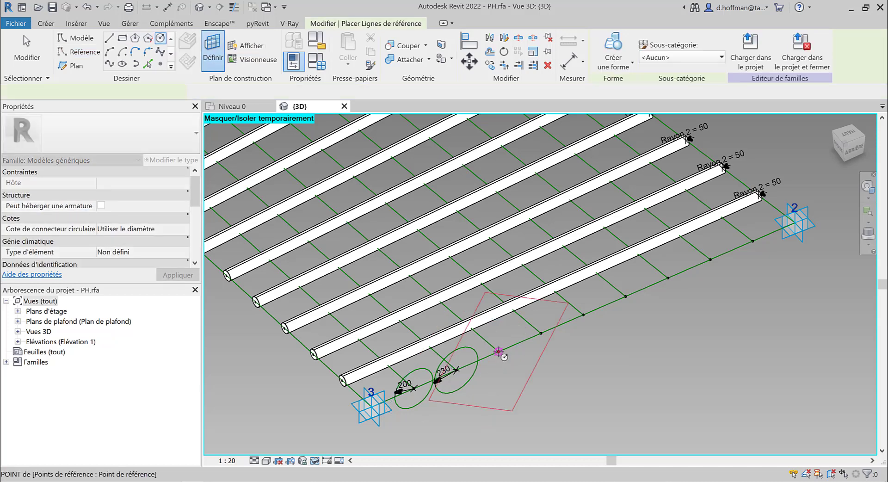
pyautogui.click(500, 353)
pyautogui.click(506, 363)
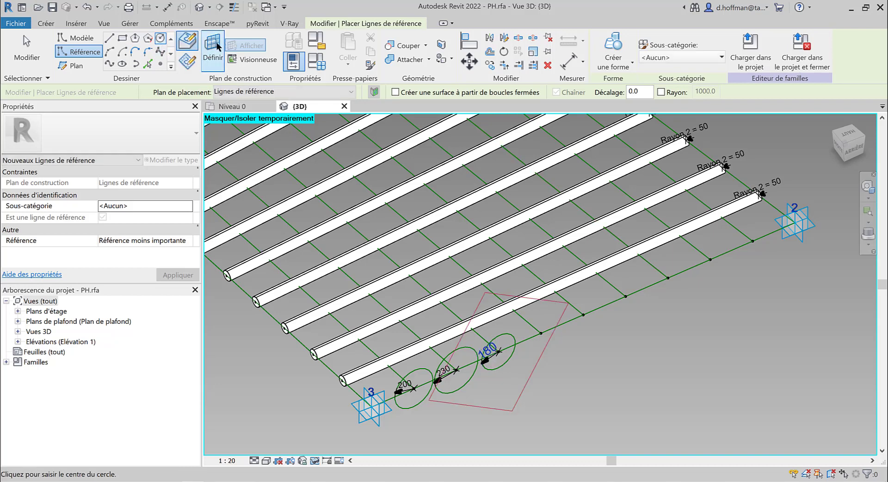
pyautogui.press('Escape')
pyautogui.press('Escape')
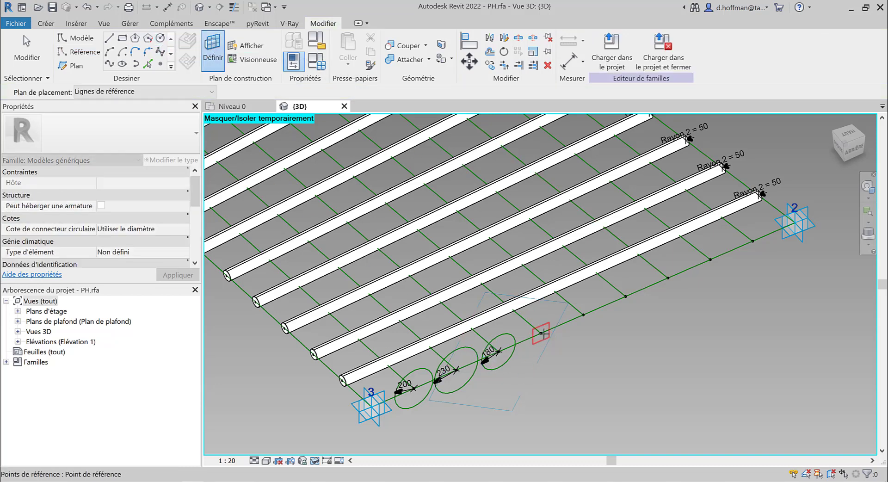
# Step: Draw a reference circle with a radius of about 215 on the work plane of the fourth division point from point 3
pyautogui.click(543, 334)
pyautogui.press('r')
pyautogui.press('p')
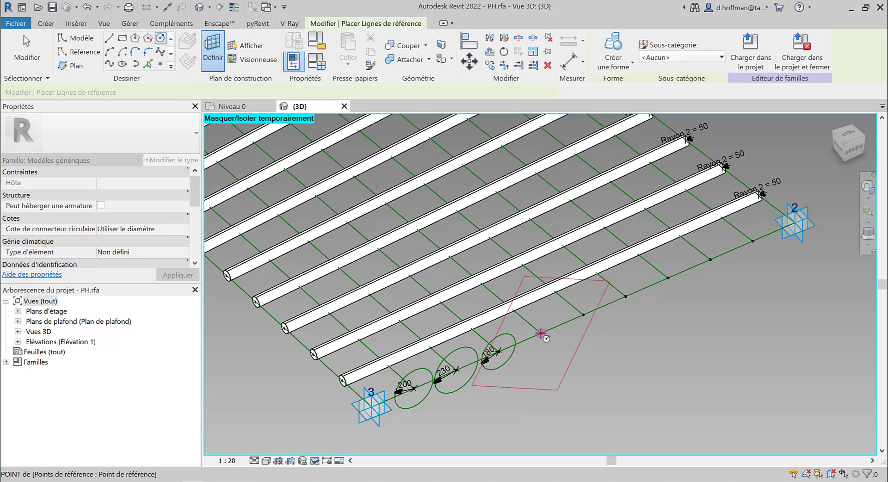
pyautogui.click(541, 334)
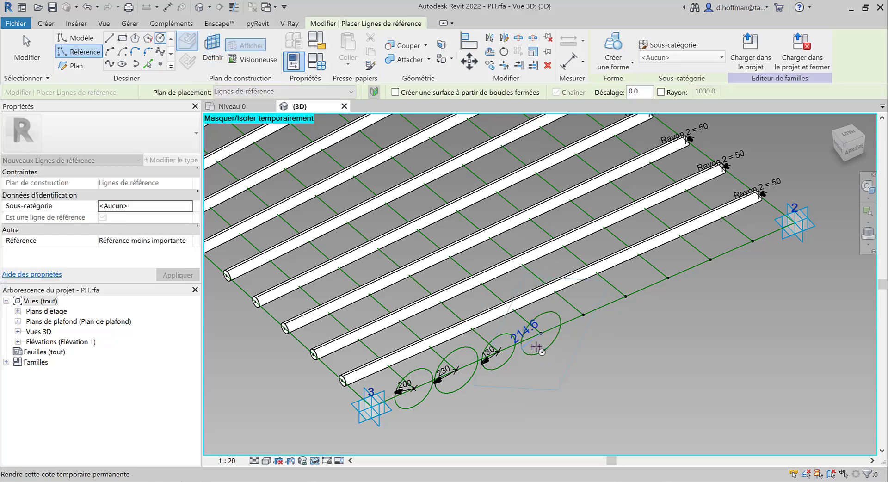
pyautogui.click(536, 348)
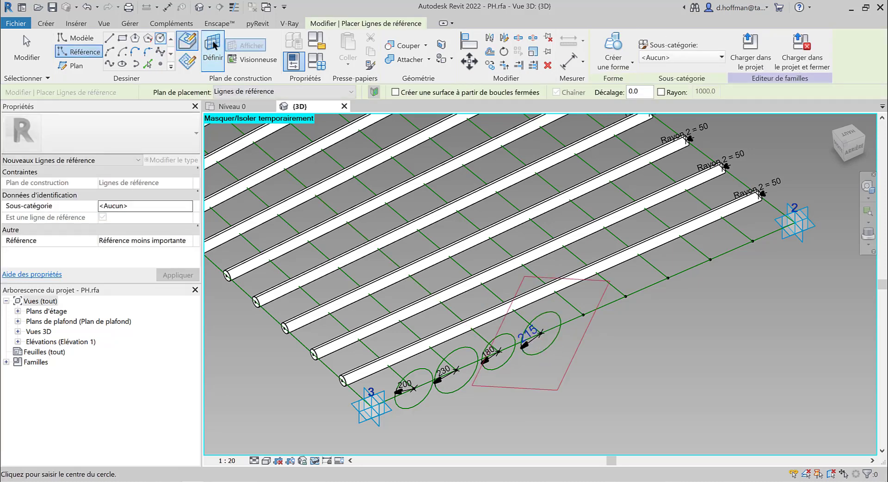
# Step: Draw a reference circle with a radius of about 219 on the plane of the fifth division from point 3 on the 3–2 edge
pyautogui.click(213, 45)
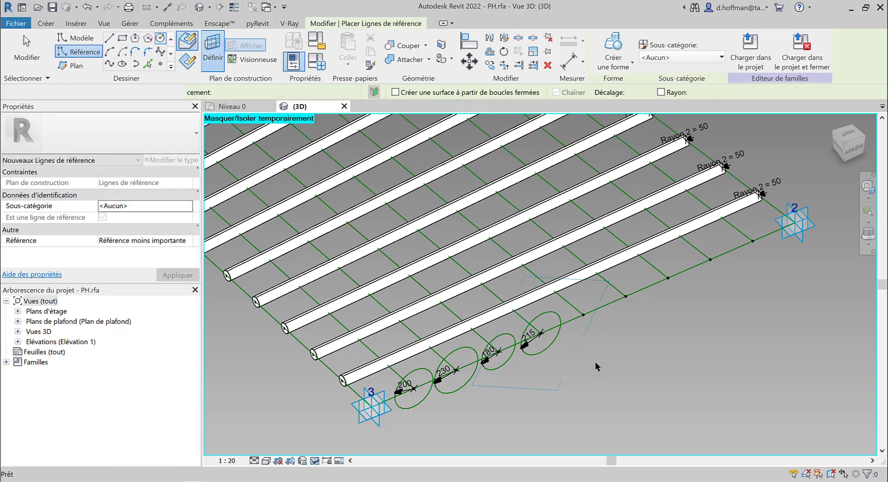
pyautogui.click(583, 315)
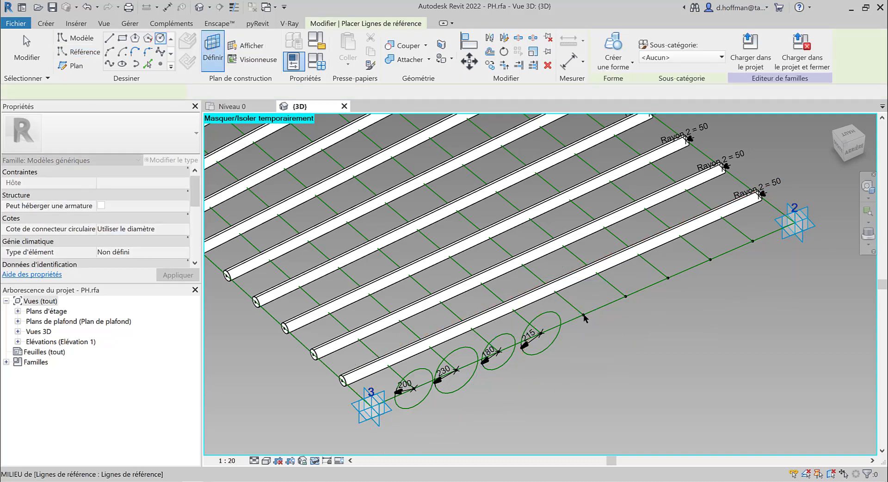
pyautogui.click(584, 316)
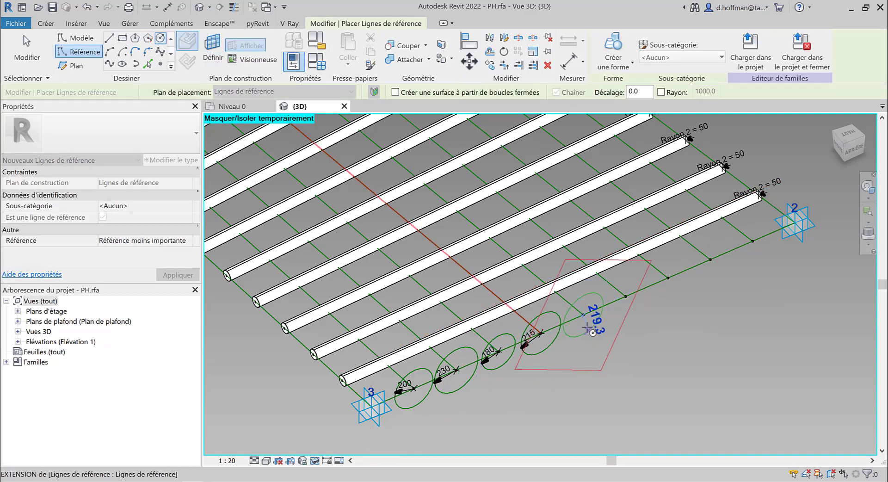
pyautogui.click(582, 330)
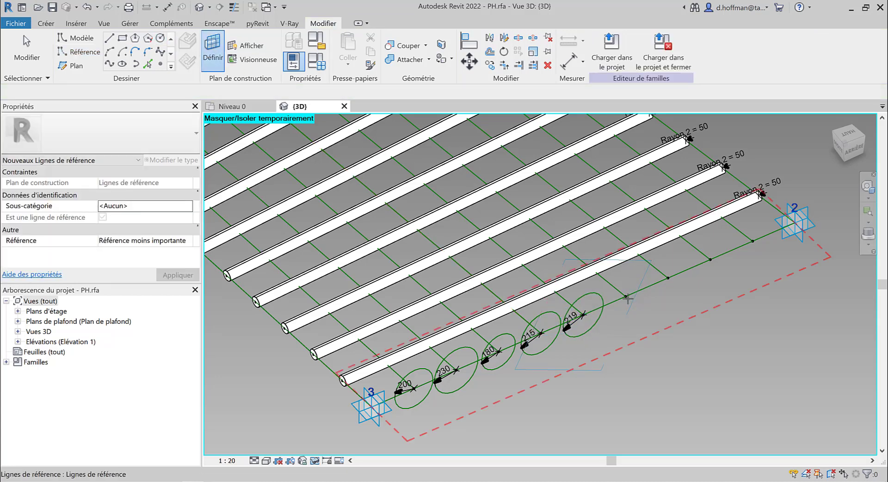
# Step: Draw a reference circle with a radius of about 222 at the sixth division from point 3, perpendicular to the 3–2 edge
pyautogui.press('Escape')
pyautogui.press('Escape')
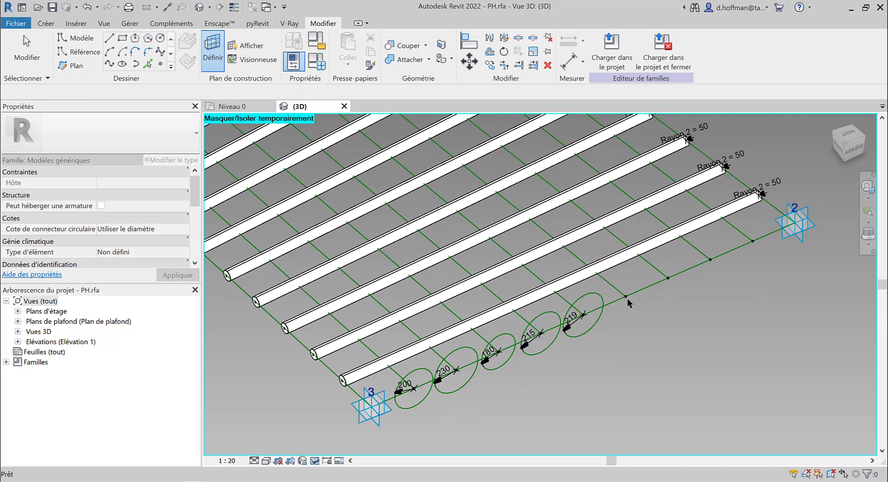
pyautogui.press('Return')
pyautogui.click(627, 298)
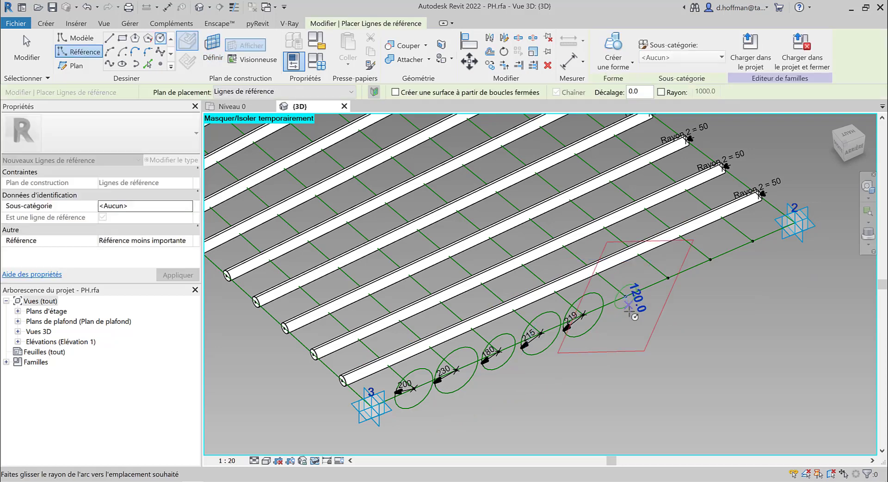
pyautogui.click(627, 316)
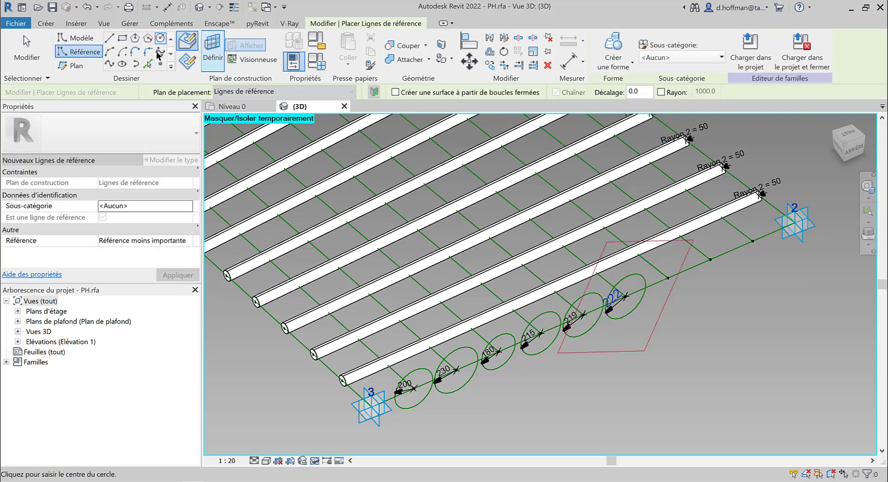
# Step: Draw a reference circle with a radius of about 225 on the work plane of the seventh division point from point 3
pyautogui.click(213, 46)
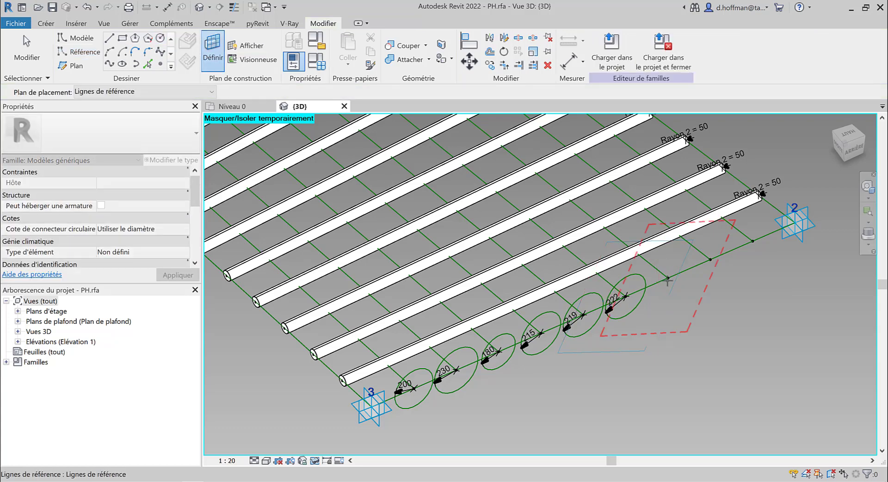
pyautogui.click(668, 280)
pyautogui.click(669, 277)
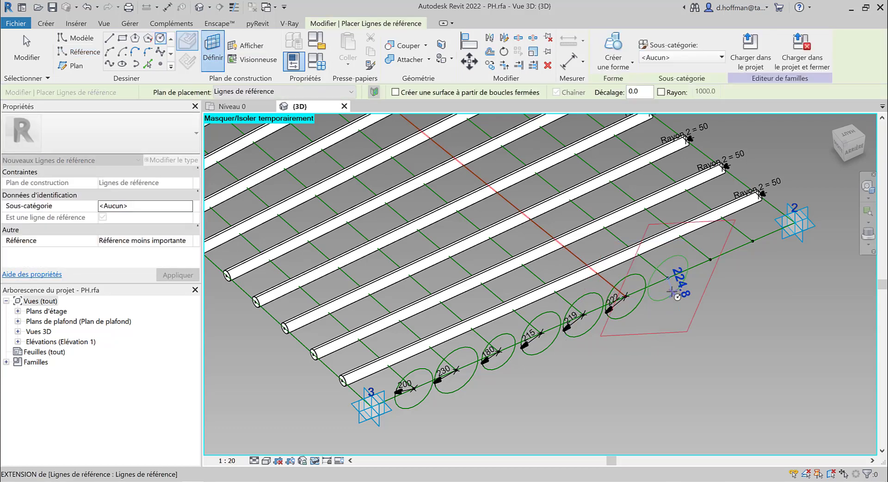
pyautogui.click(666, 255)
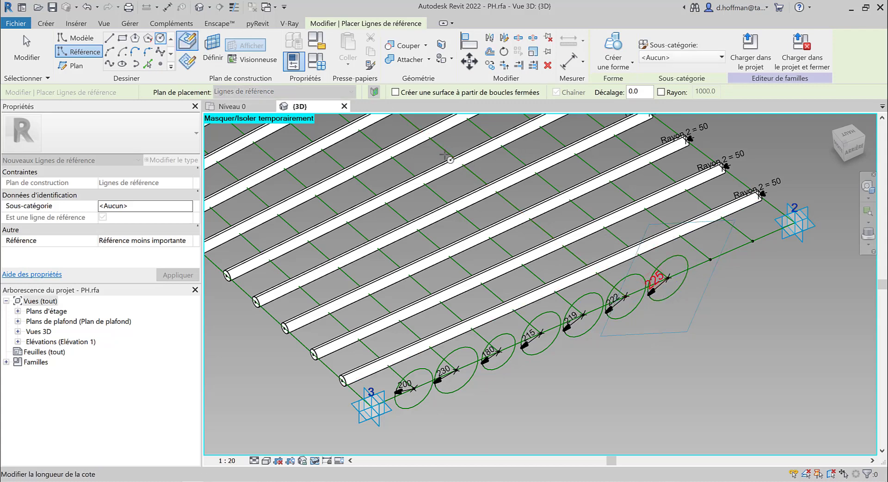
# Step: Draw a reference circle with a radius of about 227 on the plane of the eighth division from point 3 on the 3–2 edge
pyautogui.click(216, 45)
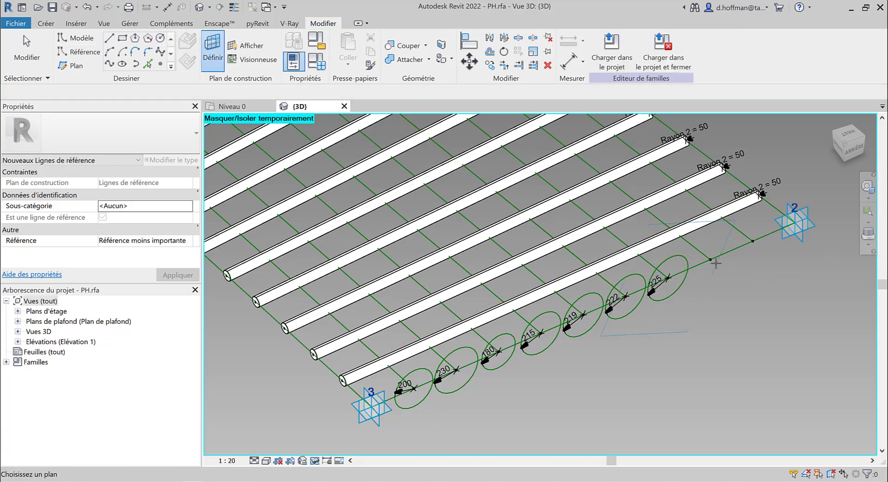
pyautogui.click(711, 261)
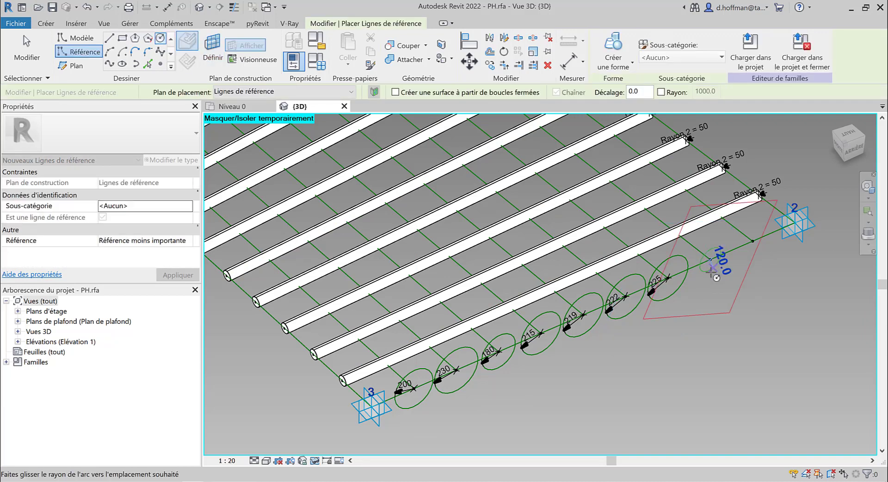
pyautogui.click(717, 274)
pyautogui.click(709, 279)
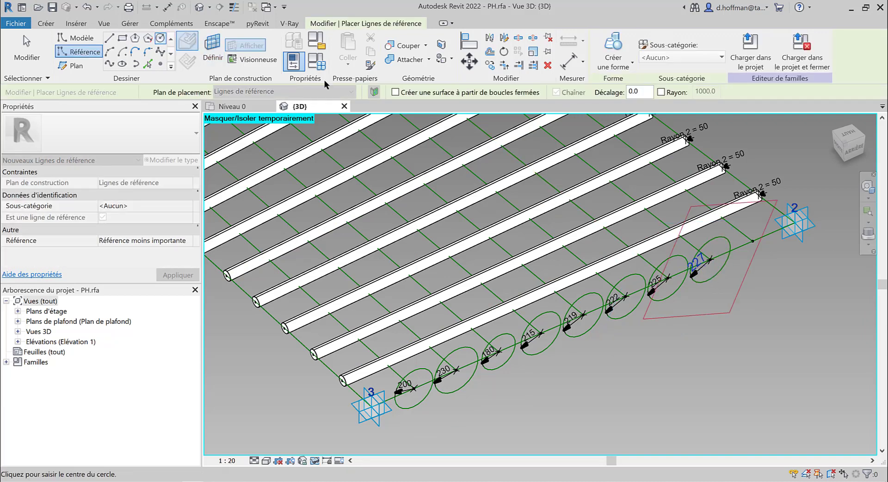
pyautogui.press('Escape')
pyautogui.press('Escape')
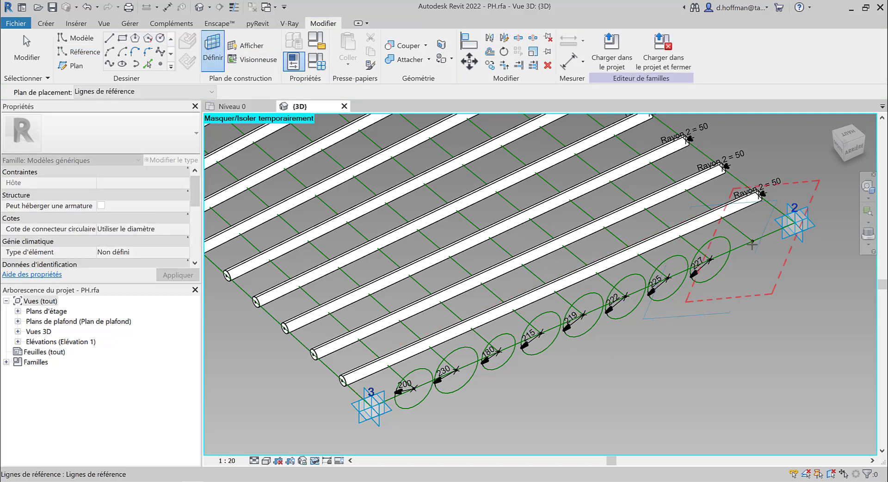
# Step: Draw a reference circle with a radius of about 190 at the ninth division from point 3, nearest point 2, perpendicular to the edge
pyautogui.press('Escape')
pyautogui.press('Return')
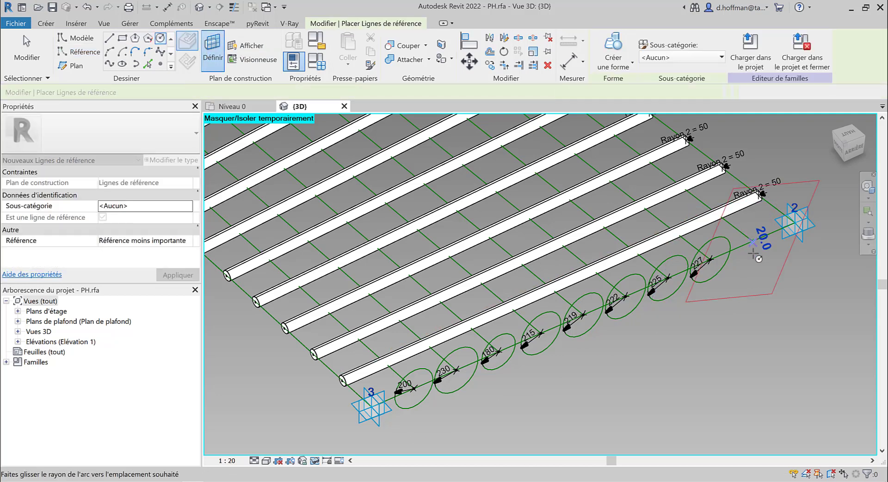
pyautogui.click(754, 253)
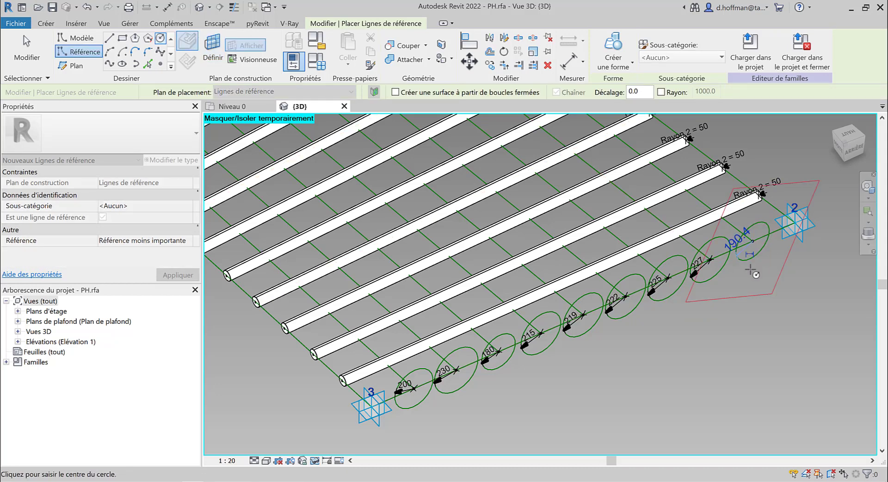
pyautogui.press('Escape')
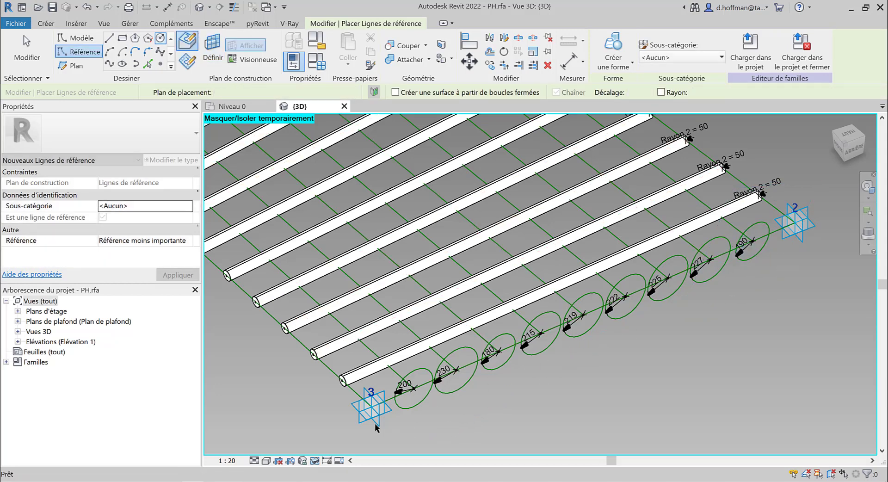
pyautogui.press('Escape')
# Step: Filter a selection of the 3–2 edge circles down to their nine radius dimensions and label these with the Rayon 2 parameter
pyautogui.moveTo(380, 439); pyautogui.dragTo(779, 211)
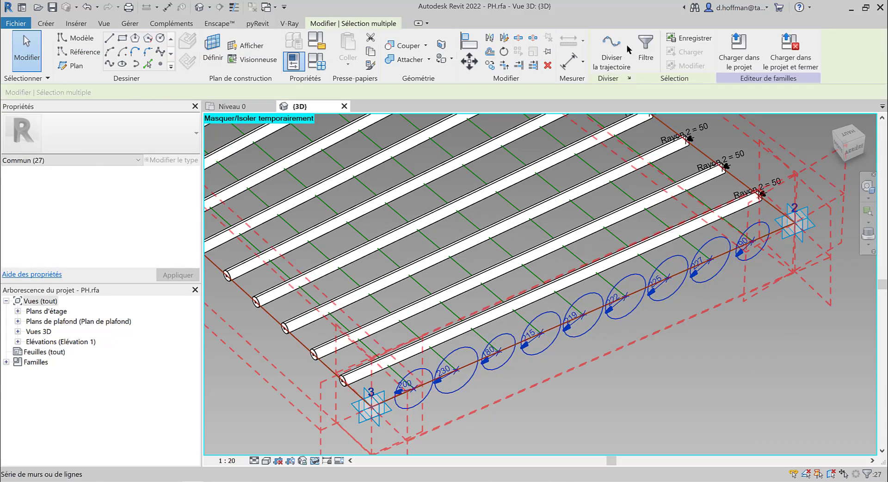
pyautogui.click(646, 50)
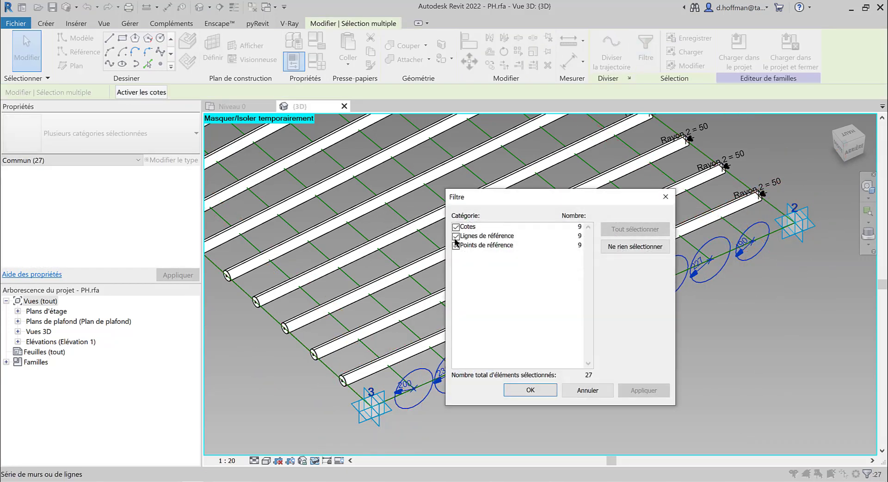
pyautogui.click(456, 236)
pyautogui.click(455, 246)
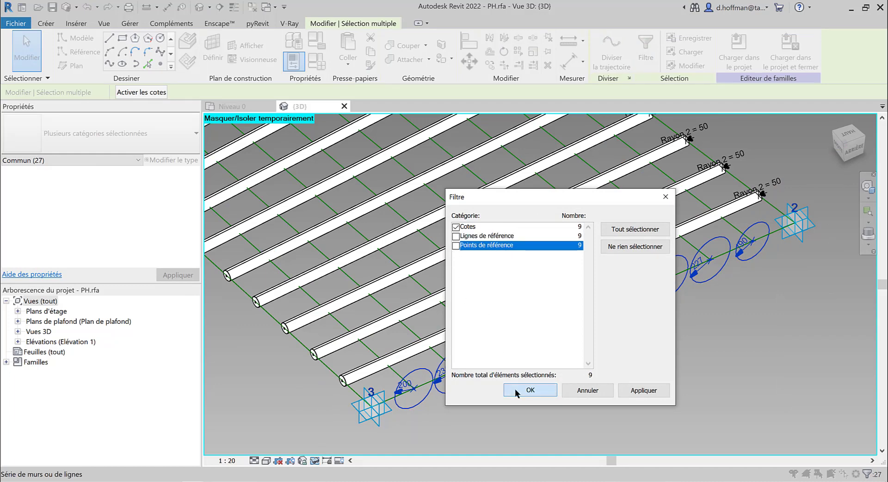
pyautogui.click(515, 389)
pyautogui.click(641, 50)
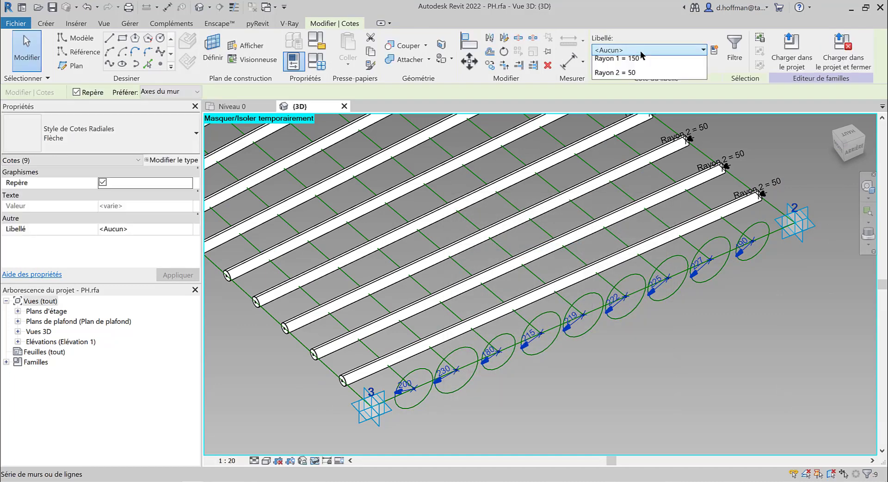
pyautogui.press('Return')
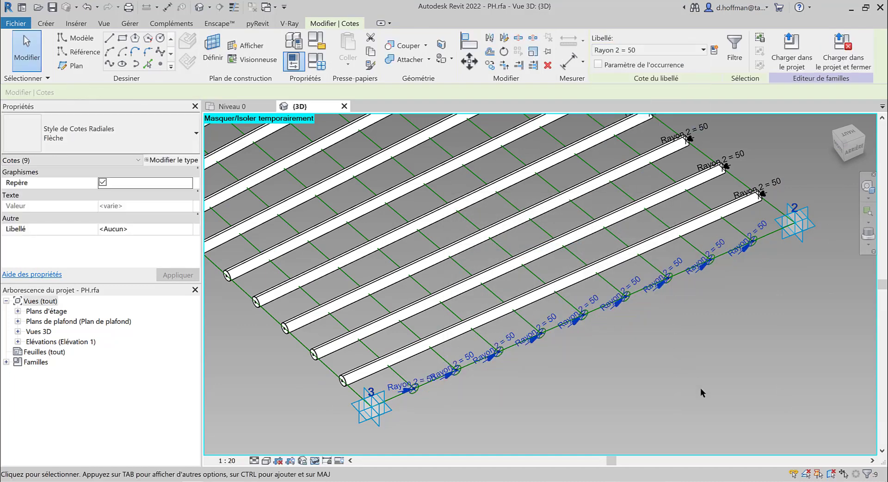
pyautogui.click(700, 391)
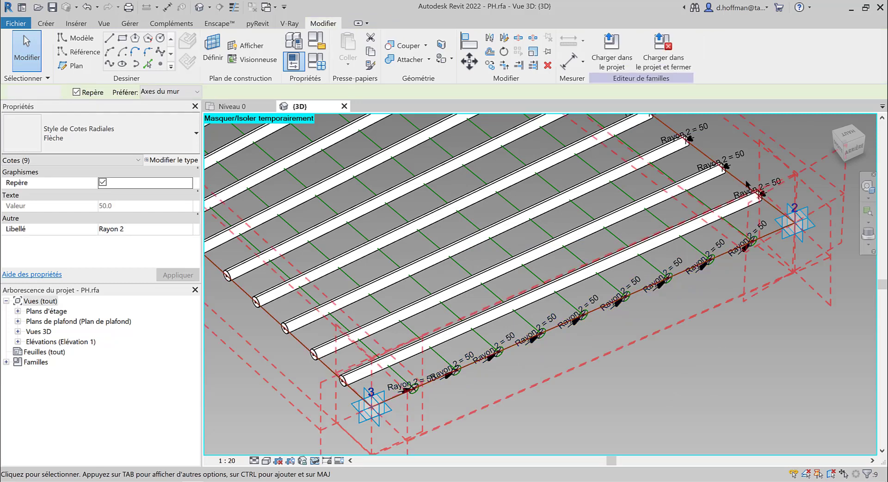
# Step: Set the Rayon 2 parameter to 150 through the radius dimension of a circle on the 3–2 edge
pyautogui.click(692, 258)
pyautogui.click(684, 259)
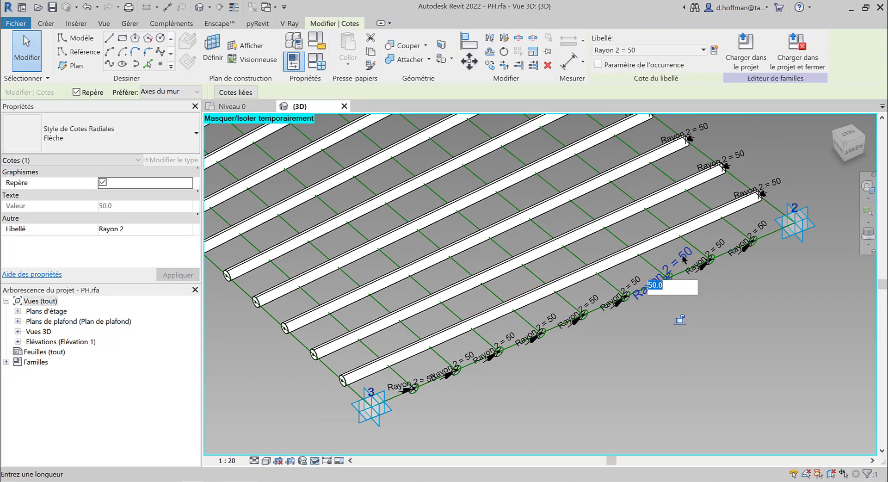
pyautogui.write('150')
pyautogui.press('Return')
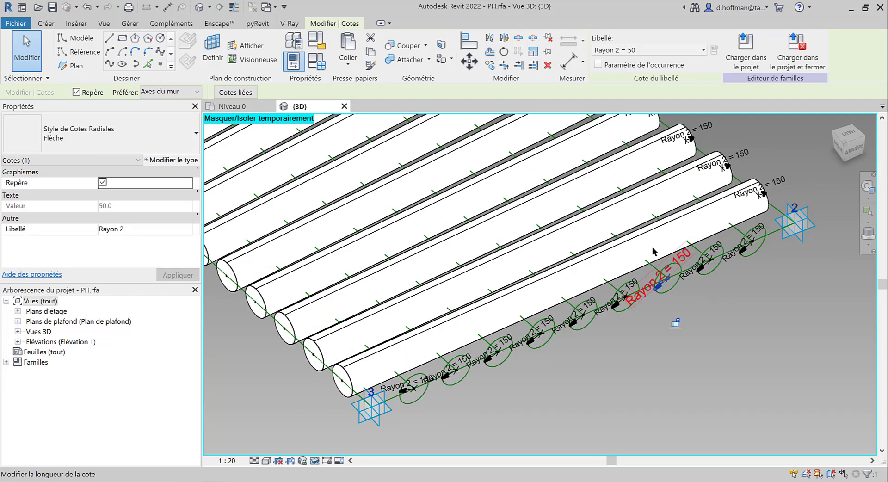
pyautogui.click(510, 396)
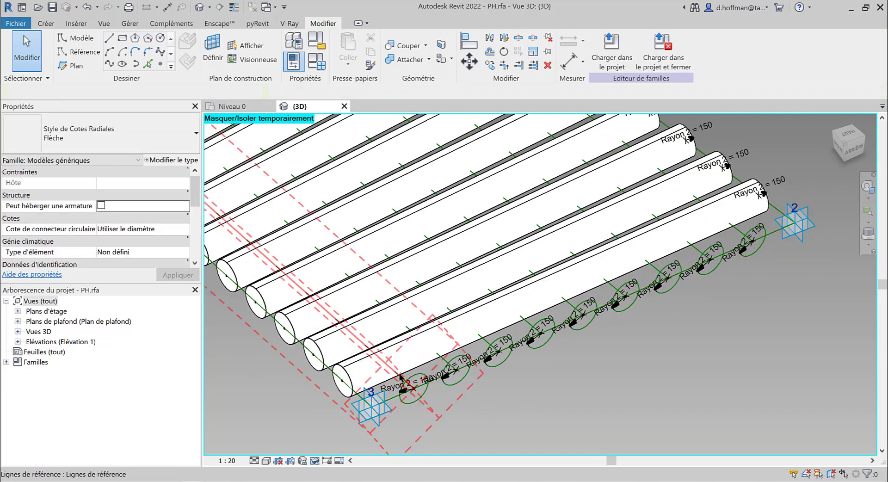
# Step: Create tube forms from the circles at the first and second divisions from point 3, each along its own grid reference line
pyautogui.click(412, 405)
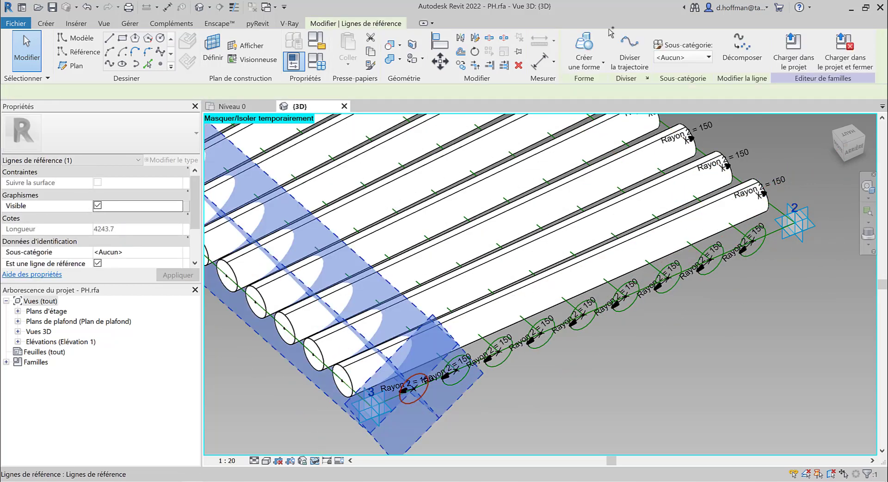
pyautogui.click(584, 46)
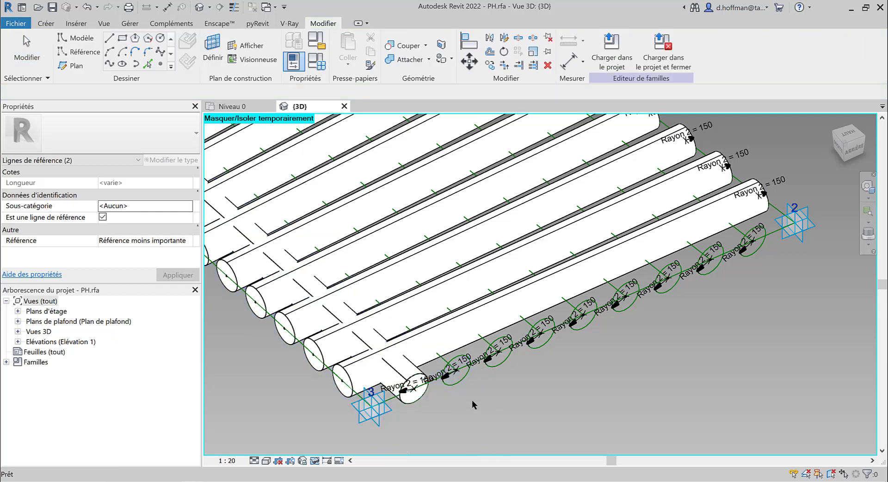
pyautogui.click(443, 366)
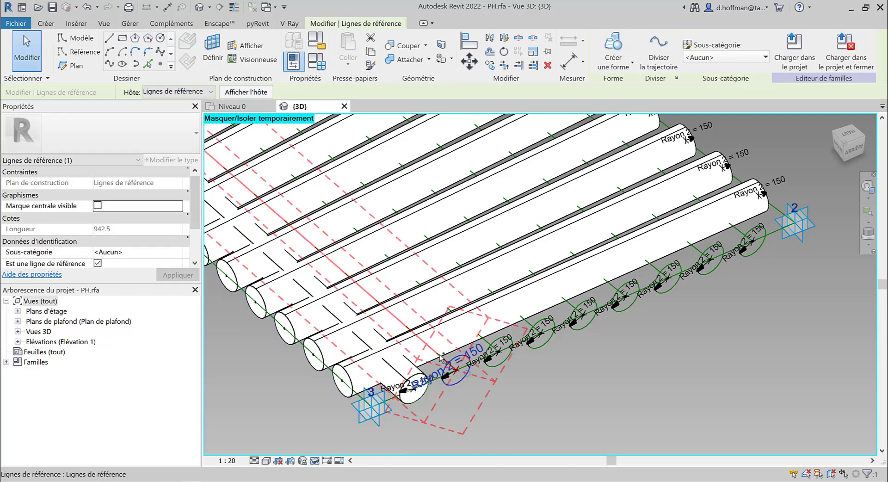
pyautogui.keyDown('ctrl'); pyautogui.click(453, 349); pyautogui.keyUp('ctrl')
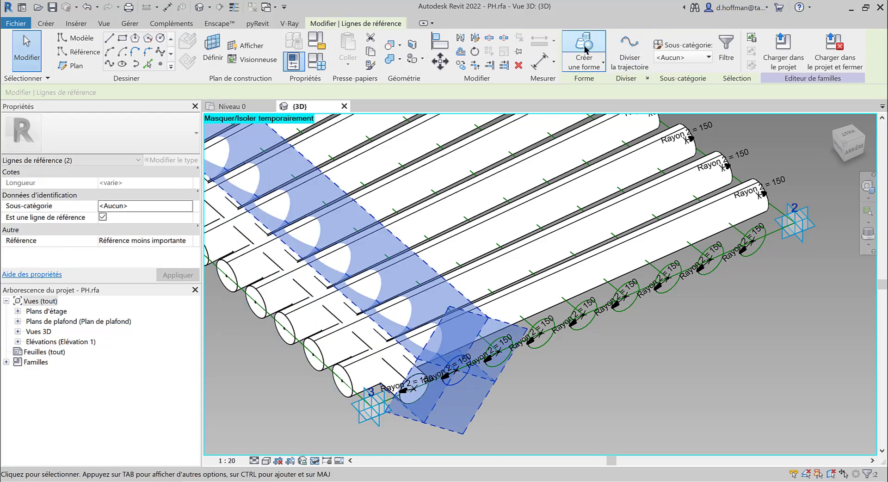
pyautogui.click(585, 50)
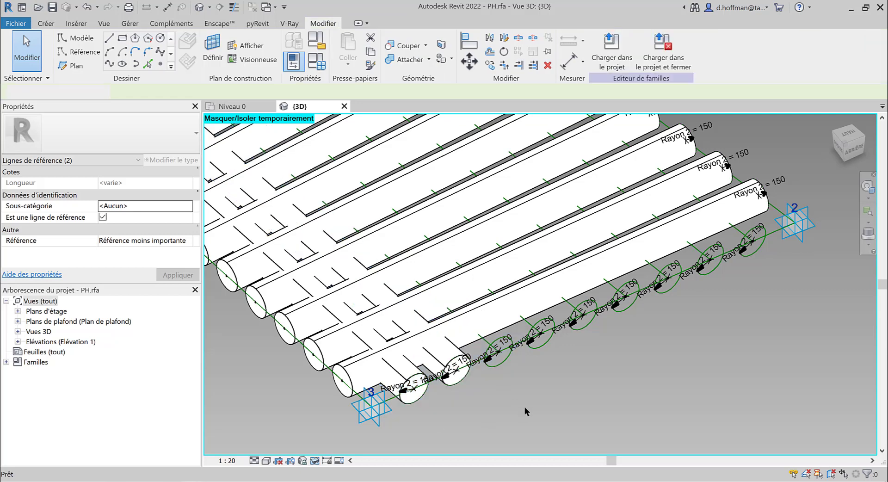
pyautogui.click(494, 367)
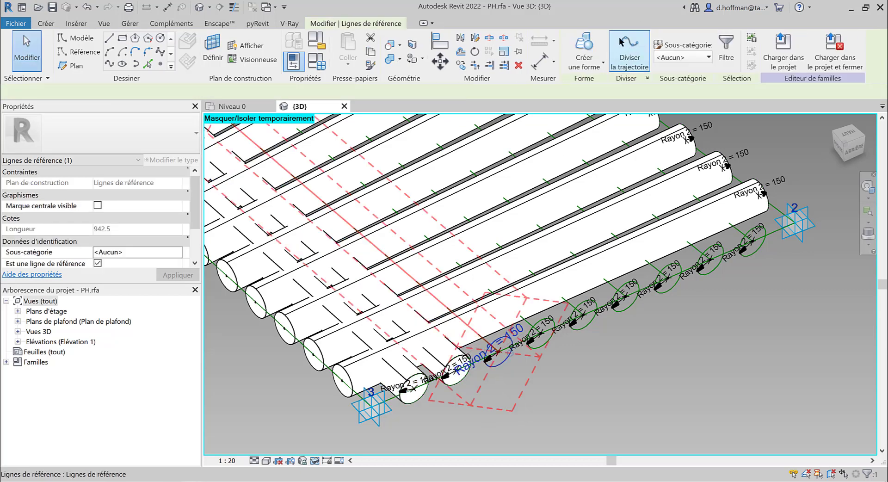
pyautogui.click(621, 41)
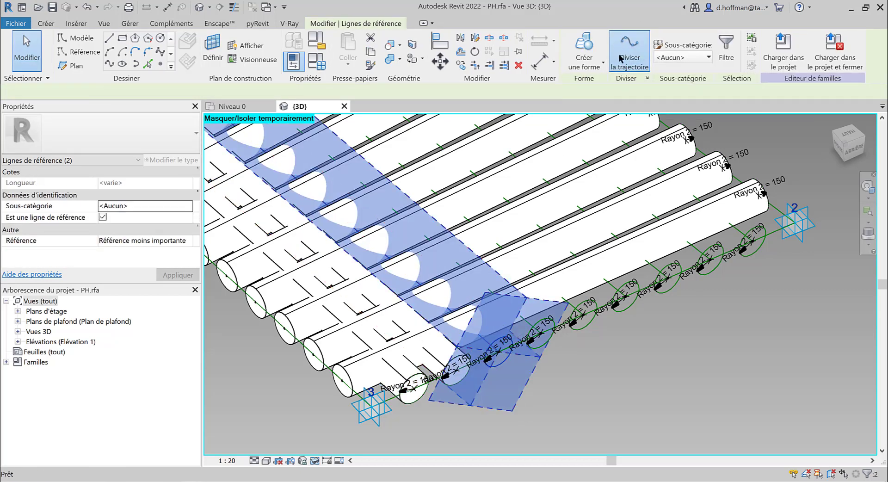
pyautogui.click(574, 410)
pyautogui.click(495, 365)
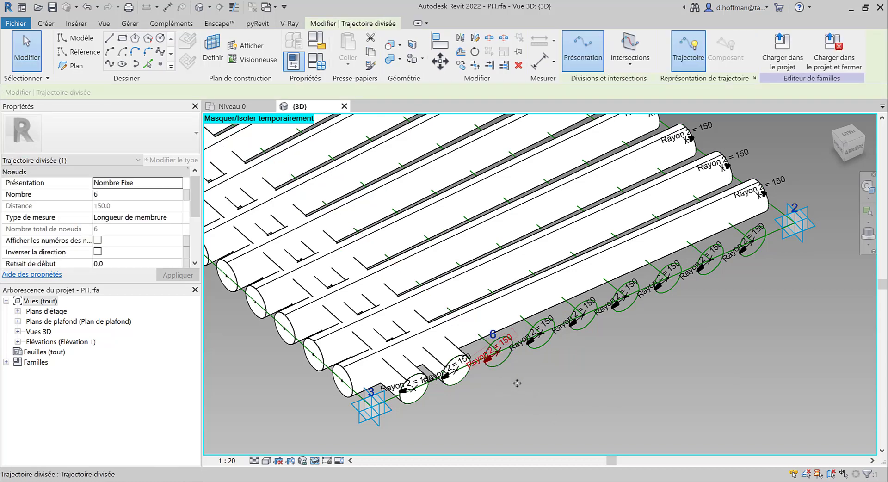
pyautogui.scroll(5, 517, 383)
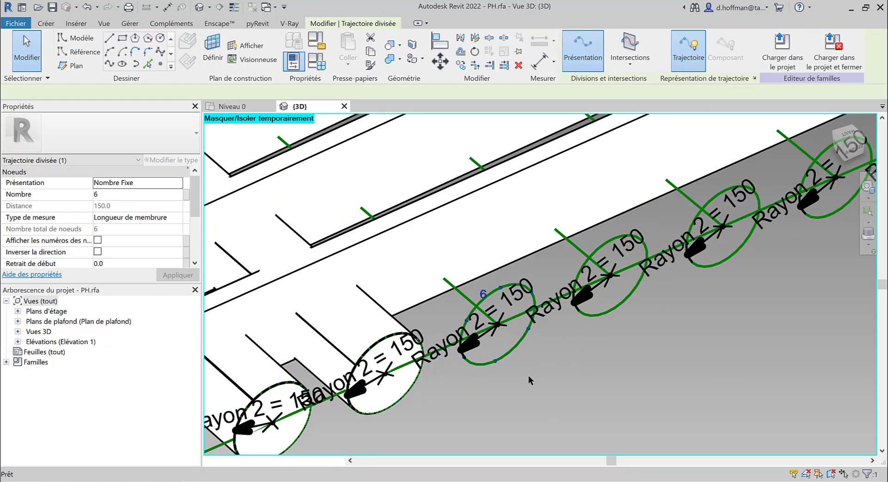
pyautogui.scroll(-5, 523, 377)
# Step: Create tube forms from the circles at the third, fourth and fifth divisions from point 3, each along its own grid reference line
pyautogui.click(498, 368)
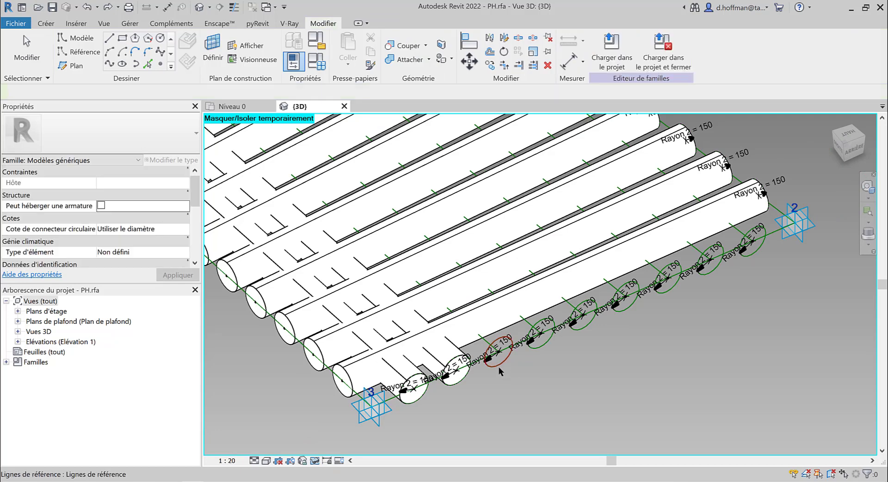
pyautogui.click(480, 339)
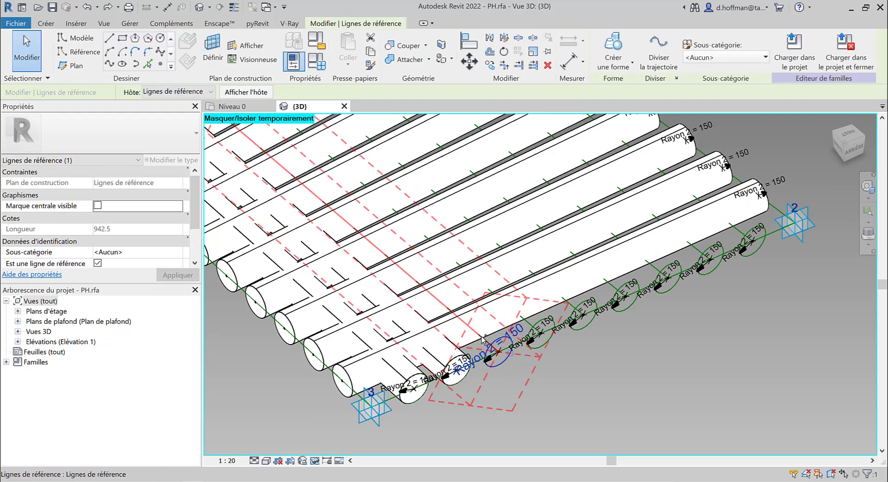
pyautogui.keyDown('ctrl'); pyautogui.click(483, 340); pyautogui.keyUp('ctrl')
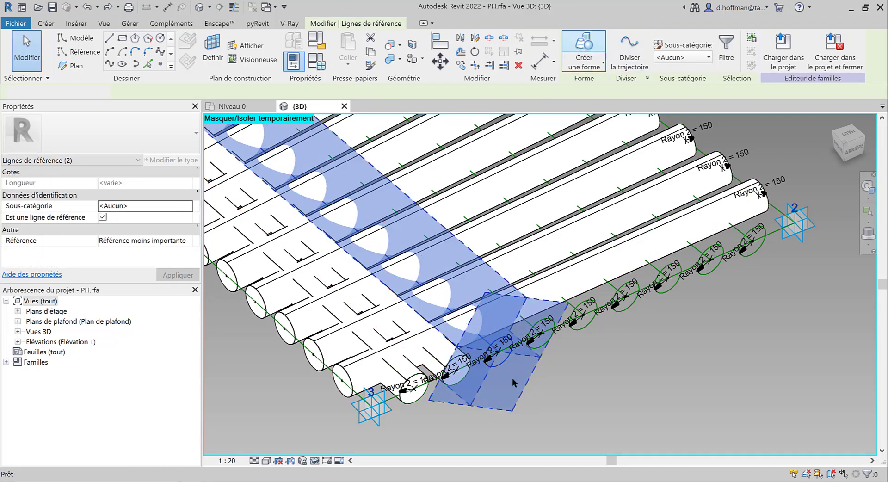
pyautogui.click(512, 379)
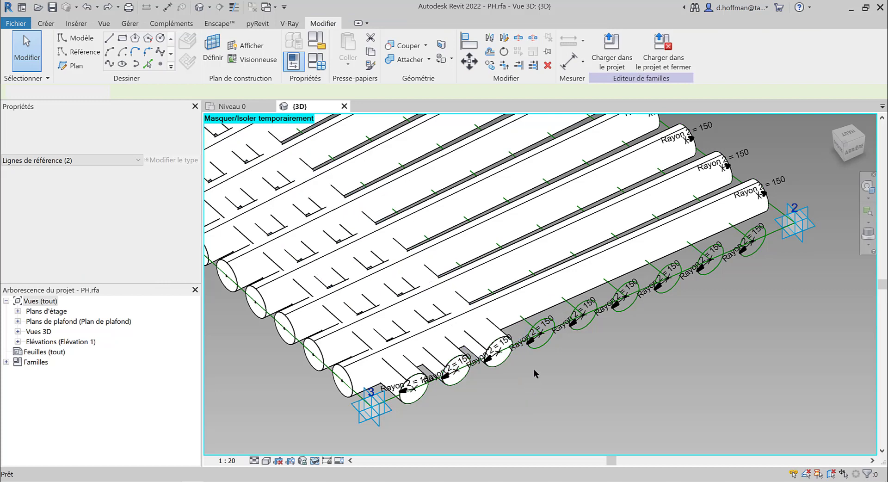
pyautogui.click(523, 330)
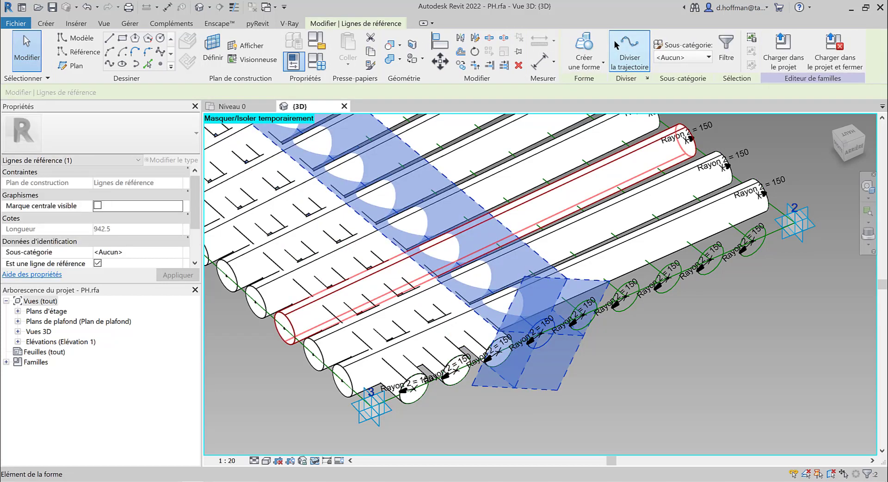
pyautogui.click(588, 48)
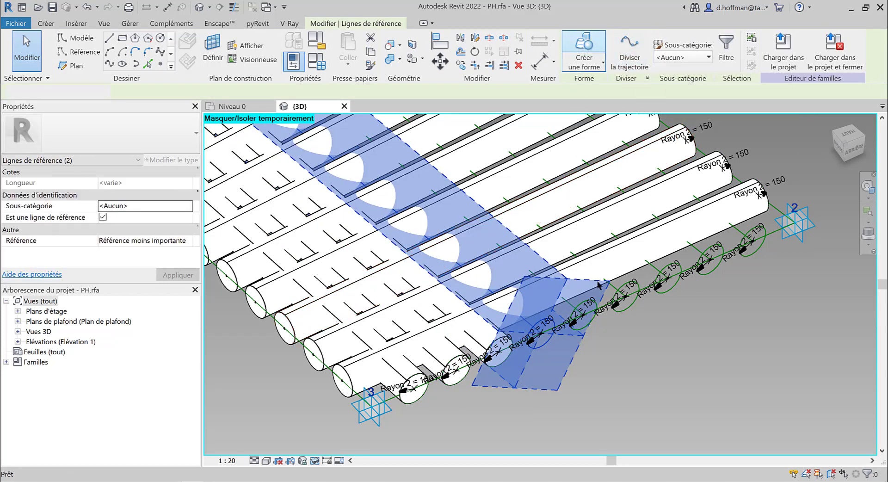
pyautogui.click(580, 317)
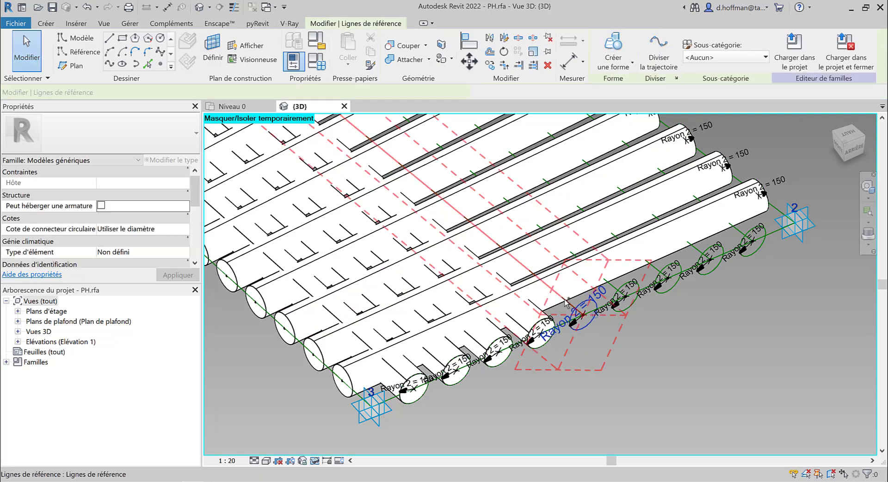
pyautogui.keyDown('ctrl'); pyautogui.click(577, 245); pyautogui.keyUp('ctrl')
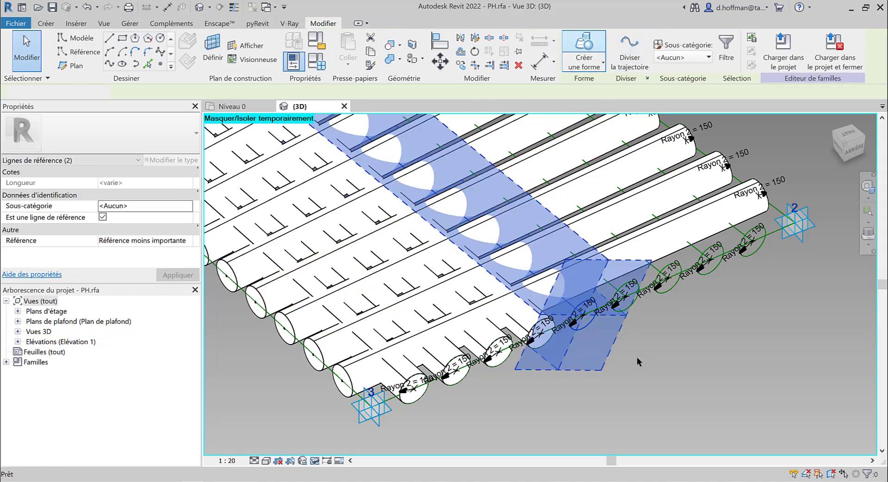
pyautogui.click(609, 283)
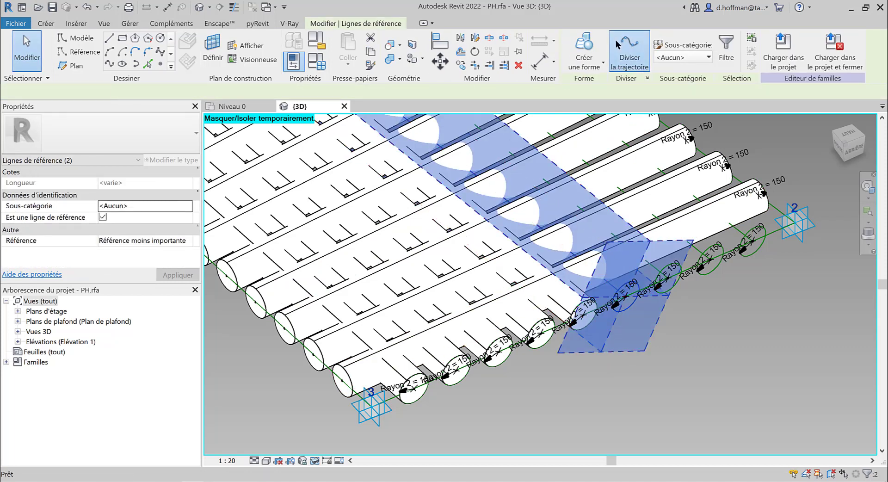
pyautogui.click(618, 45)
pyautogui.click(649, 385)
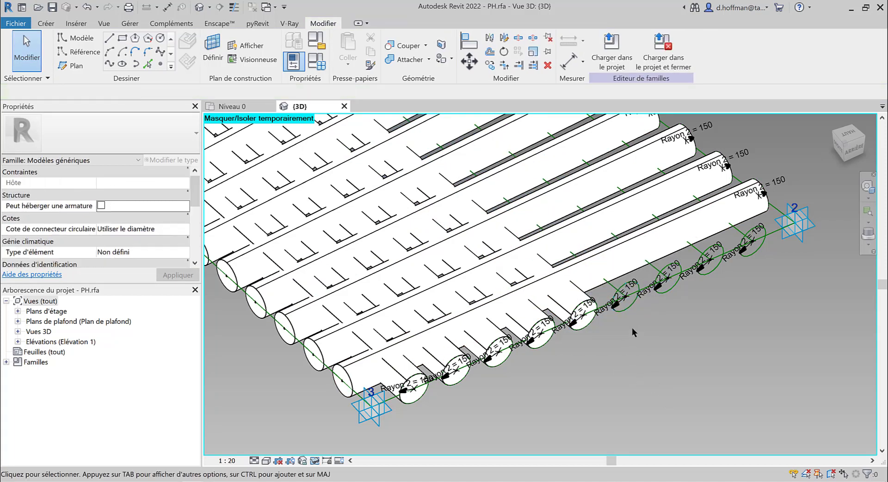
pyautogui.scroll(3, 632, 327)
pyautogui.hotkey('ctrl', 'z')
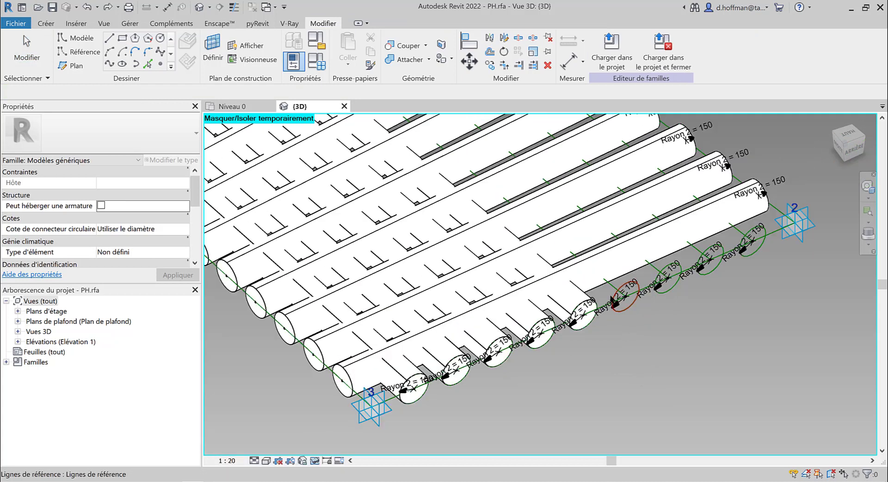
# Step: Create tube forms from the circles at the sixth and seventh divisions from point 3, each along its own grid reference line
pyautogui.click(604, 294)
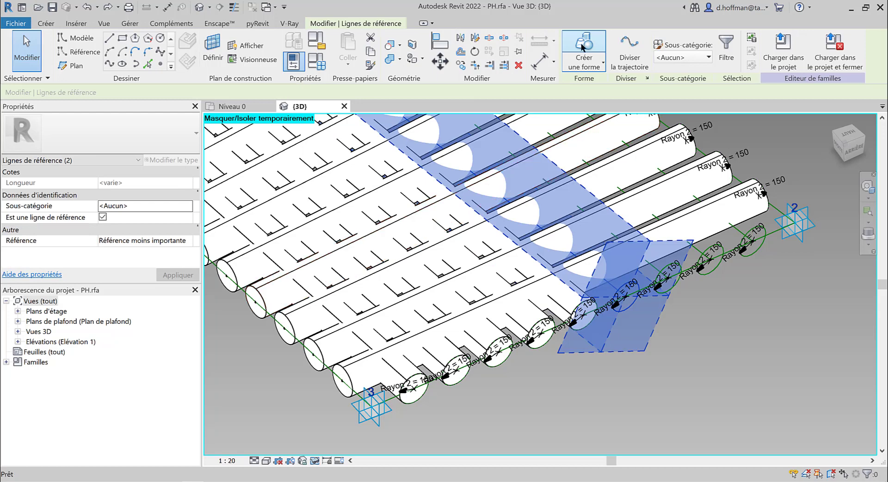
pyautogui.click(706, 364)
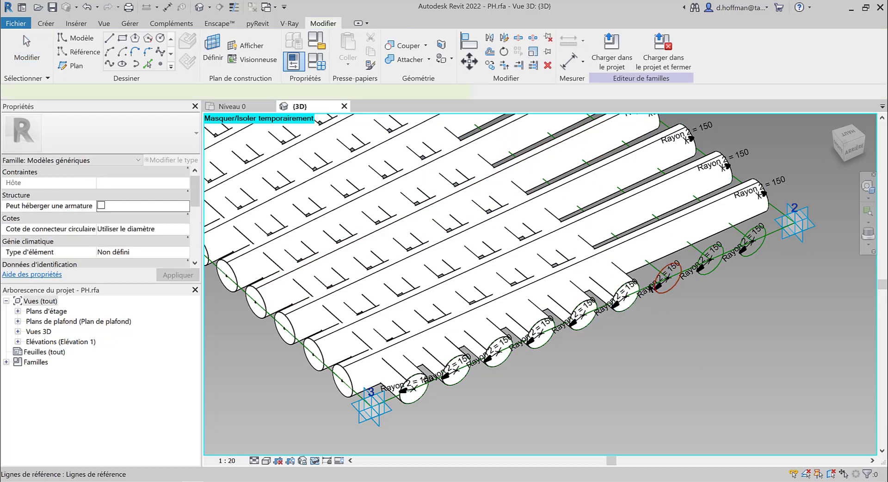
pyautogui.click(667, 292)
pyautogui.click(601, 48)
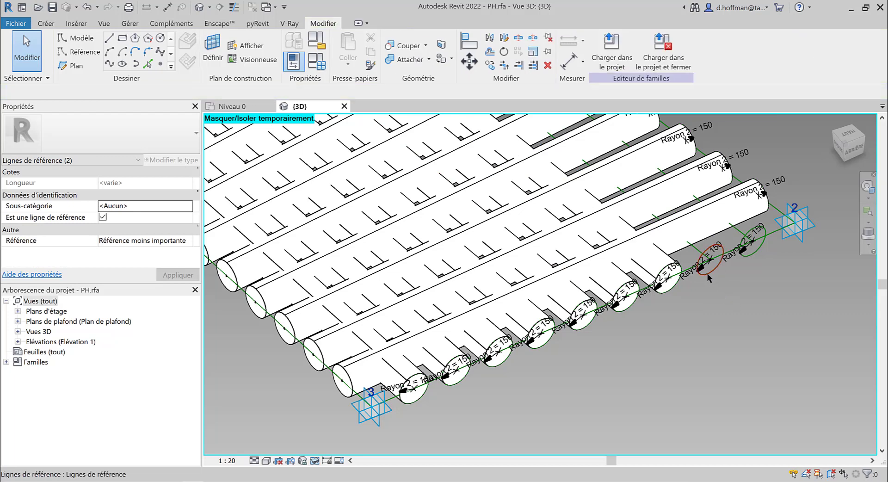
# Step: Create tube forms from the circles at the eighth and ninth divisions from point 3, each along its own grid reference line
pyautogui.click(689, 247)
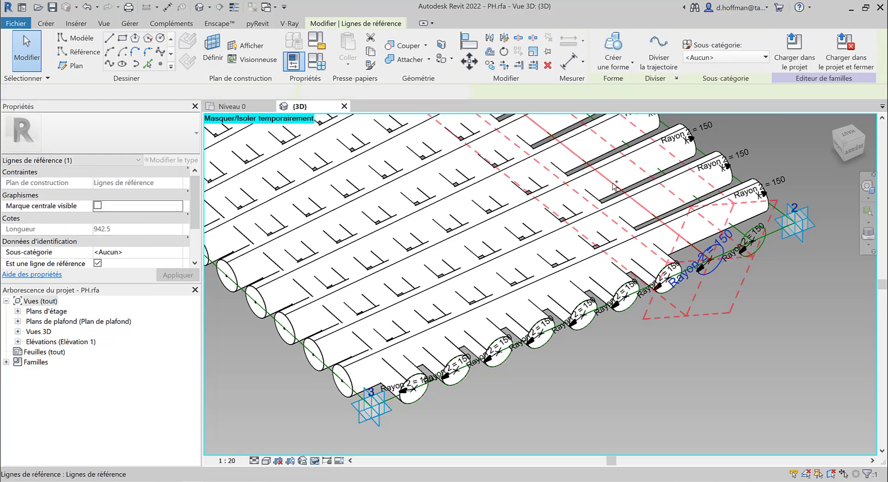
pyautogui.click(613, 49)
pyautogui.click(789, 321)
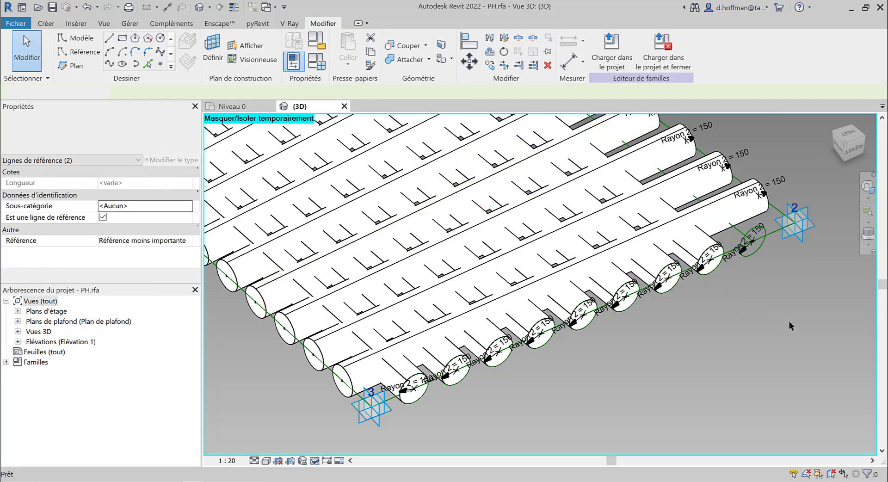
pyautogui.click(746, 250)
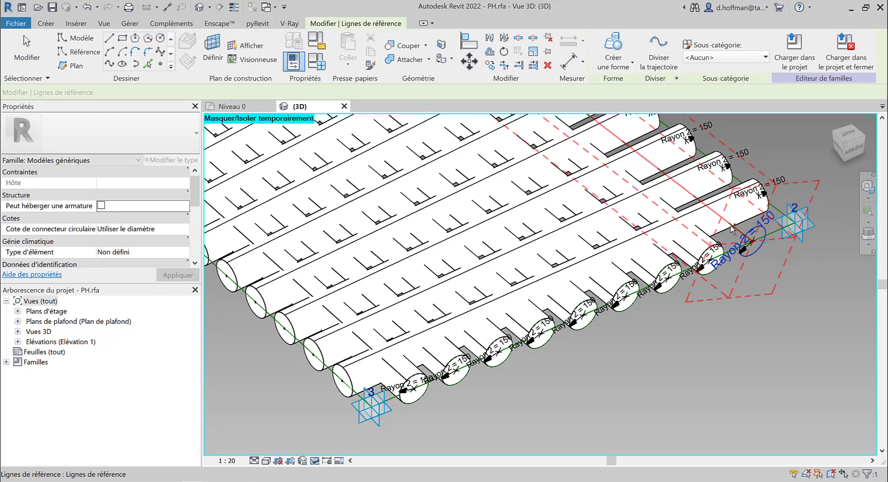
pyautogui.click(613, 49)
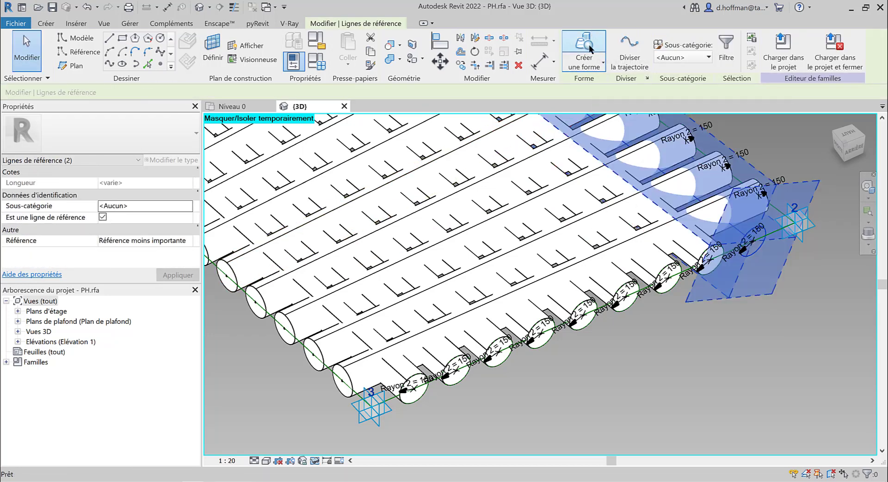
pyautogui.click(721, 268)
pyautogui.press('Escape')
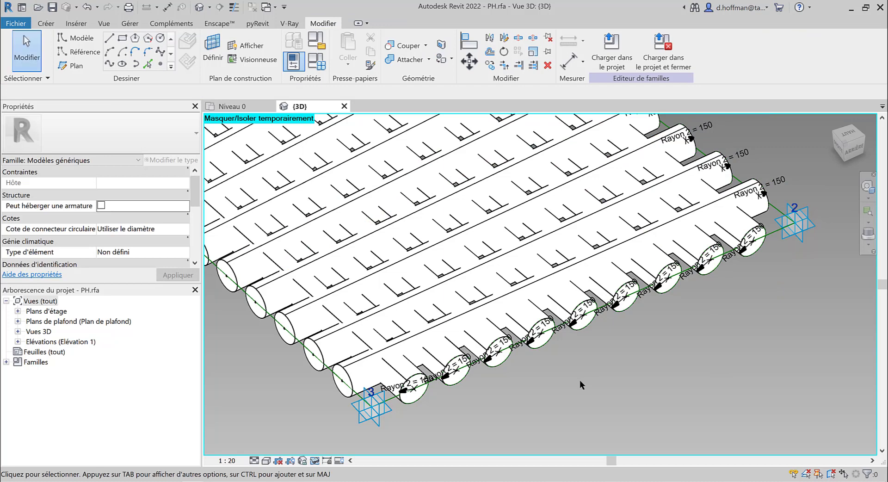
# Step: Lock the profiles of the first four tubes from point 3 that start on the 3–2 edge
pyautogui.scroll(-3, 579, 379)
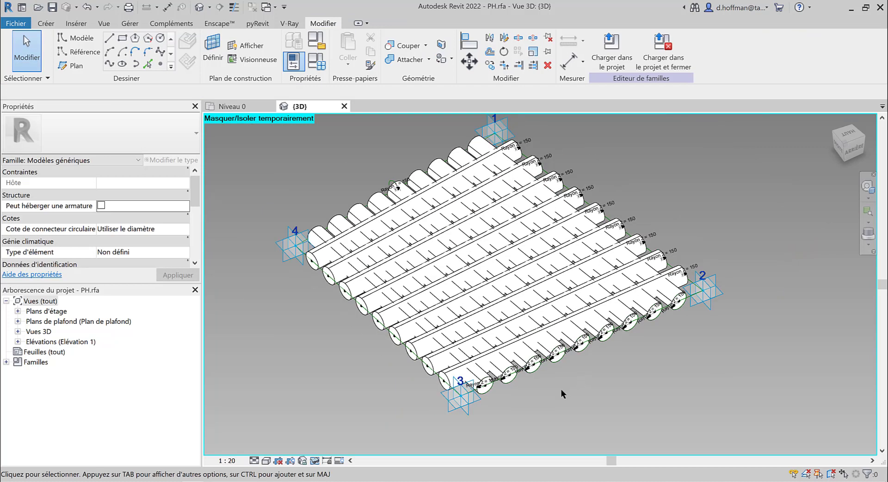
pyautogui.click(502, 343)
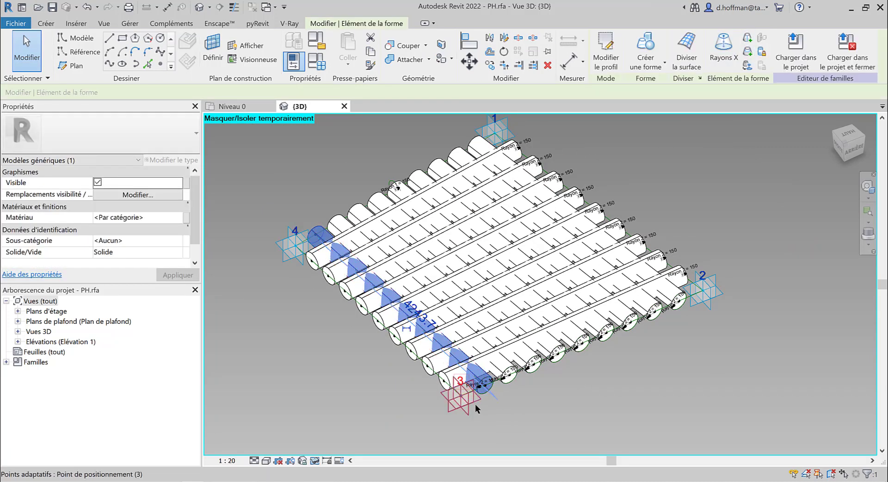
pyautogui.click(483, 384)
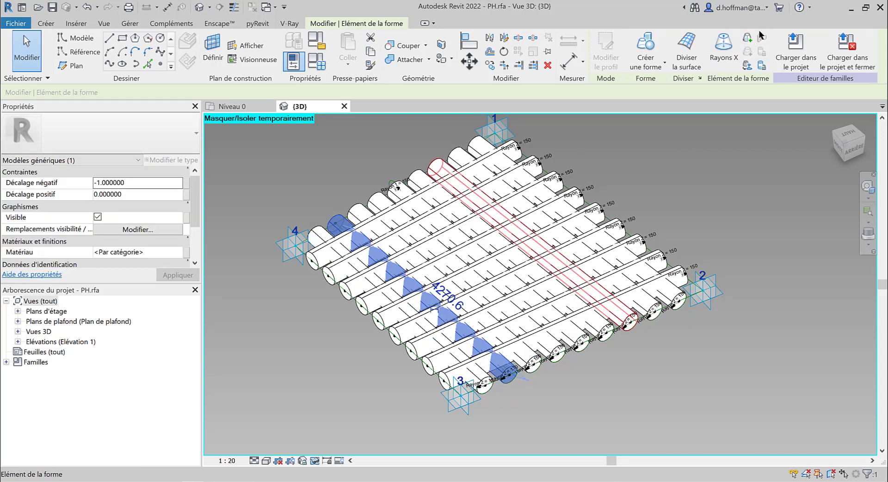
pyautogui.click(762, 64)
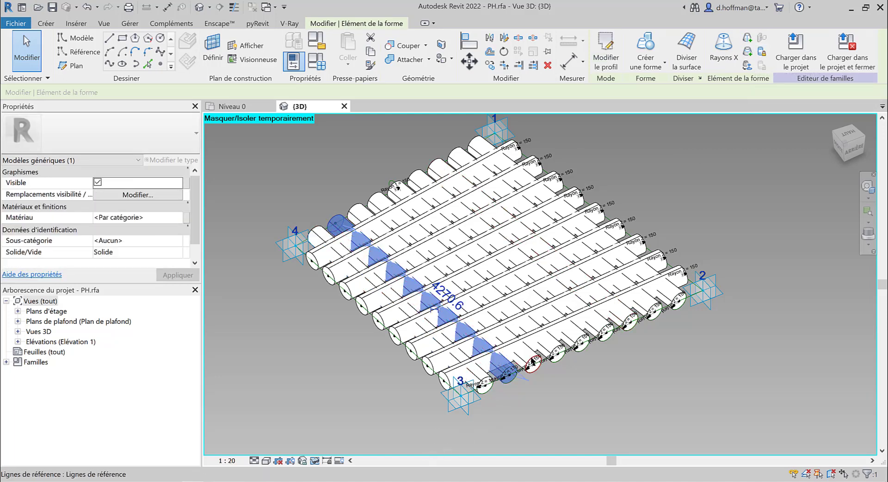
pyautogui.click(532, 362)
pyautogui.click(762, 65)
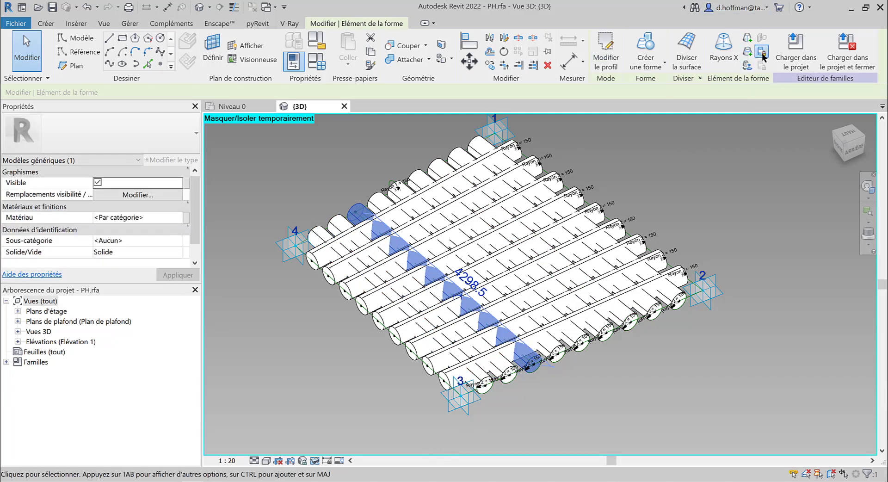
pyautogui.click(546, 354)
pyautogui.click(762, 65)
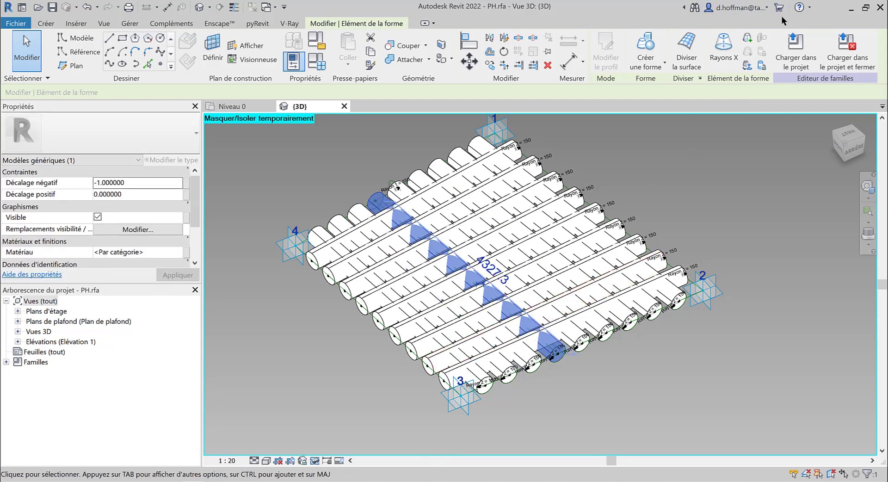
# Step: Lock the profiles of the fifth to eighth tubes from point 3 that start on the 3–2 edge
pyautogui.click(573, 354)
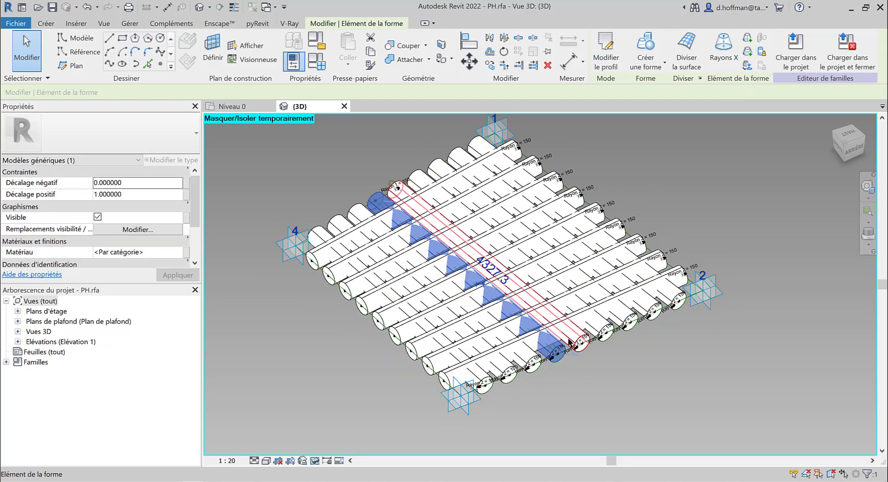
pyautogui.click(763, 53)
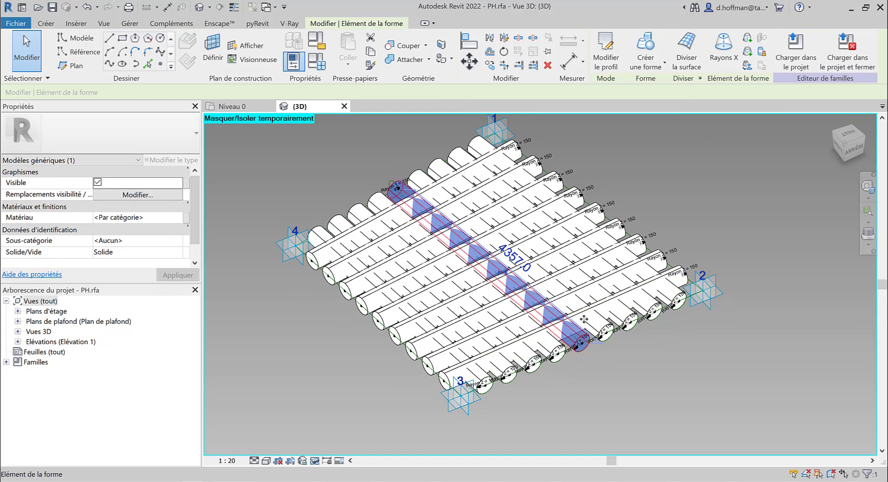
pyautogui.click(588, 325)
pyautogui.click(758, 53)
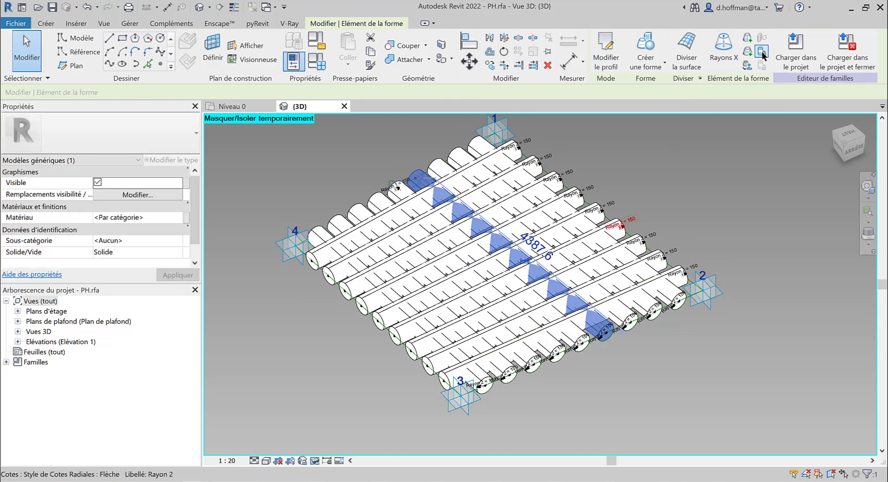
pyautogui.click(614, 313)
pyautogui.click(757, 53)
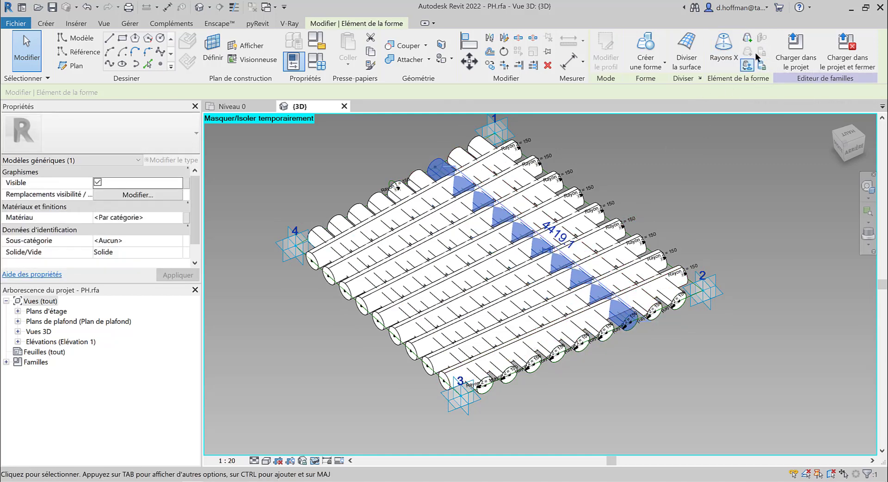
pyautogui.click(625, 274)
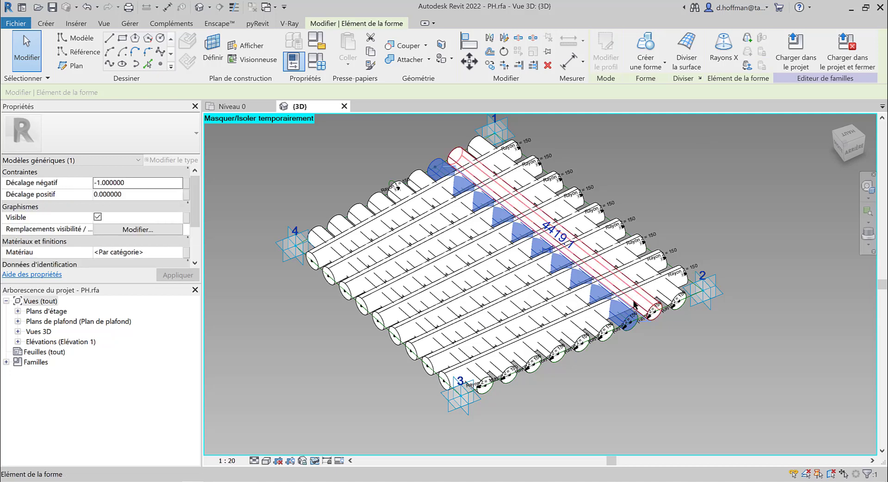
pyautogui.click(760, 54)
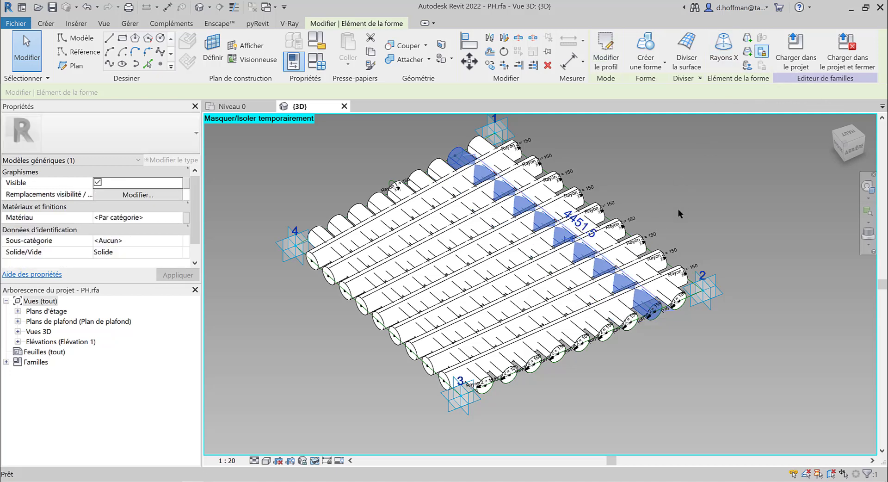
# Step: Lock the profile of the last tube nearest point 2 and set the Rayon 2 radius parameter to 70
pyautogui.click(658, 291)
pyautogui.click(763, 53)
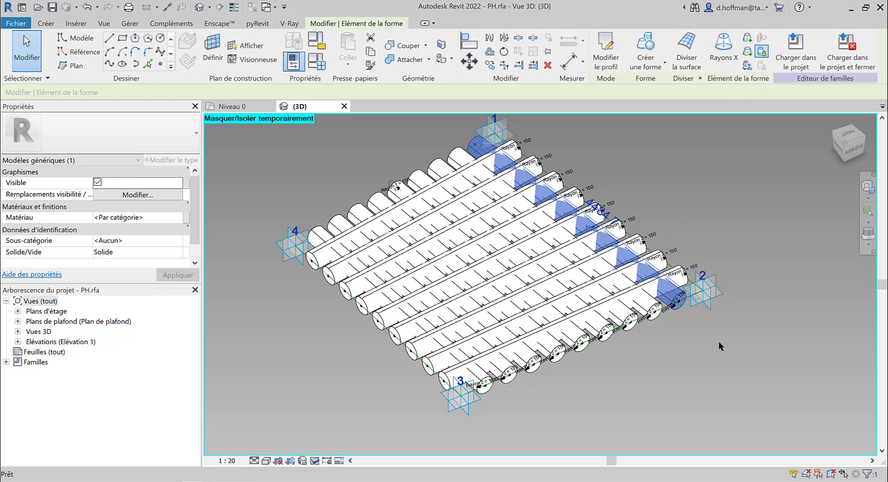
pyautogui.scroll(5, 692, 307)
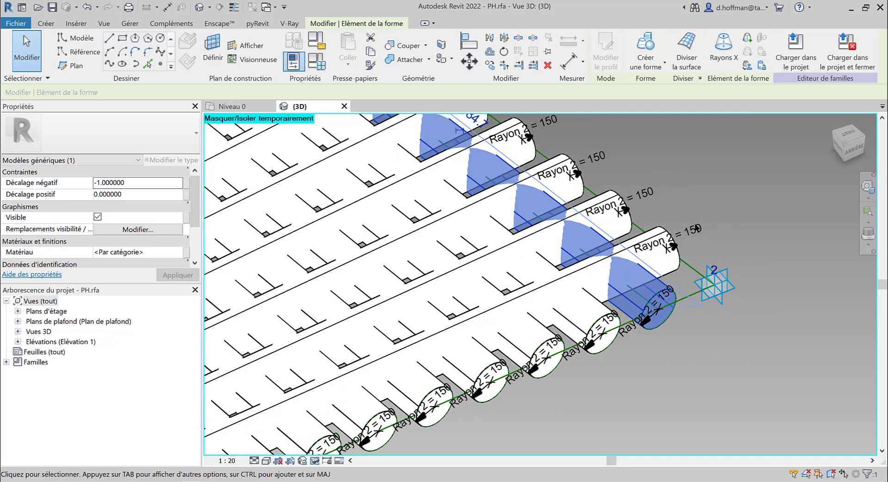
pyautogui.click(692, 235)
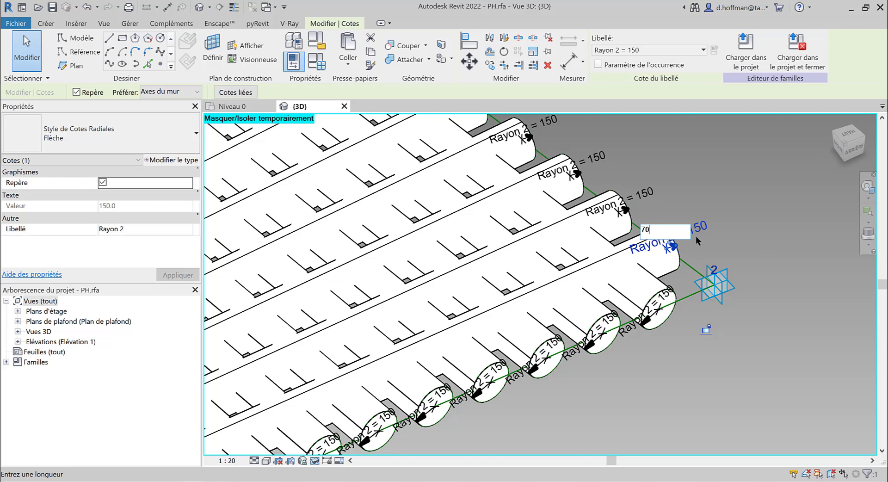
pyautogui.press('Return')
pyautogui.scroll(-5, 586, 337)
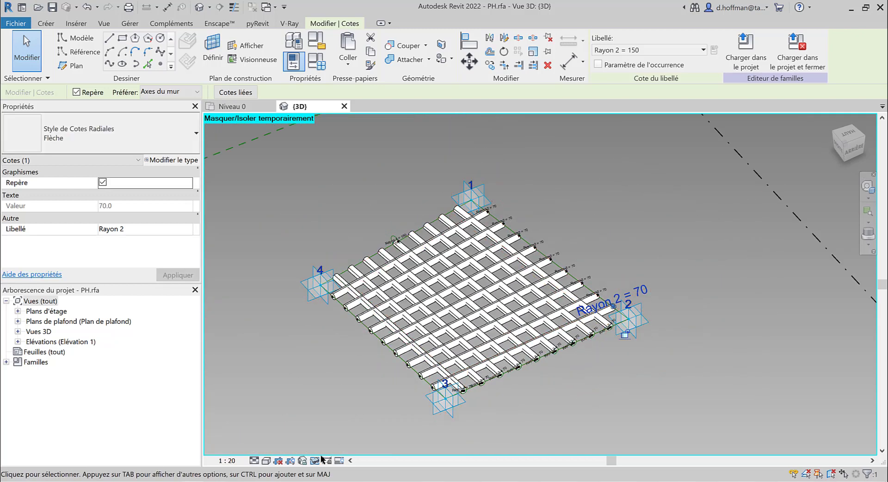
# Step: Restore the temporarily hidden elements in the 3D view
pyautogui.click(315, 461)
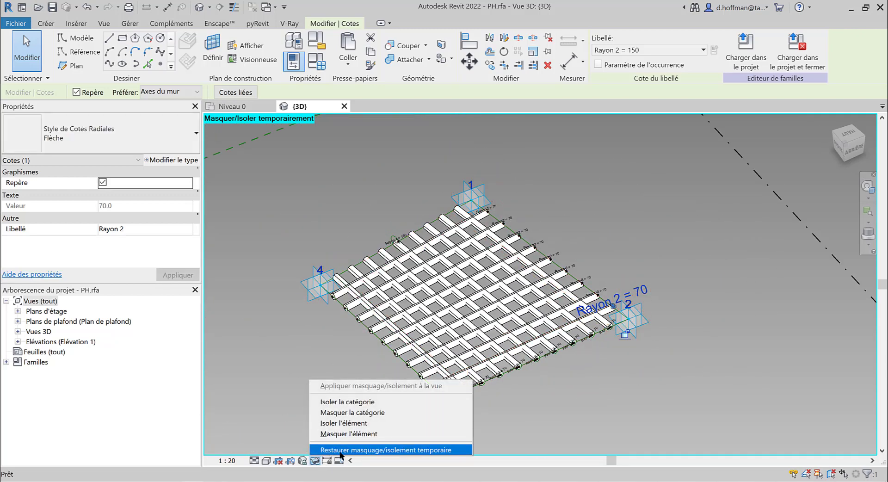
pyautogui.click(344, 449)
pyautogui.click(345, 387)
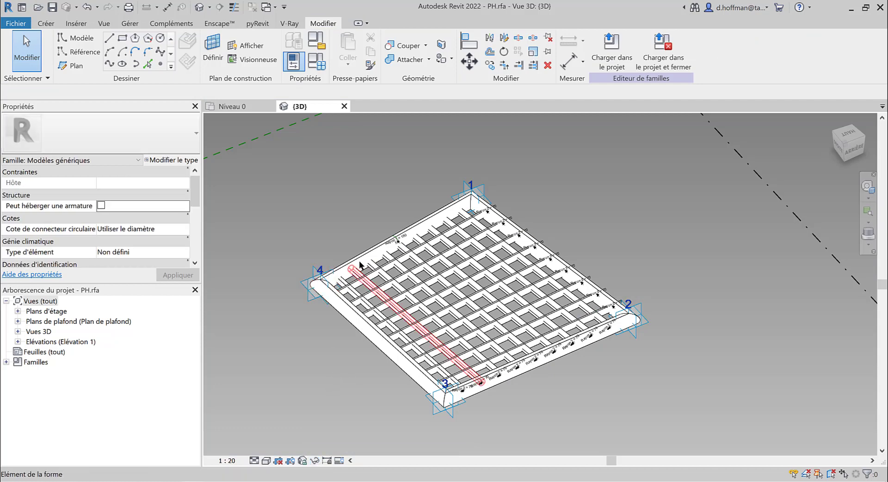
# Step: Set the Rayon 1 radius parameter of the frame tubes to 100
pyautogui.scroll(5, 365, 251)
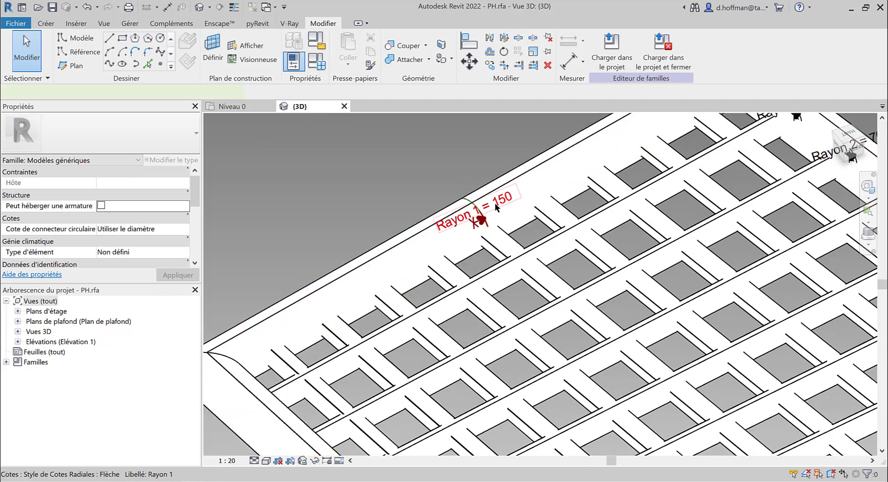
pyautogui.click(496, 207)
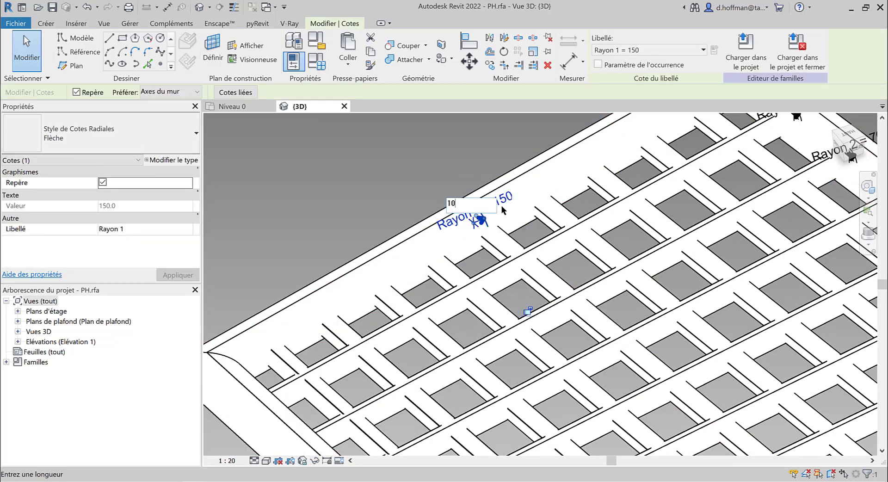
pyautogui.press('Return')
pyautogui.click(340, 189)
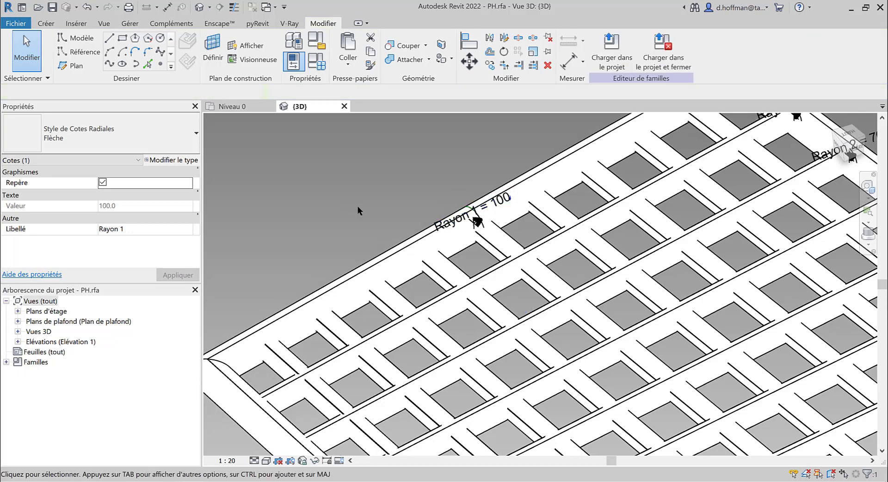
pyautogui.scroll(-5, 359, 209)
# Step: Try raising adaptive points 1 and 3 vertically to flex the tube grid, and undo both moves
pyautogui.keyDown('shift'); pyautogui.moveTo(569, 336); pyautogui.dragTo(412, 222, button='middle'); pyautogui.keyUp('shift')
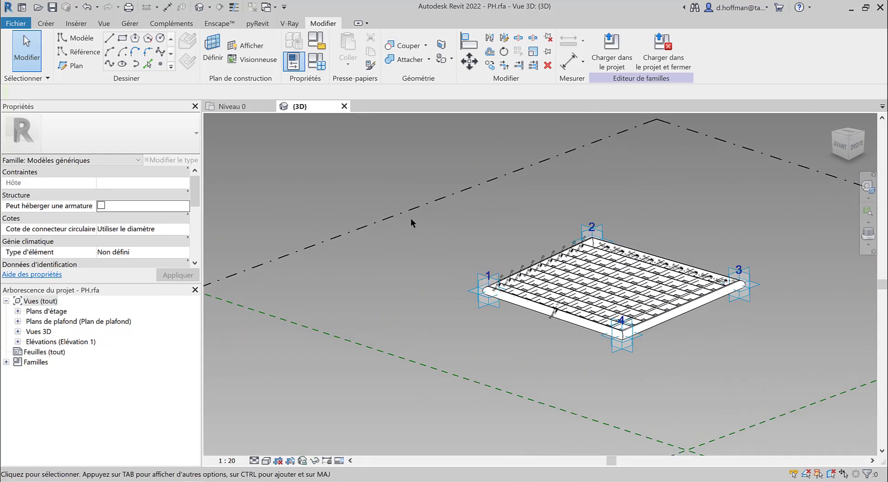
pyautogui.click(480, 240)
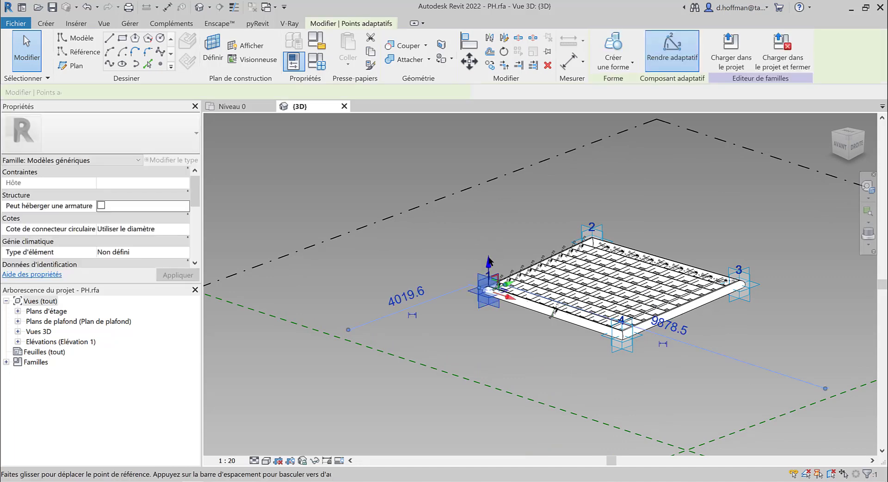
pyautogui.moveTo(489, 262); pyautogui.dragTo(481, 179)
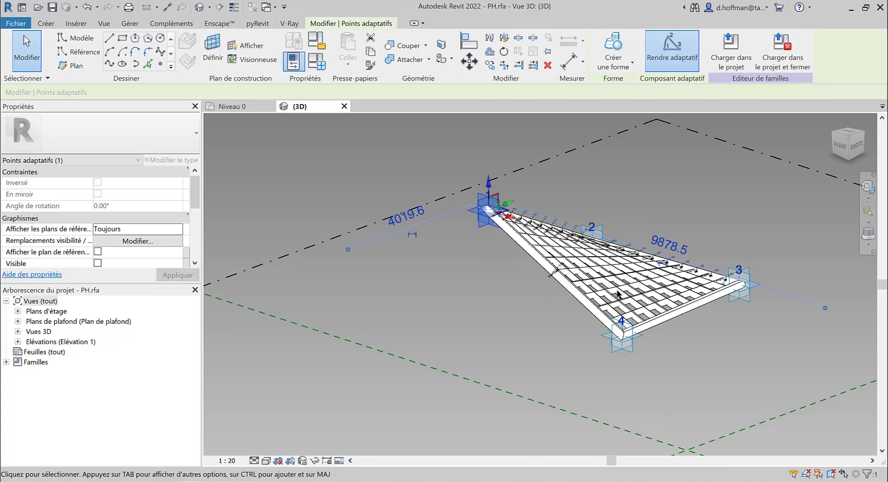
pyautogui.click(748, 294)
pyautogui.moveTo(740, 253); pyautogui.dragTo(741, 217)
pyautogui.moveTo(727, 318); pyautogui.dragTo(722, 314)
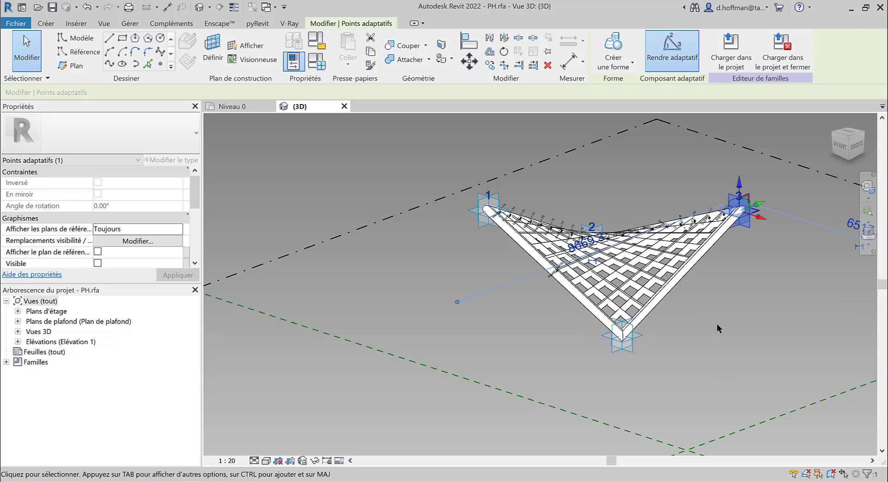
pyautogui.keyDown('shift'); pyautogui.moveTo(718, 325); pyautogui.dragTo(708, 366, button='middle'); pyautogui.keyUp('shift')
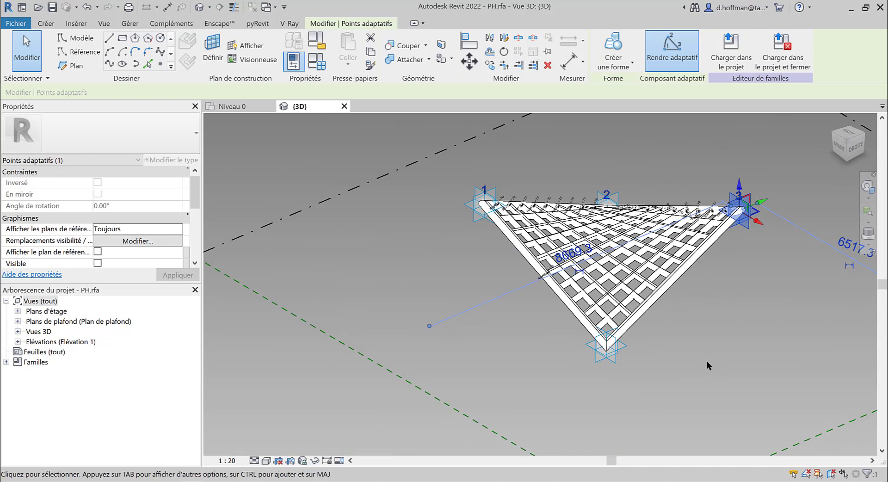
pyautogui.hotkey('ctrl', 'z')
pyautogui.hotkey('ctrl', 'z')
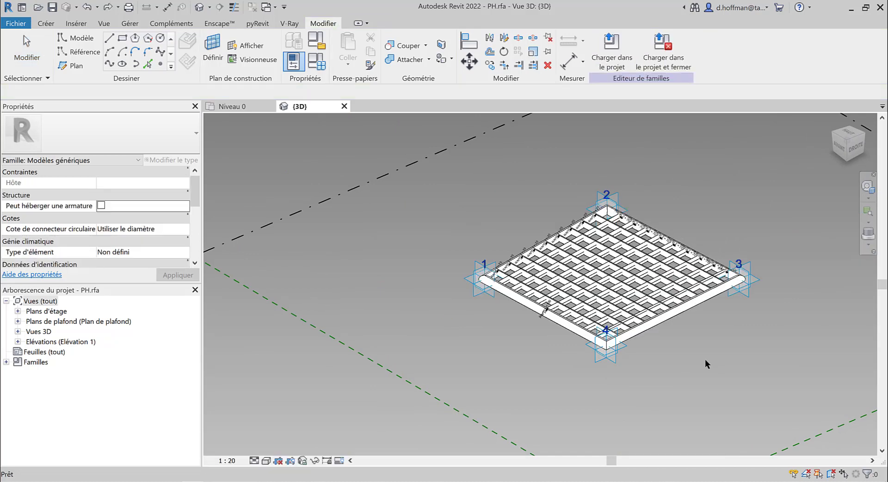
# Step: Save the family and switch to the Niveau 0 floor plan of Projet3, expanding its list of floor plans
pyautogui.click(53, 8)
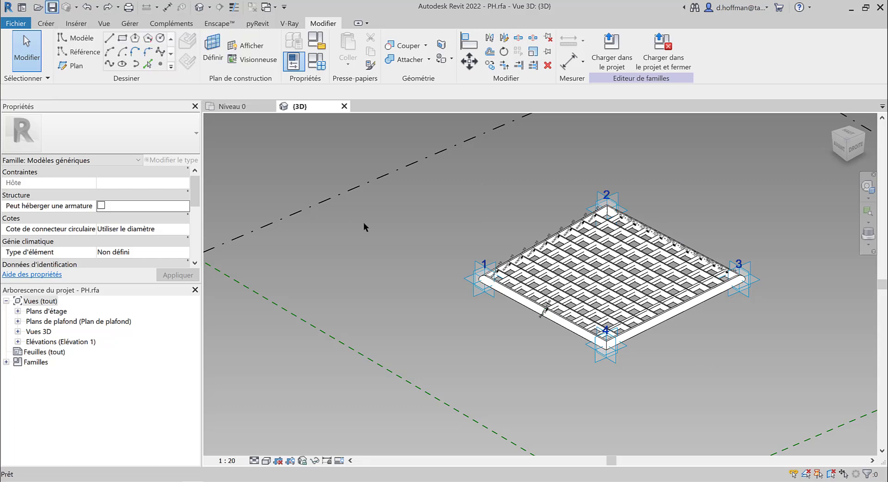
pyautogui.click(242, 110)
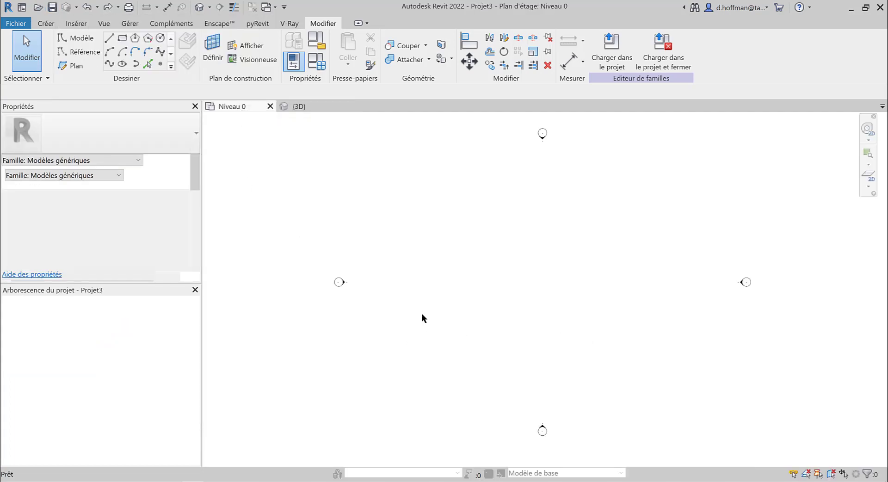
pyautogui.doubleClick(46, 311)
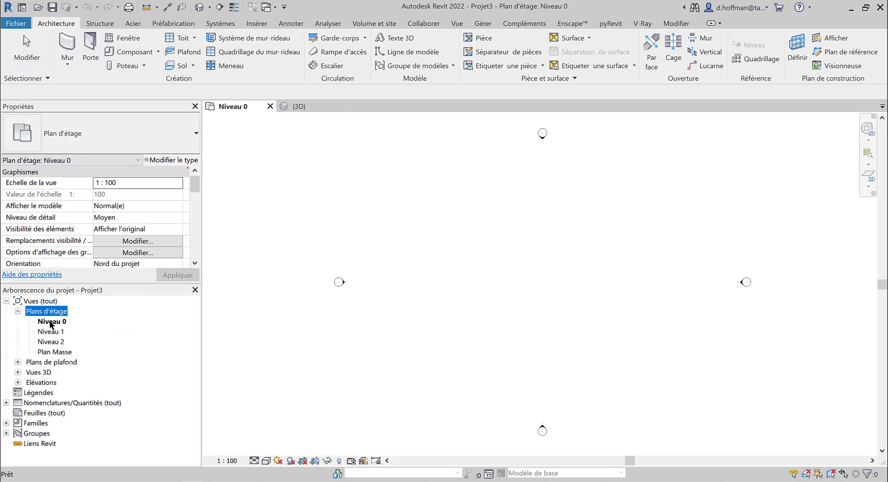
# Step: Place four 300mm x 300mm rectangular architectural columns in an irregular quadrilateral on Niveau 0, with their height set to Niveau 1
pyautogui.click(144, 65)
pyautogui.click(106, 112)
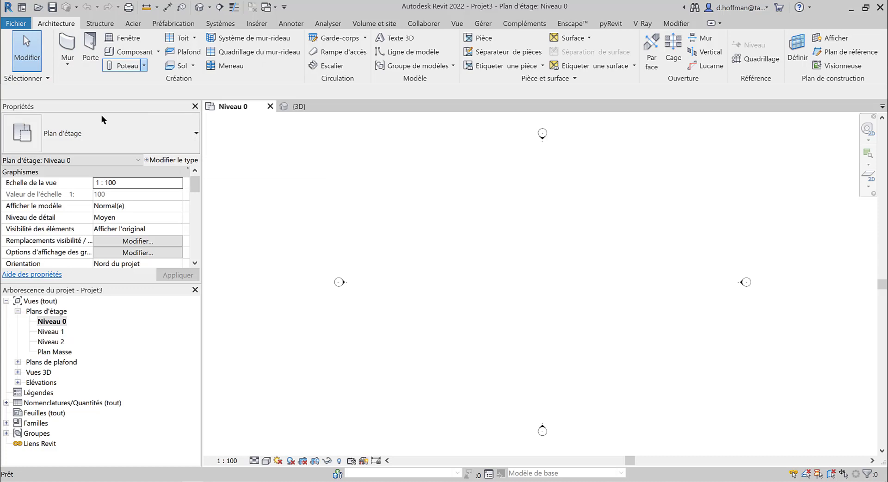
pyautogui.click(92, 141)
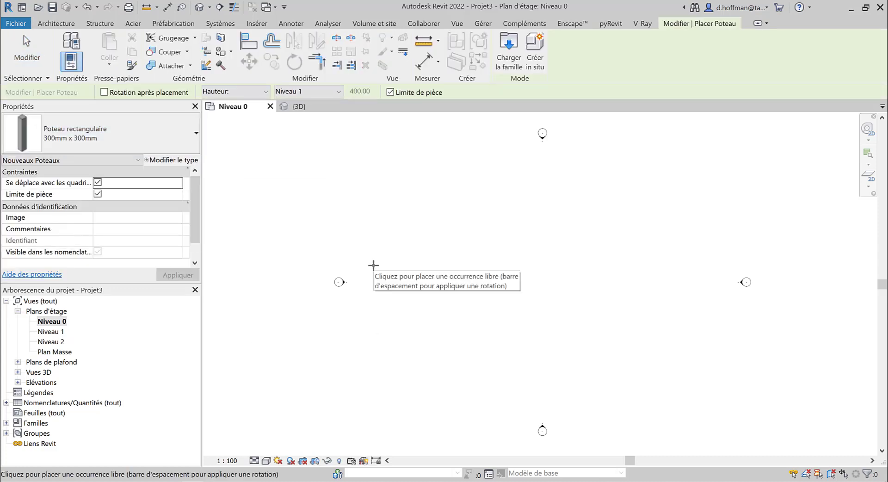
pyautogui.scroll(5, 373, 266)
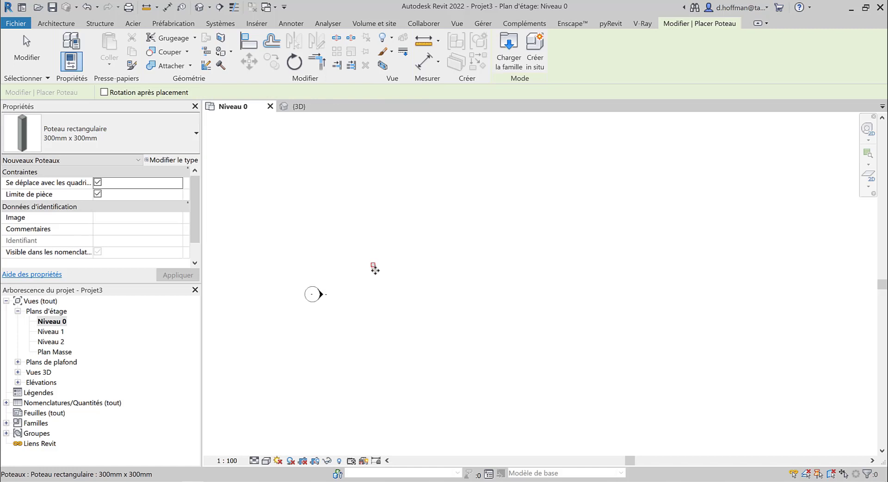
pyautogui.click(384, 197)
pyautogui.click(446, 212)
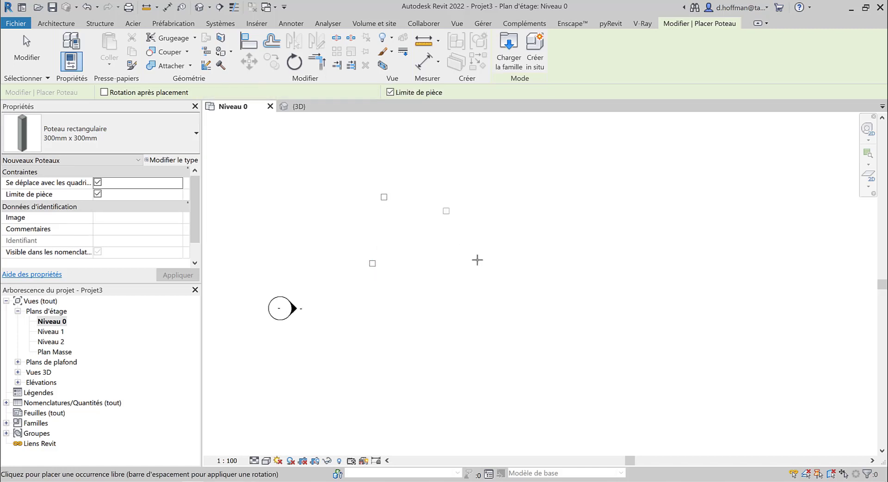
pyautogui.click(460, 282)
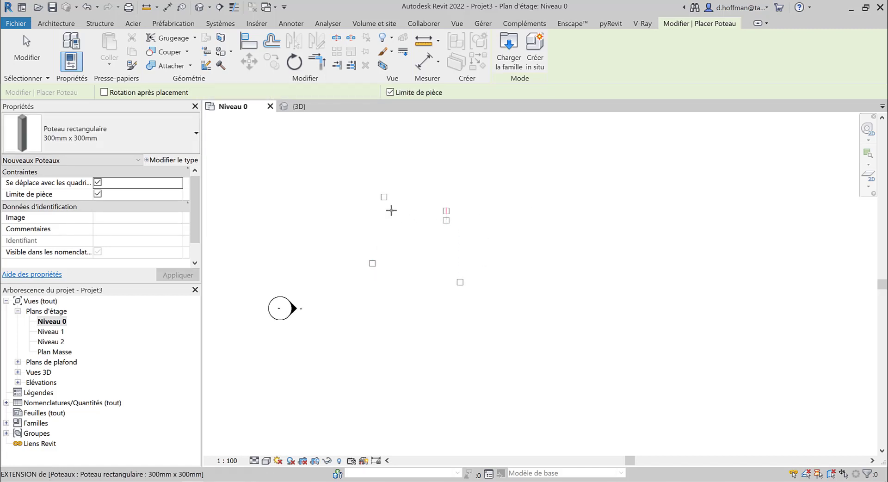
# Step: Place five more rectangular columns to complete an irregular three-by-three layout, and shift the lower-right column slightly outward and upward in plan
pyautogui.click(541, 197)
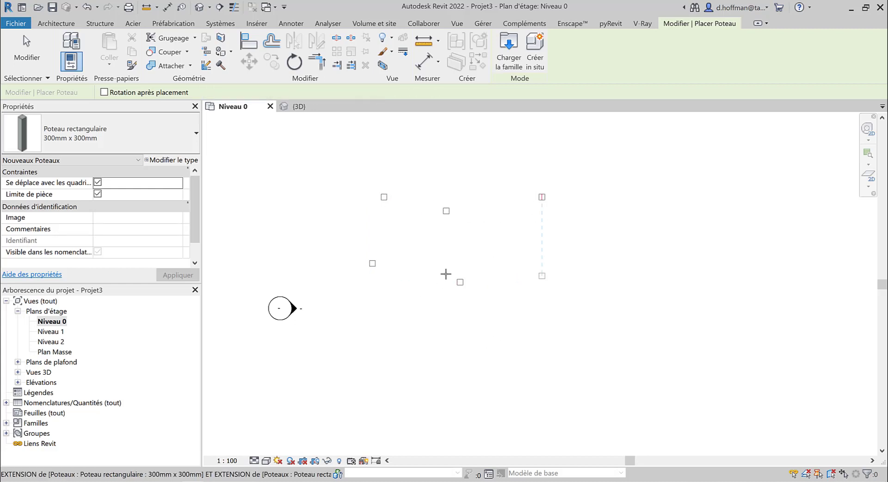
pyautogui.click(542, 276)
pyautogui.click(385, 353)
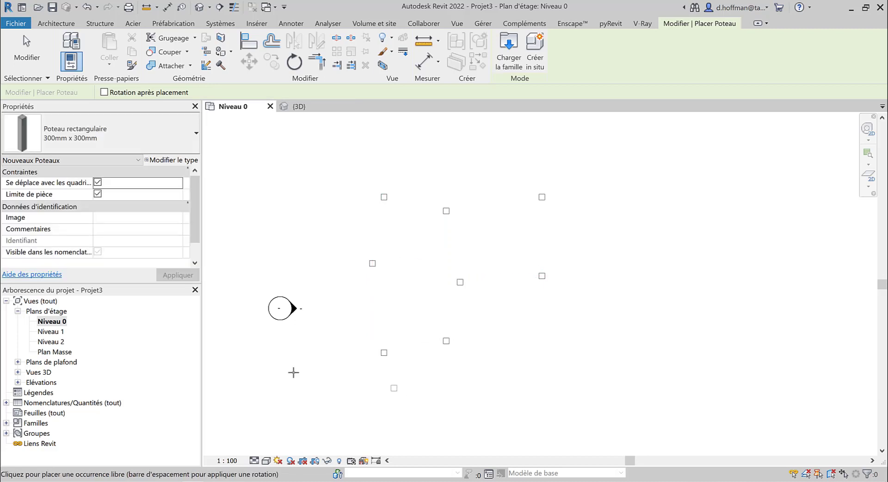
pyautogui.click(542, 376)
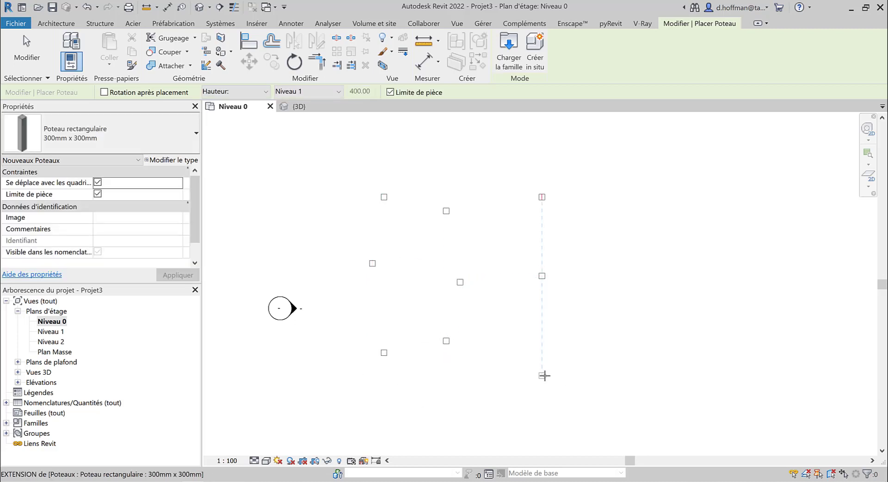
pyautogui.press('Escape')
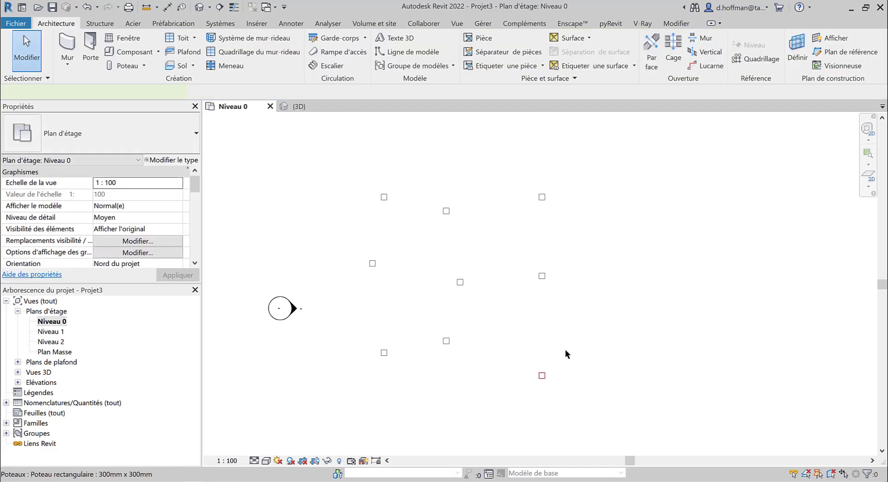
pyautogui.moveTo(542, 376); pyautogui.dragTo(563, 361)
pyautogui.press('Escape')
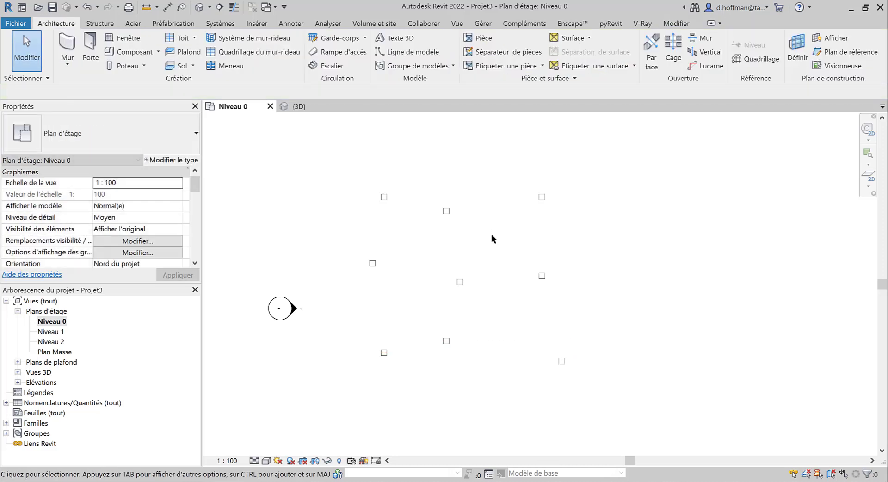
# Step: Select all nine columns in the project's 3D view and set their upper level to Niveau 2
pyautogui.press('3')
pyautogui.press('d')
pyautogui.scroll(7, 465, 246)
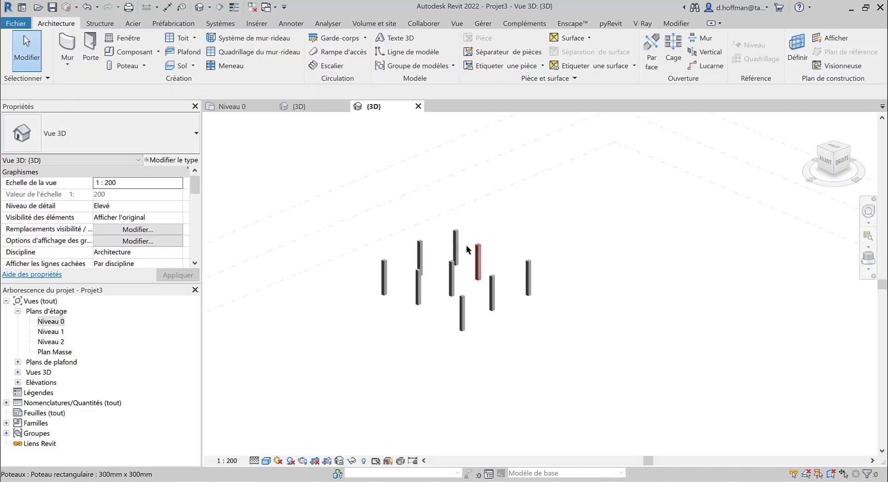
pyautogui.keyDown('shift'); pyautogui.moveTo(564, 348); pyautogui.dragTo(489, 398, button='middle'); pyautogui.keyUp('shift')
pyautogui.moveTo(485, 409); pyautogui.dragTo(246, 434)
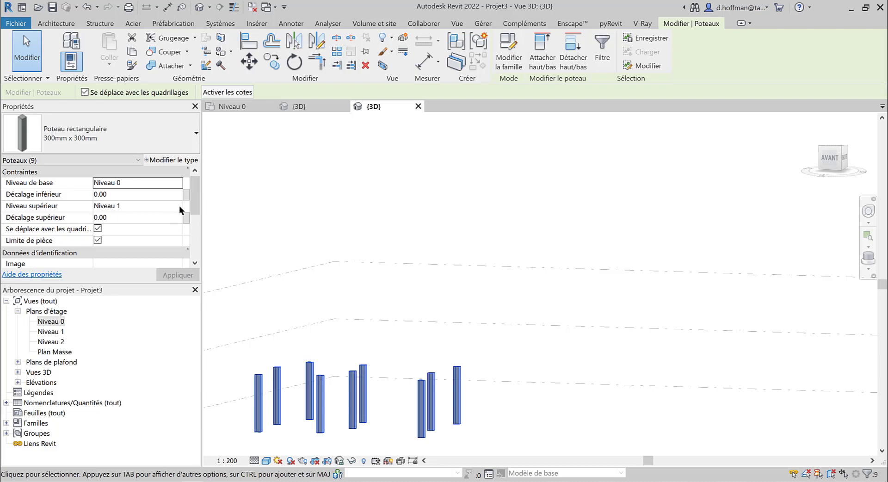
pyautogui.click(179, 205)
pyautogui.click(121, 238)
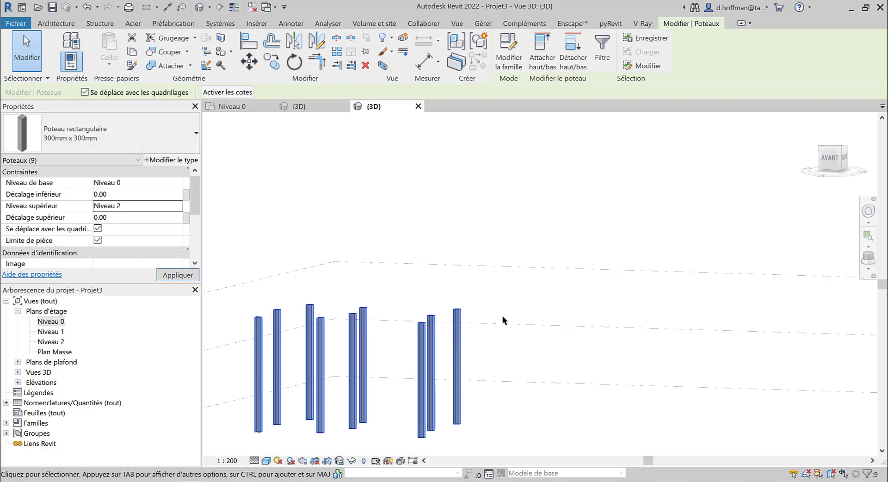
# Step: Set the top offset of the leftmost corner column in the 3D view to -200
pyautogui.keyDown('shift'); pyautogui.moveTo(503, 319); pyautogui.dragTo(480, 390, button='middle'); pyautogui.keyUp('shift')
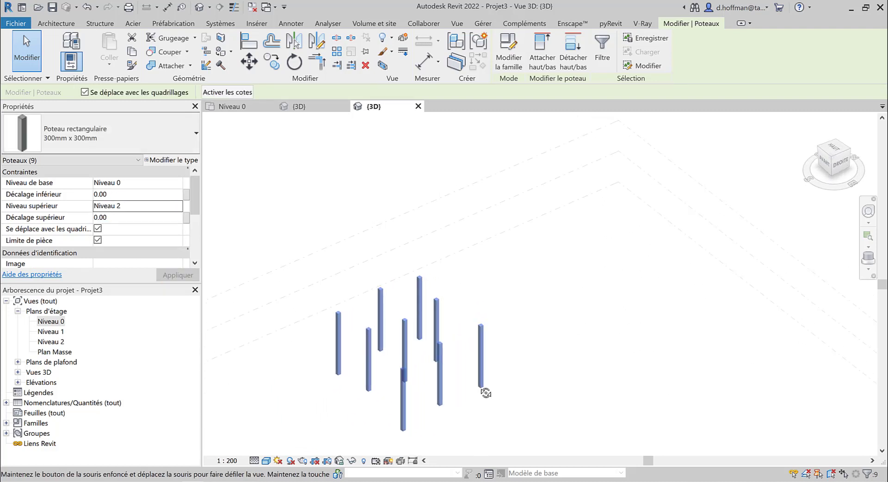
pyautogui.scroll(5, 361, 388)
pyautogui.keyDown('shift'); pyautogui.moveTo(504, 336); pyautogui.dragTo(536, 333, button='middle'); pyautogui.keyUp('shift')
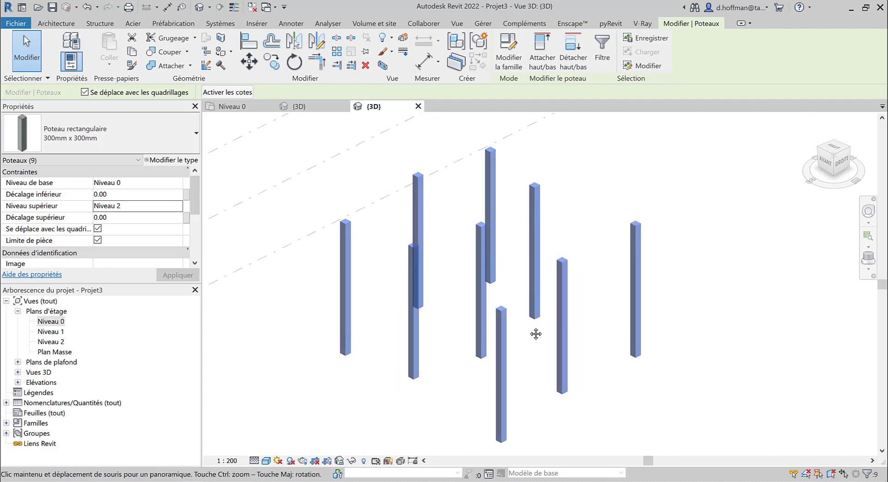
pyautogui.click(344, 237)
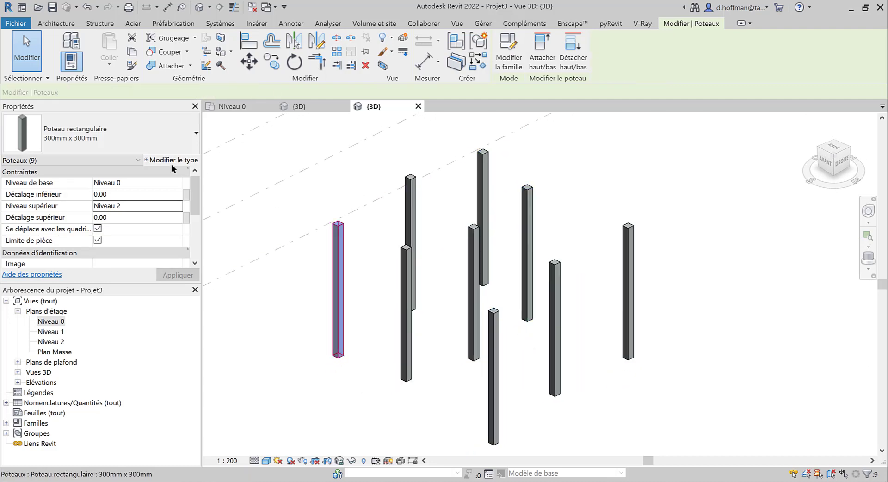
pyautogui.click(115, 221)
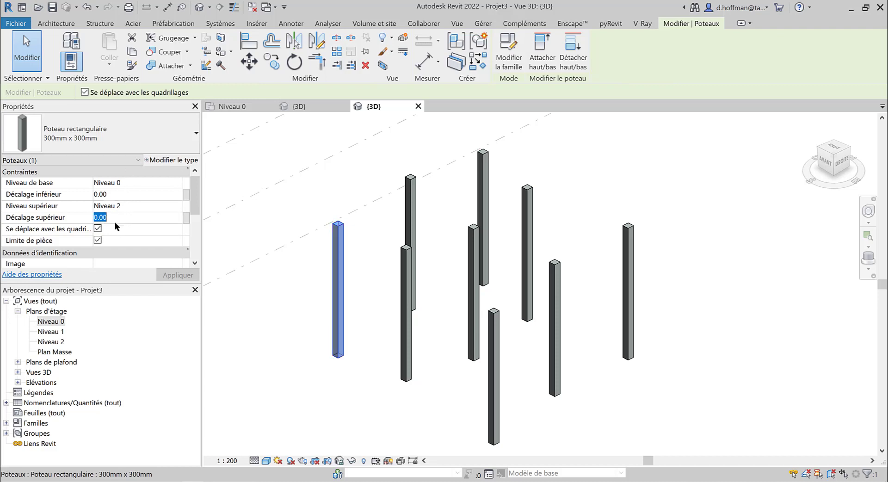
pyautogui.write('-200')
pyautogui.press('Return')
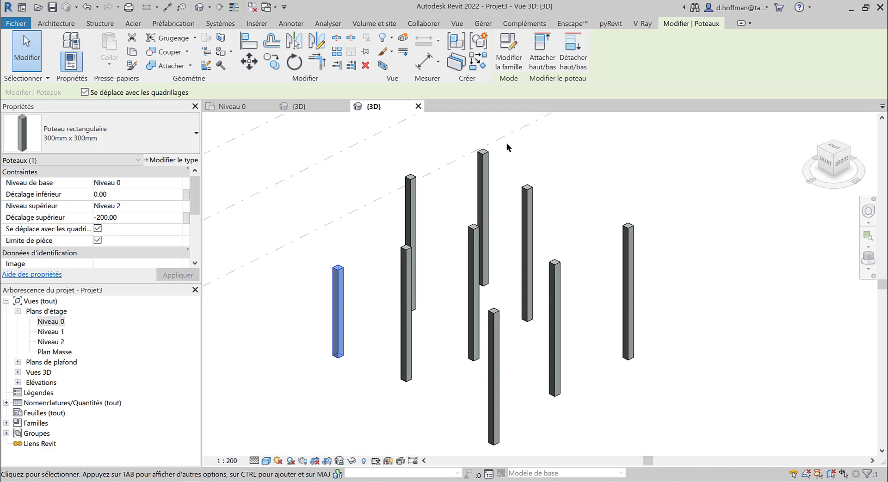
# Step: Set the top offset of the rear column to -100 and its right-hand neighbour to -150, and raise the top of the central column
pyautogui.click(483, 167)
pyautogui.click(127, 217)
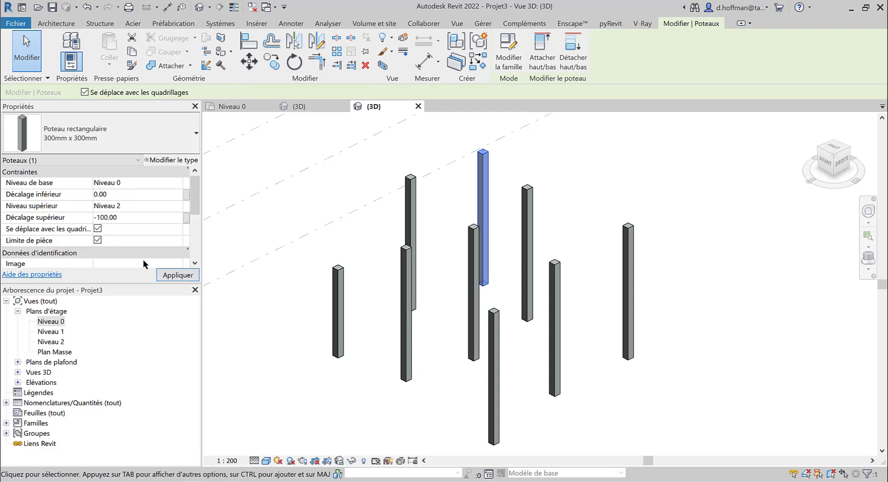
pyautogui.click(475, 234)
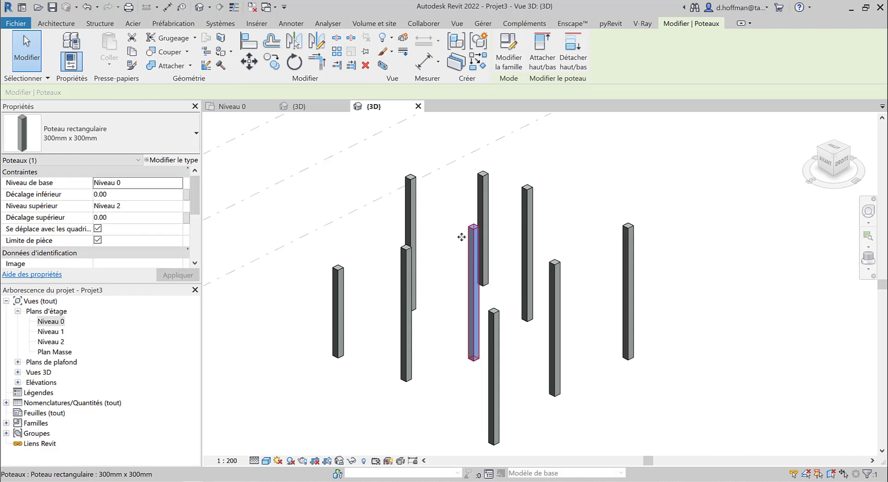
pyautogui.click(532, 196)
pyautogui.click(127, 217)
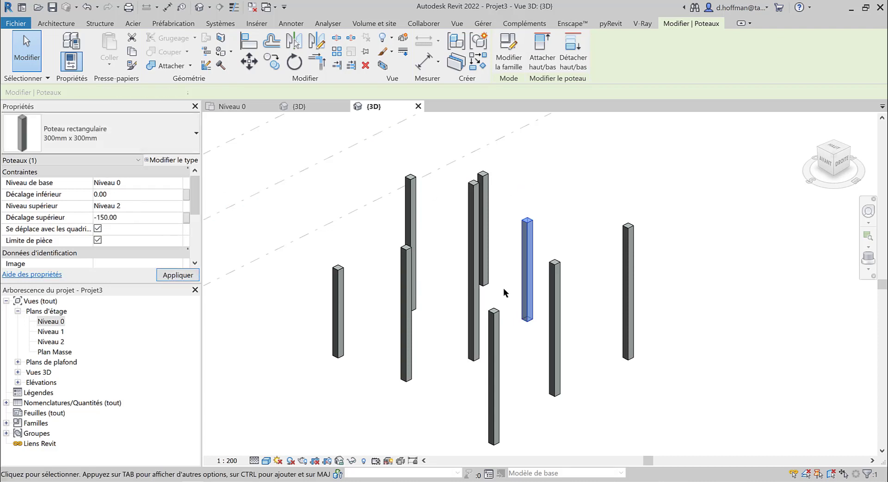
# Step: Set the top offset to -100 for the column midway along the front-right side and to -200 for the front corner column
pyautogui.click(555, 282)
pyautogui.click(149, 217)
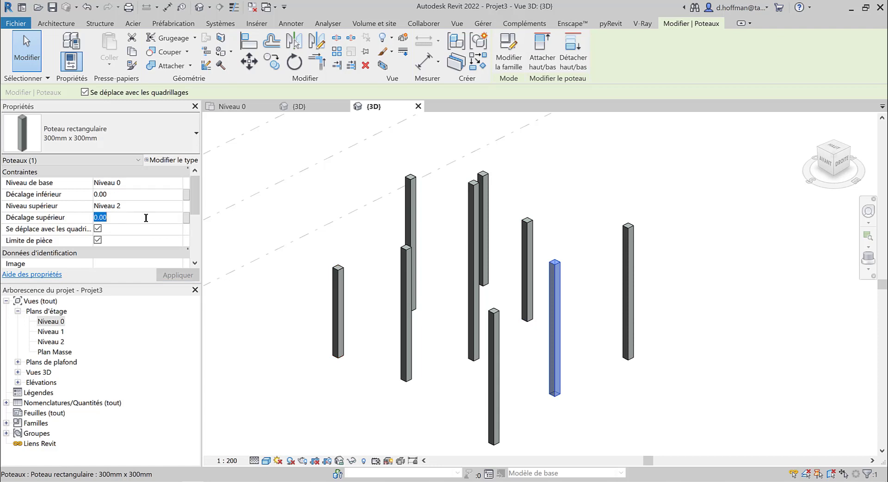
pyautogui.write('-10')
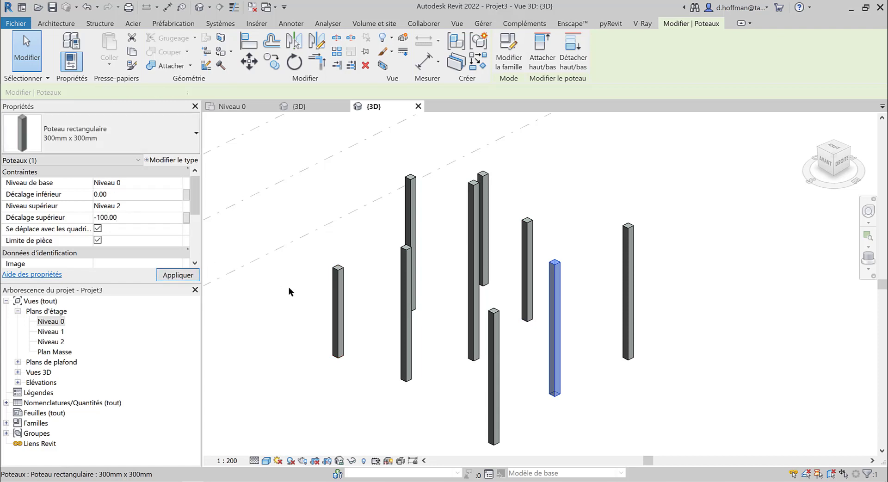
pyautogui.click(494, 345)
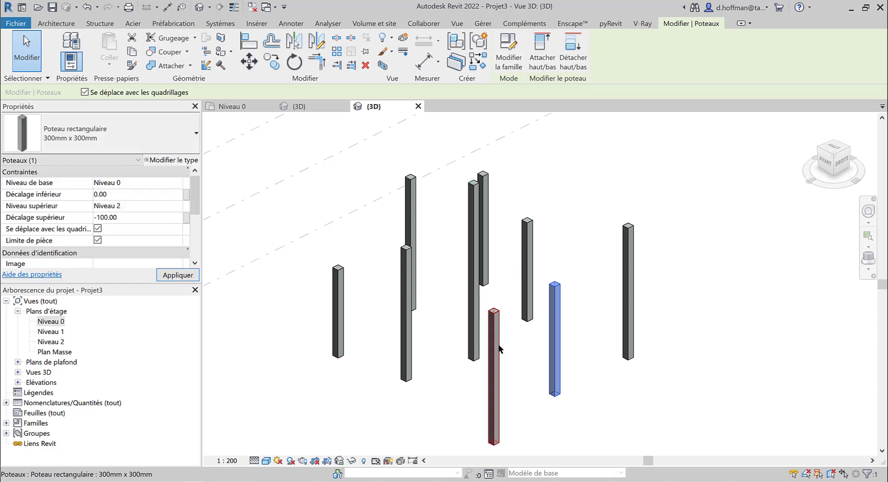
pyautogui.click(133, 218)
pyautogui.write('-200')
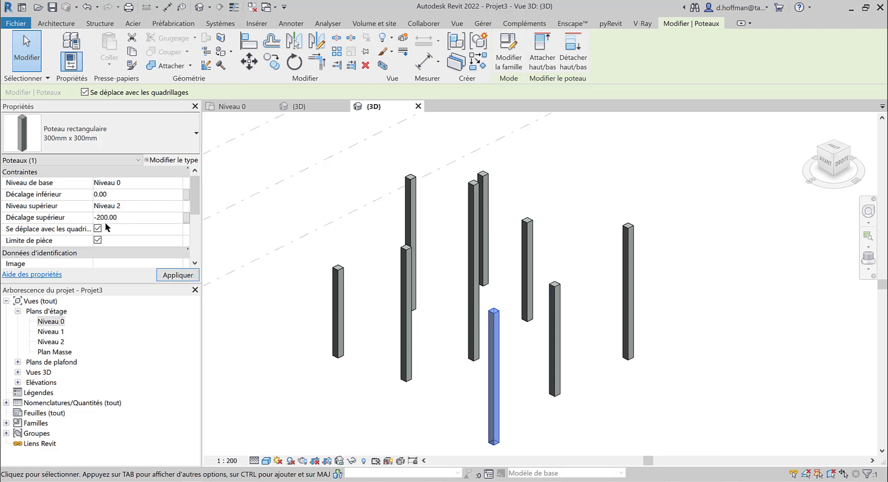
# Step: Set the top offset of the rightmost corner column to 50
pyautogui.click(628, 278)
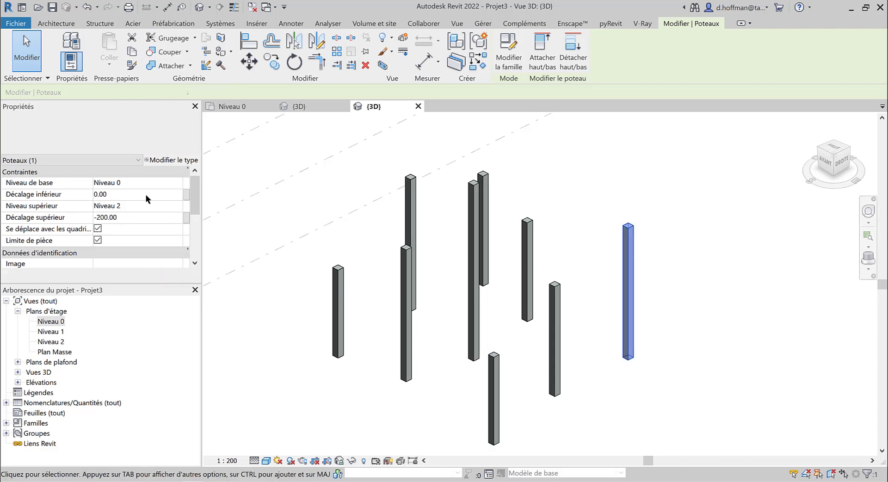
pyautogui.click(135, 218)
pyautogui.write('50')
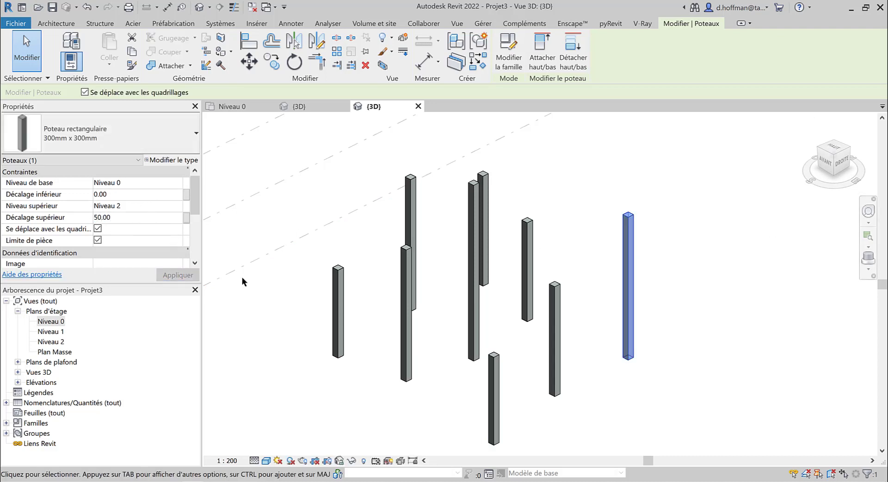
# Step: Close the inactive views and load the PH family from its own 3D view into Projet3 for placement
pyautogui.moveTo(485, 294)
pyautogui.keyDown('shift'); pyautogui.mouseDown(button='middle')
pyautogui.moveTo(568, 179)
pyautogui.moveTo(666, 190)
pyautogui.moveTo(597, 277)
pyautogui.moveTo(518, 324)
pyautogui.moveTo(479, 340)
pyautogui.moveTo(498, 335)
pyautogui.moveTo(470, 300)
pyautogui.mouseUp(button='middle'); pyautogui.keyUp('shift')
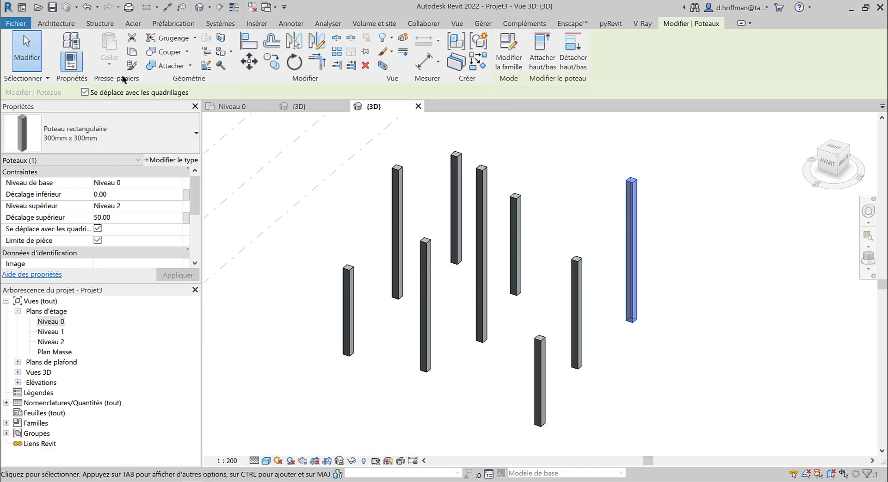
pyautogui.click(251, 7)
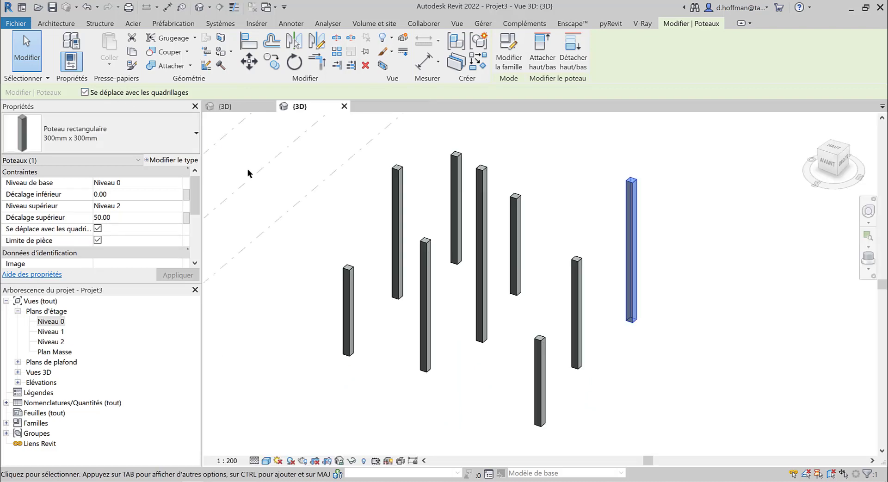
pyautogui.click(224, 109)
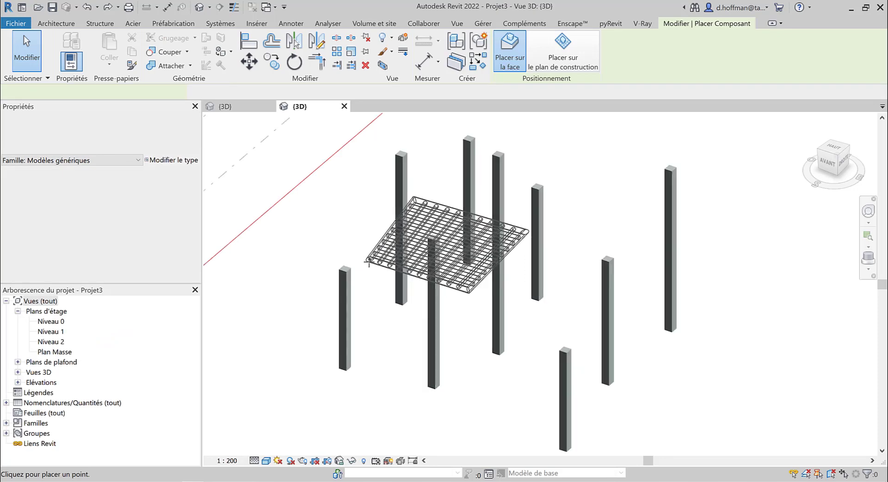
# Step: Place two PH adaptive components over adjacent quadrants of the column layout, snapping each one's four points to column-top corners
pyautogui.scroll(5, 340, 273)
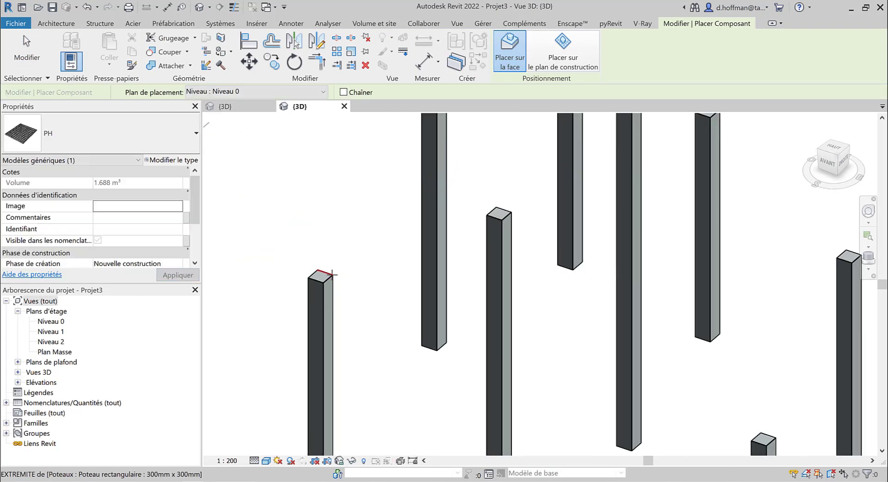
pyautogui.moveTo(376, 241); pyautogui.dragTo(366, 299, button='middle')
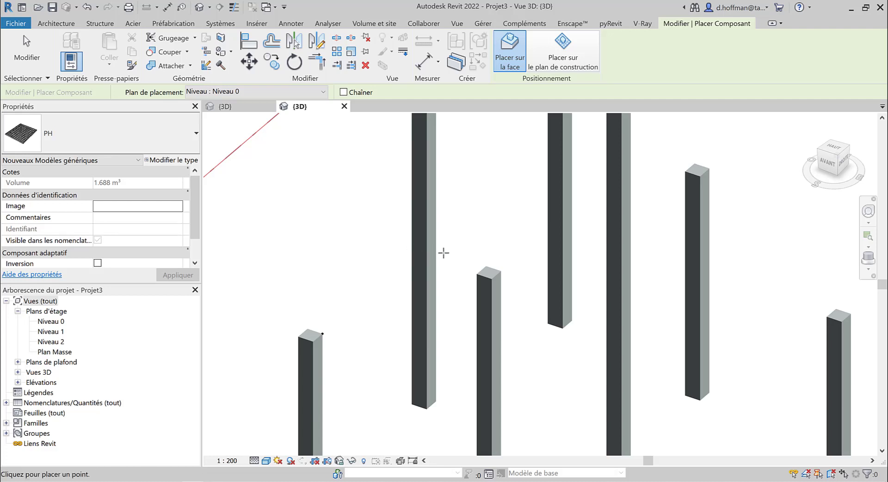
pyautogui.scroll(-4, 454, 238)
pyautogui.keyDown('shift'); pyautogui.moveTo(456, 261); pyautogui.dragTo(463, 231, button='middle'); pyautogui.keyUp('shift')
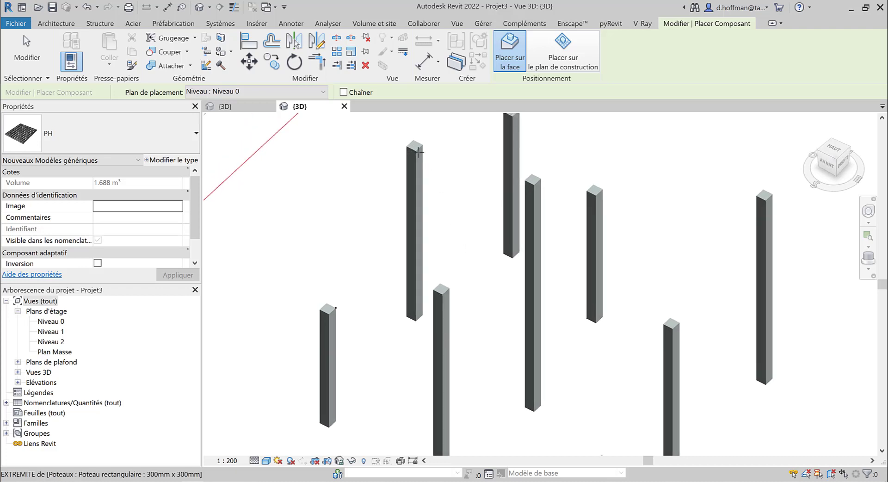
pyautogui.click(417, 150)
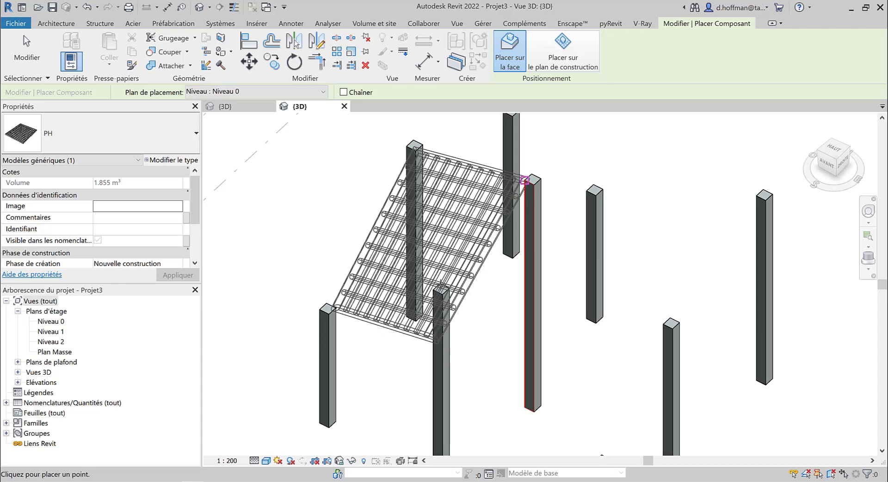
pyautogui.click(525, 180)
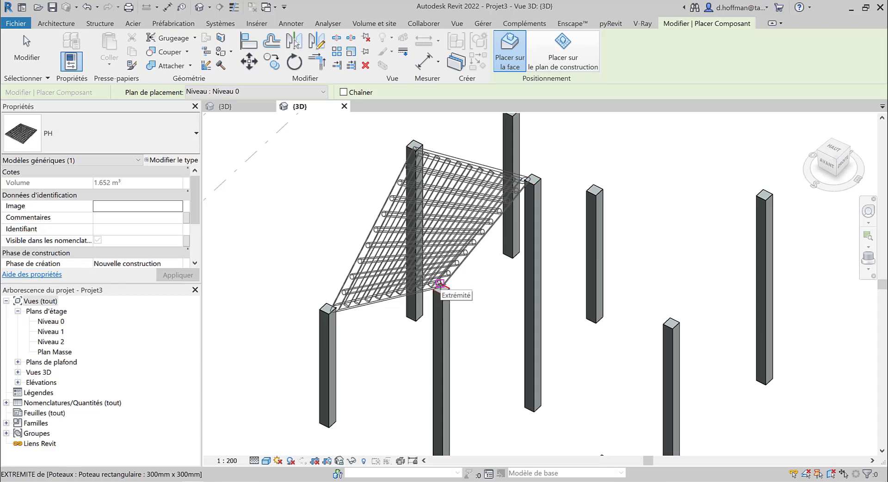
pyautogui.click(417, 337)
pyautogui.keyDown('shift'); pyautogui.moveTo(424, 370); pyautogui.dragTo(388, 331, button='middle'); pyautogui.keyUp('shift')
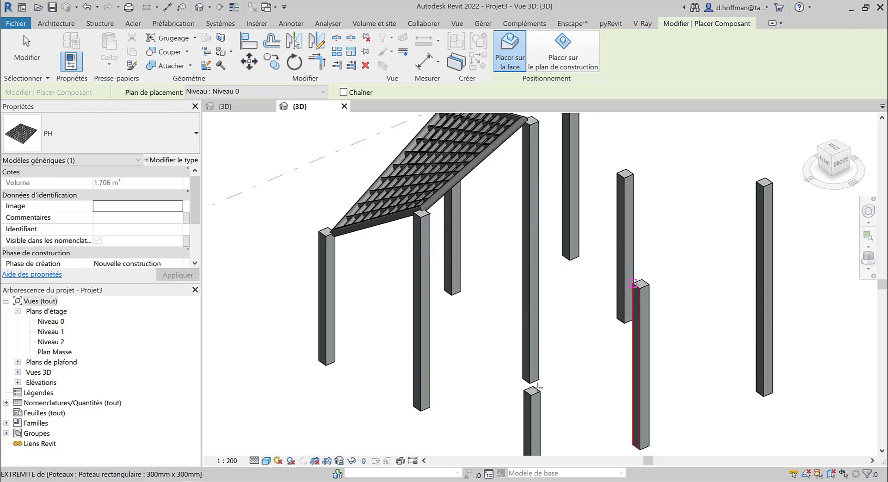
pyautogui.click(633, 284)
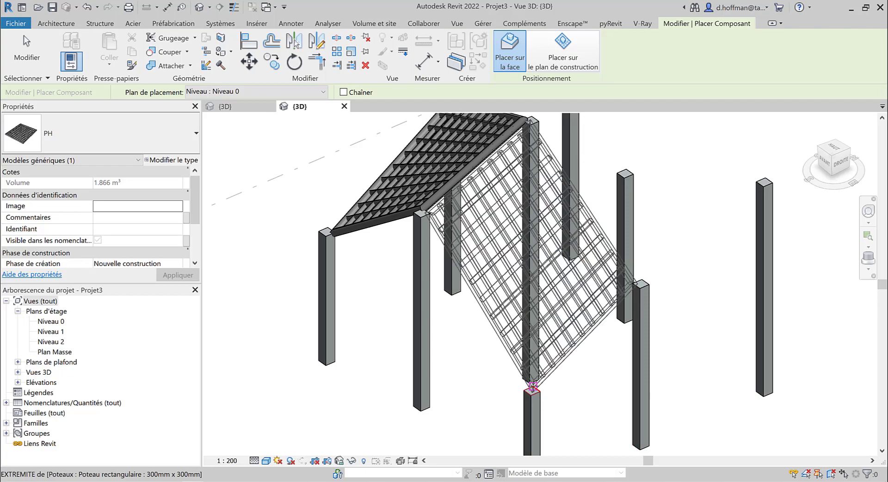
# Step: Place a third PH component over the next quadrant, snapping its points to the corners of the surrounding column tops
pyautogui.keyDown('shift'); pyautogui.moveTo(495, 357); pyautogui.dragTo(330, 349, button='middle'); pyautogui.keyUp('shift')
pyautogui.scroll(3, 443, 269)
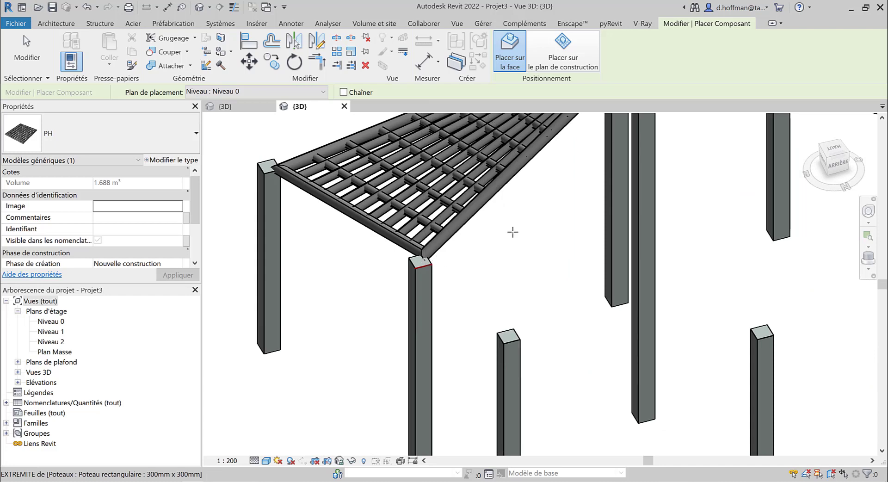
pyautogui.keyDown('shift'); pyautogui.moveTo(537, 235); pyautogui.dragTo(550, 217, button='middle'); pyautogui.keyUp('shift')
pyautogui.moveTo(473, 301); pyautogui.dragTo(464, 310, button='middle')
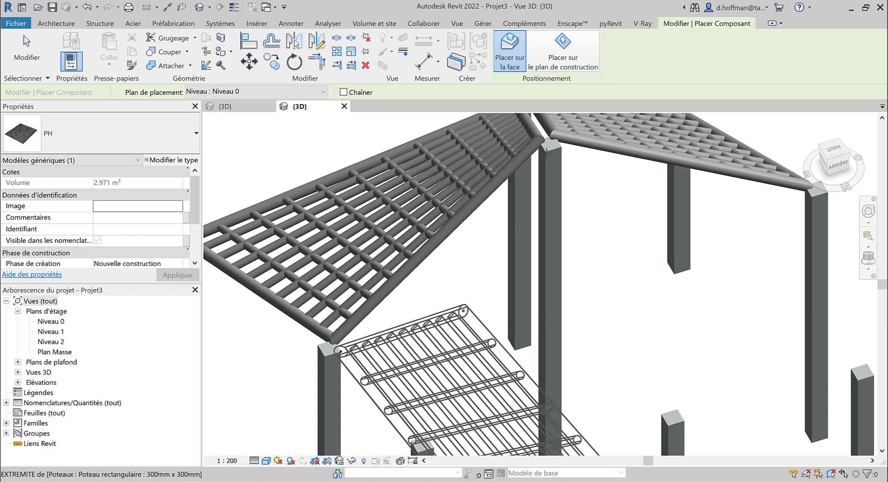
pyautogui.click(546, 149)
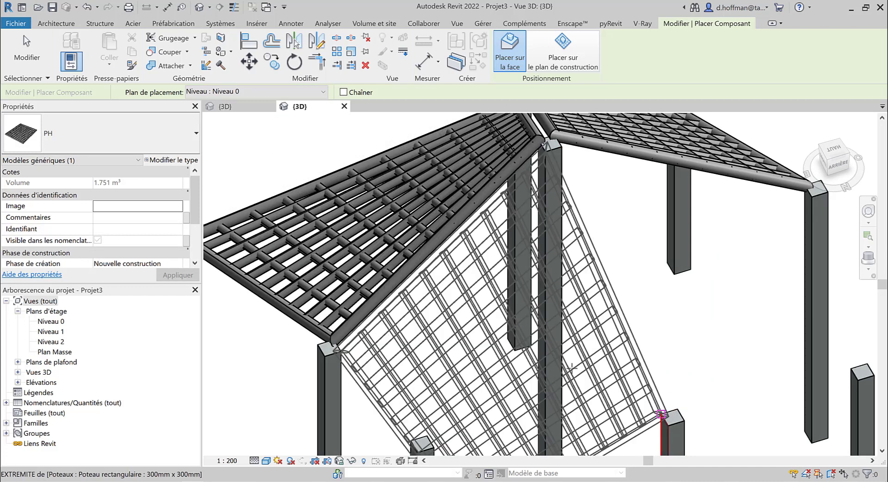
pyautogui.moveTo(573, 362)
pyautogui.keyDown('shift'); pyautogui.mouseDown(button='middle')
pyautogui.moveTo(585, 348)
pyautogui.moveTo(590, 244)
pyautogui.moveTo(492, 269)
pyautogui.mouseUp(button='middle'); pyautogui.keyUp('shift')
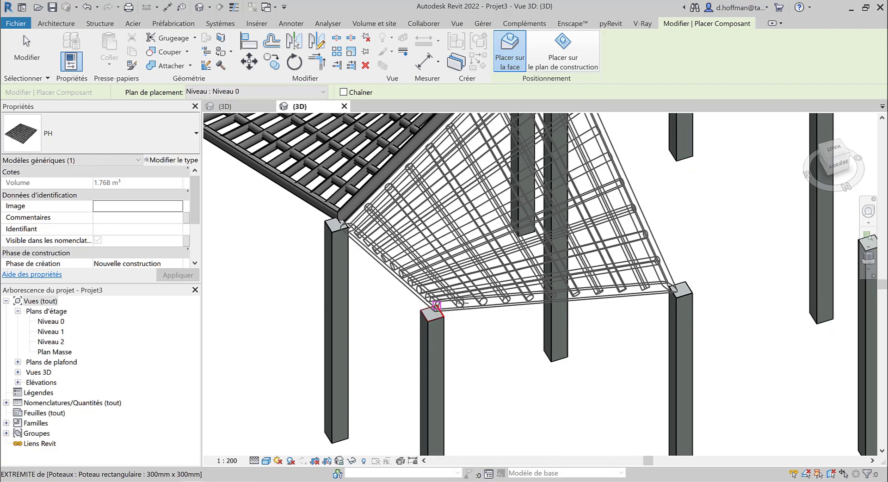
pyautogui.click(436, 307)
# Step: Place a fourth PH component over the last open quadrant, snapped to the column-top corners, and end the placement
pyautogui.scroll(-4, 509, 222)
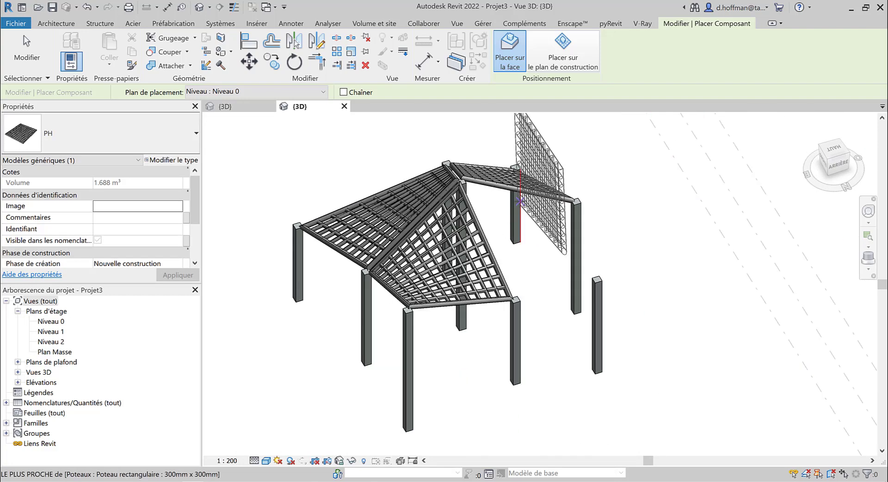
pyautogui.scroll(5, 520, 201)
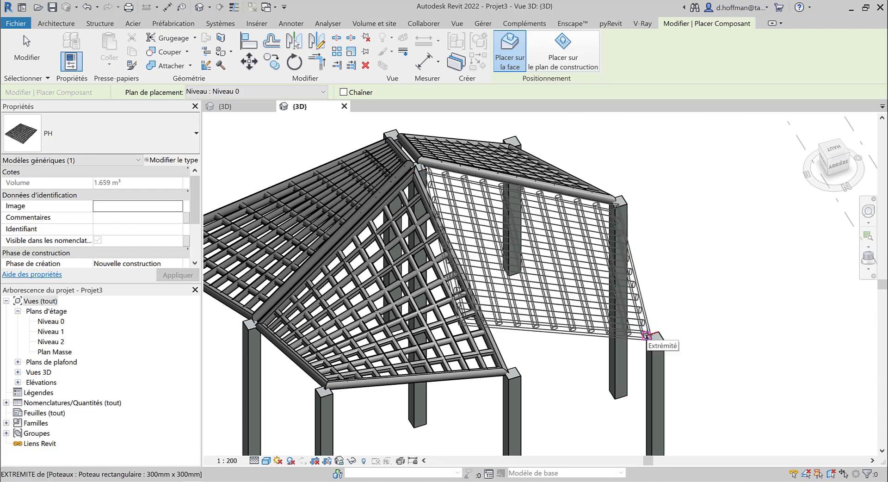
pyautogui.click(515, 368)
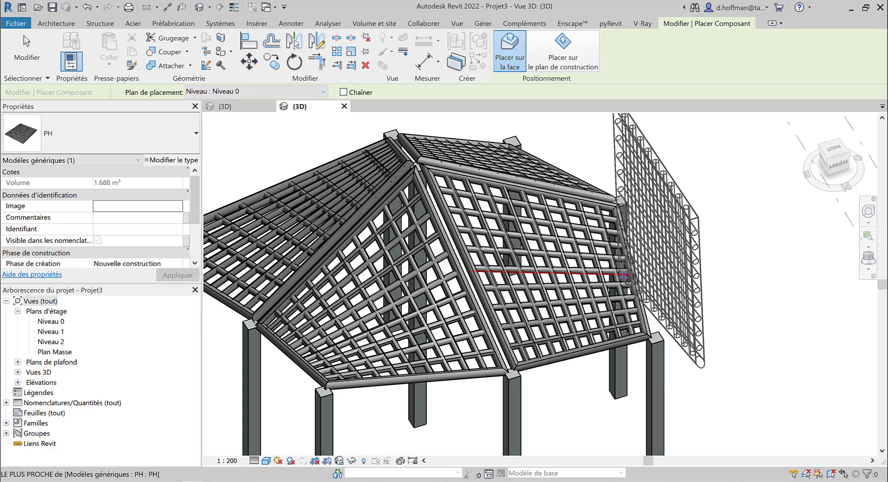
pyautogui.scroll(-4, 622, 269)
pyautogui.press('Escape')
pyautogui.press('Escape')
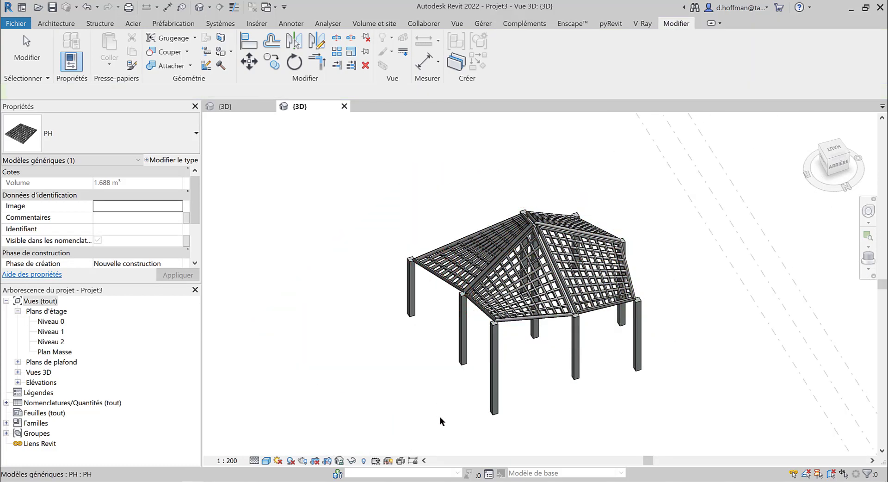
# Step: Set the top offset of the corner column supporting the lowest roof corner to 200
pyautogui.scroll(4, 481, 305)
pyautogui.keyDown('shift'); pyautogui.moveTo(366, 354); pyautogui.dragTo(606, 296, button='middle'); pyautogui.keyUp('shift')
pyautogui.scroll(-5, 489, 303)
pyautogui.click(424, 338)
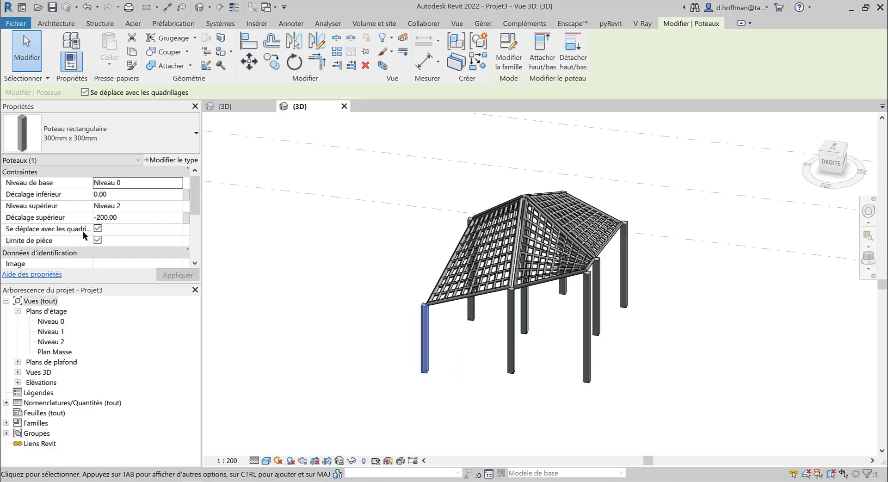
pyautogui.click(132, 218)
pyautogui.write('200.00')
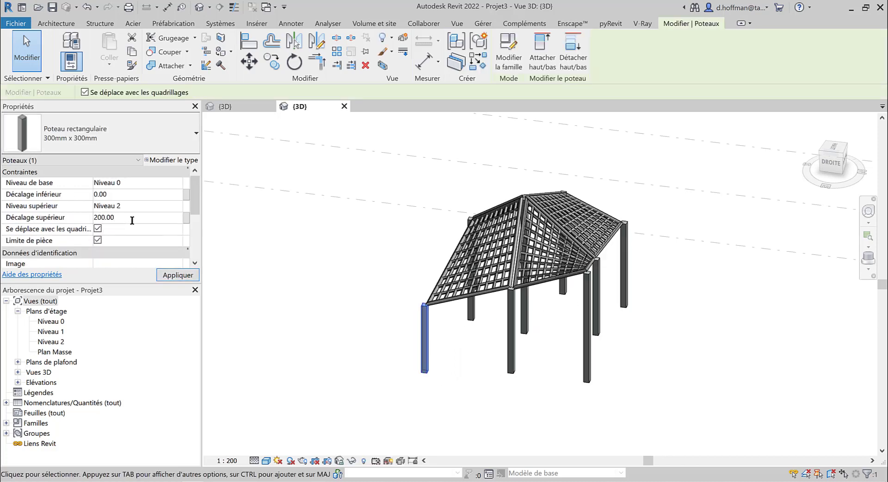
pyautogui.press('Return')
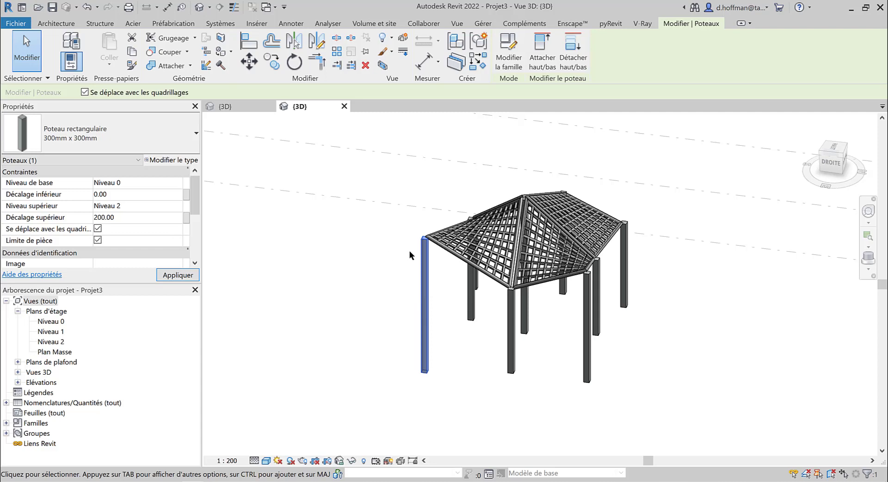
# Step: Set the top offset of the selected corner column and of the short corner column on the adjacent side to 350
pyautogui.click(147, 218)
pyautogui.write('3')
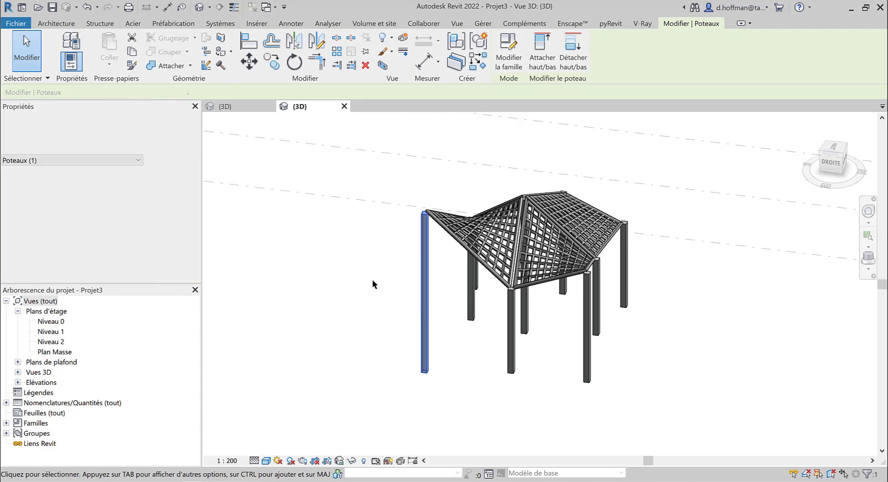
pyautogui.keyDown('shift'); pyautogui.moveTo(372, 284); pyautogui.dragTo(534, 346, button='middle'); pyautogui.keyUp('shift')
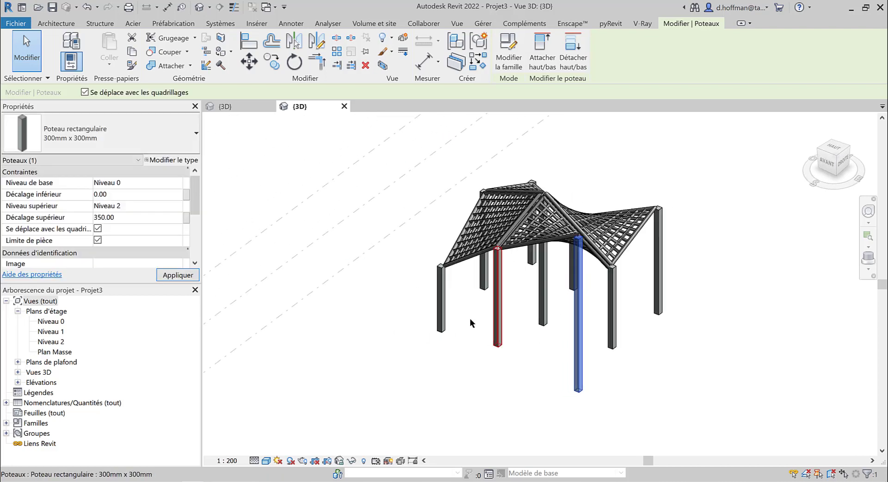
pyautogui.click(441, 301)
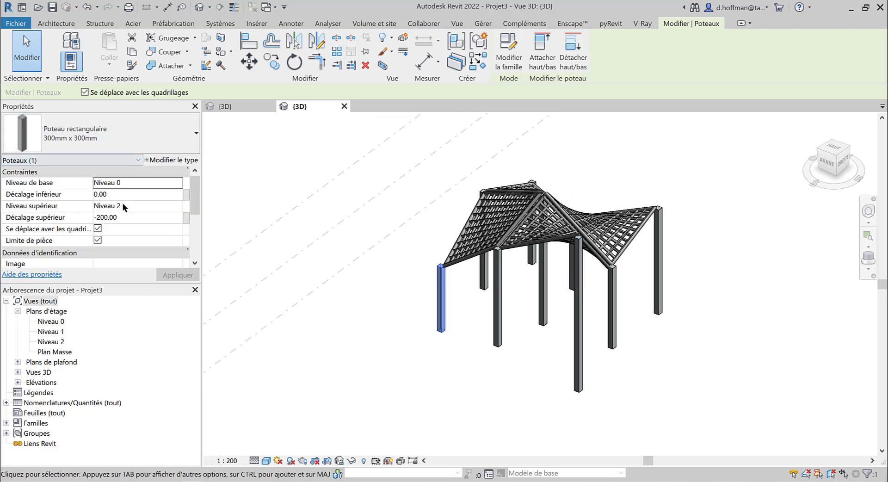
pyautogui.write('350')
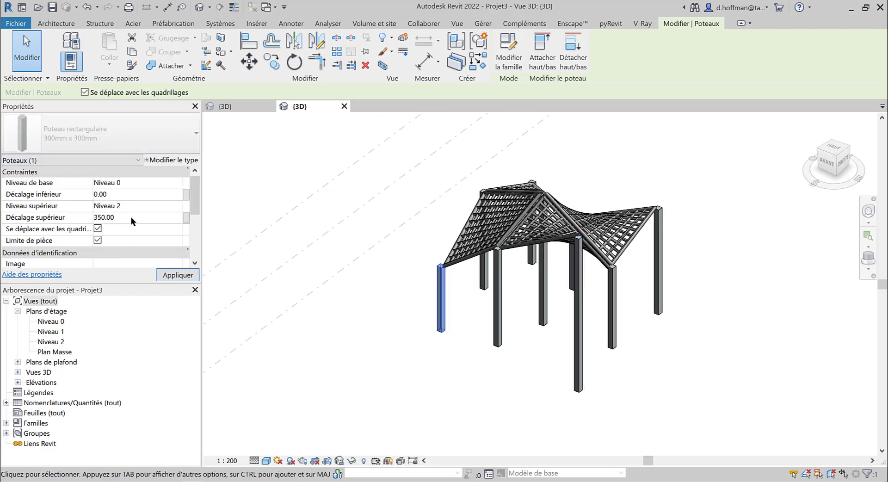
# Step: Set the top offset of the short column under the lowest roof corner to -200
pyautogui.keyDown('shift'); pyautogui.moveTo(390, 284); pyautogui.dragTo(296, 293, button='middle'); pyautogui.keyUp('shift')
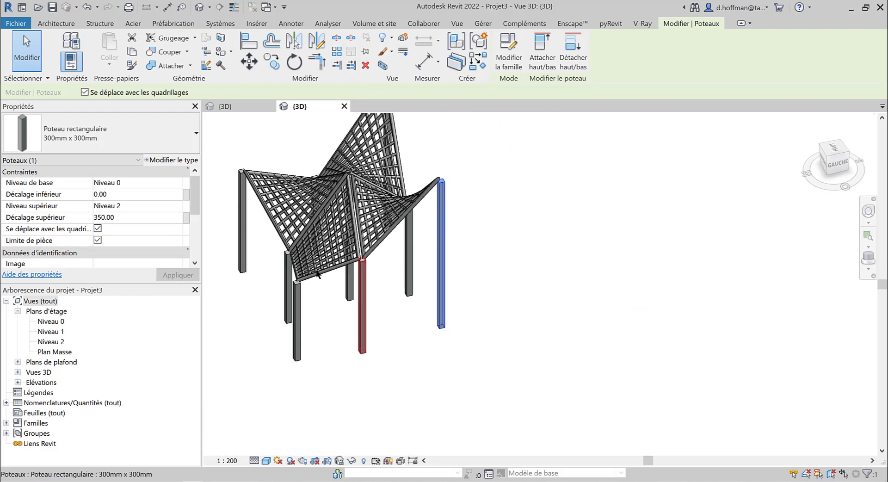
pyautogui.click(296, 292)
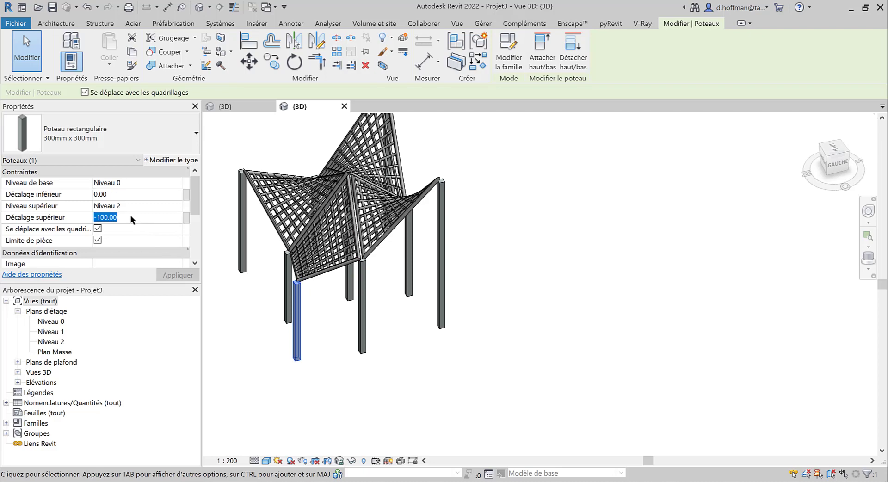
pyautogui.write('-200.00')
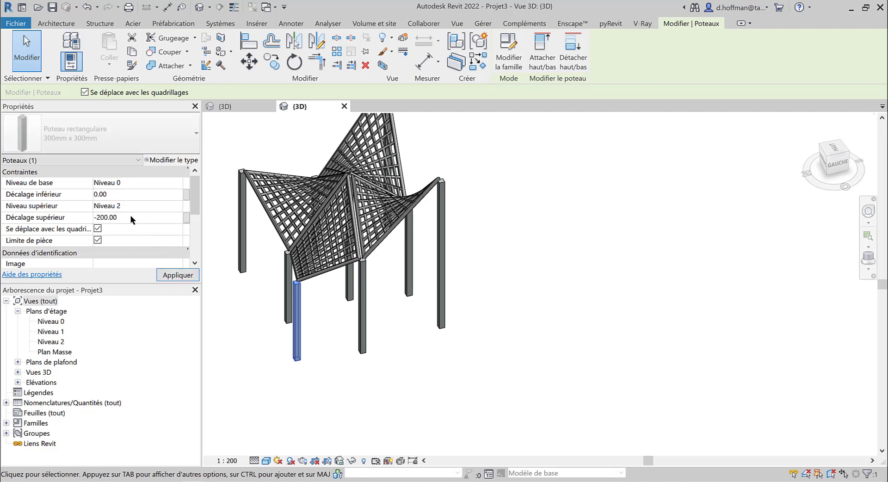
# Step: Set the top offset of the central column where the four roof panels meet to 500
pyautogui.keyDown('shift'); pyautogui.moveTo(391, 277); pyautogui.dragTo(660, 269, button='middle'); pyautogui.keyUp('shift')
pyautogui.click(600, 333)
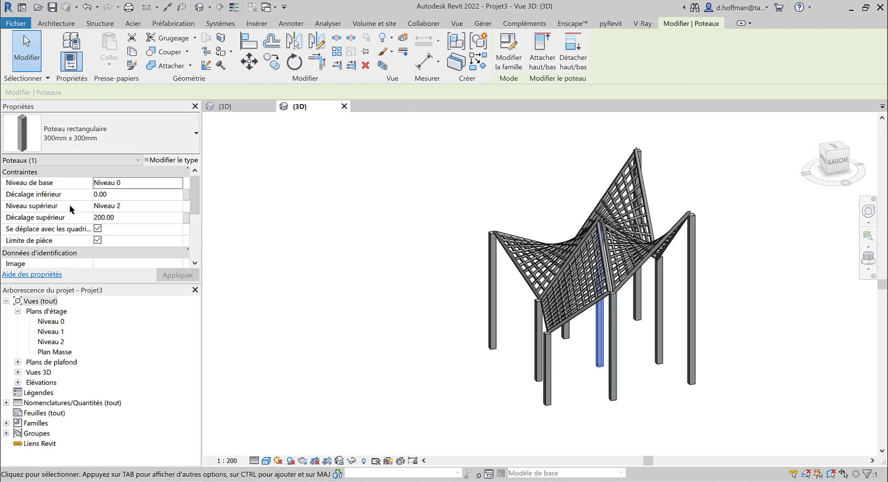
pyautogui.click(136, 217)
pyautogui.write('500')
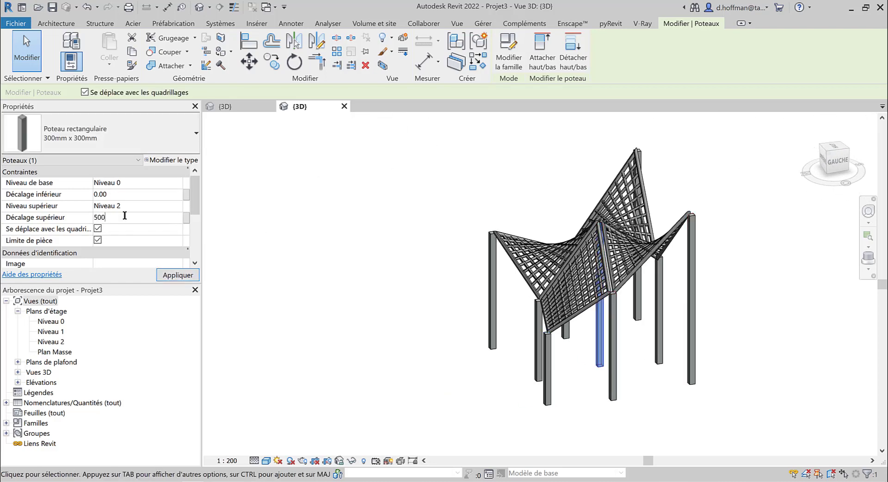
pyautogui.press('Return')
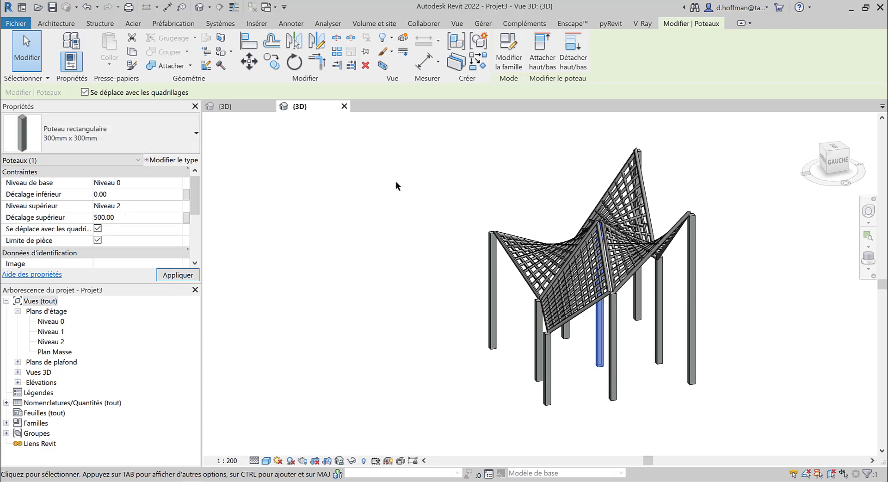
# Step: Move the two tall corner columns with 350 top offset outward from the structure to stretch their roof panels
pyautogui.keyDown('shift'); pyautogui.moveTo(716, 337); pyautogui.dragTo(585, 380, button='middle'); pyautogui.keyUp('shift')
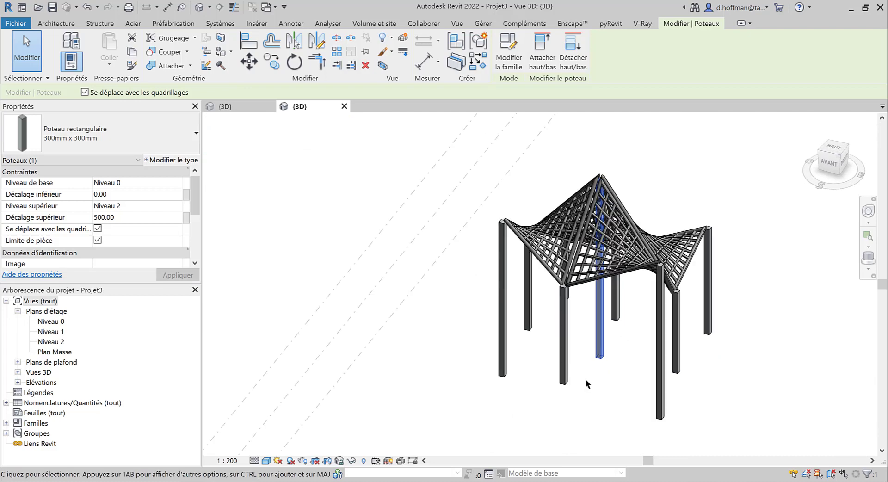
pyautogui.scroll(3, 615, 358)
pyautogui.scroll(-3, 595, 354)
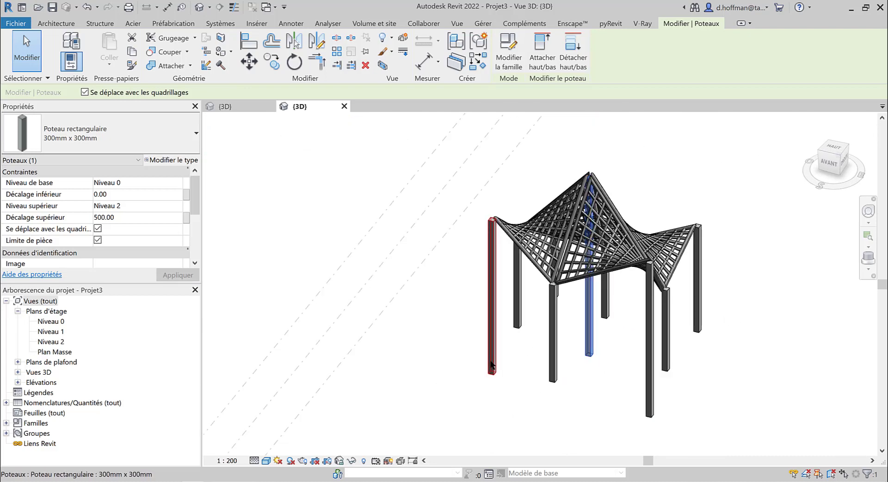
pyautogui.click(492, 364)
pyautogui.moveTo(492, 360); pyautogui.dragTo(468, 433)
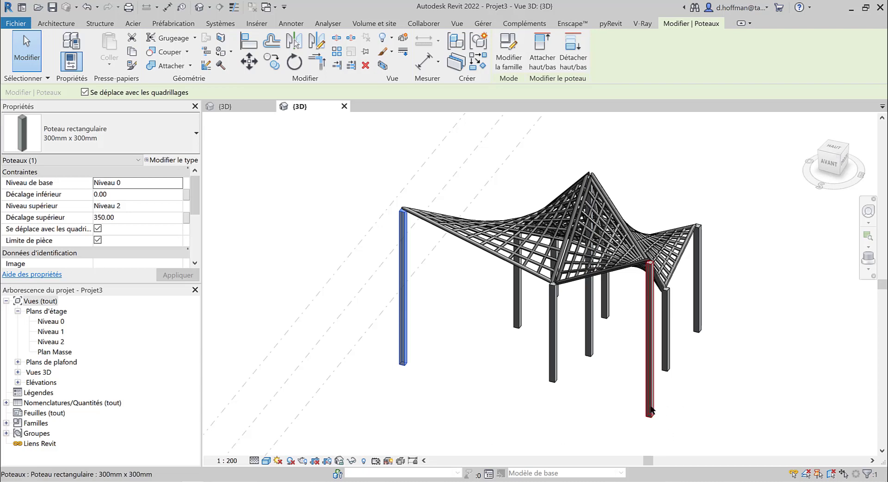
pyautogui.moveTo(653, 411); pyautogui.dragTo(690, 448)
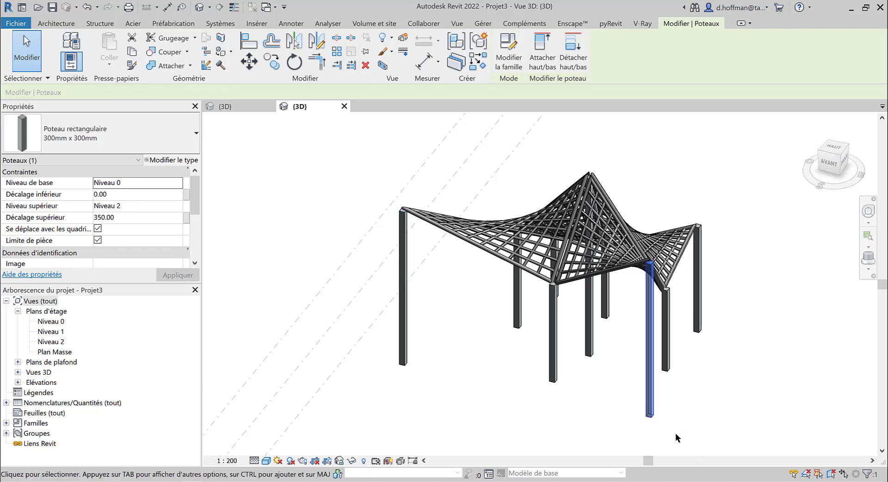
# Step: Move the short edge column with -100 top offset, shared by two roof panels, outward from the structure
pyautogui.keyDown('shift'); pyautogui.moveTo(675, 433); pyautogui.dragTo(394, 296, button='middle'); pyautogui.keyUp('shift')
pyautogui.moveTo(571, 347)
pyautogui.keyDown('shift'); pyautogui.mouseDown(button='middle')
pyautogui.moveTo(509, 338)
pyautogui.moveTo(567, 347)
pyautogui.mouseUp(button='middle'); pyautogui.keyUp('shift')
pyautogui.moveTo(567, 347); pyautogui.dragTo(546, 389)
pyautogui.keyDown('shift'); pyautogui.moveTo(550, 388); pyautogui.dragTo(568, 384, button='middle'); pyautogui.keyUp('shift')
# Step: Set Rayon 1 to 15 and Rayon 2 to 10 in the type properties of the PH roof panels
pyautogui.scroll(5, 565, 379)
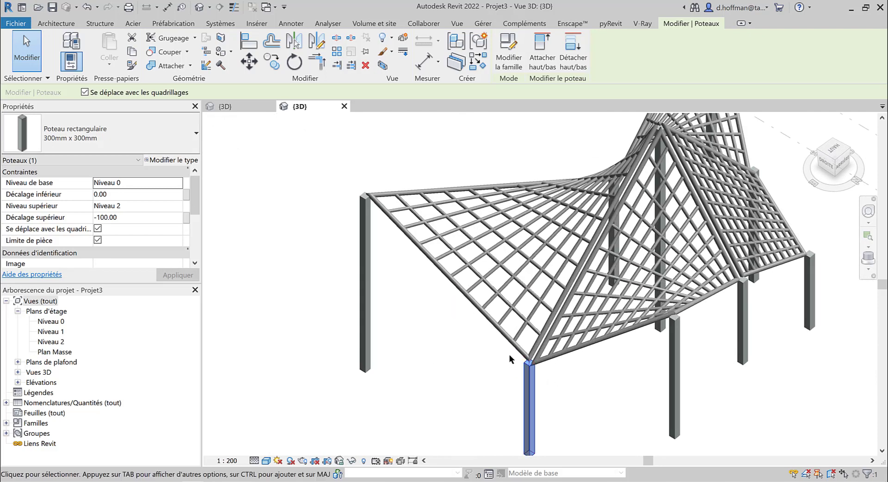
pyautogui.click(503, 335)
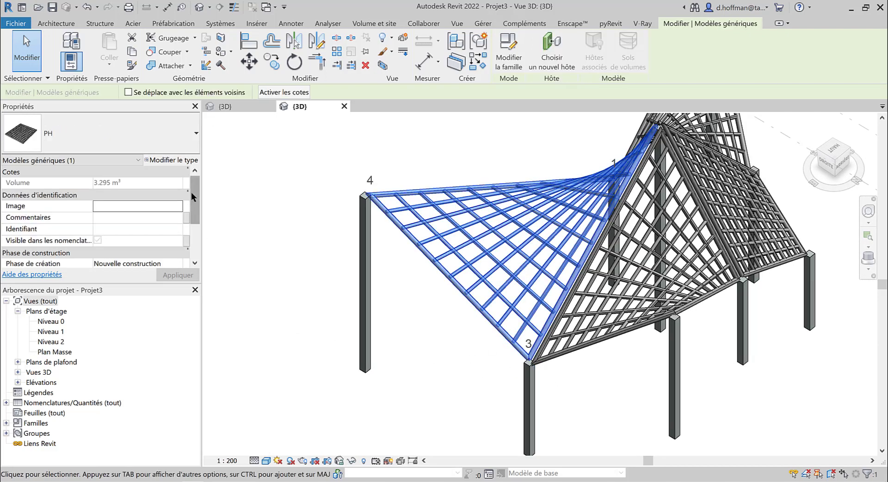
pyautogui.click(182, 163)
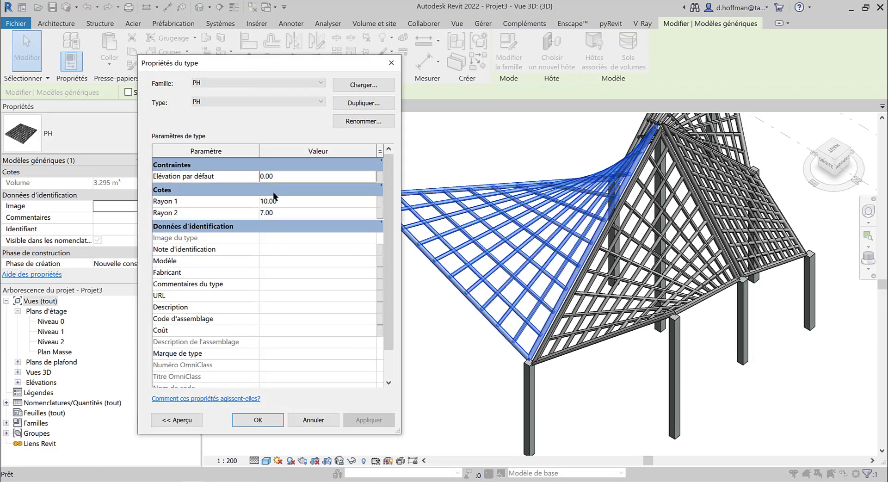
pyautogui.click(290, 201)
pyautogui.write('15')
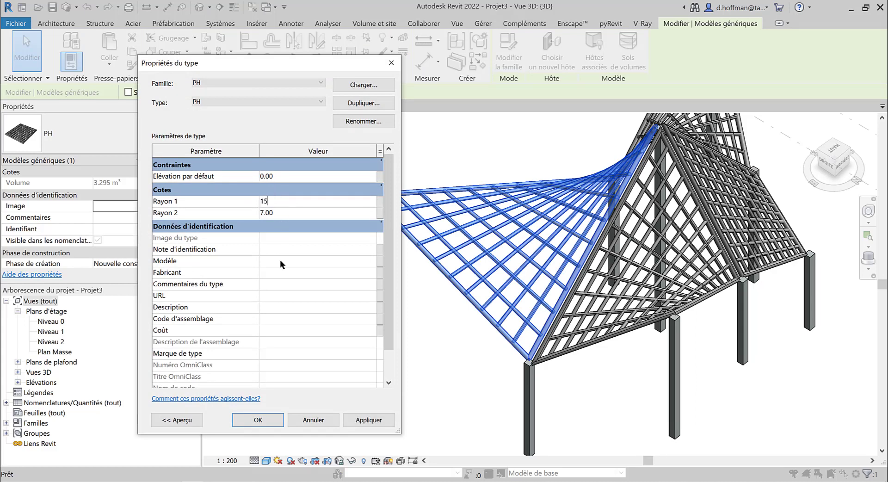
pyautogui.click(358, 416)
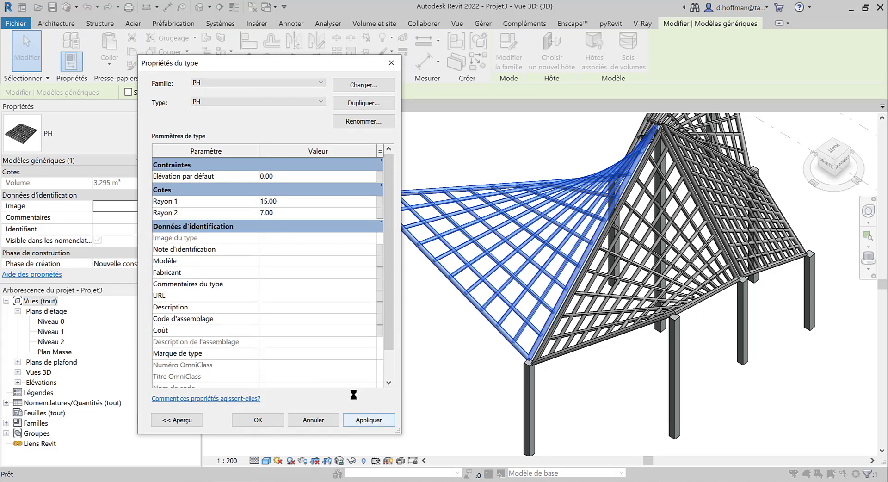
pyautogui.click(295, 213)
pyautogui.write('10')
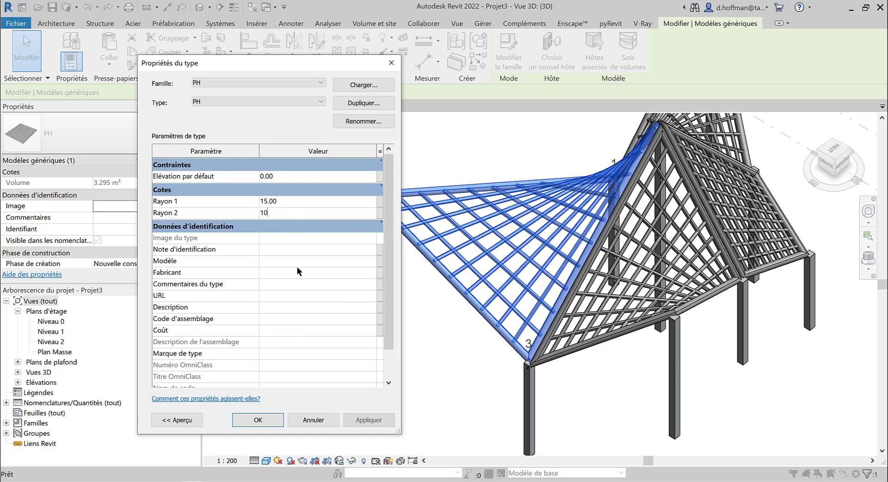
pyautogui.click(366, 419)
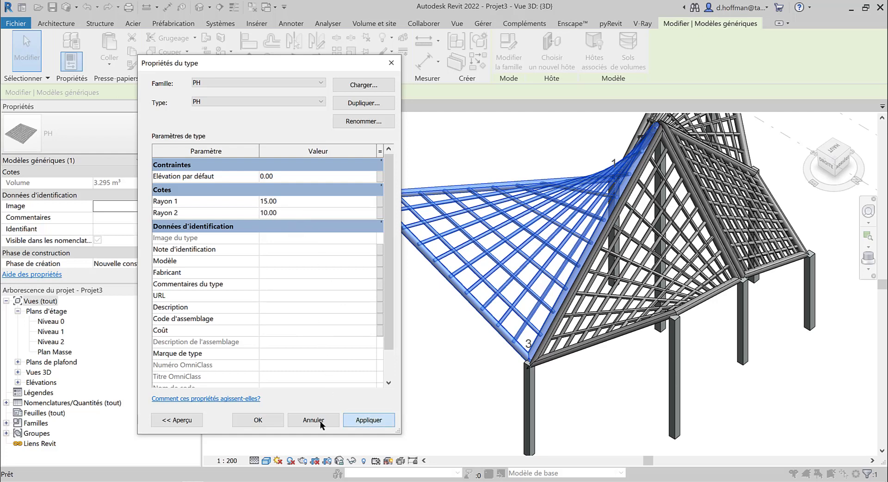
pyautogui.click(266, 418)
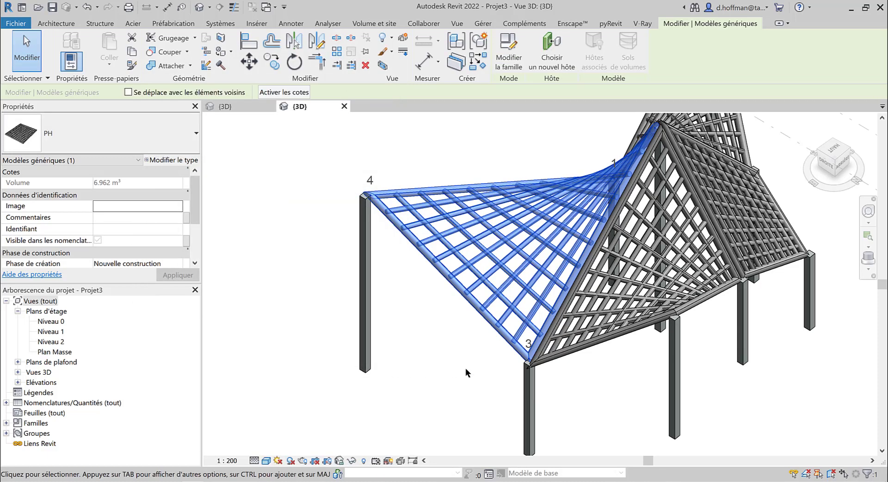
pyautogui.click(466, 368)
# Step: Switch from the project to the 3D view of the PH.rfa family
pyautogui.scroll(-2, 437, 341)
pyautogui.scroll(-2, 484, 358)
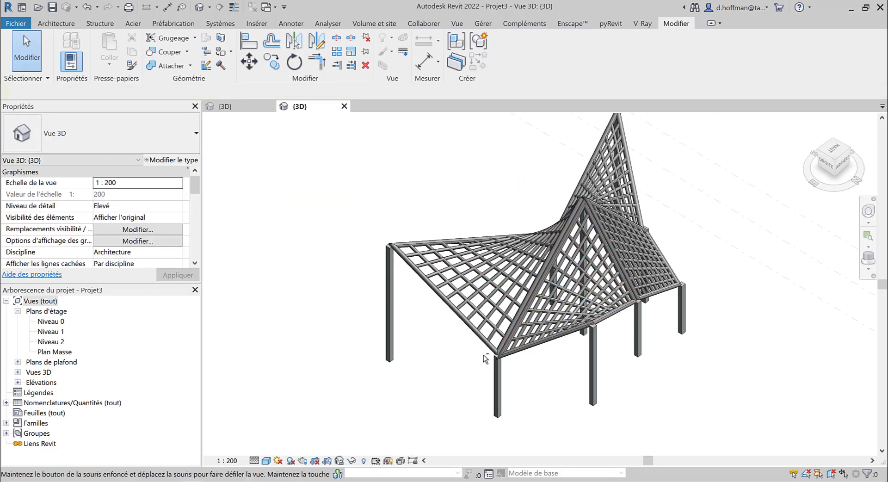
pyautogui.keyDown('shift'); pyautogui.moveTo(484, 358); pyautogui.dragTo(460, 337, button='middle'); pyautogui.keyUp('shift')
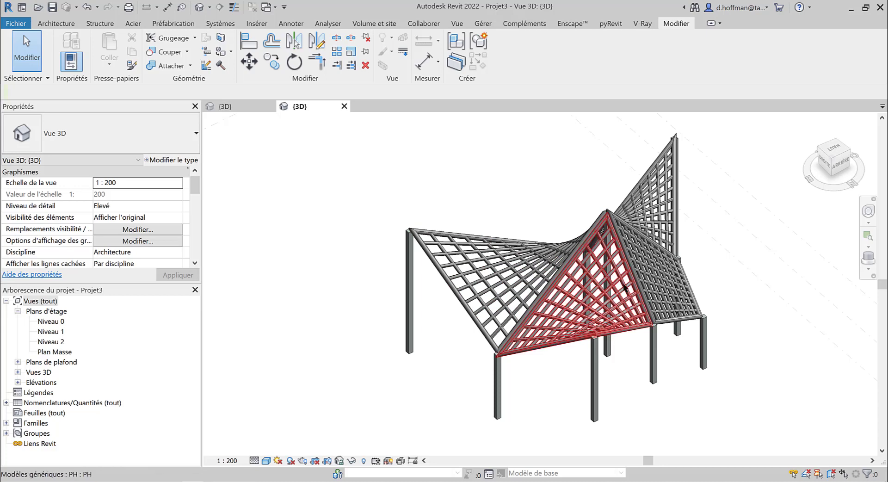
pyautogui.keyDown('shift'); pyautogui.moveTo(493, 221); pyautogui.dragTo(428, 231, button='middle'); pyautogui.keyUp('shift')
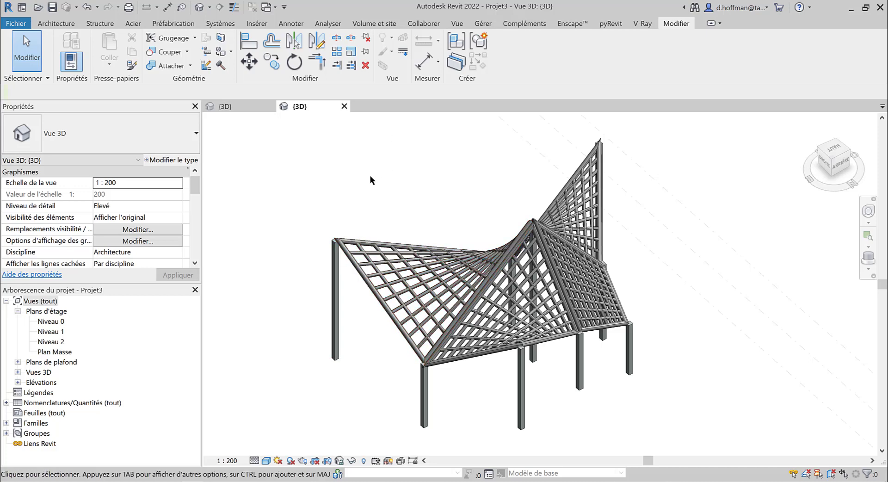
pyautogui.click(375, 329)
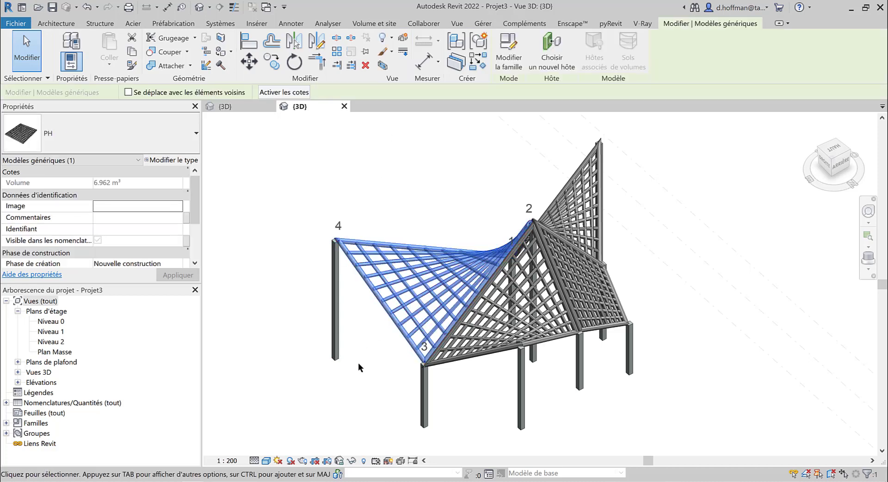
pyautogui.click(237, 108)
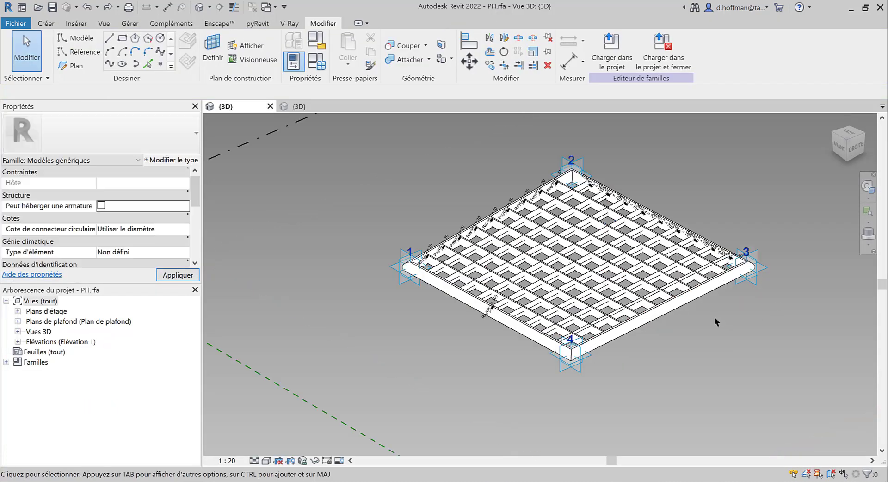
# Step: Select all inner tubes of the PH family that run parallel to the edge between points 1 and 4
pyautogui.scroll(2, 714, 322)
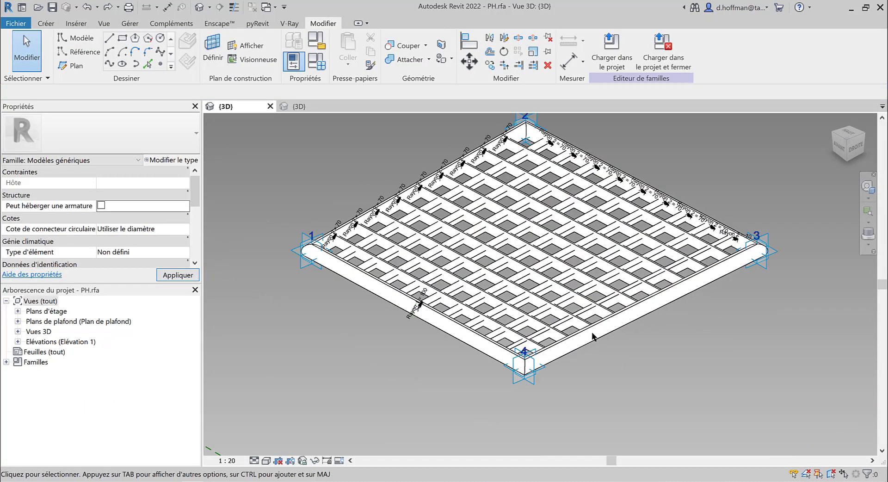
pyautogui.click(515, 314)
pyautogui.keyDown('ctrl'); pyautogui.click(539, 302); pyautogui.keyUp('ctrl')
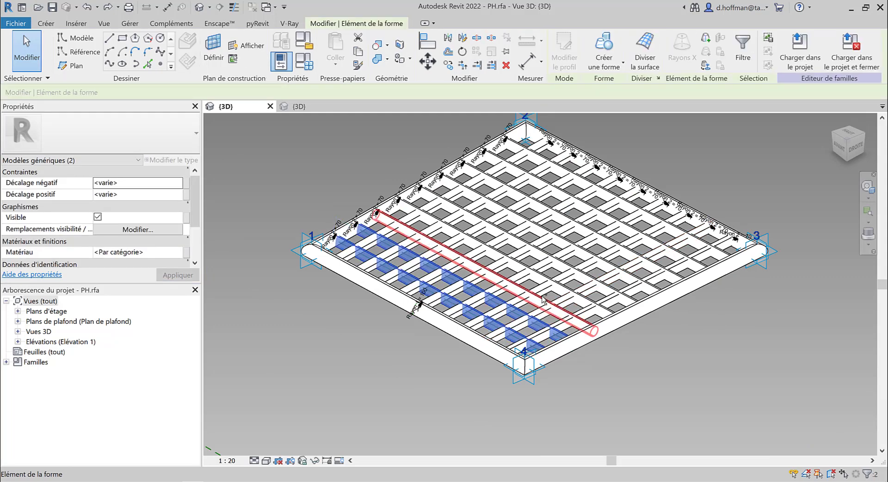
pyautogui.keyDown('ctrl'); pyautogui.click(575, 282); pyautogui.keyUp('ctrl')
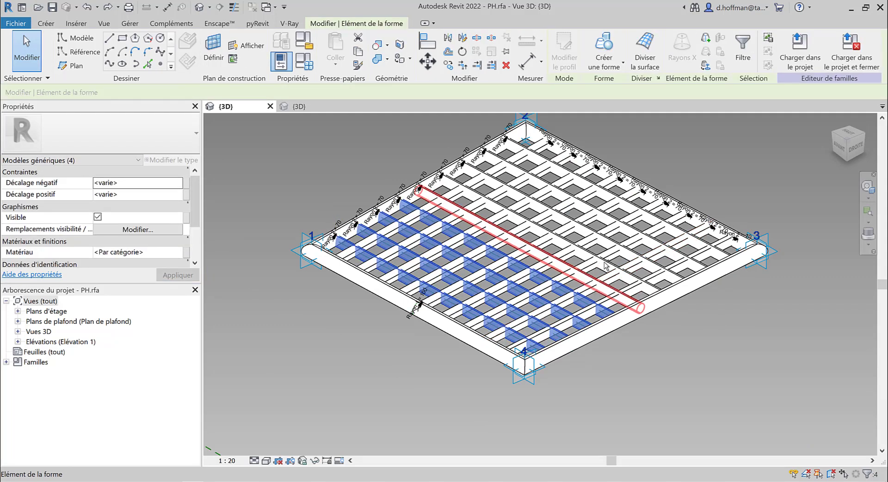
pyautogui.keyDown('ctrl'); pyautogui.click(602, 270); pyautogui.keyUp('ctrl')
pyautogui.keyDown('ctrl'); pyautogui.click(653, 243); pyautogui.keyUp('ctrl')
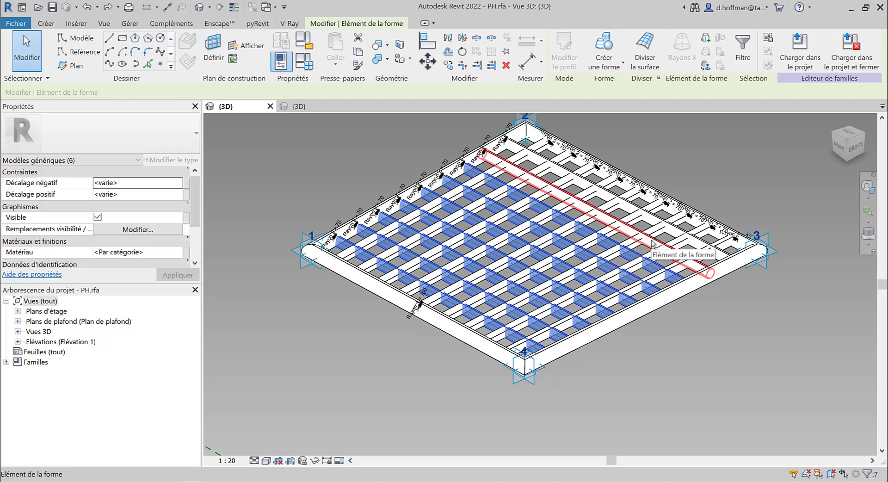
pyautogui.keyDown('ctrl'); pyautogui.click(676, 234); pyautogui.keyUp('ctrl')
# Step: Add all inner tubes running parallel to the edge between points 3 and 4 to the selection of crossing tubes
pyautogui.keyDown('ctrl'); pyautogui.click(598, 302); pyautogui.keyUp('ctrl')
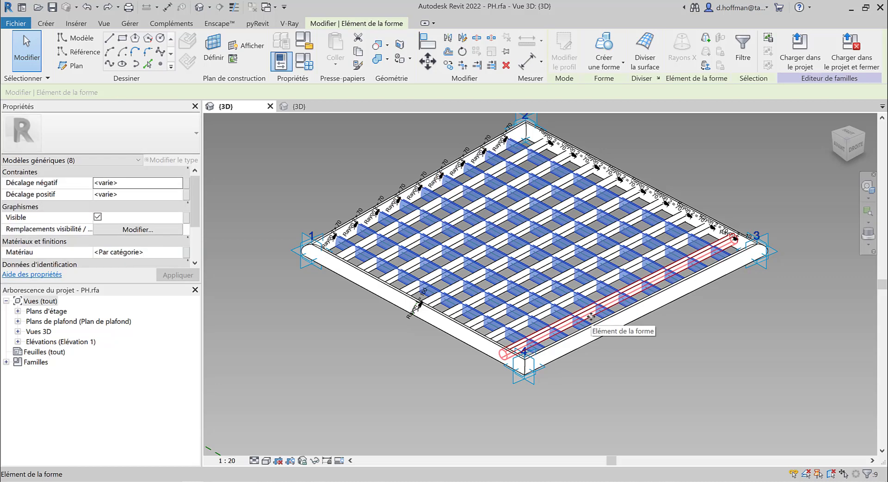
pyautogui.keyDown('ctrl'); pyautogui.click(568, 298); pyautogui.keyUp('ctrl')
pyautogui.keyDown('ctrl'); pyautogui.click(544, 293); pyautogui.keyUp('ctrl')
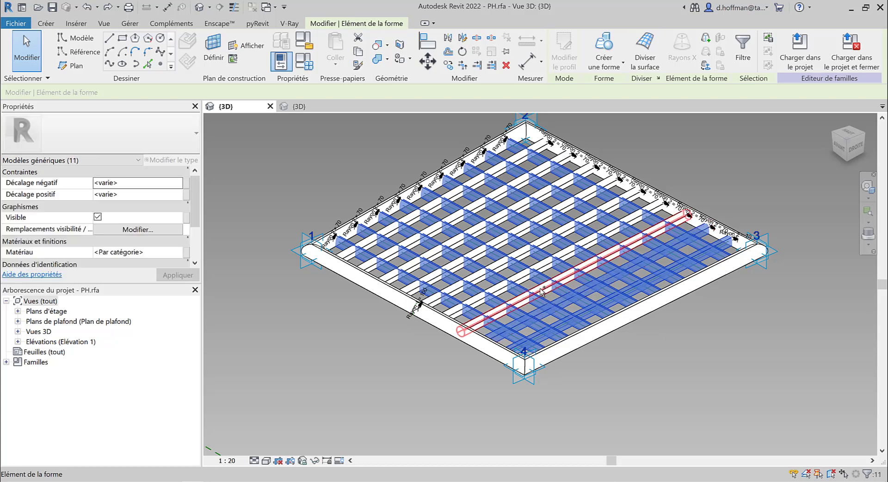
pyautogui.keyDown('ctrl'); pyautogui.click(526, 281); pyautogui.keyUp('ctrl')
pyautogui.keyDown('ctrl'); pyautogui.click(499, 265); pyautogui.keyUp('ctrl')
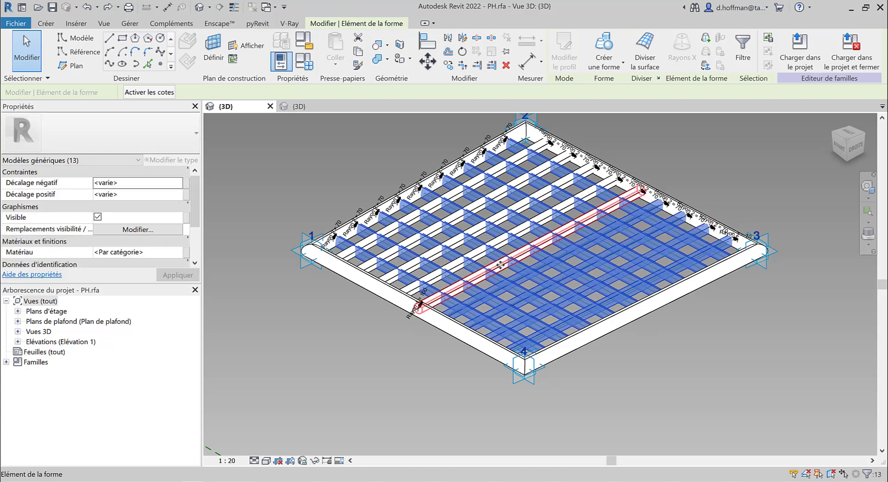
pyautogui.keyDown('ctrl'); pyautogui.click(489, 265); pyautogui.keyUp('ctrl')
pyautogui.keyDown('ctrl'); pyautogui.click(470, 252); pyautogui.keyUp('ctrl')
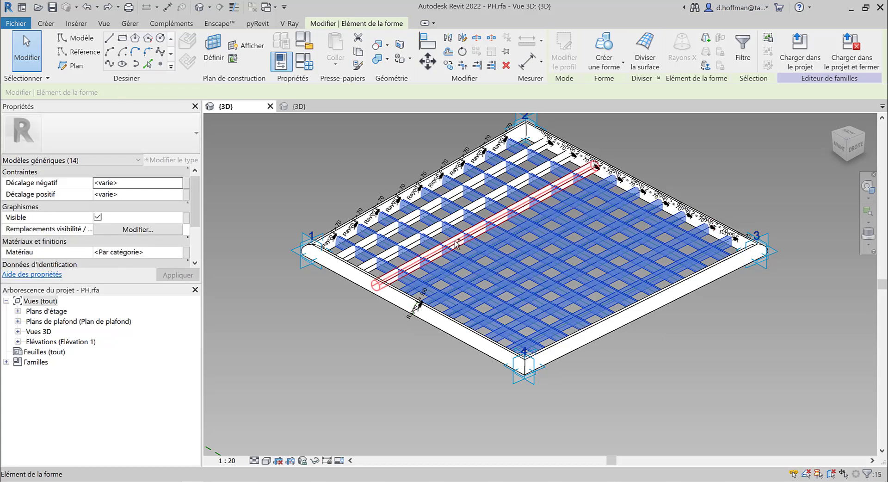
pyautogui.keyDown('ctrl'); pyautogui.click(435, 233); pyautogui.keyUp('ctrl')
pyautogui.keyDown('ctrl'); pyautogui.click(448, 221); pyautogui.keyUp('ctrl')
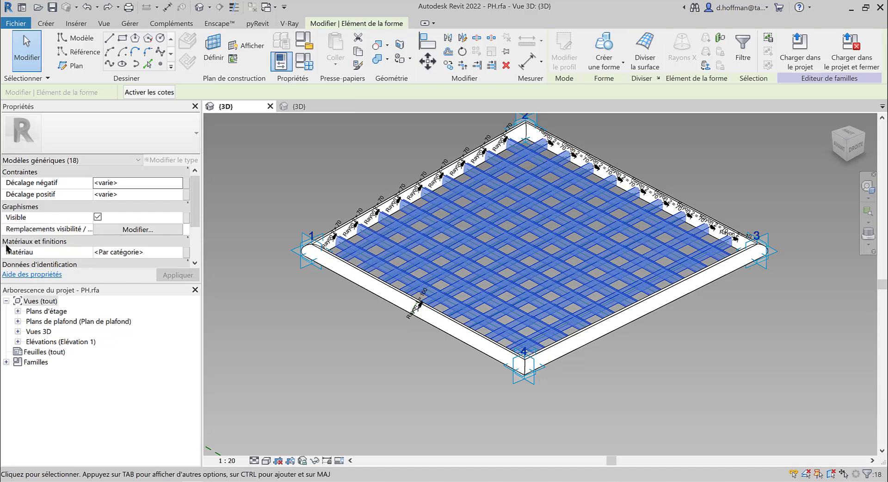
# Step: Link the selected tubes' visibility to a new instance parameter named Structure tubulaire, grouped under Contraintes
pyautogui.click(186, 218)
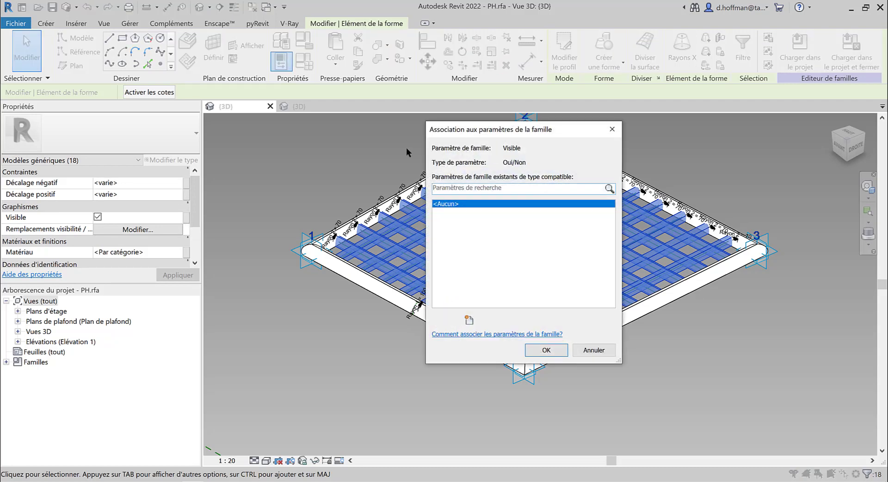
pyautogui.click(469, 320)
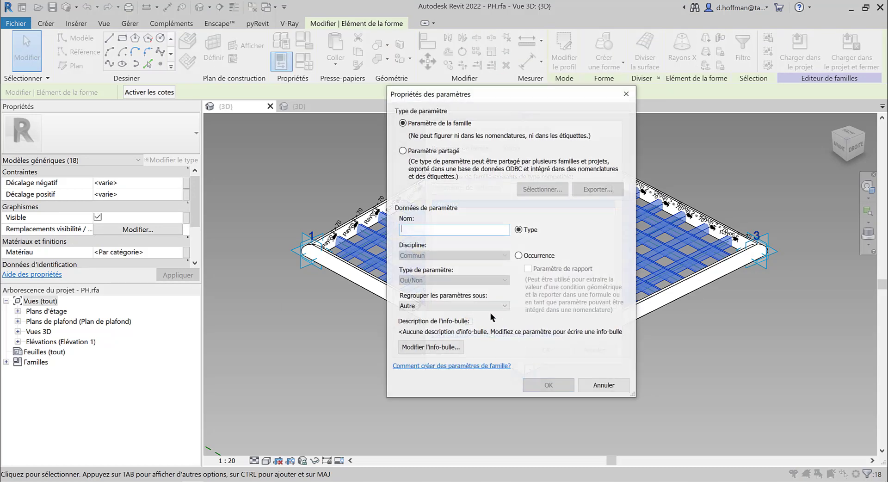
pyautogui.write('Structure tubulaire')
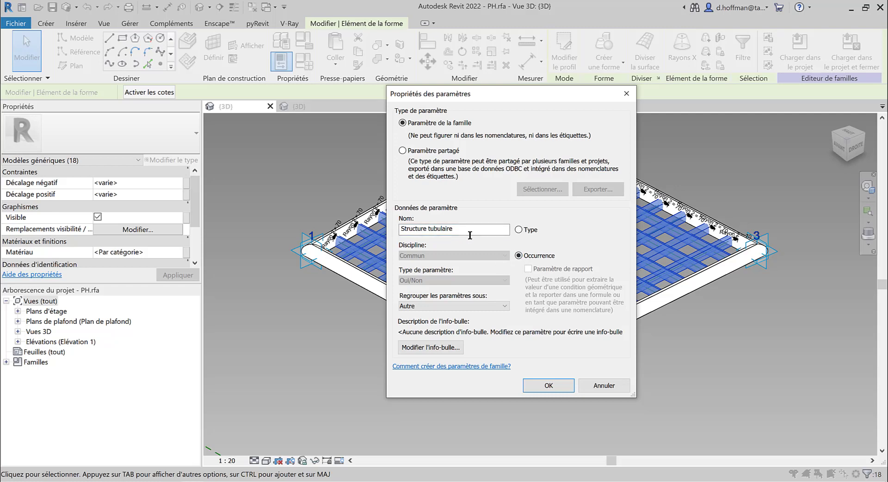
pyautogui.click(494, 306)
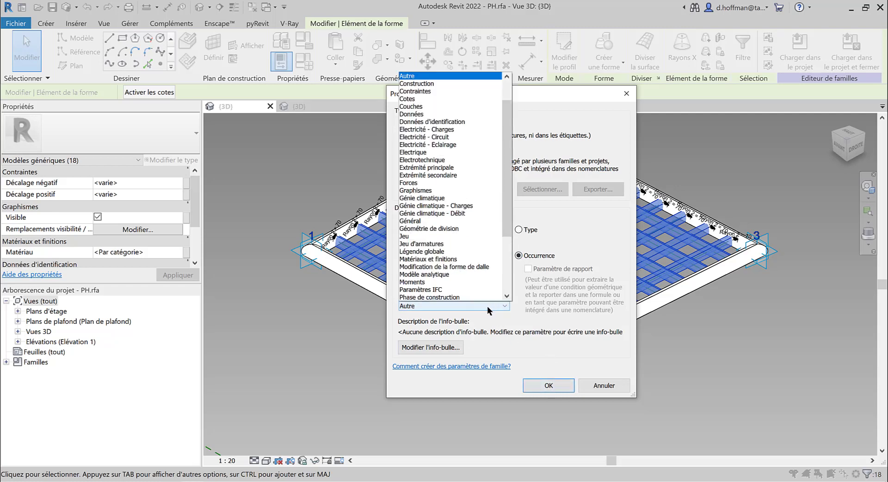
pyautogui.click(430, 92)
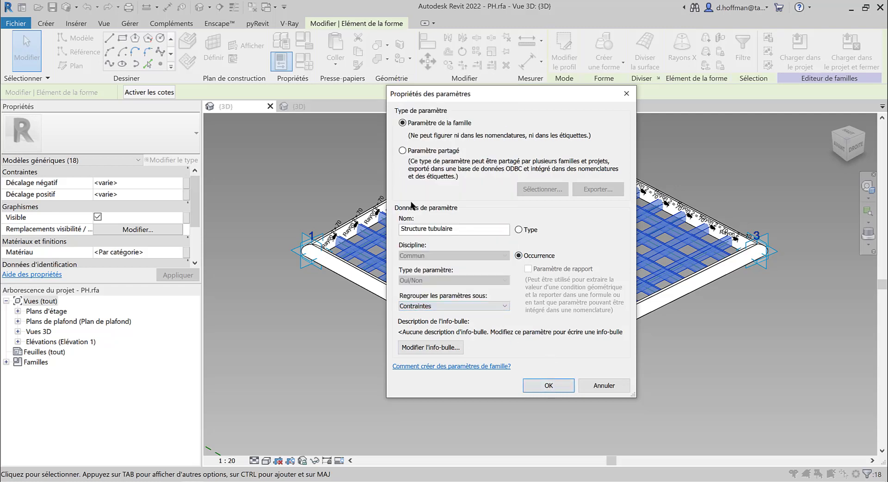
pyautogui.click(564, 387)
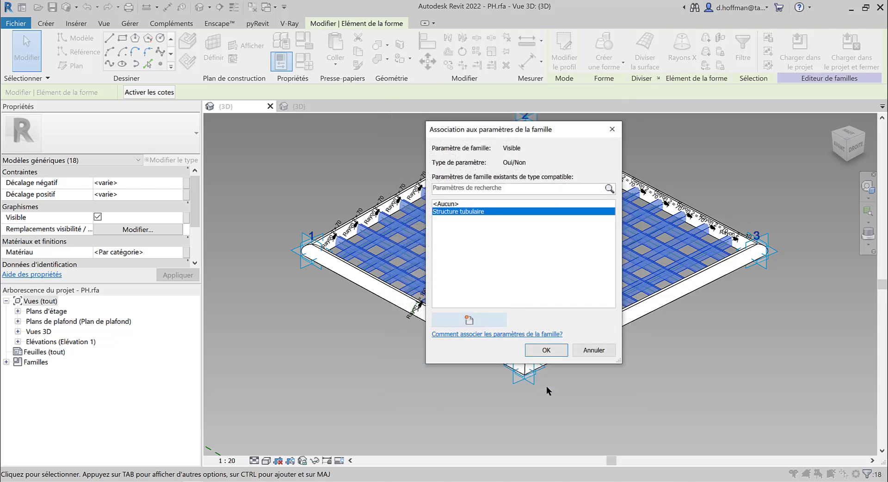
pyautogui.click(555, 352)
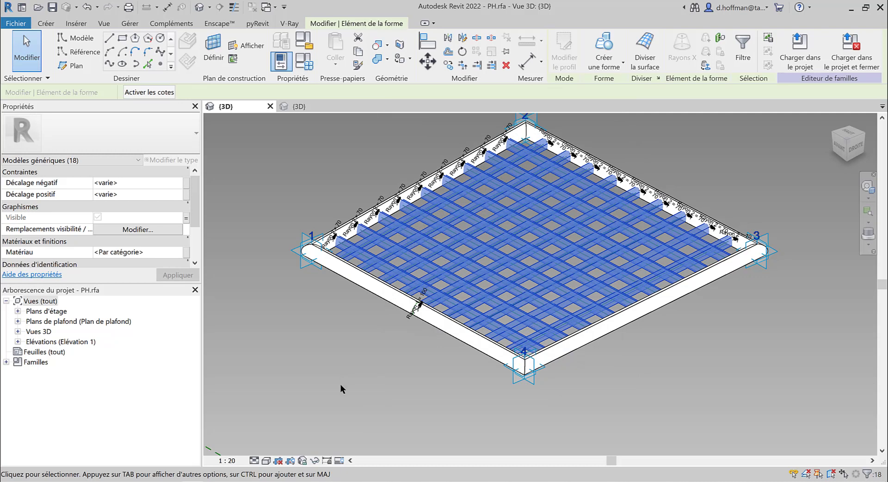
pyautogui.click(356, 365)
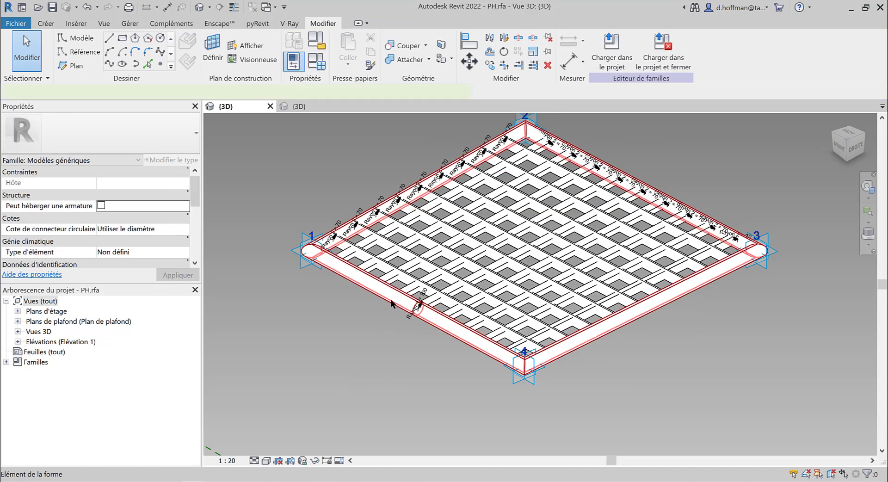
# Step: Temporarily hide the perimeter tube and create a flat surface form from the four reference lines joining the adaptive points
pyautogui.click(305, 250)
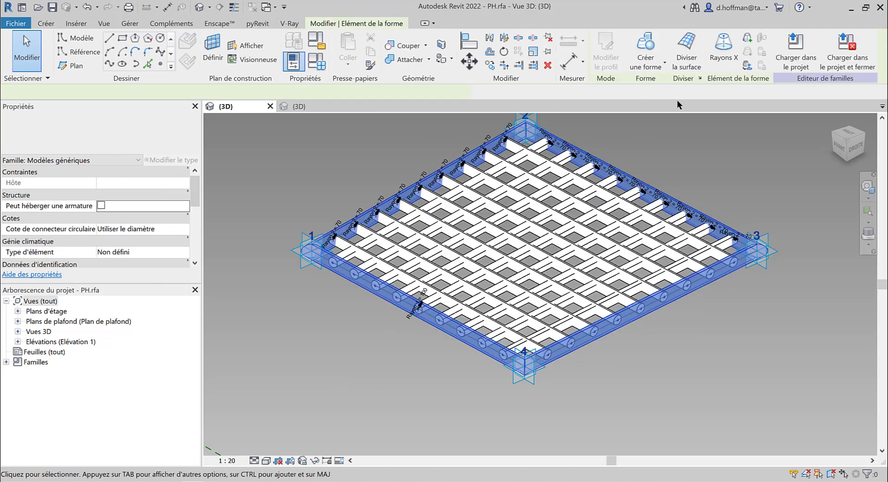
pyautogui.click(316, 461)
pyautogui.press('h')
pyautogui.press('h')
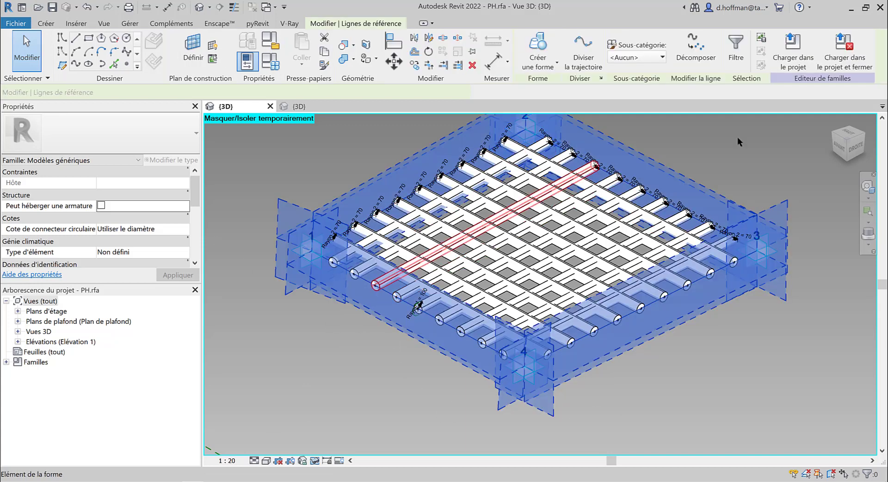
pyautogui.click(544, 41)
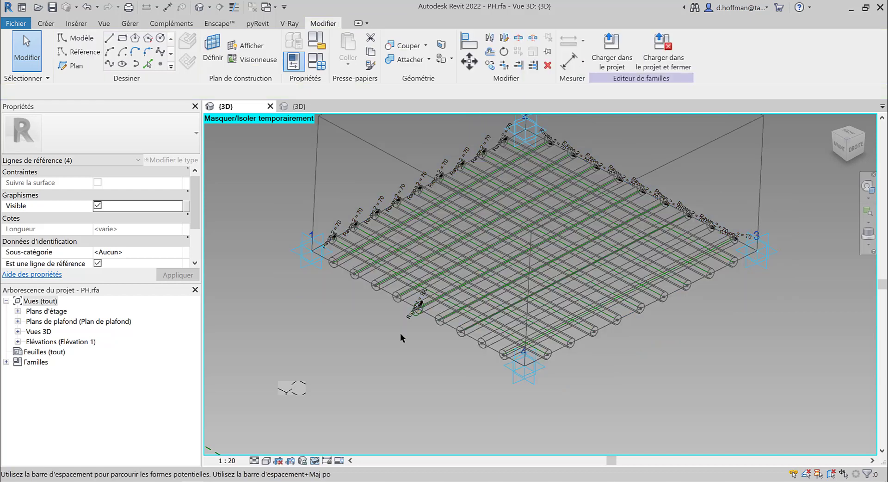
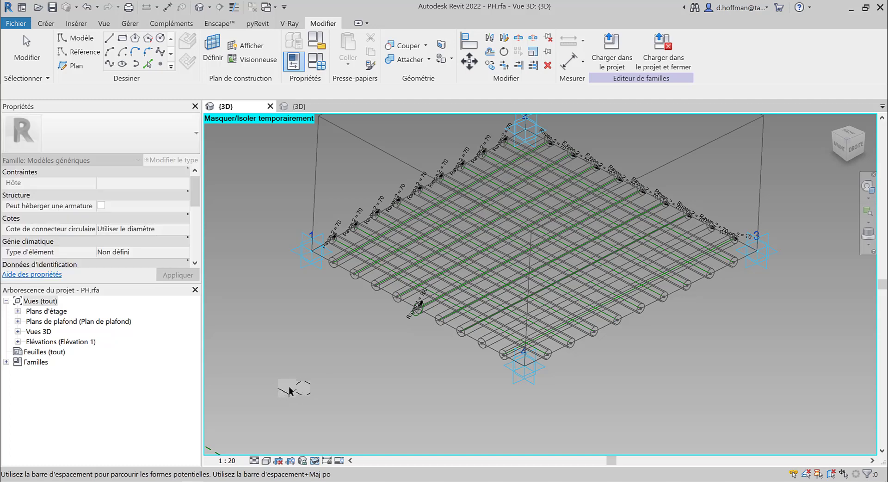
pyautogui.click(301, 391)
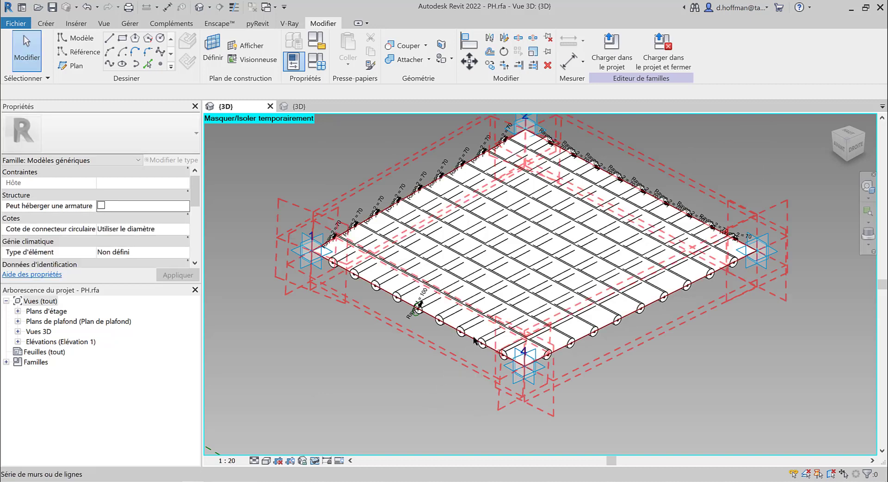
# Step: Select the new surface and link its visibility to a new instance parameter named Toile
pyautogui.press('Tab')
pyautogui.press('Tab')
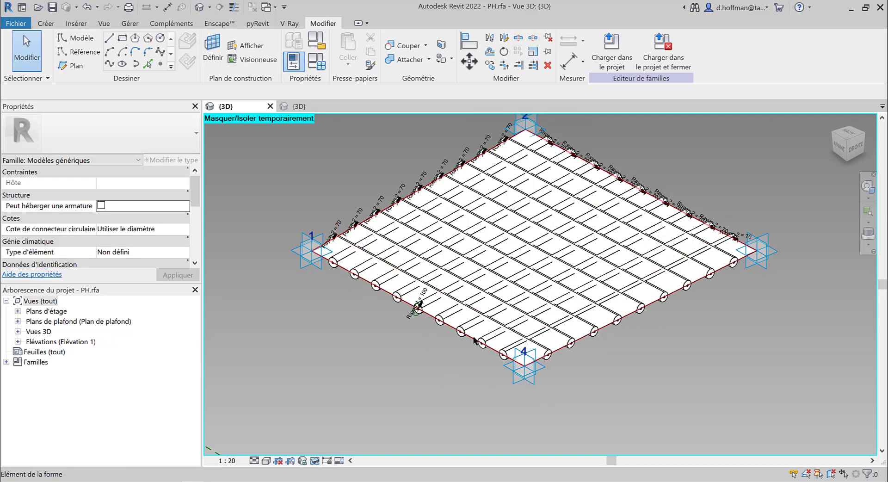
pyautogui.click(474, 341)
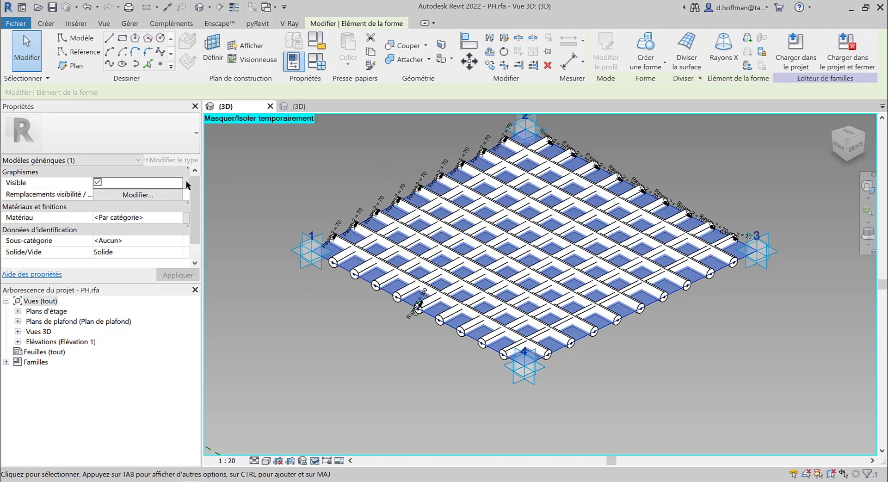
pyautogui.click(186, 182)
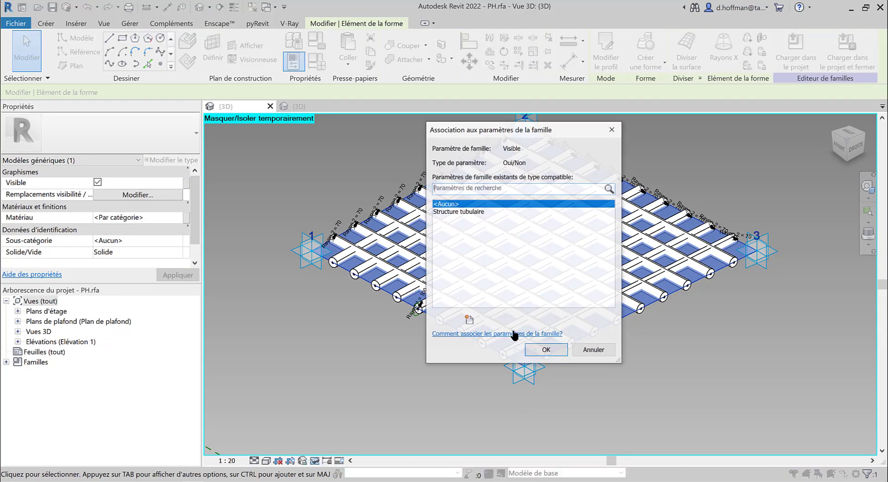
pyautogui.click(468, 319)
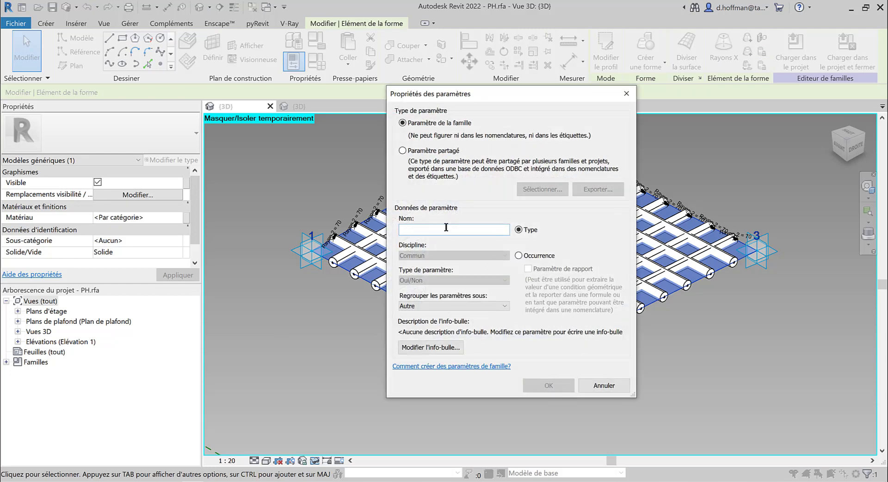
pyautogui.write('Toile')
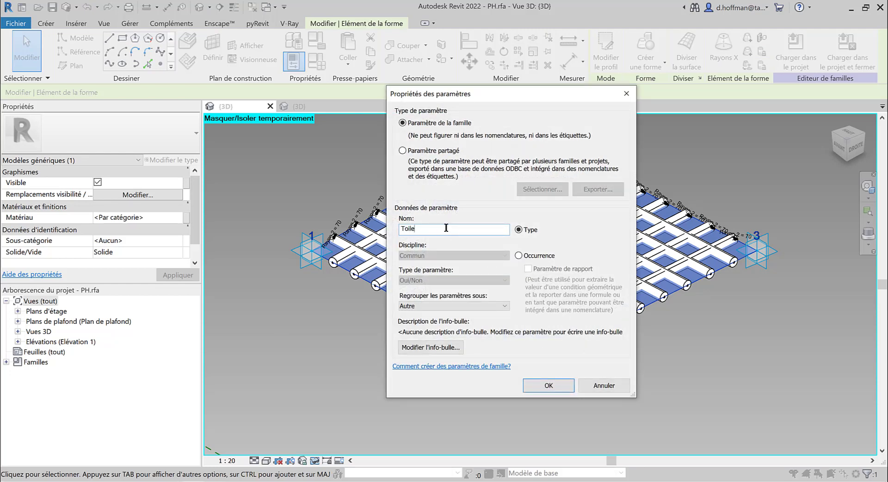
pyautogui.click(518, 257)
pyautogui.click(548, 385)
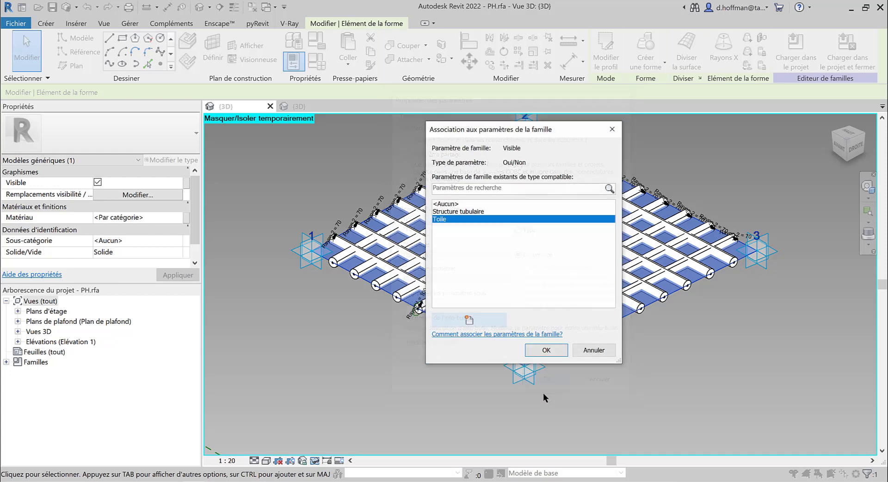
pyautogui.click(561, 351)
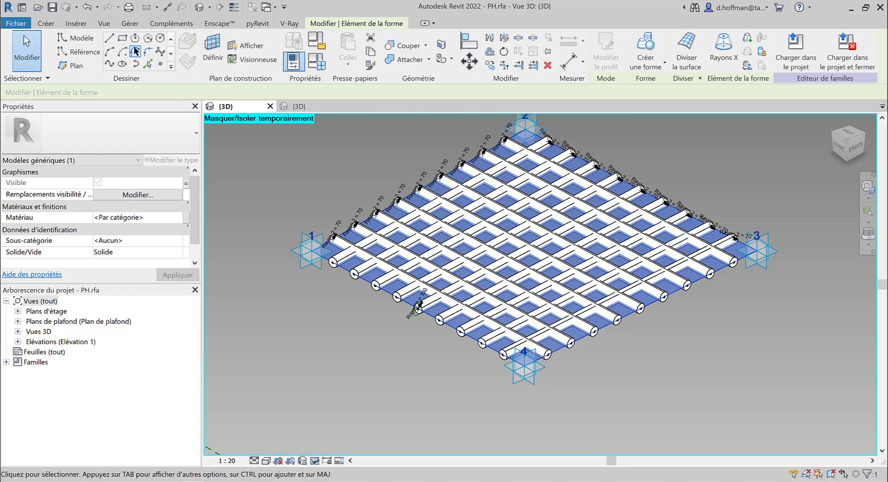
pyautogui.click(345, 174)
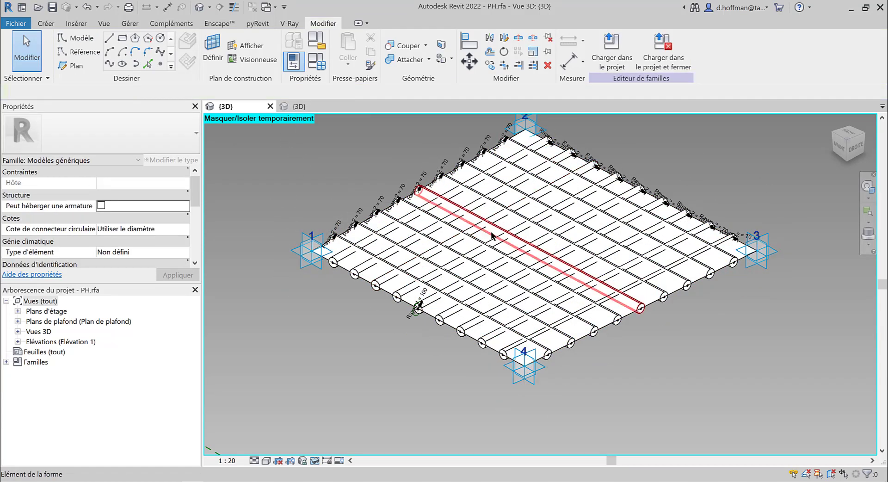
# Step: In the family types, toggle the Structure tubulaire and Toile defaults, ending with Structure tubulaire off and Toile on
pyautogui.click(52, 22)
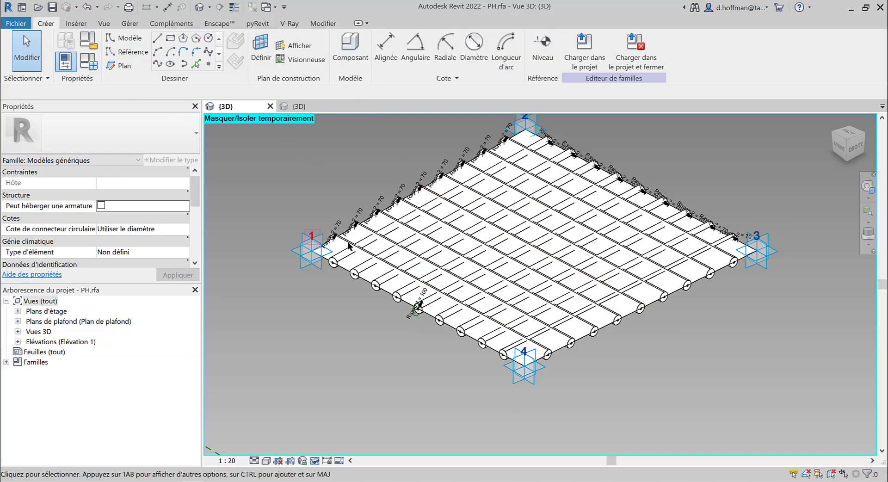
pyautogui.click(89, 62)
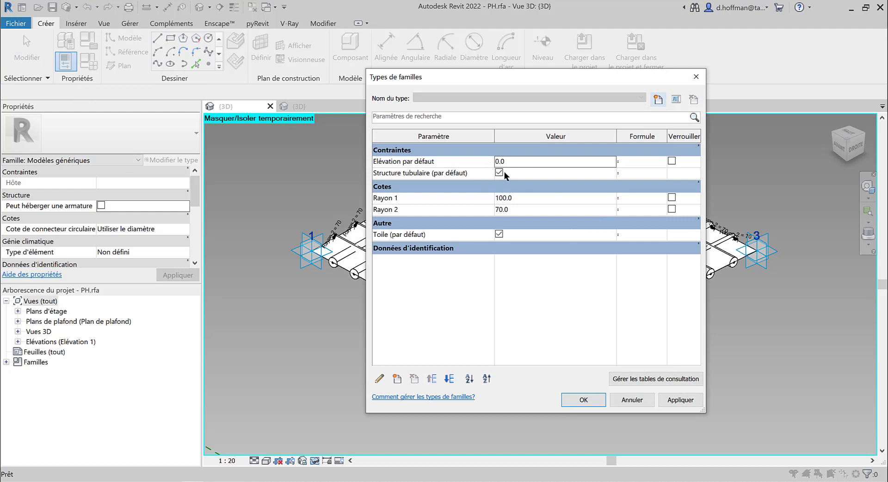
pyautogui.click(498, 172)
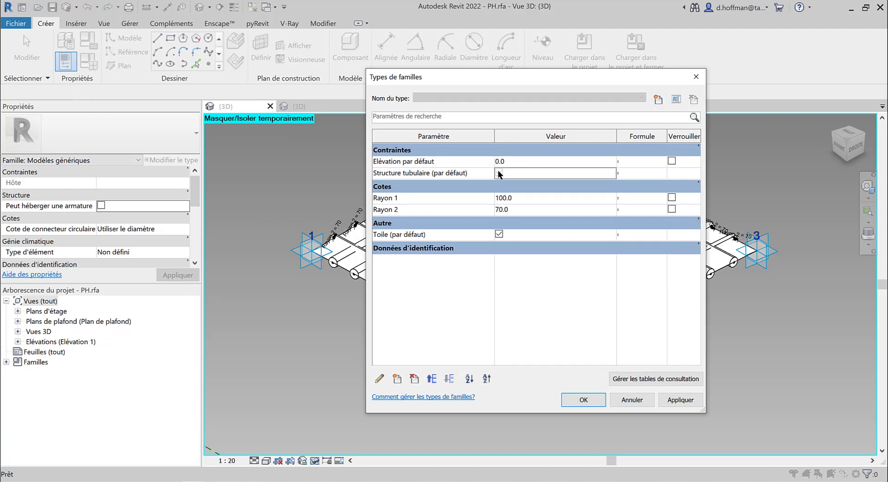
pyautogui.click(499, 234)
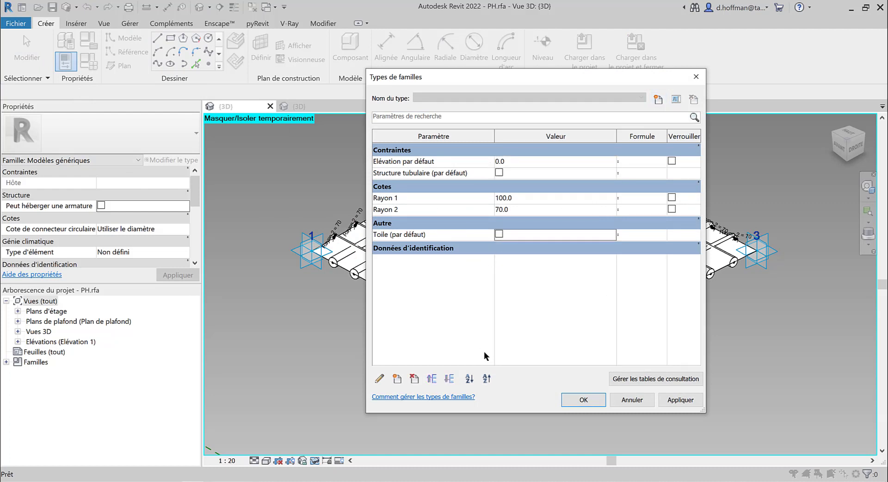
pyautogui.click(499, 172)
pyautogui.click(499, 233)
pyautogui.click(499, 171)
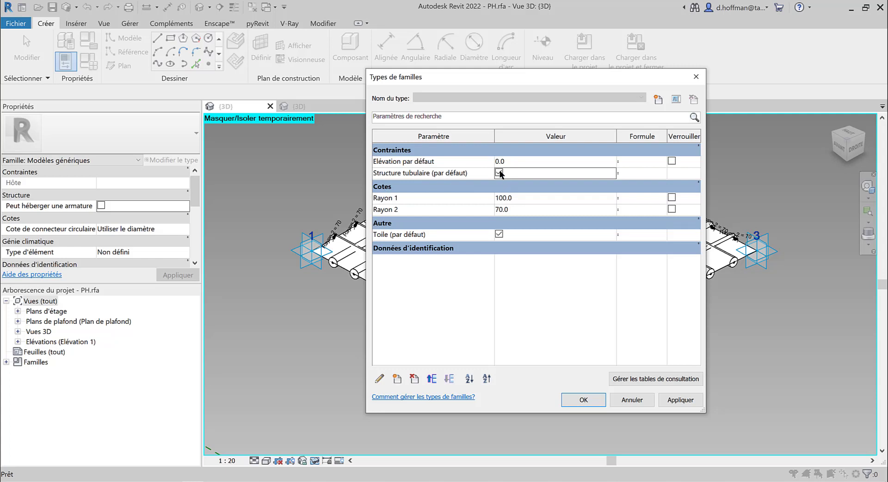
# Step: Drive the Toile parameter with the formula not(Structure tubulaire), making room for it by adjusting the value and formula column widths
pyautogui.click(424, 173)
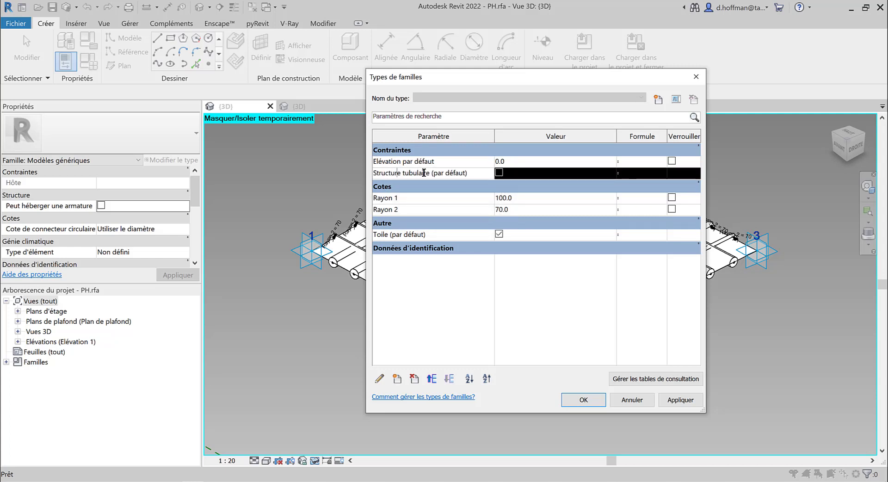
pyautogui.moveTo(429, 172); pyautogui.dragTo(361, 164)
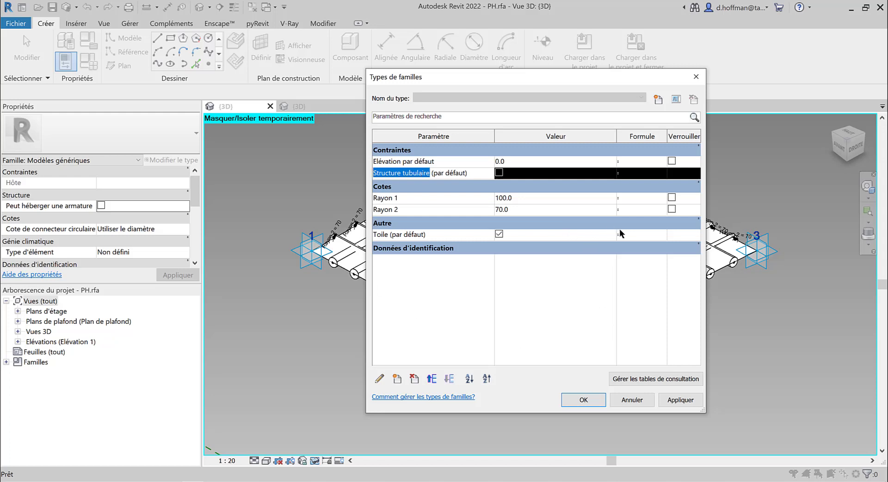
pyautogui.moveTo(617, 137); pyautogui.dragTo(540, 137)
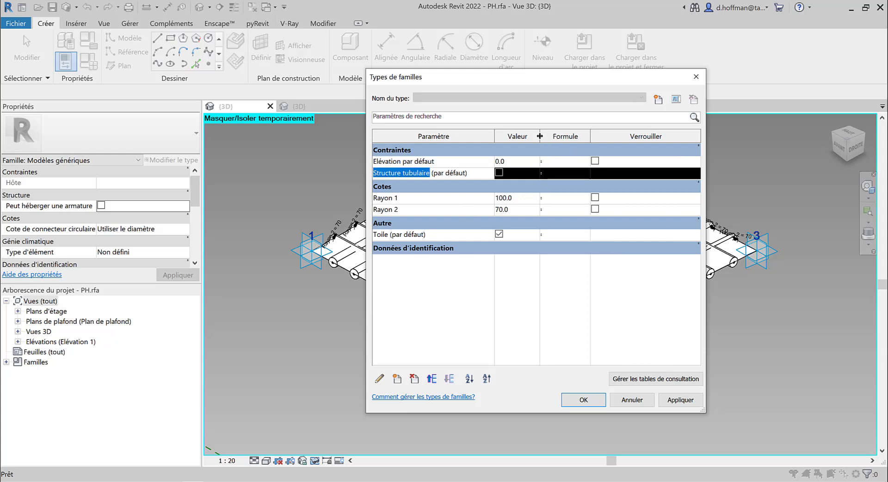
pyautogui.moveTo(590, 135); pyautogui.dragTo(641, 135)
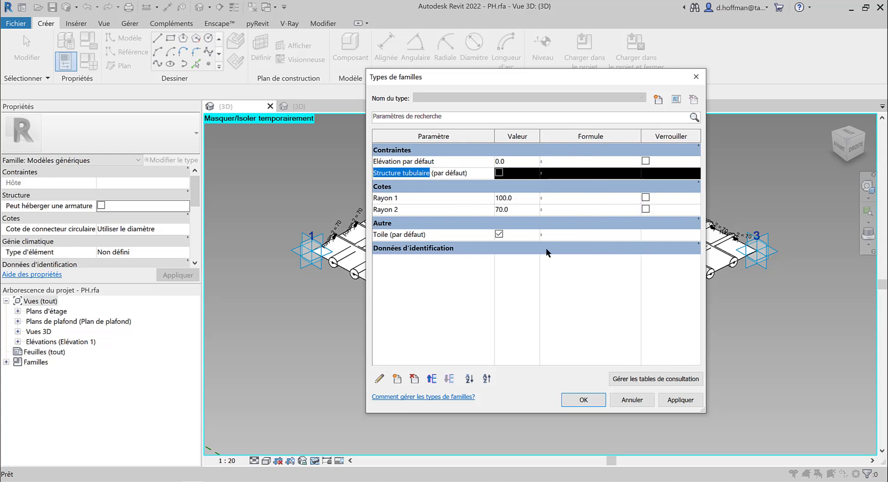
pyautogui.click(558, 235)
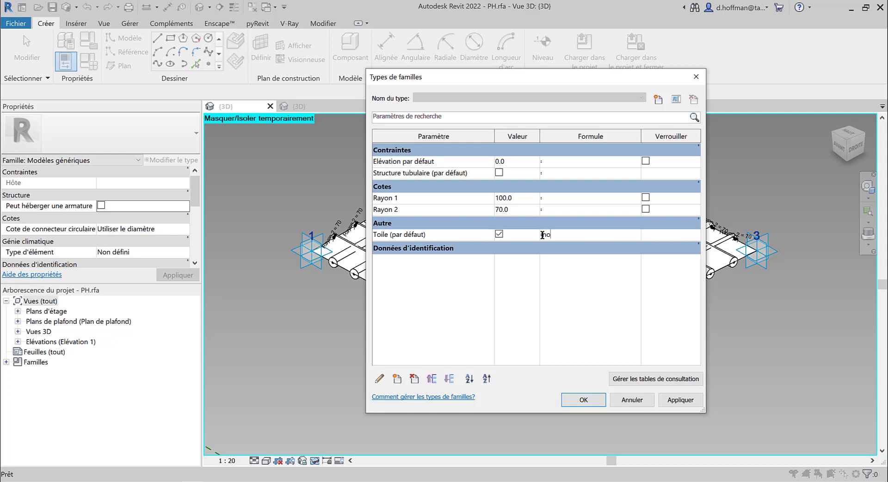
pyautogui.write('not(Structure tubulaire')
pyautogui.press('Return')
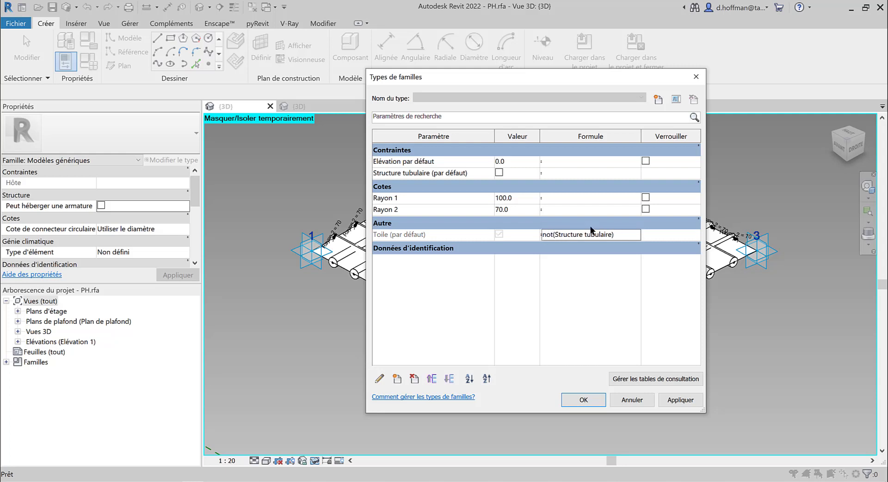
# Step: Toggle the Structure tubulaire default, leaving it on, accept the family types, and restore the temporarily hidden elements in the view
pyautogui.click(499, 173)
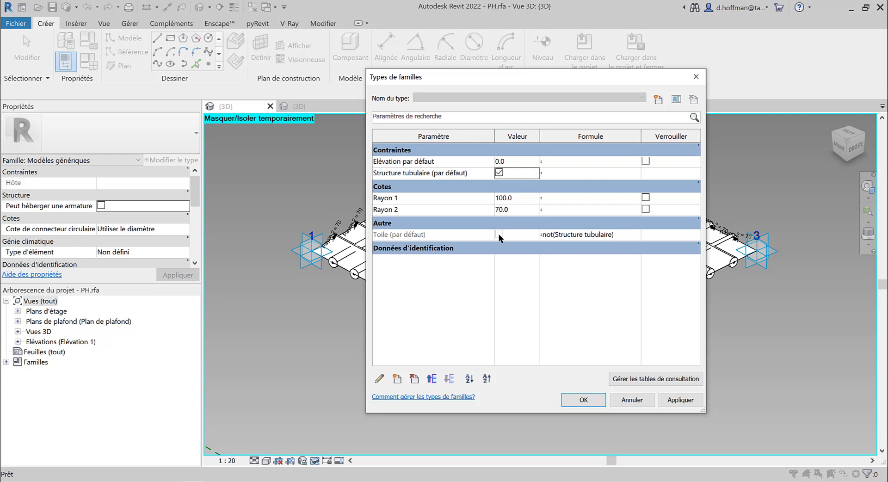
pyautogui.click(499, 173)
pyautogui.click(499, 173)
pyautogui.click(584, 400)
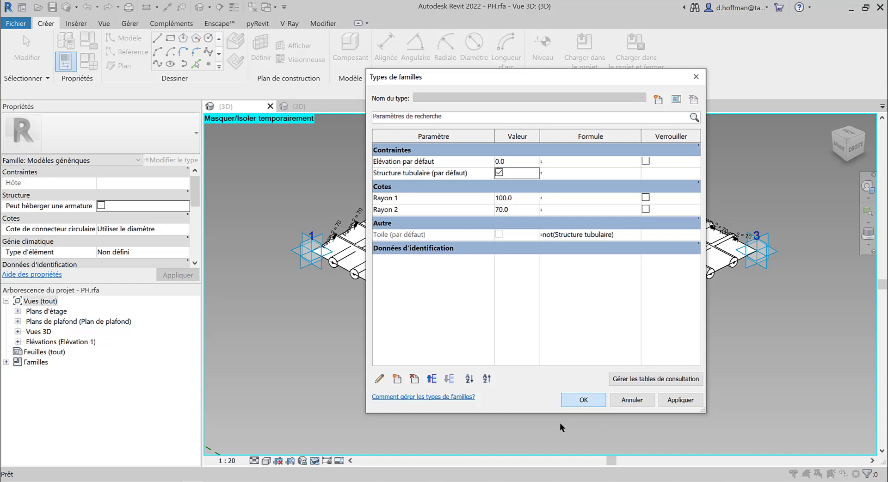
pyautogui.click(304, 461)
pyautogui.click(327, 448)
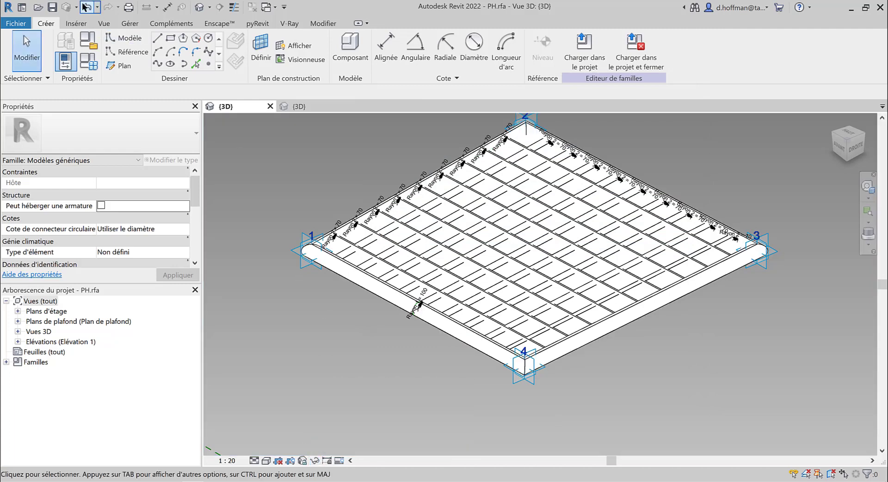
# Step: Save the PH family and load it into the Projet3 project
pyautogui.click(52, 8)
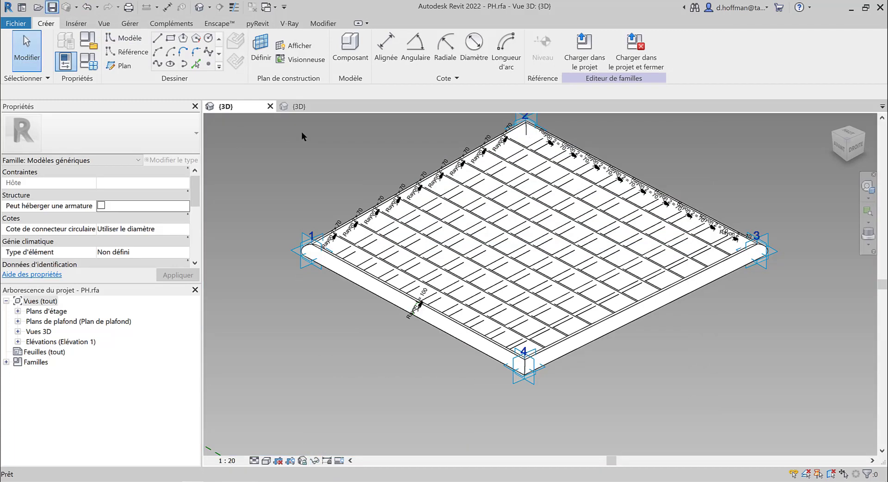
pyautogui.click(581, 59)
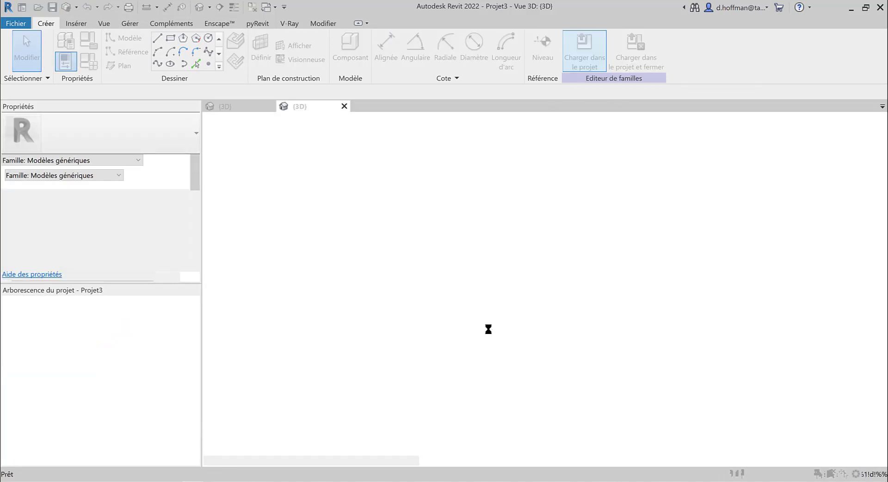
pyautogui.click(358, 214)
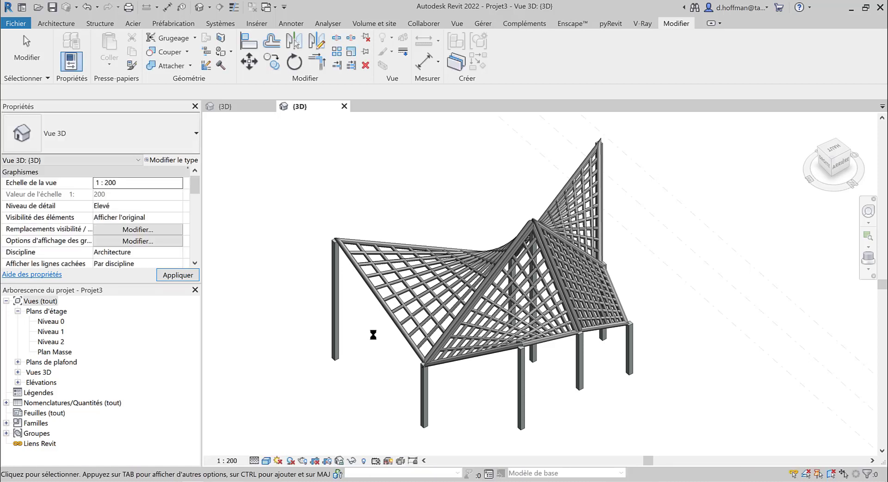
# Step: Turn off Structure tubulaire for the large curved roof panel resting on the isolated outer column
pyautogui.click(393, 314)
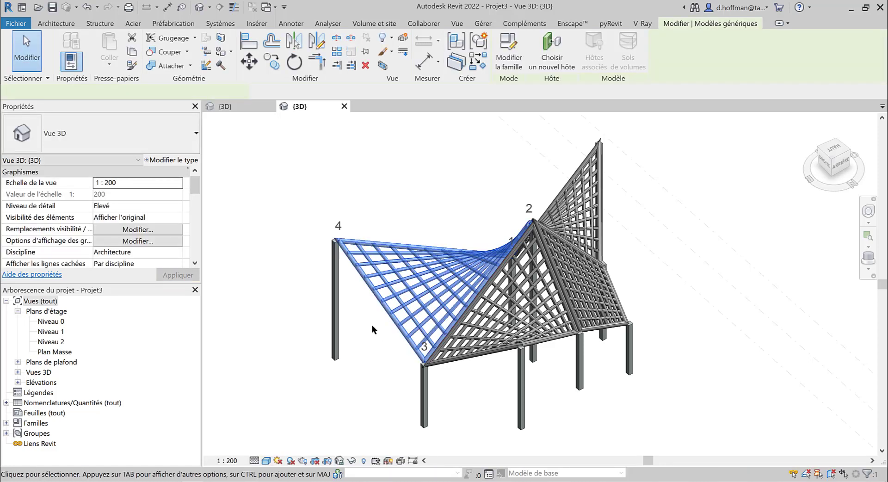
pyautogui.moveTo(376, 347); pyautogui.dragTo(425, 305, button='middle')
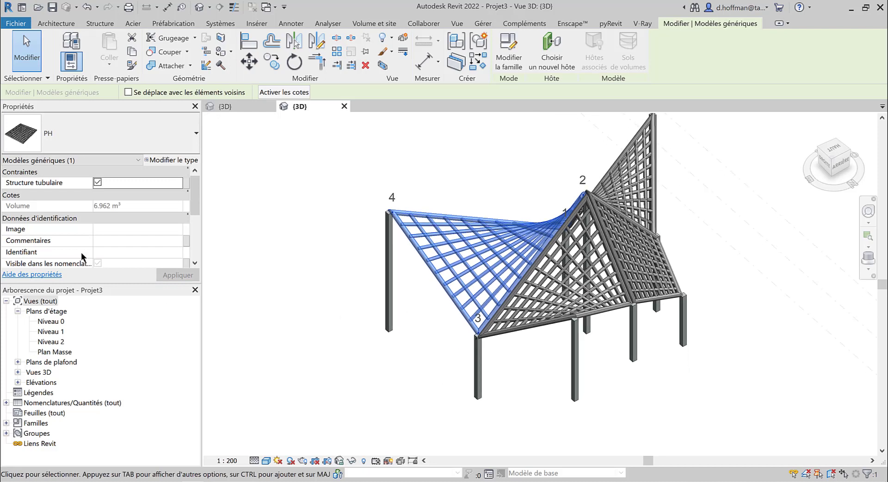
pyautogui.click(98, 182)
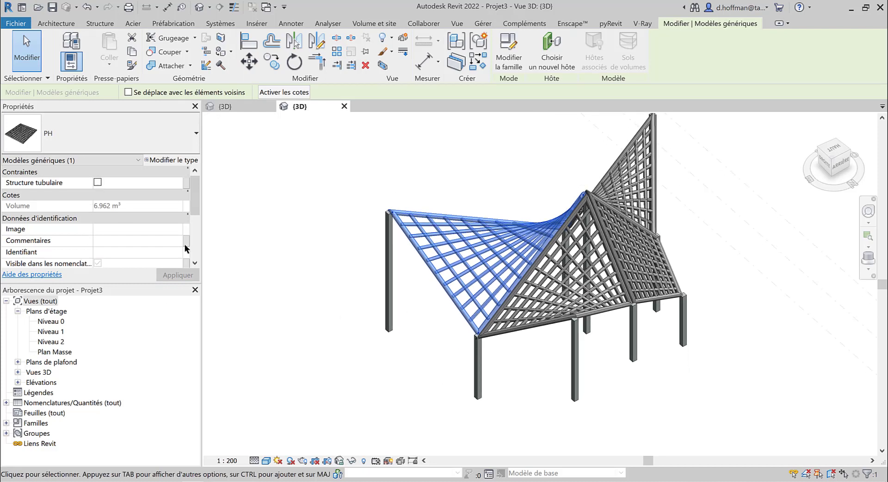
pyautogui.click(365, 371)
# Step: Turn off Structure tubulaire for the narrow lattice roof panel on the opposite side of the large canvas panel
pyautogui.keyDown('shift'); pyautogui.moveTo(354, 343); pyautogui.dragTo(315, 250, button='middle'); pyautogui.keyUp('shift')
pyautogui.click(551, 259)
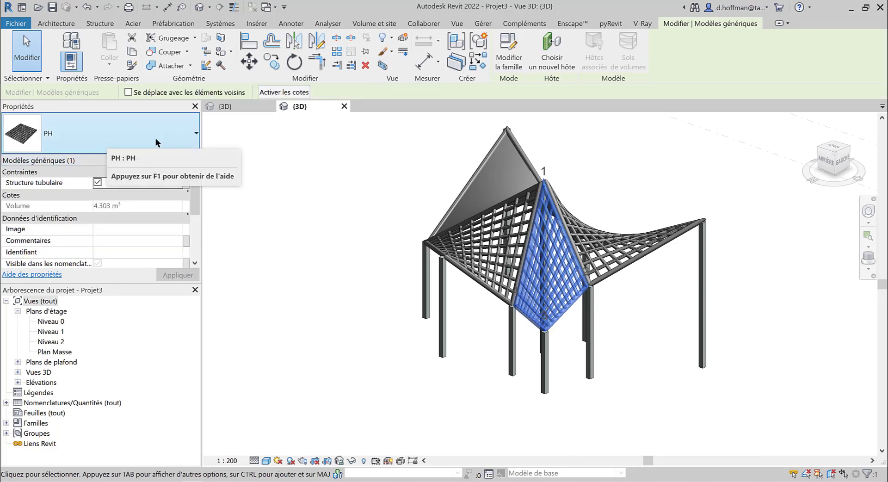
pyautogui.click(97, 181)
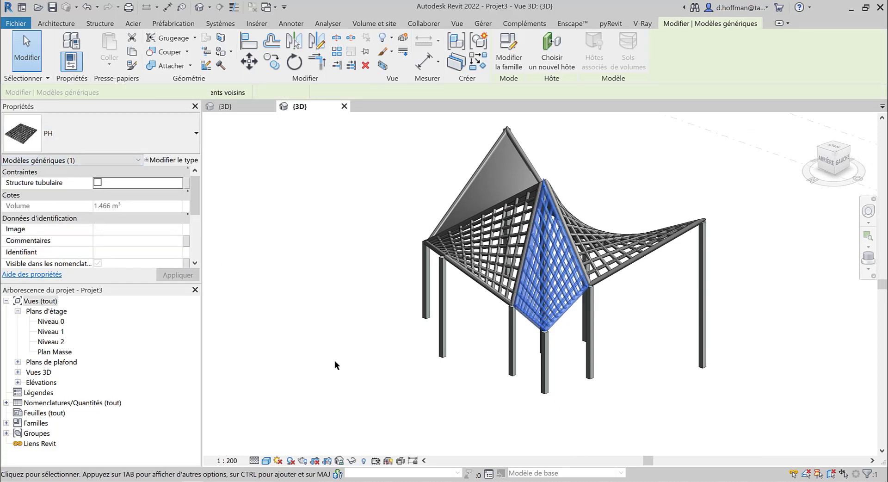
pyautogui.click(330, 307)
# Step: Examine the roof's mix of canvas and tubular panels from several angles
pyautogui.keyDown('shift'); pyautogui.moveTo(329, 308); pyautogui.dragTo(436, 223, button='middle'); pyautogui.keyUp('shift')
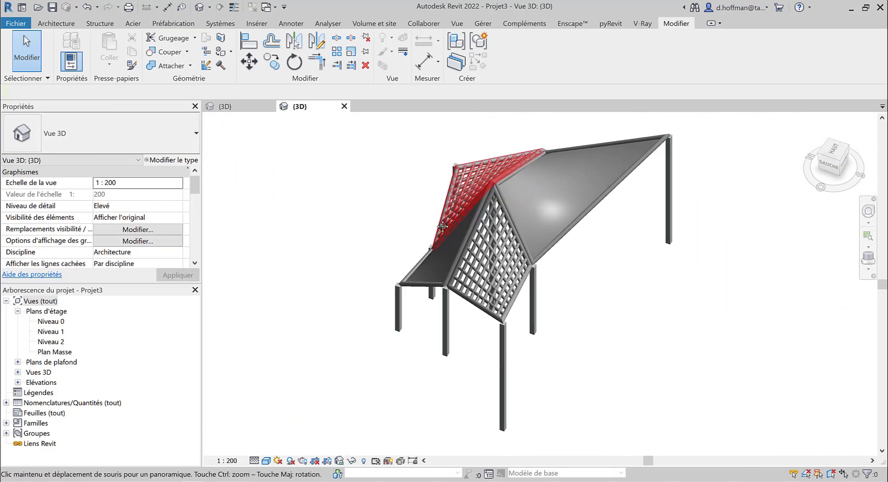
pyautogui.keyDown('shift'); pyautogui.moveTo(615, 310); pyautogui.dragTo(615, 333, button='middle'); pyautogui.keyUp('shift')
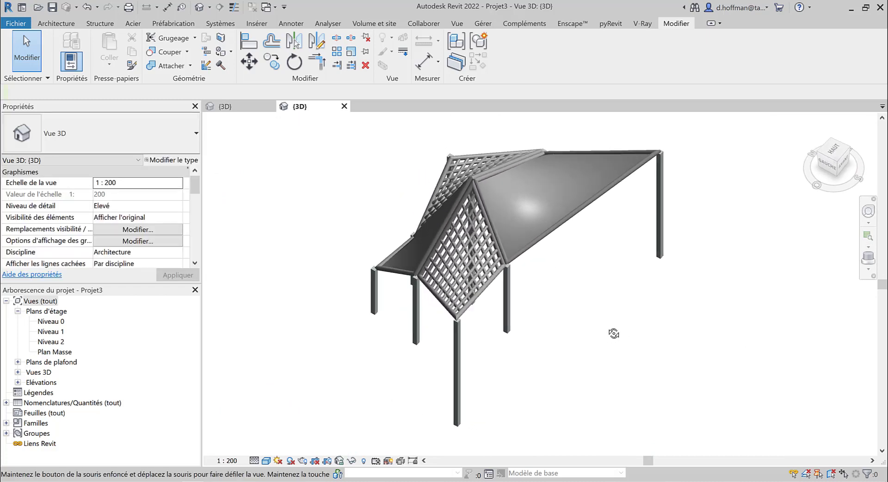
pyautogui.keyDown('shift'); pyautogui.moveTo(595, 364); pyautogui.dragTo(585, 362, button='middle'); pyautogui.keyUp('shift')
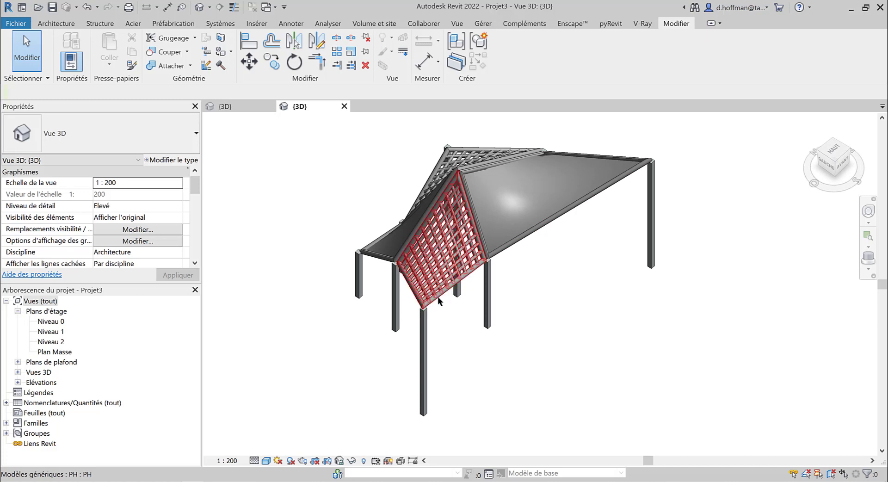
pyautogui.scroll(-2, 538, 317)
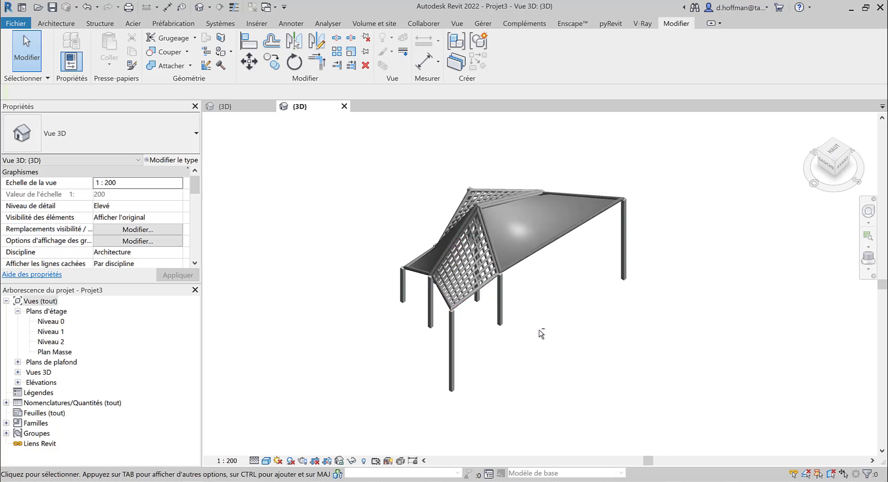
pyautogui.keyDown('shift'); pyautogui.moveTo(541, 334); pyautogui.dragTo(519, 338, button='middle'); pyautogui.keyUp('shift')
pyautogui.scroll(2, 465, 251)
pyautogui.scroll(-2, 467, 261)
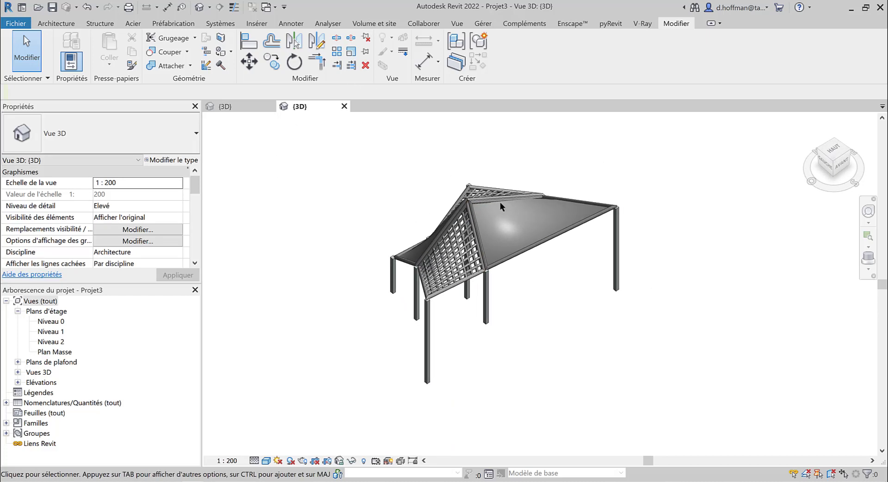